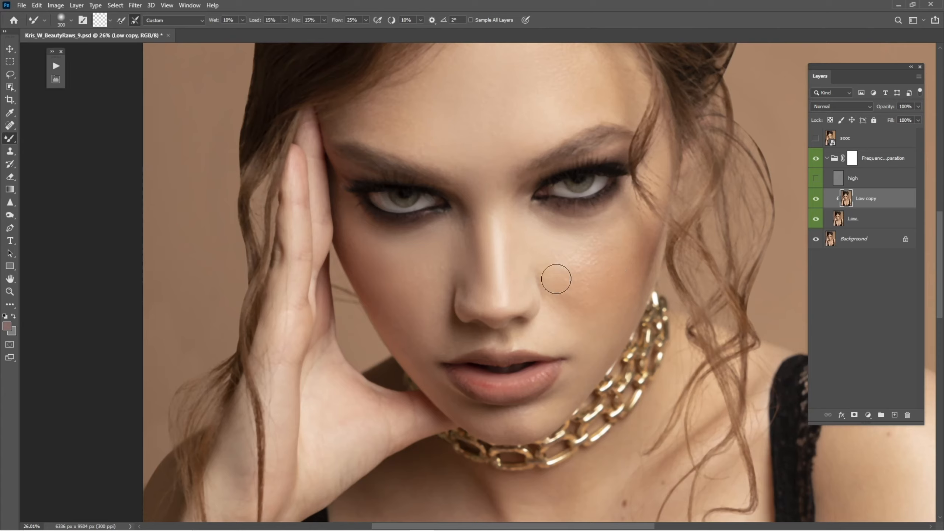
# Resize the Mixer Brush and blend the skin tones across the cheek on the Low copy layer
pyautogui.press(']')
pyautogui.press('[')
pyautogui.press('[')
pyautogui.press('[')
pyautogui.moveTo(419, 350); pyautogui.dragTo(449, 329)
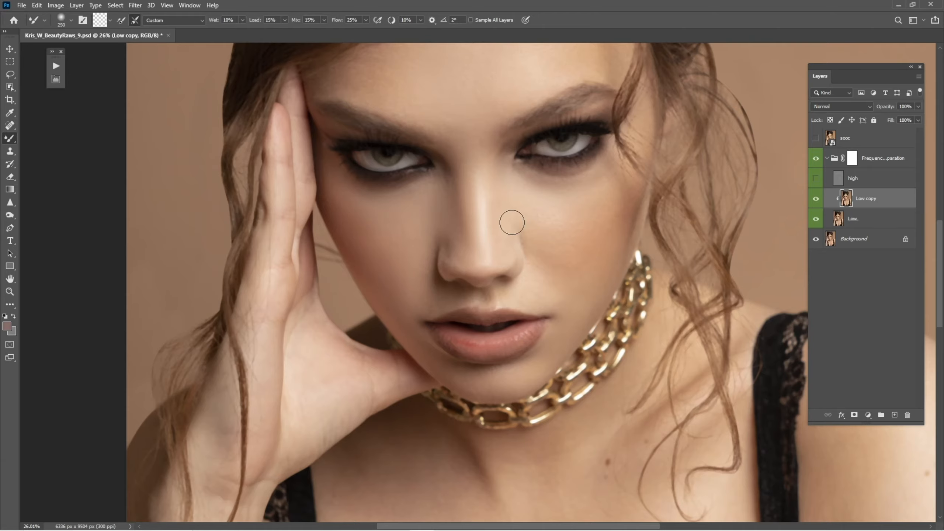
# Fit the whole image and toggle the Low copy layer's visibility to compare the smoothing
pyautogui.hotkey('ctrl', '0')
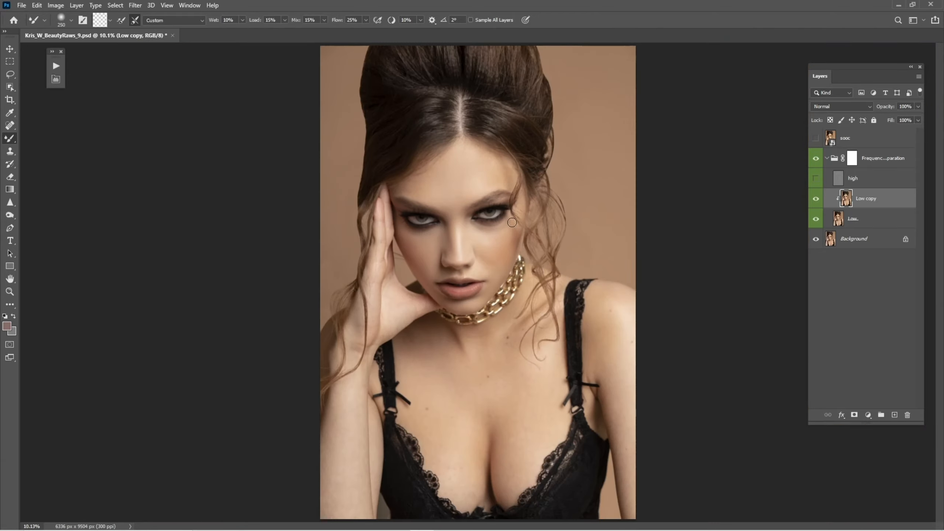
pyautogui.click(816, 197)
pyautogui.click(816, 201)
pyautogui.click(816, 207)
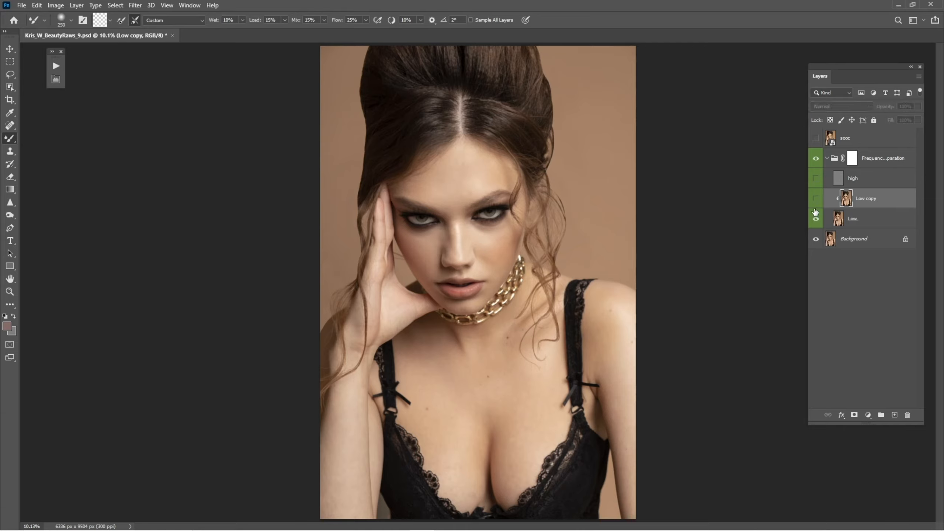
pyautogui.click(816, 210)
pyautogui.click(816, 209)
pyautogui.click(816, 210)
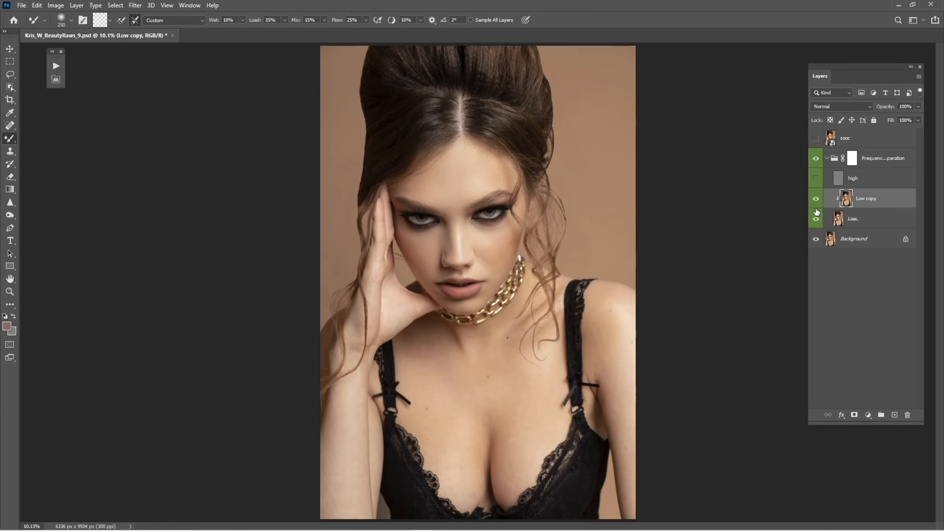
# Zoom in on the face and toggle the Low copy layer again to compare the skin before and after
pyautogui.hotkey('ctrl', 'space')
pyautogui.moveTo(449, 247)
pyautogui.mouseDown()
pyautogui.moveTo(510, 291)
pyautogui.moveTo(488, 289)
pyautogui.mouseUp()
pyautogui.press('[')
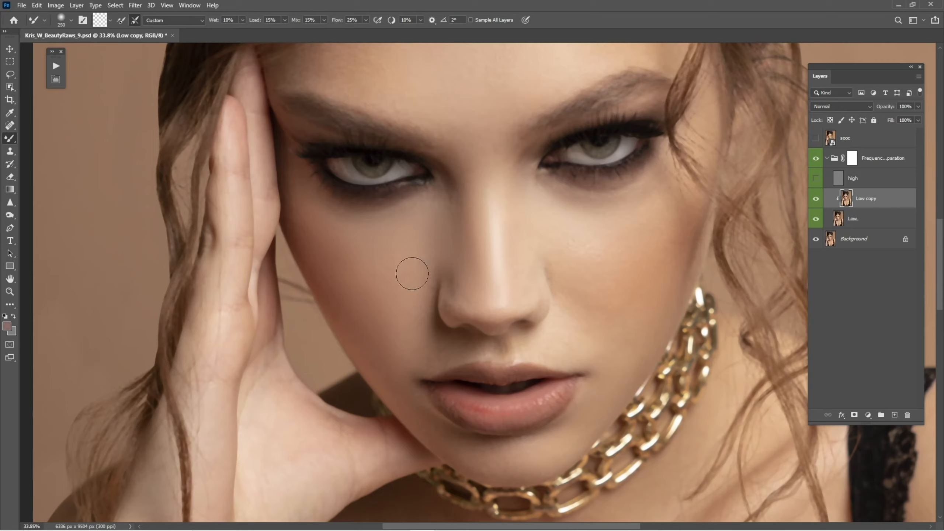
pyautogui.press('[')
pyautogui.scroll(3, 504, 247)
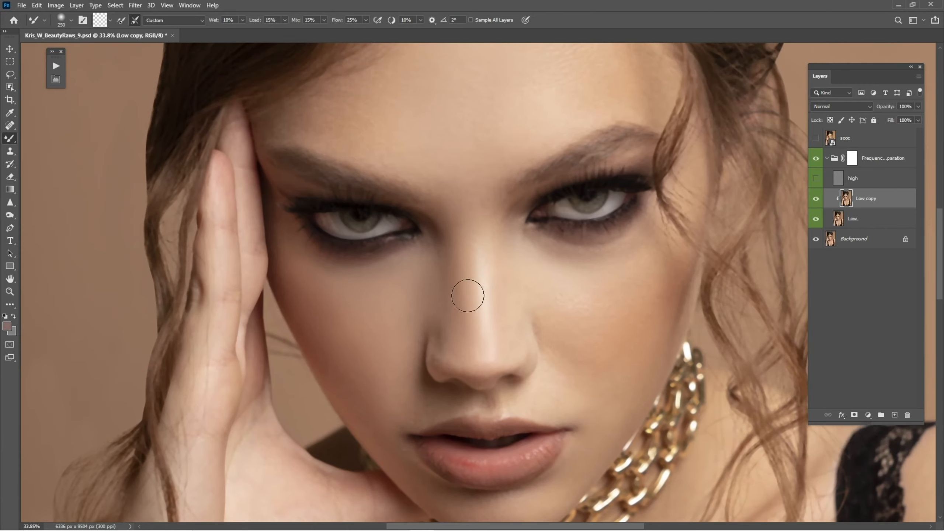
pyautogui.click(813, 205)
pyautogui.click(813, 206)
pyautogui.click(814, 205)
# Blend the uneven tones across the forehead with the Mixer Brush
pyautogui.scroll(3, 484, 246)
pyautogui.scroll(4, 480, 223)
pyautogui.press(']')
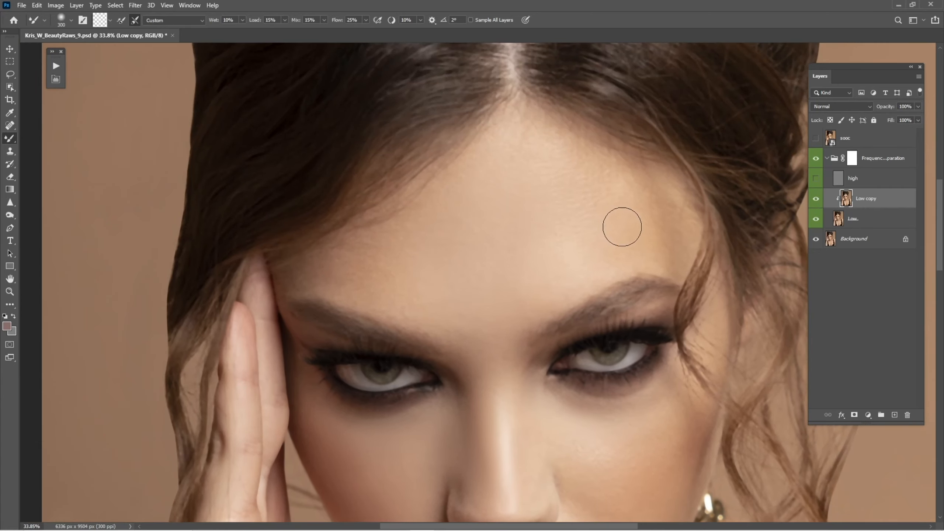
pyautogui.moveTo(547, 145)
pyautogui.mouseDown()
pyautogui.moveTo(512, 150)
pyautogui.moveTo(576, 217)
pyautogui.moveTo(561, 232)
pyautogui.moveTo(529, 155)
pyautogui.mouseUp()
pyautogui.press(']')
pyautogui.press('[')
pyautogui.moveTo(443, 308); pyautogui.dragTo(472, 233)
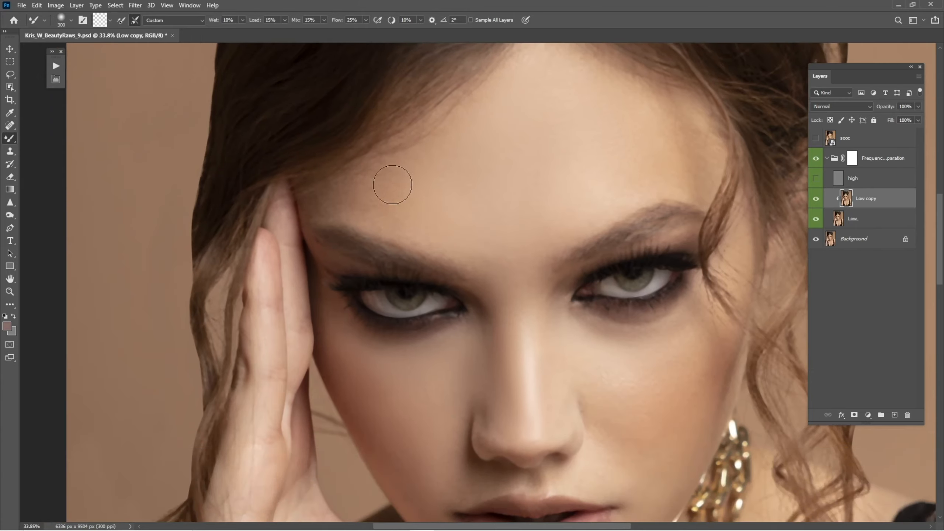
pyautogui.moveTo(551, 213); pyautogui.dragTo(532, 183)
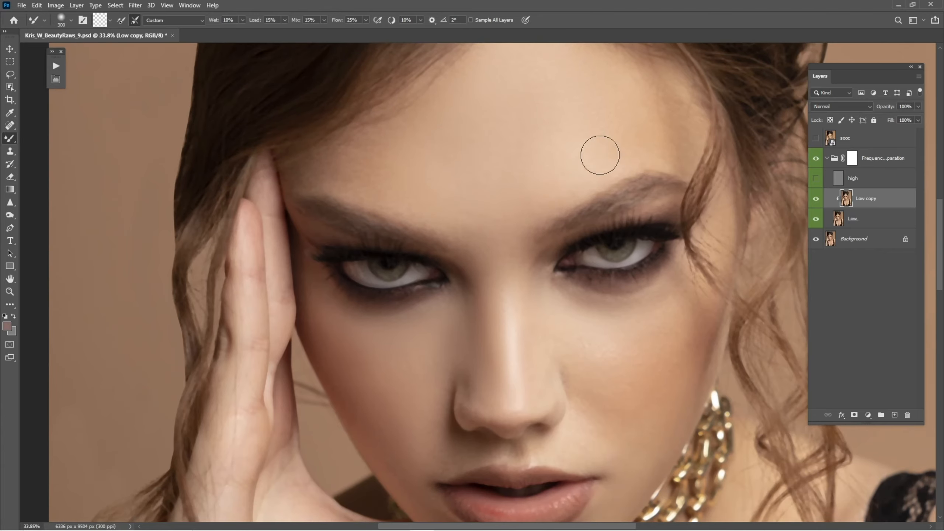
pyautogui.moveTo(621, 145); pyautogui.dragTo(590, 192)
# Blend the temple and the area between the brows with a larger brush
pyautogui.press(']')
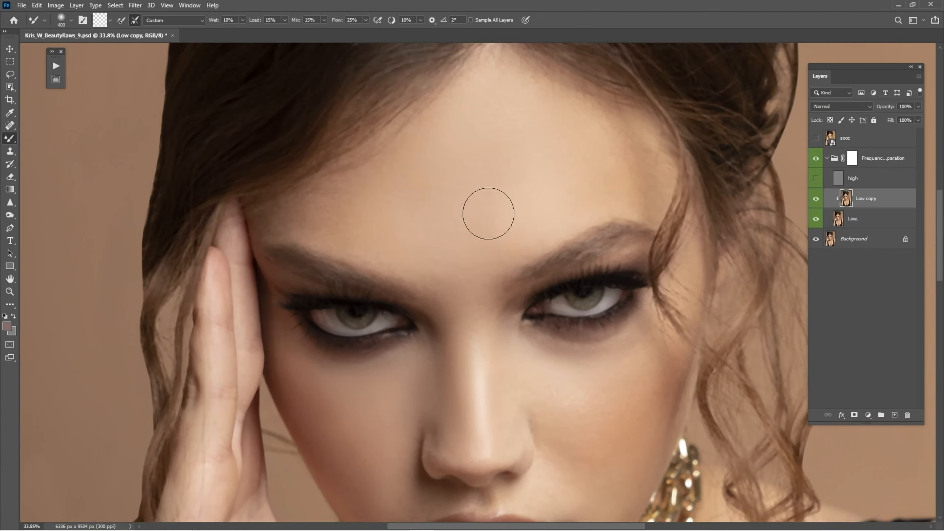
pyautogui.press('[')
pyautogui.moveTo(634, 290); pyautogui.dragTo(622, 186)
pyautogui.moveTo(526, 289); pyautogui.dragTo(501, 234)
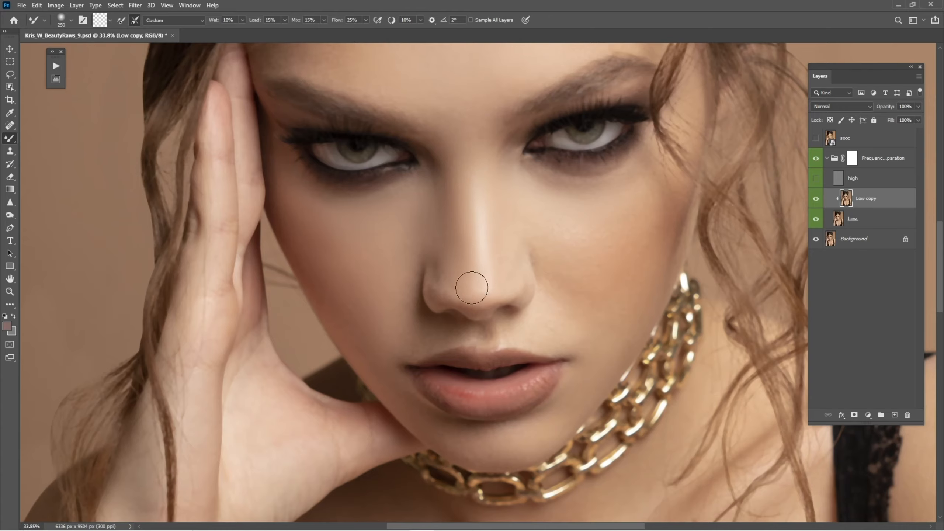
# Smooth the cheek beside the nose and the skin near the mouth corner with a smaller brush
pyautogui.press('[')
pyautogui.press('[')
pyautogui.press('[')
pyautogui.moveTo(534, 282); pyautogui.dragTo(492, 271)
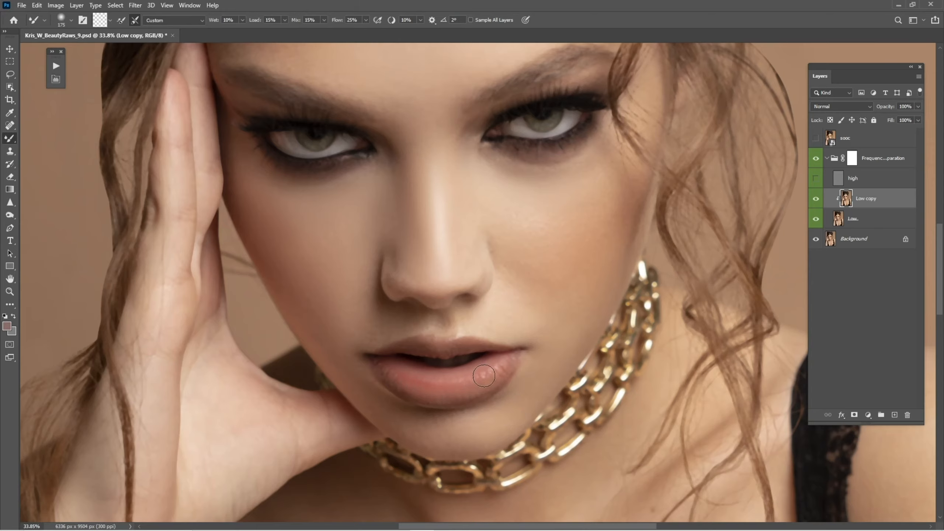
pyautogui.moveTo(375, 356); pyautogui.dragTo(422, 364)
pyautogui.press(']')
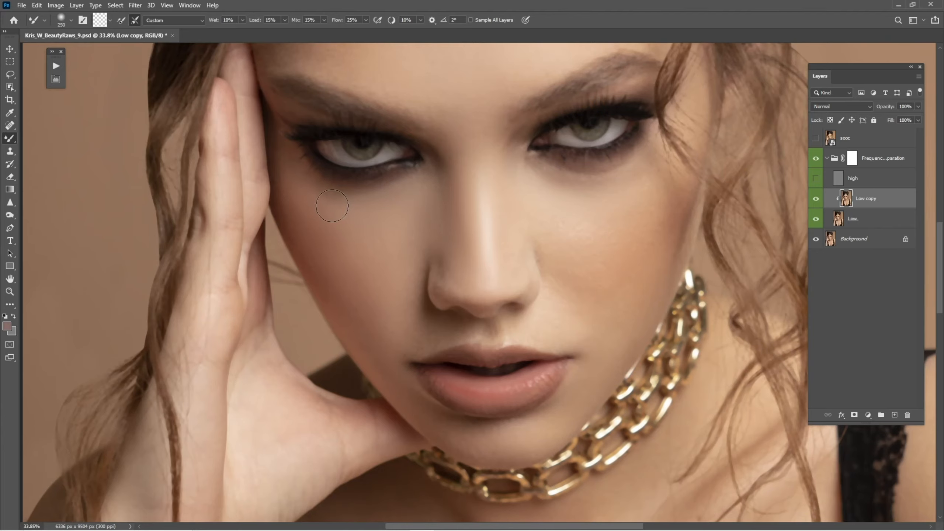
# Blend the left cheek below the eye, the mouth corner and the side of the nose
pyautogui.moveTo(392, 228); pyautogui.dragTo(385, 299)
pyautogui.moveTo(416, 383); pyautogui.dragTo(414, 350)
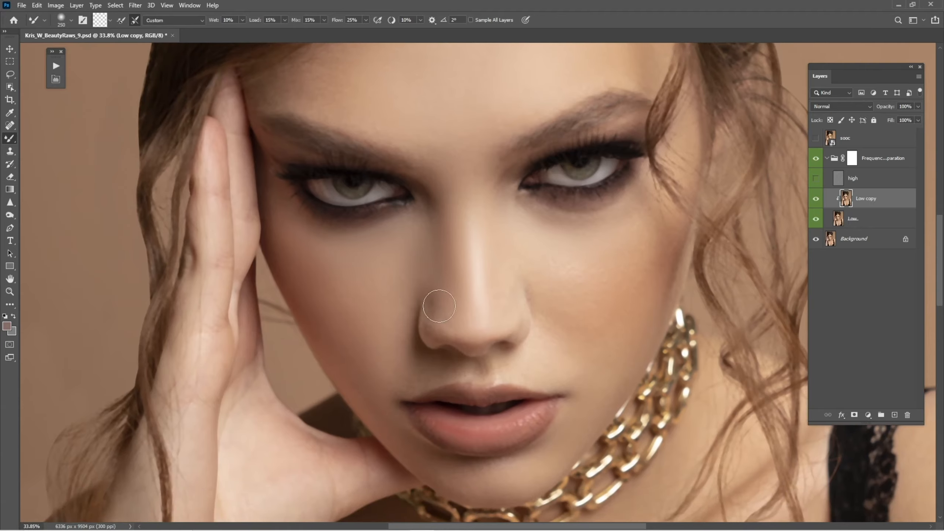
pyautogui.moveTo(453, 234); pyautogui.dragTo(459, 291)
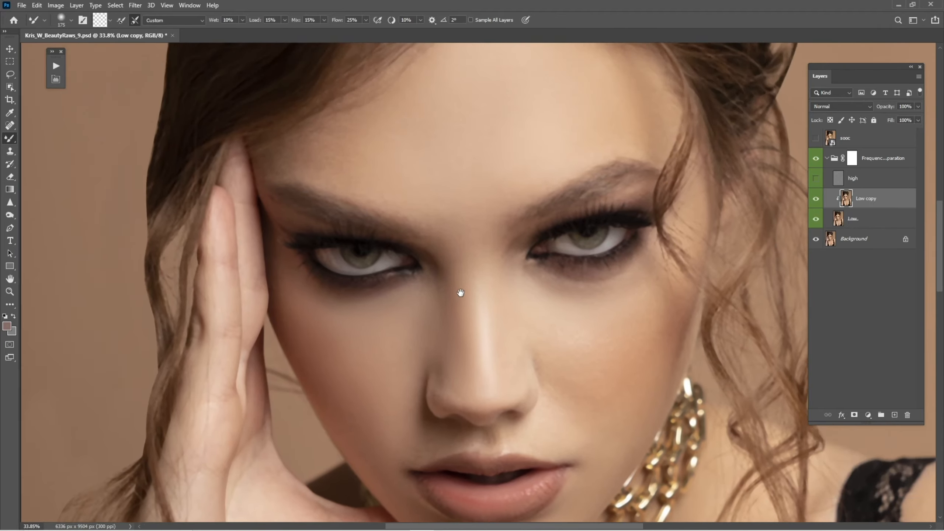
# Smooth the skin between the brows and along the right cheek with a larger brush
pyautogui.press(']')
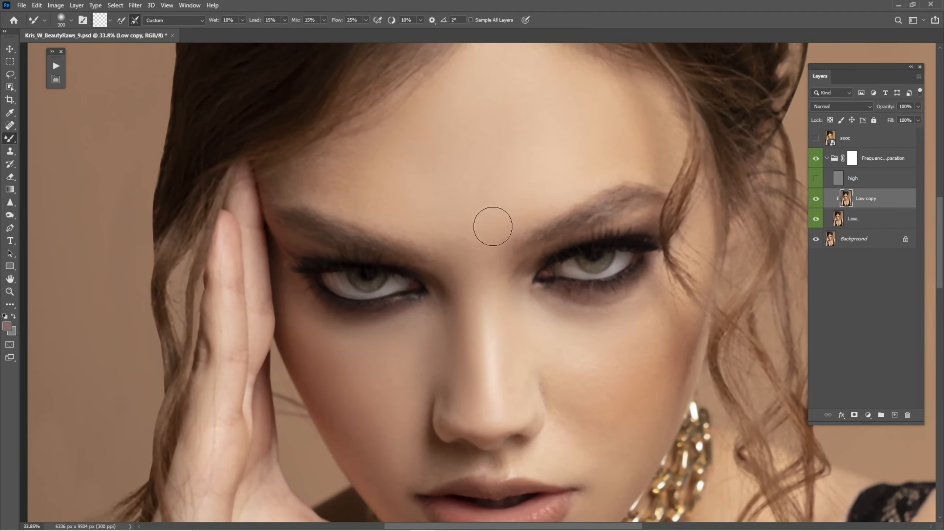
pyautogui.moveTo(453, 205); pyautogui.dragTo(476, 279)
pyautogui.press(']')
pyautogui.moveTo(640, 318); pyautogui.dragTo(571, 177)
pyautogui.press('[')
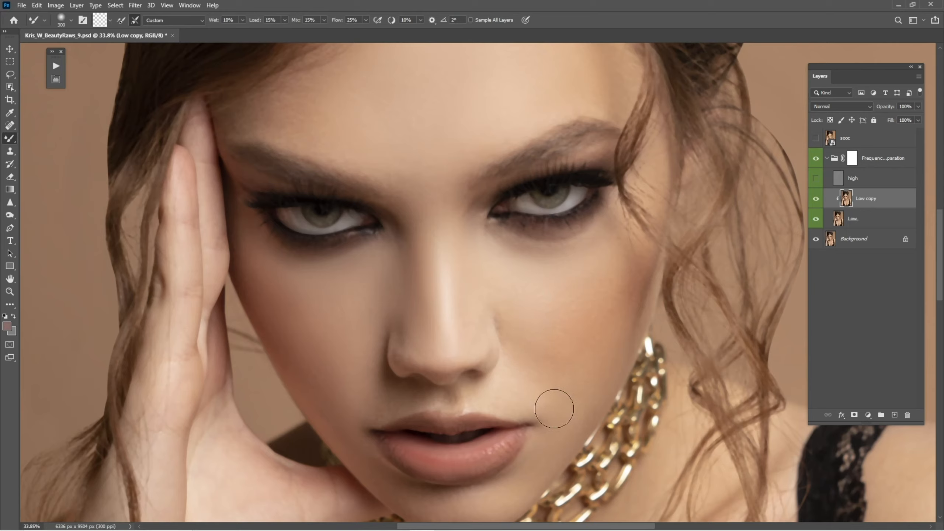
# Blend the right cheek beside the mouth and the left cheek toward the nose
pyautogui.press('[')
pyautogui.press(']')
pyautogui.moveTo(542, 361); pyautogui.dragTo(586, 275)
pyautogui.moveTo(403, 297); pyautogui.dragTo(477, 316)
pyautogui.press('[')
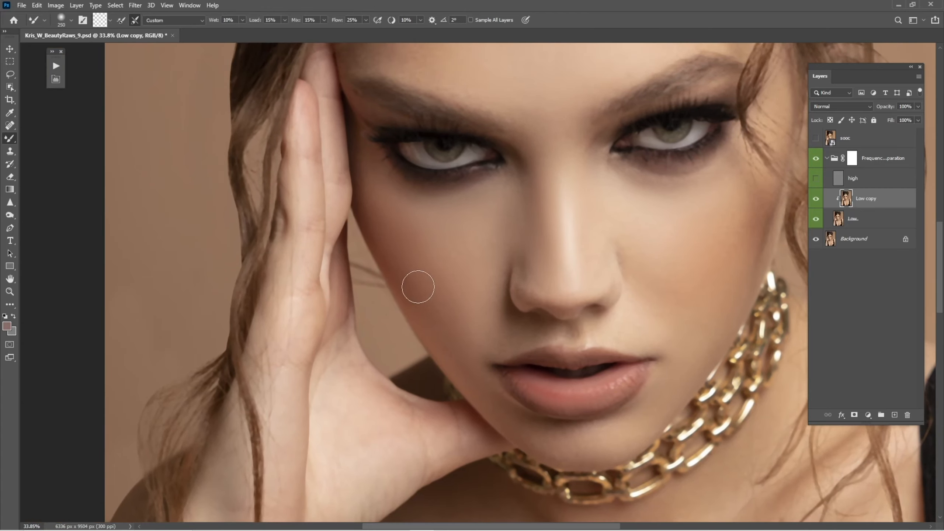
# Smooth the left cheek and jawline with several long Mixer Brush strokes
pyautogui.moveTo(333, 372); pyautogui.dragTo(447, 284)
pyautogui.moveTo(353, 474)
pyautogui.mouseDown()
pyautogui.moveTo(429, 293)
pyautogui.moveTo(442, 191)
pyautogui.mouseUp()
pyautogui.moveTo(432, 382); pyautogui.dragTo(430, 255)
pyautogui.moveTo(420, 368)
pyautogui.mouseDown()
pyautogui.moveTo(396, 405)
pyautogui.moveTo(418, 300)
pyautogui.moveTo(409, 373)
pyautogui.mouseUp()
pyautogui.press(']')
pyautogui.press(']')
pyautogui.press(']')
pyautogui.press(']')
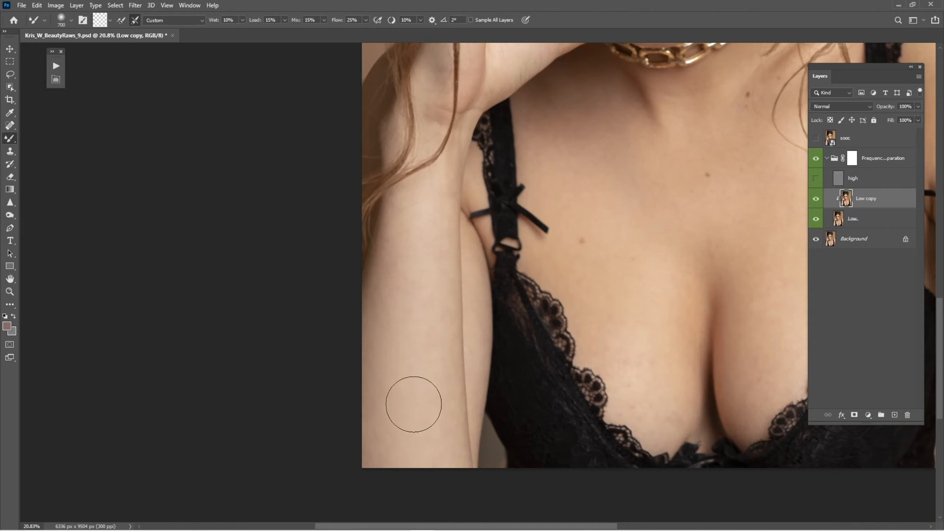
# Blend the skin tones on the upper chest with a large brush
pyautogui.press('[')
pyautogui.press('[')
pyautogui.moveTo(640, 249)
pyautogui.mouseDown()
pyautogui.moveTo(570, 331)
pyautogui.moveTo(516, 296)
pyautogui.mouseUp()
pyautogui.press(']')
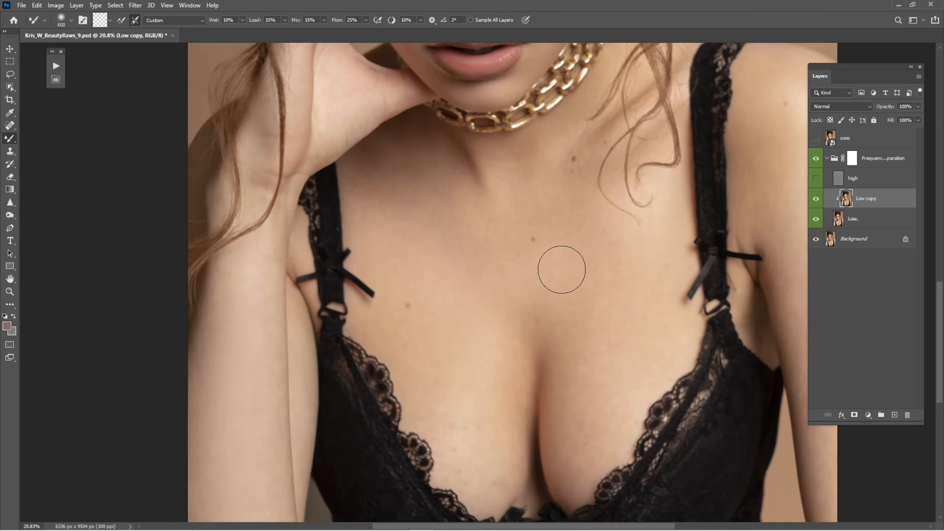
pyautogui.moveTo(571, 335); pyautogui.dragTo(544, 257)
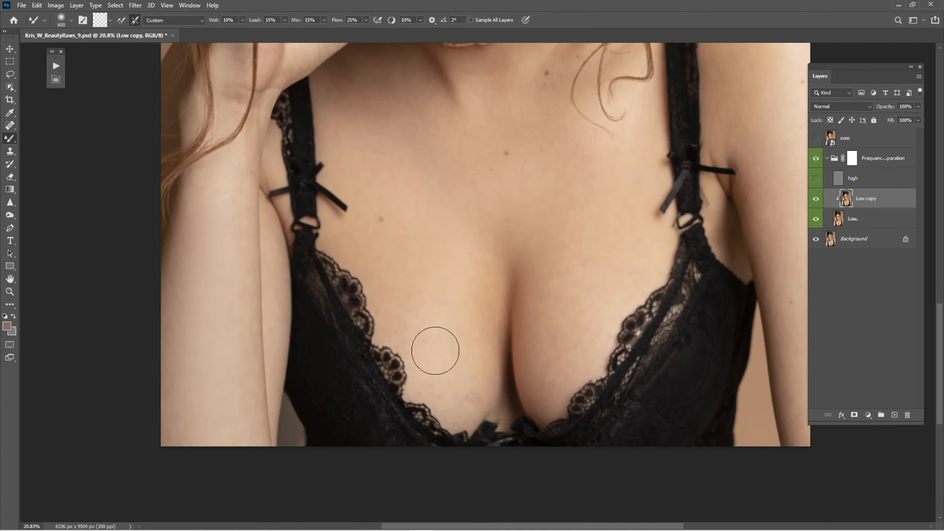
# Smooth the chest between the bra straps with diagonal strokes
pyautogui.press('[')
pyautogui.press('[')
pyautogui.press(']')
pyautogui.press(']')
pyautogui.moveTo(595, 228); pyautogui.dragTo(496, 312)
pyautogui.moveTo(657, 225); pyautogui.dragTo(558, 312)
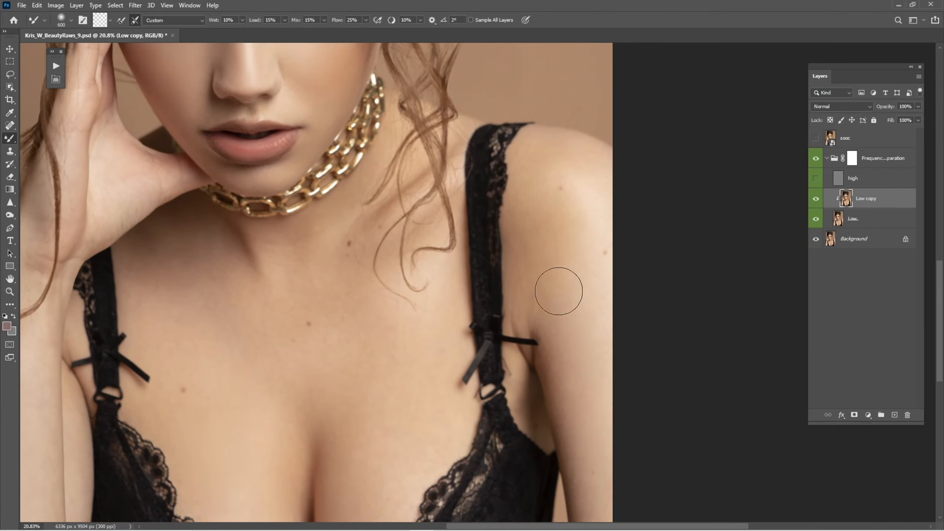
# Blend the collarbone area and neck below the necklace
pyautogui.press('[')
pyautogui.moveTo(383, 324); pyautogui.dragTo(506, 320)
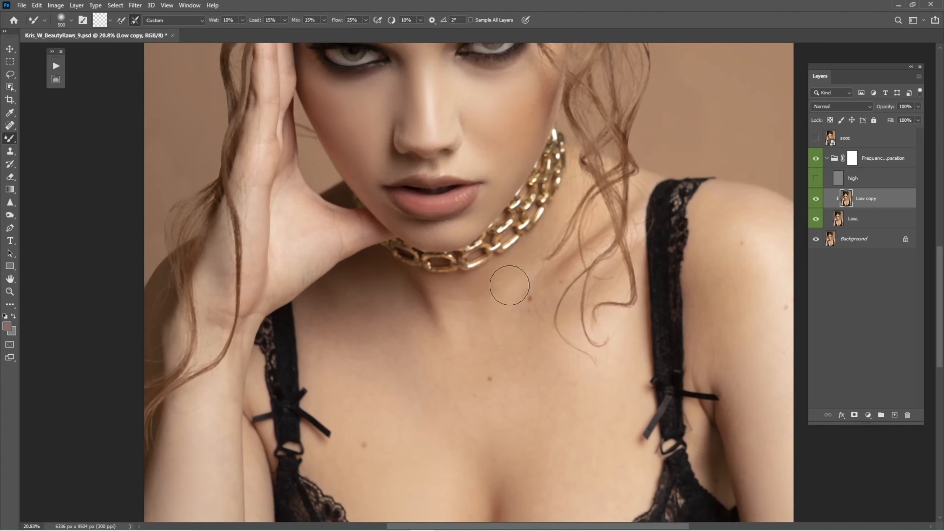
pyautogui.moveTo(400, 312); pyautogui.dragTo(479, 440)
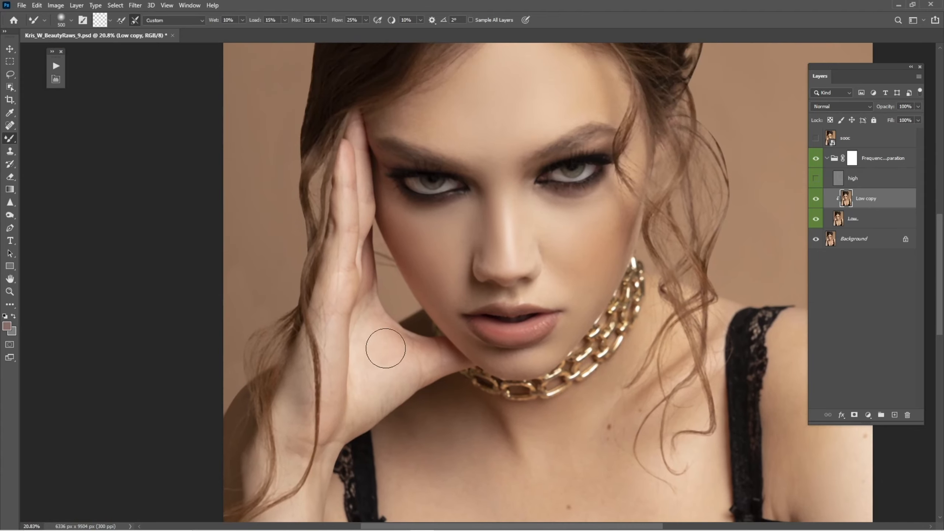
# Expand the Retouch Pro panel and blend across the upper forehead with the Mixer Brush
pyautogui.press('[')
pyautogui.click(56, 79)
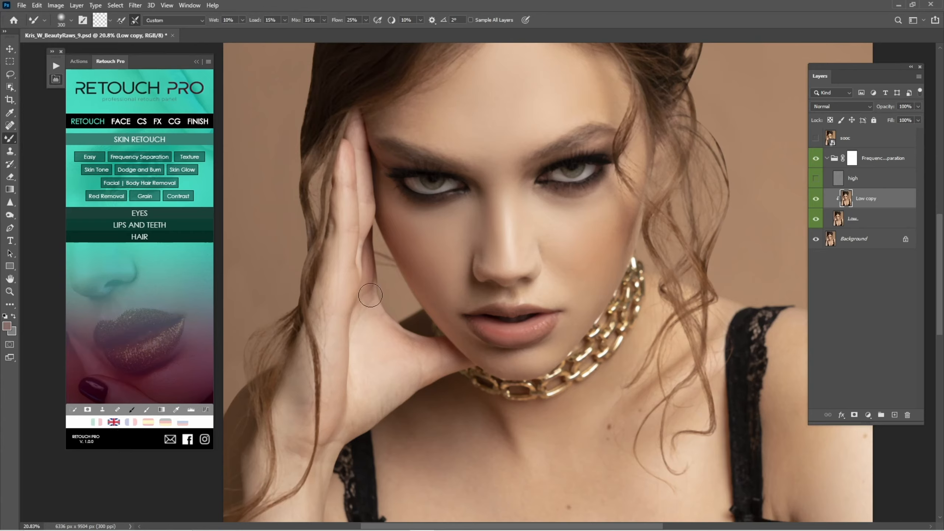
pyautogui.hotkey('ctrl', 'space')
pyautogui.moveTo(492, 229)
pyautogui.mouseDown()
pyautogui.moveTo(526, 260)
pyautogui.moveTo(524, 303)
pyautogui.mouseUp()
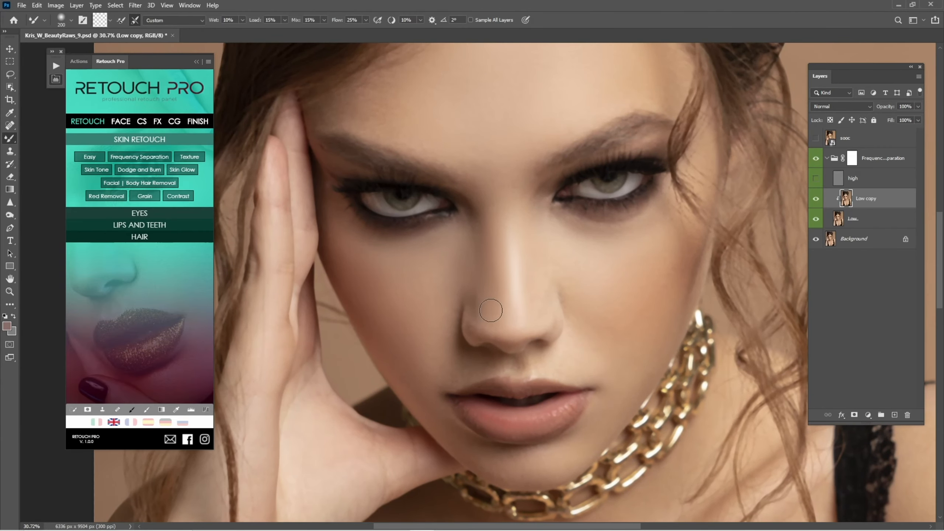
pyautogui.press('space')
pyautogui.moveTo(509, 207)
pyautogui.mouseDown()
pyautogui.moveTo(491, 322)
pyautogui.moveTo(497, 366)
pyautogui.mouseUp()
pyautogui.press(']')
pyautogui.moveTo(453, 264)
pyautogui.mouseDown()
pyautogui.moveTo(465, 280)
pyautogui.moveTo(496, 288)
pyautogui.moveTo(543, 239)
pyautogui.moveTo(577, 224)
pyautogui.moveTo(657, 245)
pyautogui.mouseUp()
# Inspect the smoothed skin across the face at several zoom levels
pyautogui.press('[')
pyautogui.press('[')
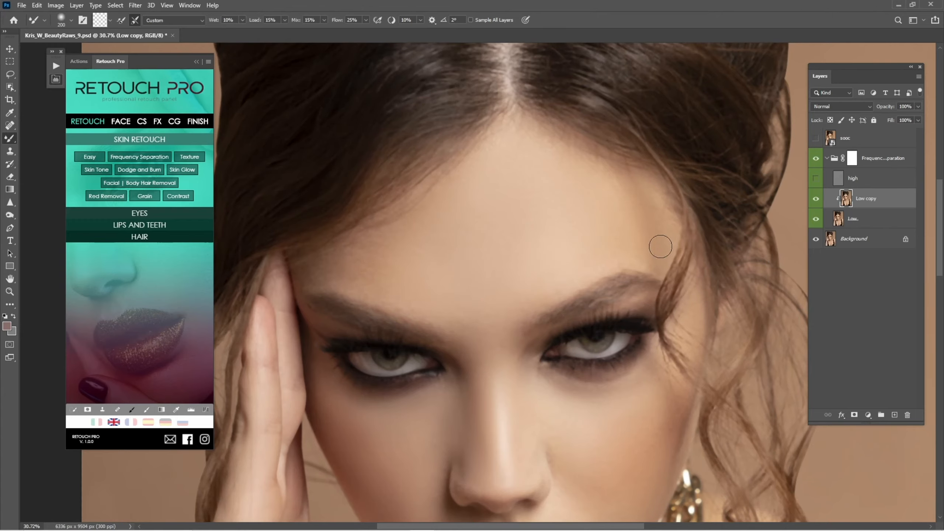
pyautogui.press('space')
pyautogui.moveTo(596, 343); pyautogui.dragTo(602, 223)
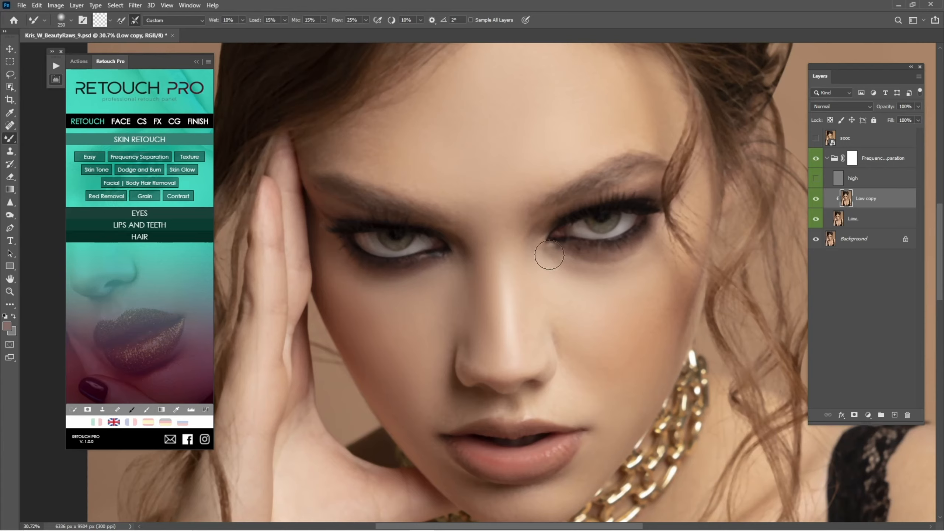
pyautogui.press('space')
pyautogui.moveTo(450, 396); pyautogui.dragTo(508, 336)
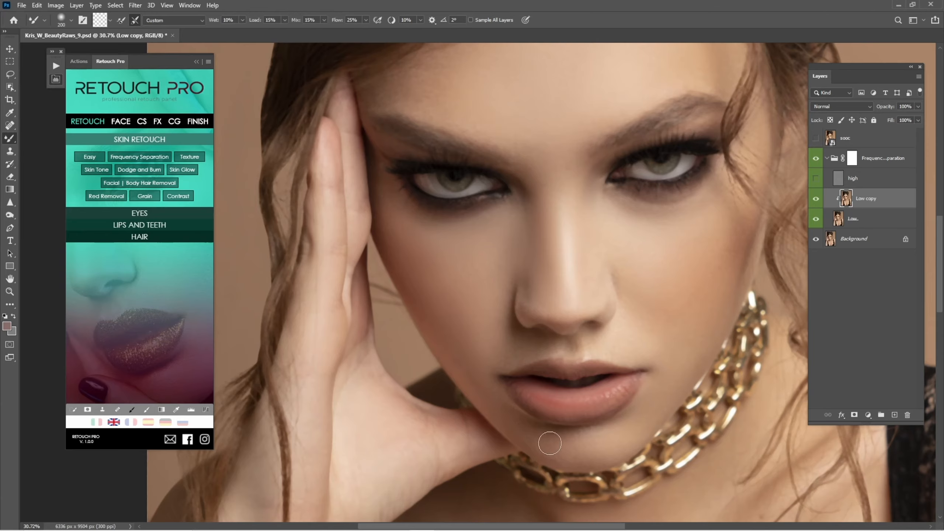
pyautogui.press('[')
pyautogui.scroll(2, 544, 318)
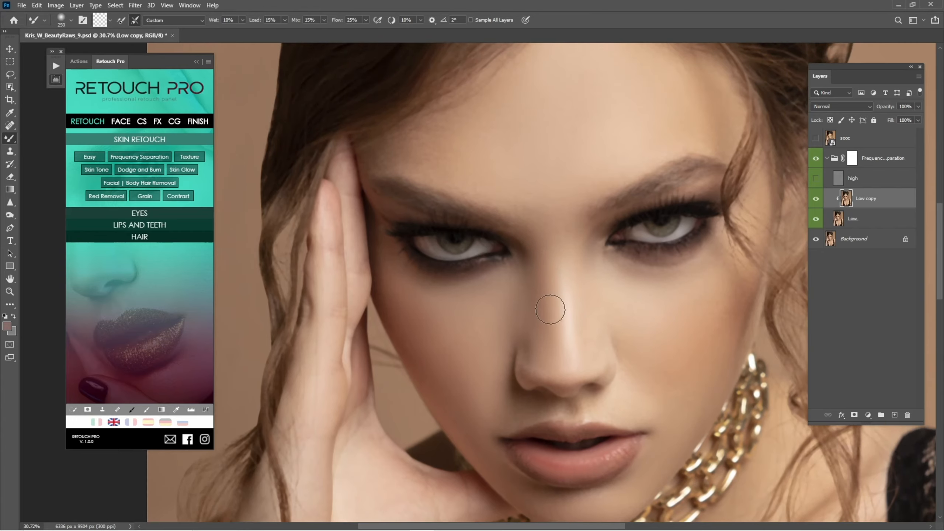
pyautogui.scroll(2, 546, 312)
pyautogui.press(']')
pyautogui.scroll(-6, 536, 236)
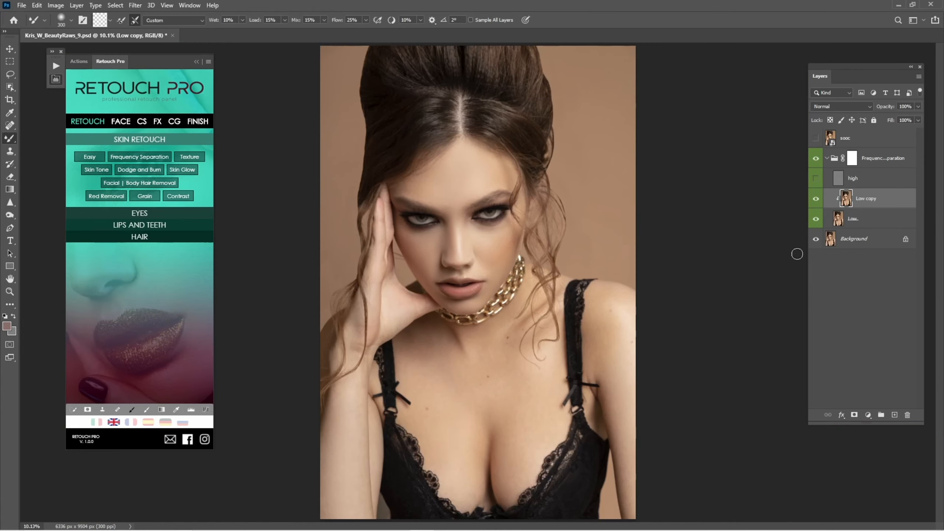
pyautogui.scroll(5, 446, 243)
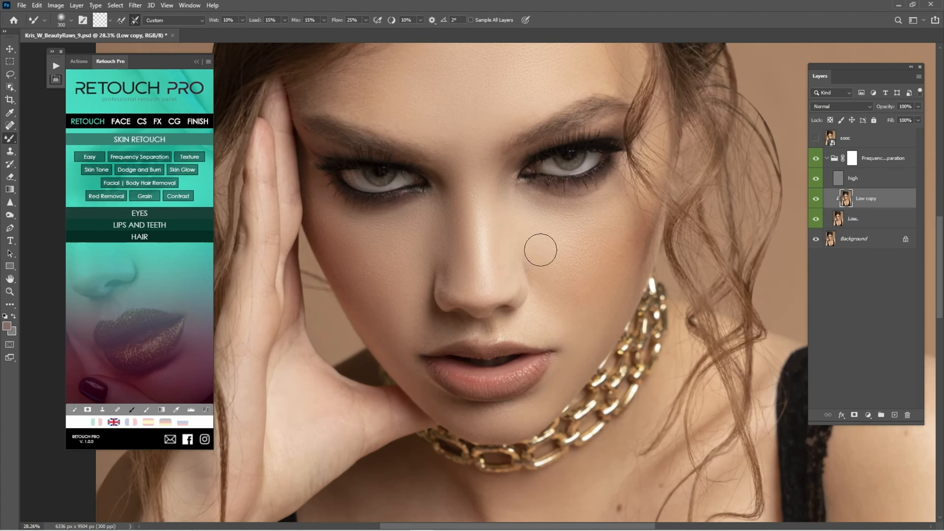
# Toggle the Frequency Separation group's visibility to compare the retouch with the original
pyautogui.click(816, 159)
pyautogui.hotkey('ctrl', '0')
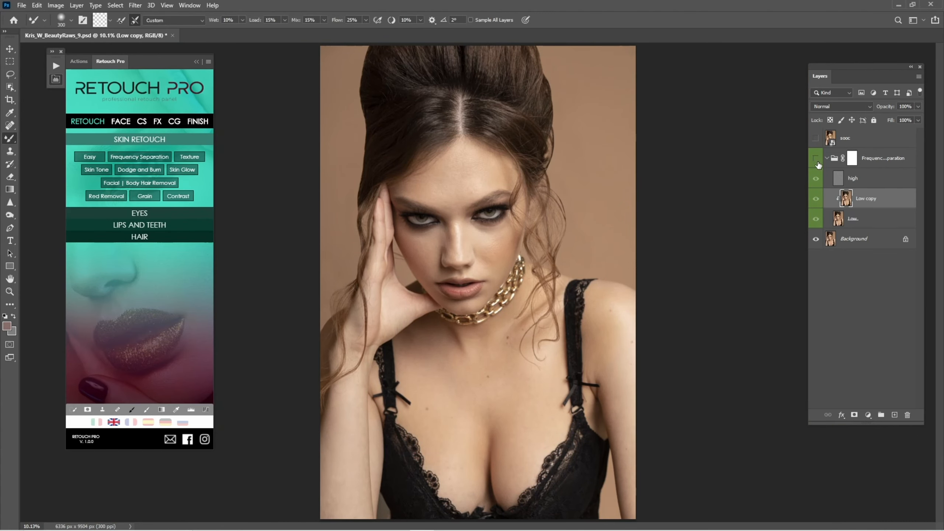
pyautogui.click(816, 162)
pyautogui.click(818, 165)
pyautogui.click(816, 160)
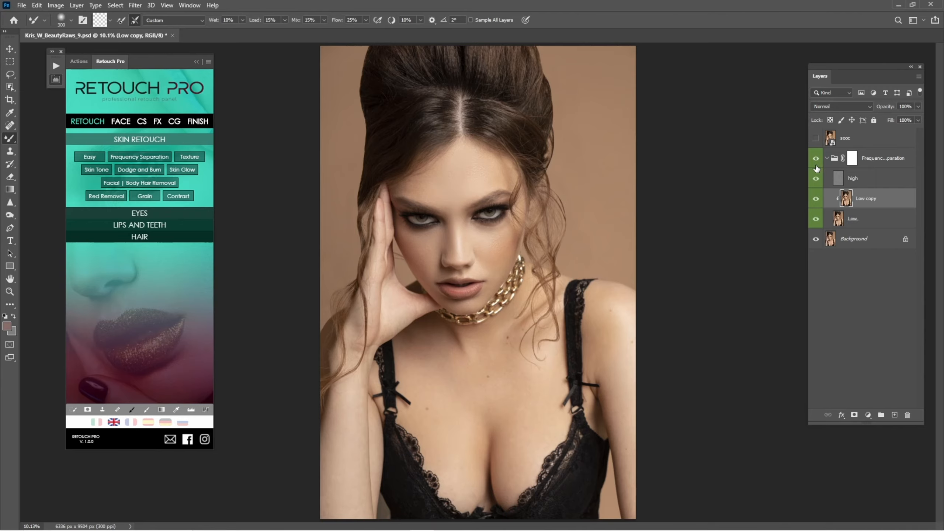
pyautogui.click(817, 161)
# Zoom in closely on the lips and mouth area with the Zoom tool
pyautogui.press('z')
pyautogui.click(487, 311)
pyautogui.moveTo(484, 308); pyautogui.dragTo(474, 312)
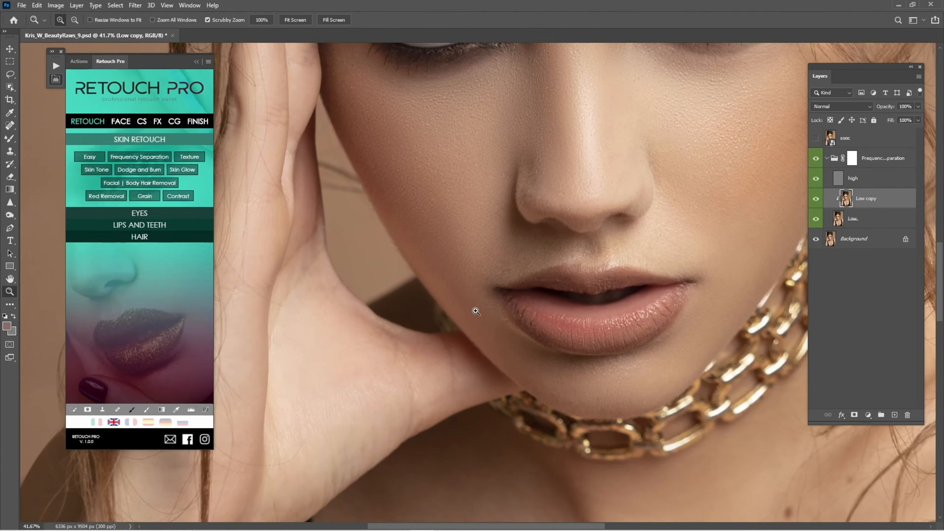
# Hide the high-frequency layer and toggle the Low copy layer on and off to compare the smoothed tones around the mouth
pyautogui.press('b')
pyautogui.click(816, 179)
pyautogui.press('[')
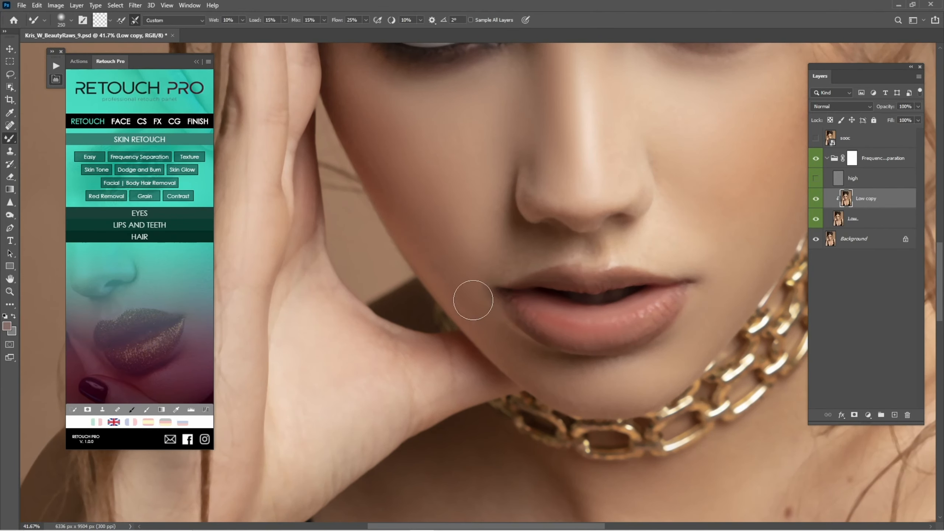
pyautogui.press('[')
pyautogui.press(']')
pyautogui.press('[')
pyautogui.press('[')
pyautogui.click(815, 202)
pyautogui.click(814, 202)
pyautogui.click(816, 202)
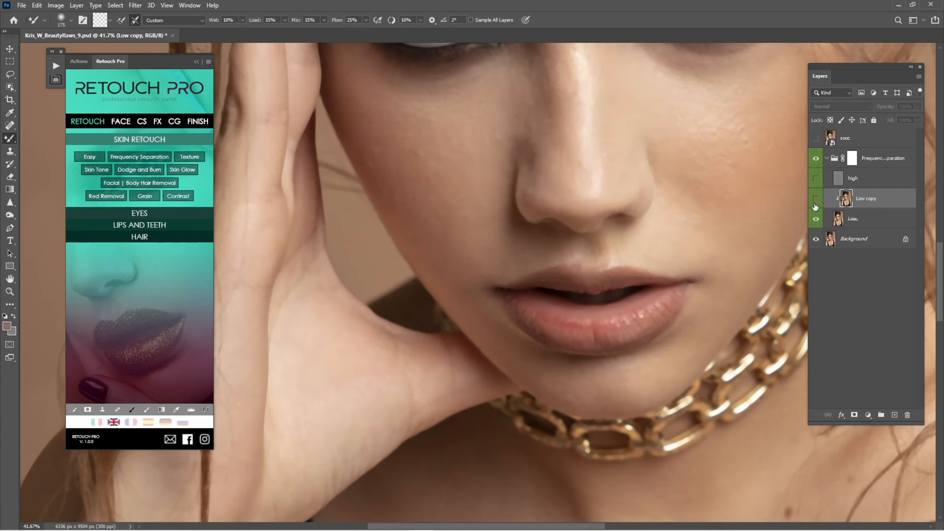
pyautogui.click(817, 203)
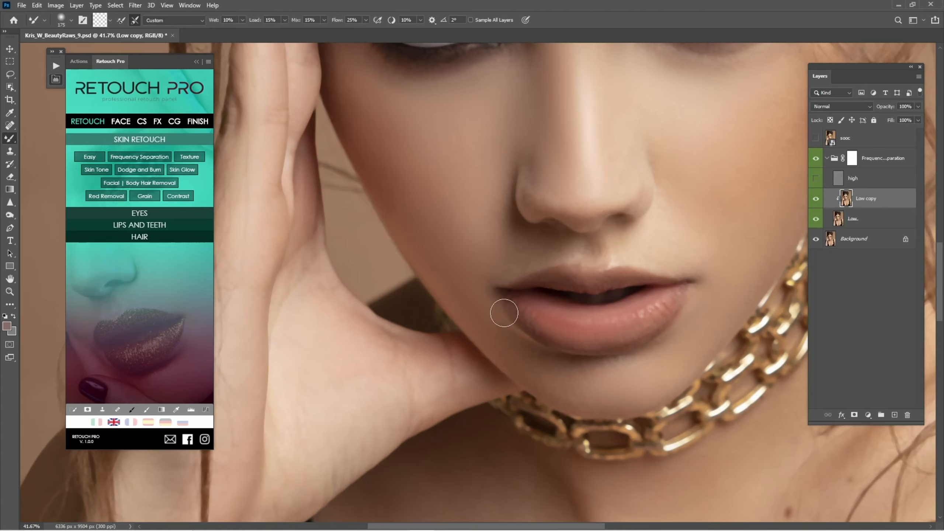
# Show the high-frequency layer again and fit the whole portrait on screen
pyautogui.moveTo(685, 253); pyautogui.dragTo(572, 257)
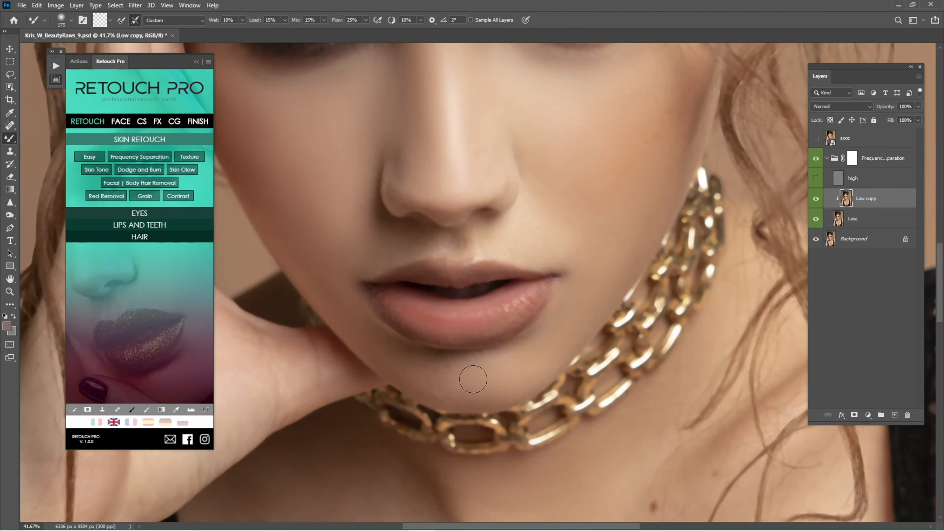
pyautogui.click(816, 185)
pyautogui.hotkey('ctrl', '0')
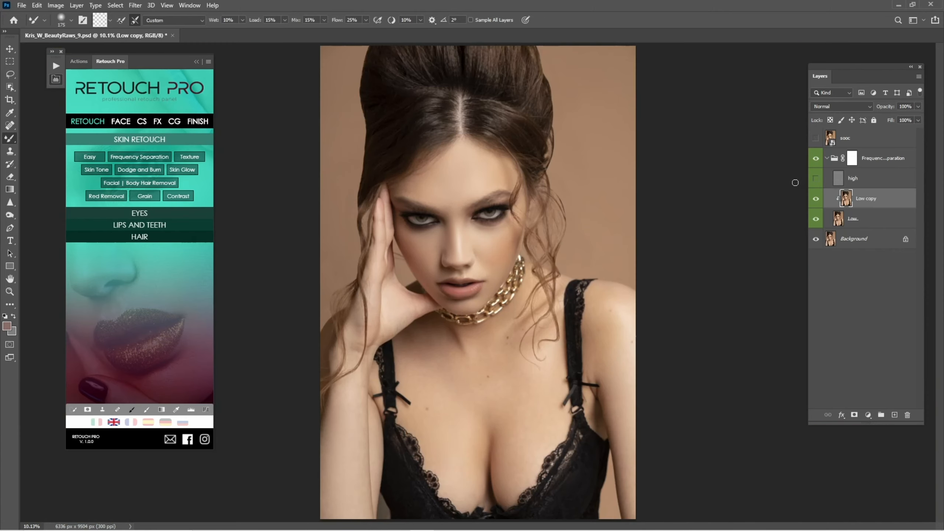
# Toggle the top layer's visibility to compare the retouched portrait with the original
pyautogui.click(814, 139)
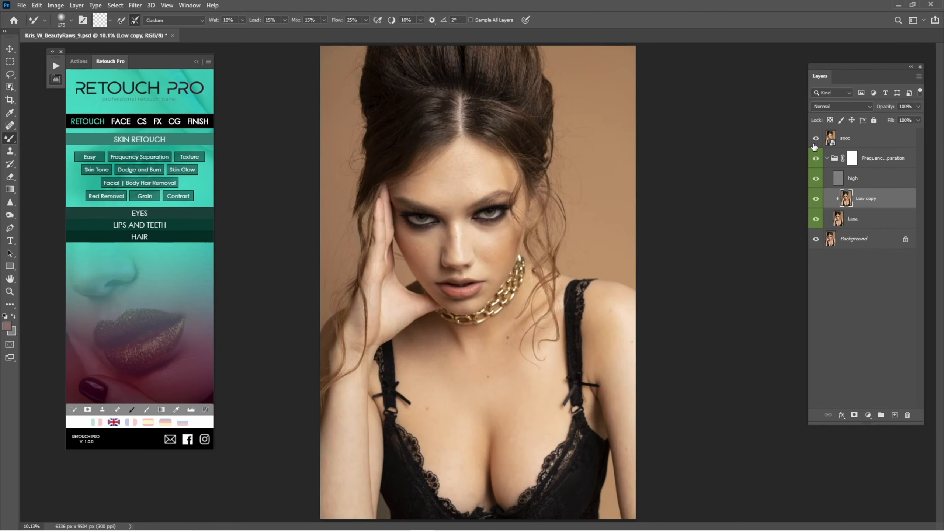
pyautogui.click(815, 144)
pyautogui.click(815, 145)
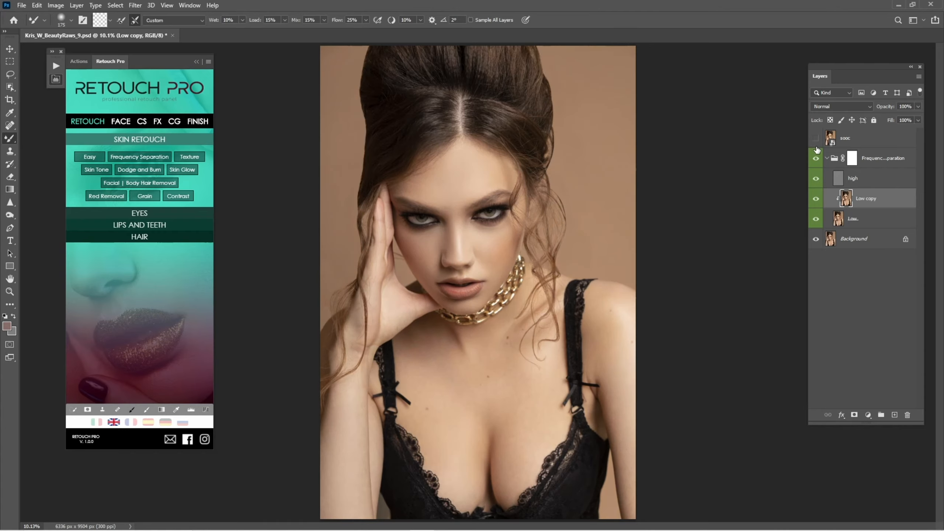
pyautogui.click(816, 147)
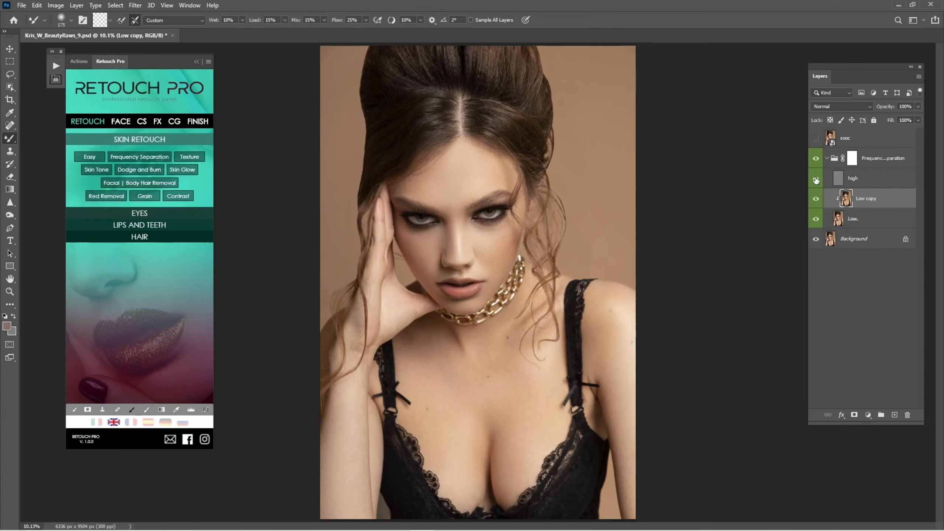
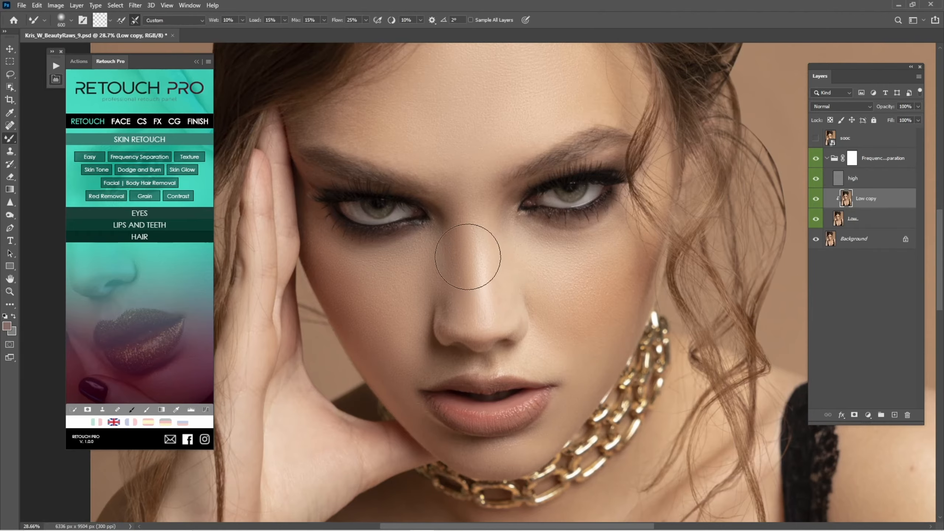
# Blend the nose tones with a Mixer Brush stroke and toggle the Frequency Separation group to compare
pyautogui.click(487, 281)
pyautogui.moveTo(506, 311); pyautogui.dragTo(504, 341)
pyautogui.scroll(-8, 503, 341)
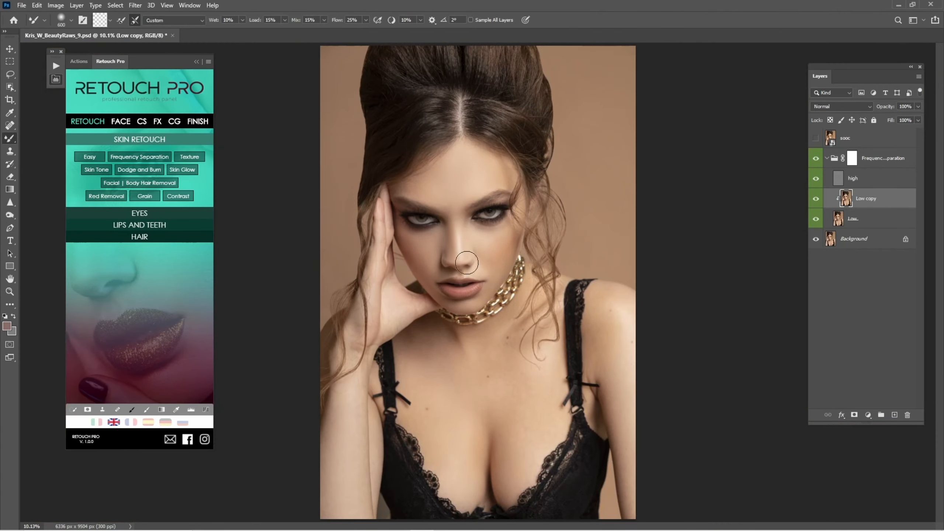
pyautogui.moveTo(466, 263); pyautogui.dragTo(409, 308)
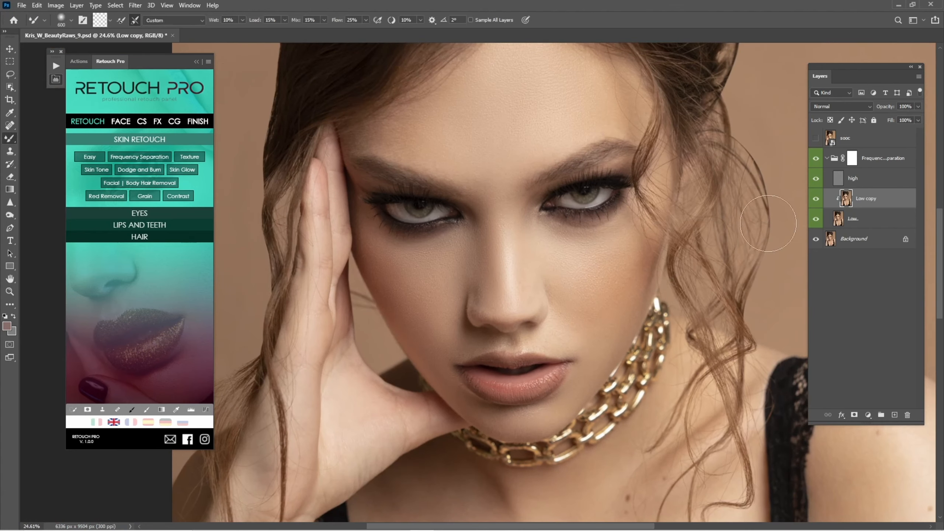
pyautogui.click(815, 160)
pyautogui.click(816, 160)
# Duplicate the high layer and clip the high copy layer to it as a clipping mask
pyautogui.click(849, 178)
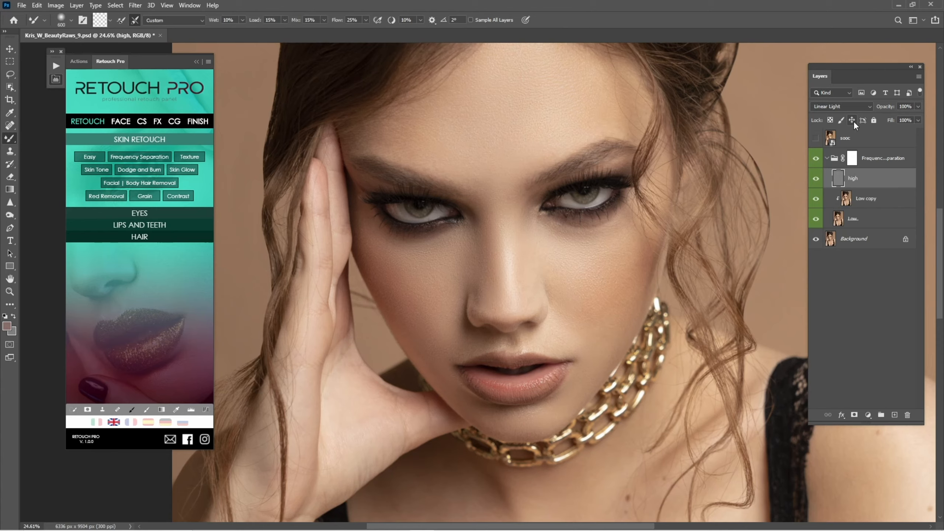
pyautogui.moveTo(857, 173); pyautogui.dragTo(894, 414)
pyautogui.rightClick(850, 180)
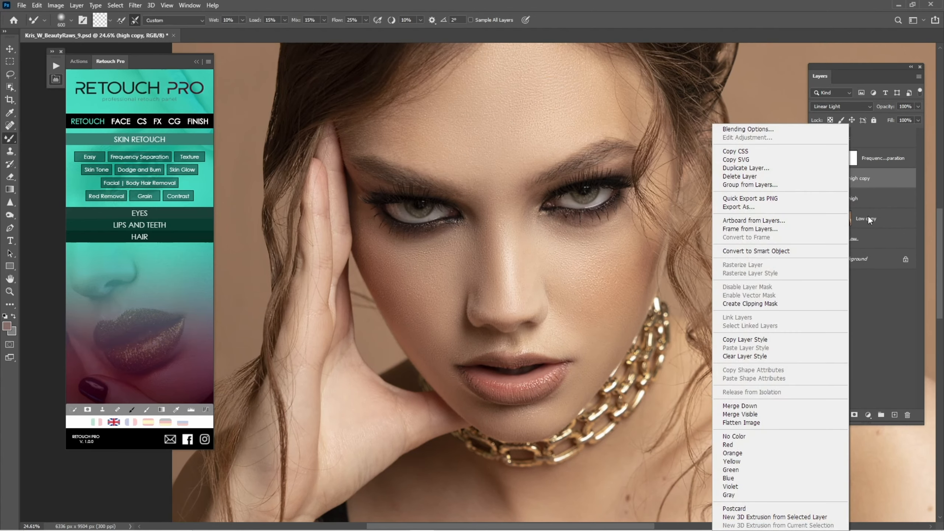
pyautogui.click(780, 303)
# Set the high copy layer's blend mode to Normal
pyautogui.click(840, 106)
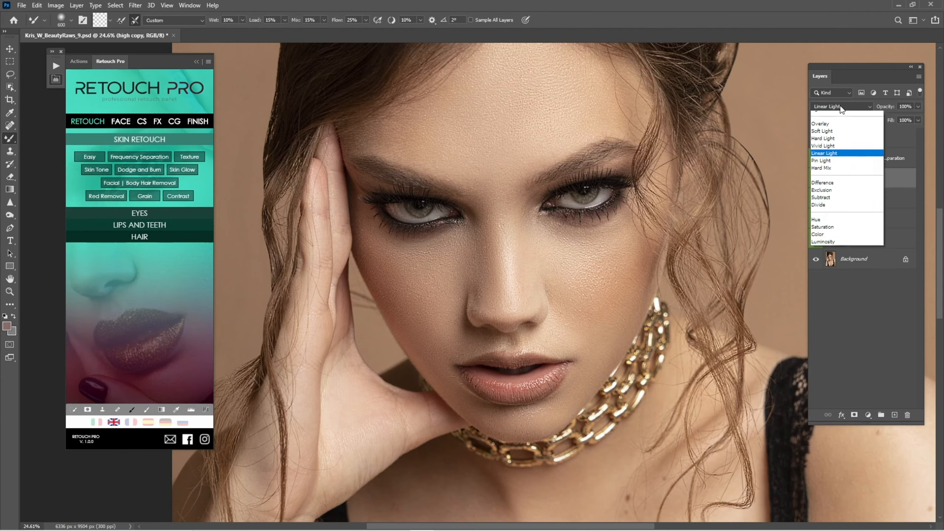
pyautogui.click(837, 114)
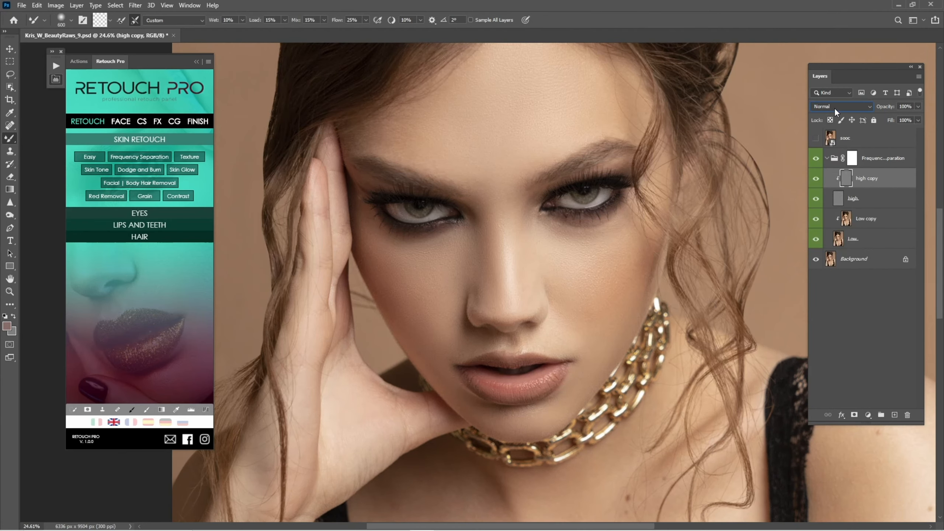
pyautogui.click(835, 107)
pyautogui.click(835, 107)
# Select the Clone Stamp Tool and collapse the Retouch Pro panel
pyautogui.press('z')
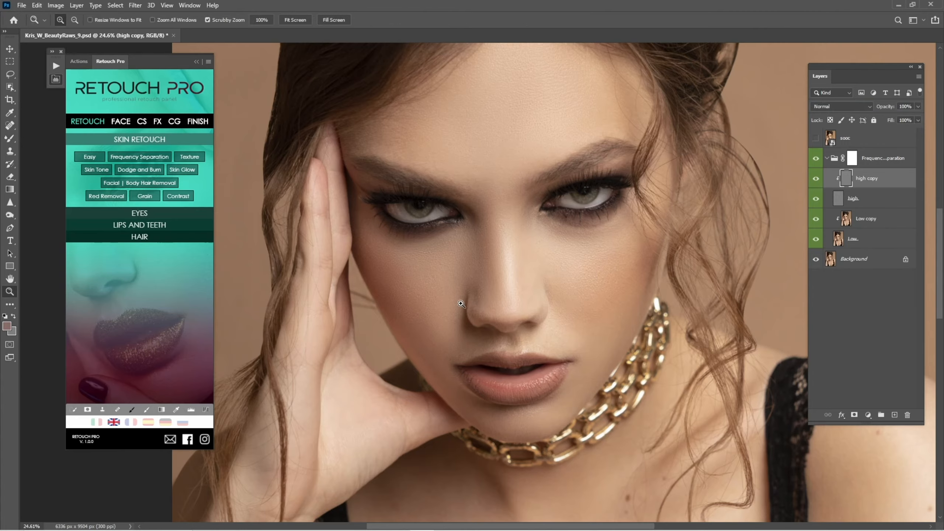
pyautogui.moveTo(448, 281)
pyautogui.mouseDown()
pyautogui.moveTo(496, 329)
pyautogui.moveTo(550, 286)
pyautogui.moveTo(461, 333)
pyautogui.mouseUp()
pyautogui.press('z')
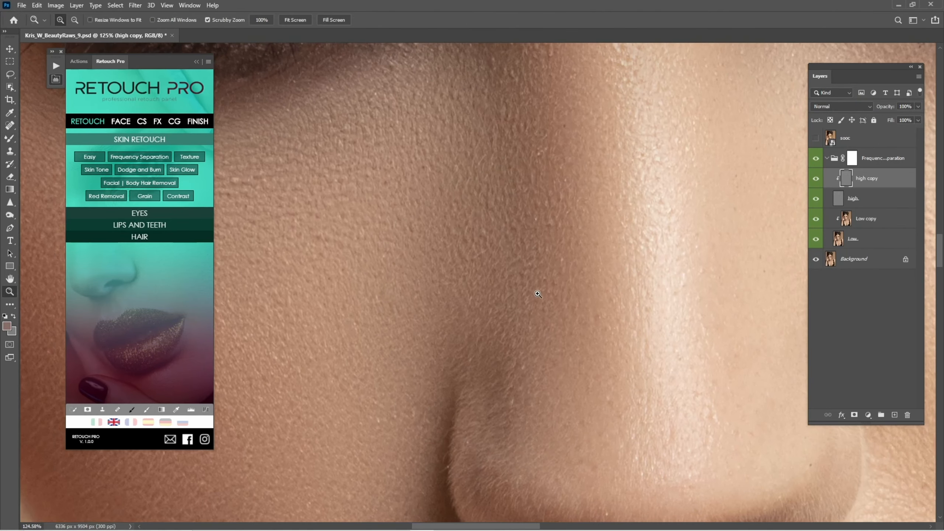
pyautogui.moveTo(536, 292); pyautogui.dragTo(463, 288)
pyautogui.moveTo(554, 266); pyautogui.dragTo(517, 375)
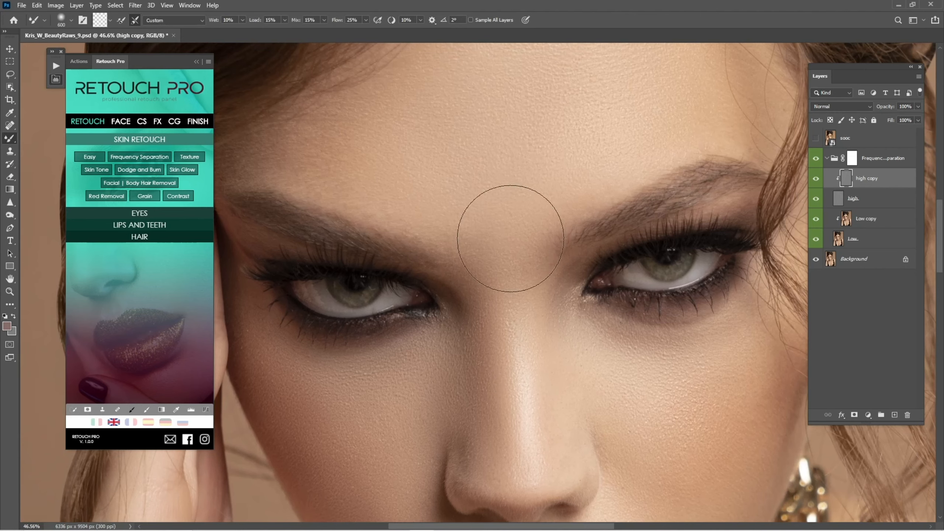
pyautogui.click(9, 125)
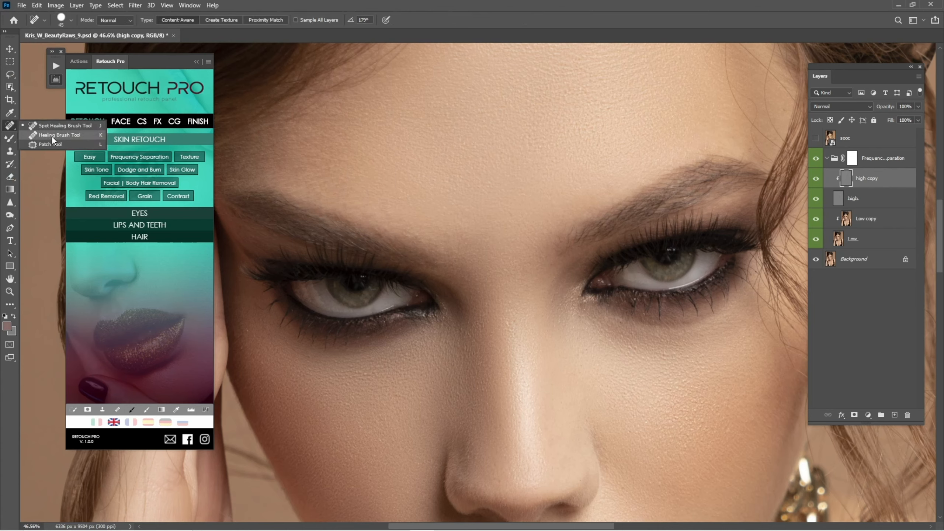
pyautogui.click(13, 150)
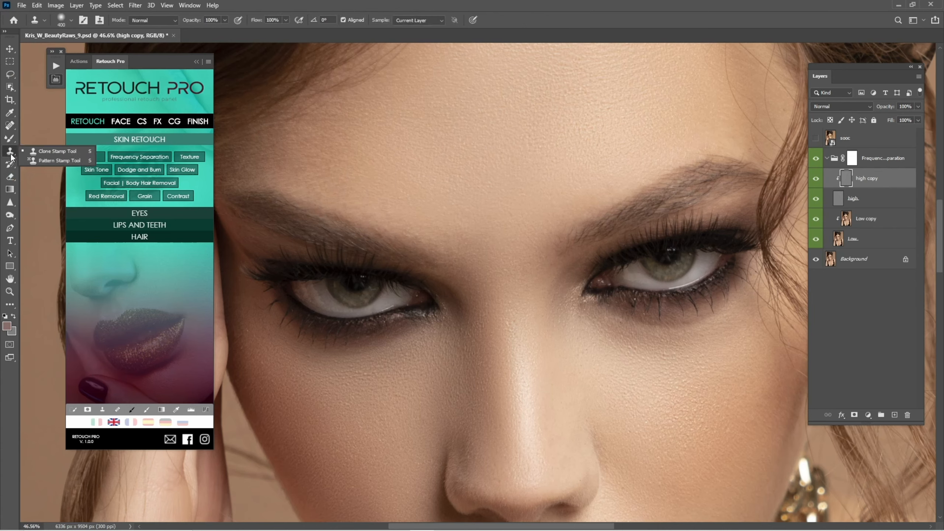
pyautogui.click(36, 153)
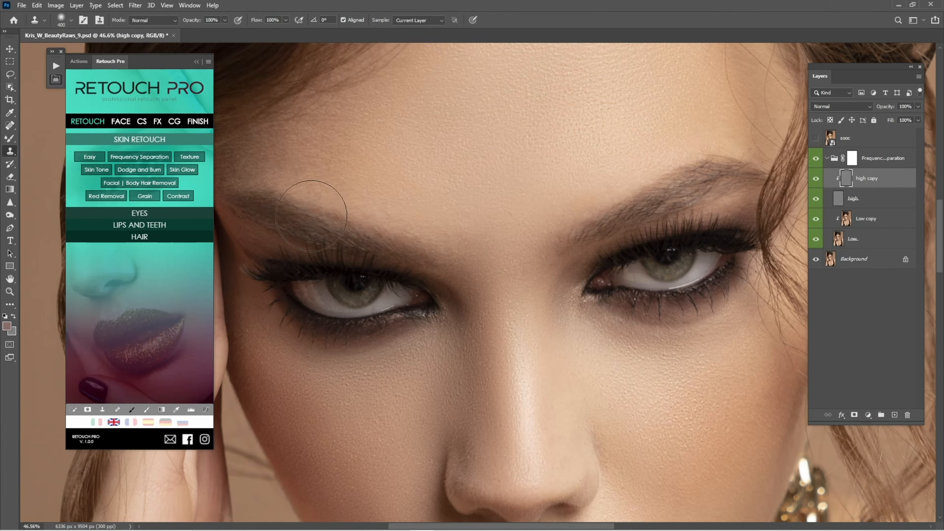
pyautogui.click(198, 61)
# Clone skin texture on the cheek below the eye with a smaller Clone Stamp brush on the high copy layer
pyautogui.moveTo(455, 164); pyautogui.dragTo(418, 245)
pyautogui.moveTo(468, 315)
pyautogui.mouseDown()
pyautogui.moveTo(396, 137)
pyautogui.moveTo(404, 60)
pyautogui.mouseUp()
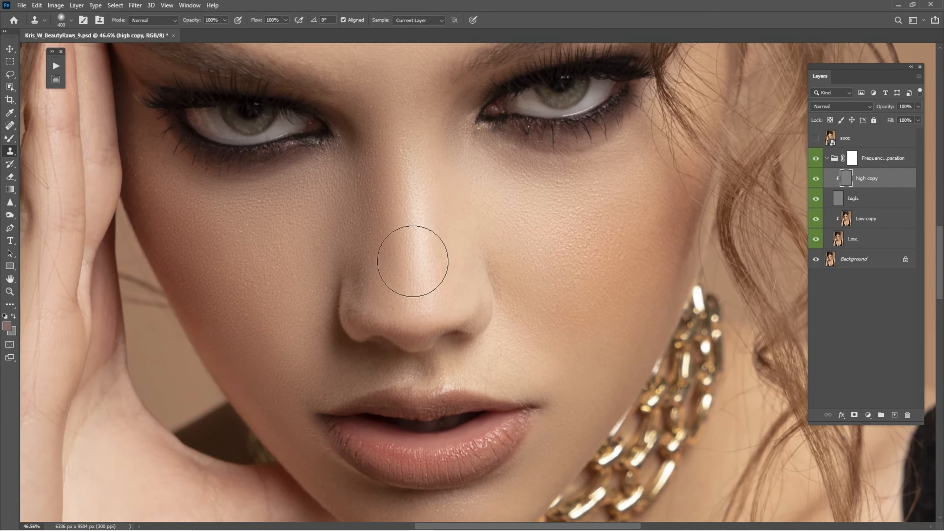
pyautogui.click(10, 151)
pyautogui.click(36, 155)
pyautogui.scroll(5, 274, 245)
pyautogui.press('[')
pyautogui.press('[')
pyautogui.press('[')
pyautogui.press('[')
pyautogui.press('[')
pyautogui.press('[')
pyautogui.press('[')
pyautogui.press('[')
pyautogui.press('[')
pyautogui.press('[')
pyautogui.press('[')
pyautogui.press('[')
pyautogui.press('[')
pyautogui.press('[')
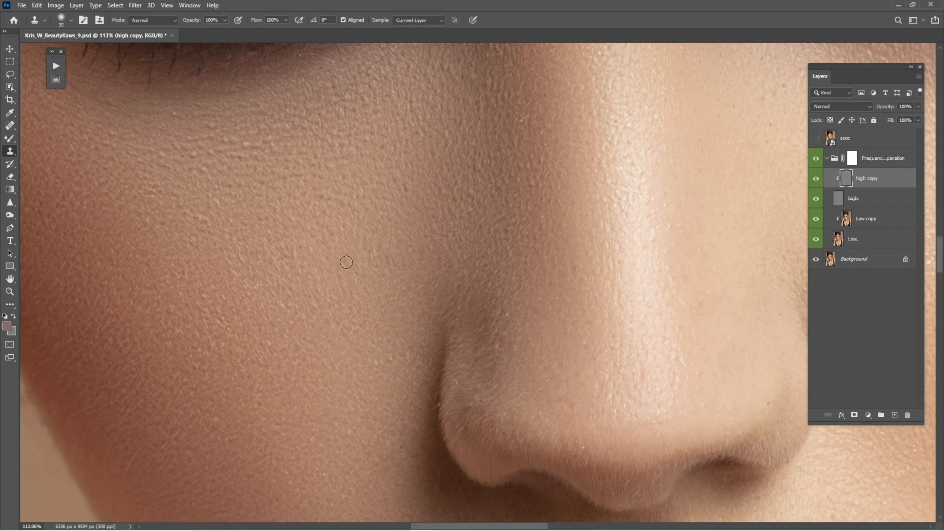
pyautogui.keyDown('alt'); pyautogui.click(359, 297); pyautogui.keyUp('alt')
pyautogui.moveTo(354, 271); pyautogui.dragTo(359, 274)
pyautogui.moveTo(215, 259); pyautogui.dragTo(339, 329)
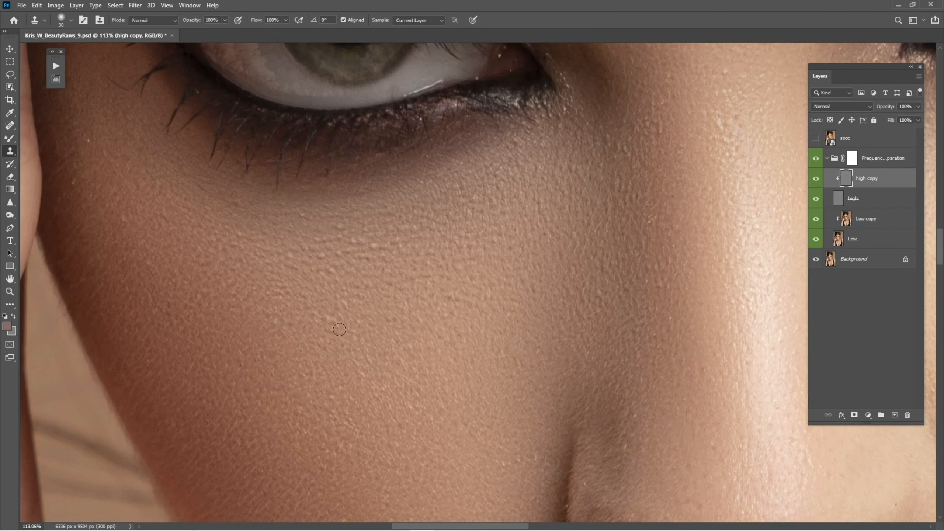
# Browse the Spot Healing Brush, Healing Brush and Patch tools in the healing tool group
pyautogui.click(10, 125)
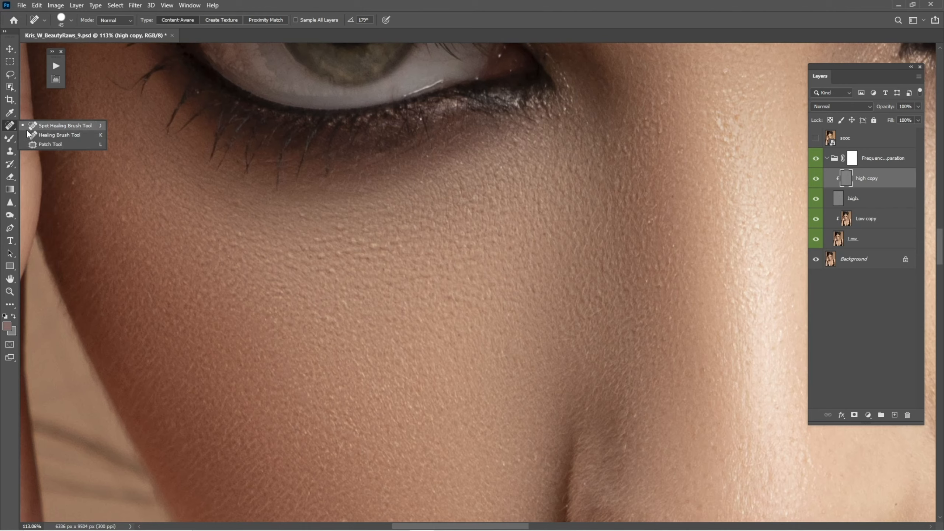
pyautogui.click(51, 130)
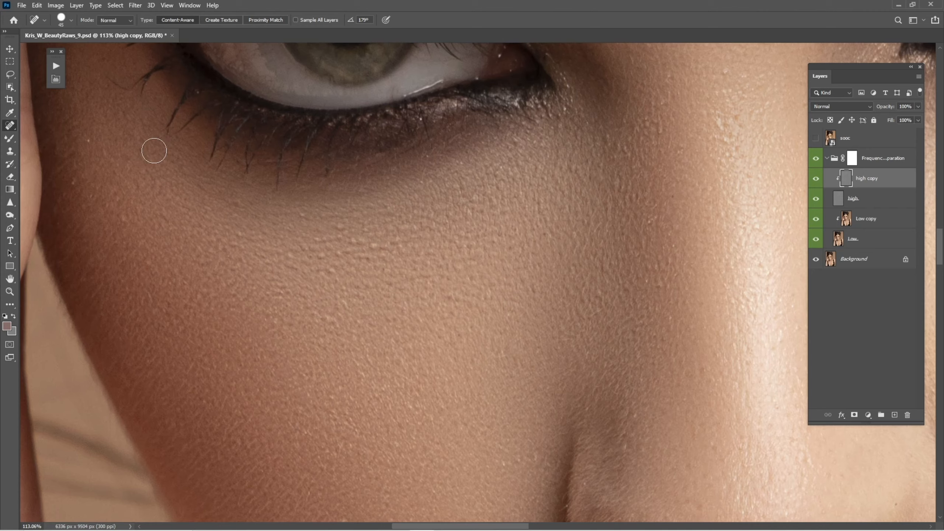
pyautogui.rightClick(8, 129)
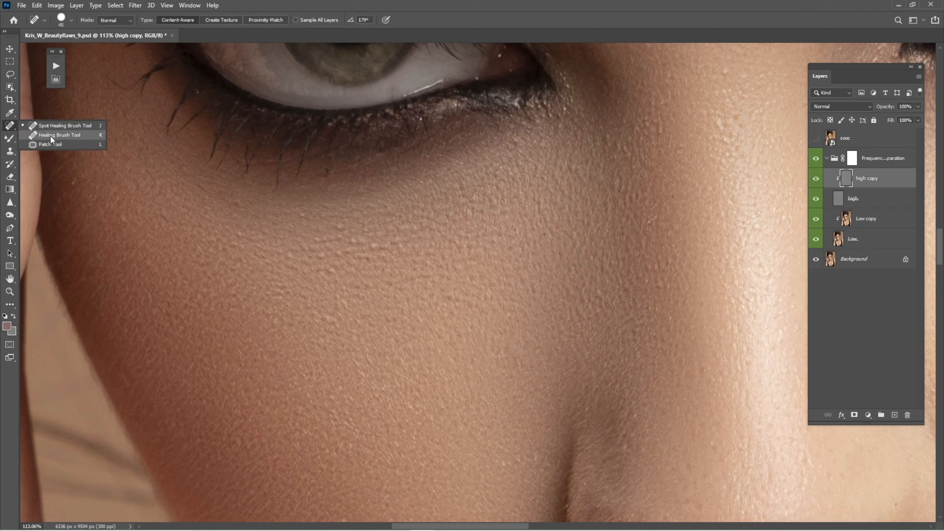
pyautogui.click(50, 134)
pyautogui.rightClick(9, 125)
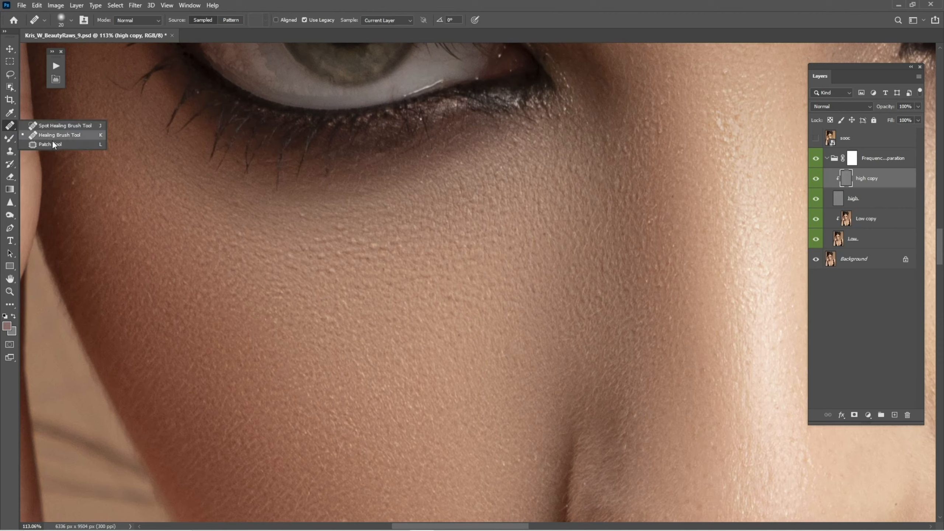
pyautogui.click(50, 144)
pyautogui.rightClick(9, 126)
pyautogui.click(68, 127)
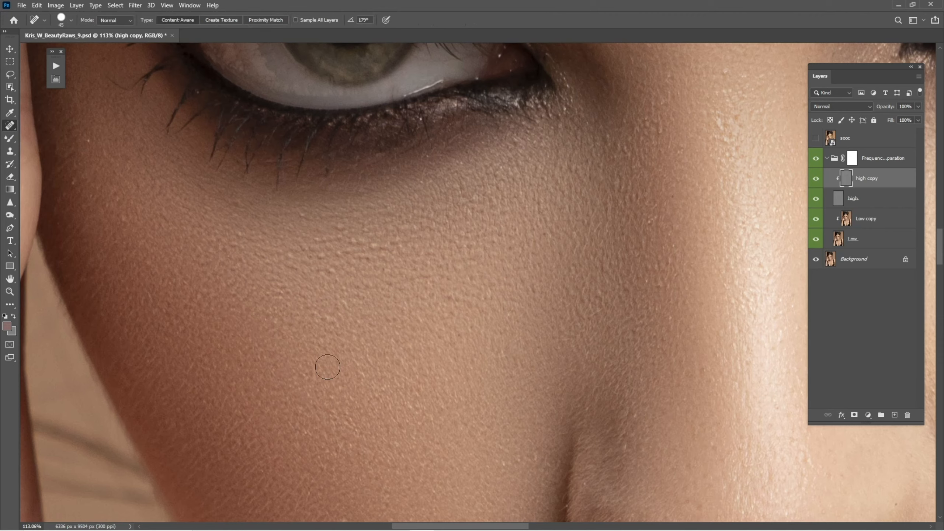
# Cycle through the healing tools and paint out a blemish below the eye with the Spot Healing Brush
pyautogui.hotkey('shift', 'j')
pyautogui.hotkey('shift', 'j')
pyautogui.hotkey('shift', 'j')
pyautogui.hotkey('shift', 'j')
pyautogui.hotkey('shift', 'j')
pyautogui.hotkey('shift', 'j')
pyautogui.hotkey('shift', 'j')
pyautogui.hotkey('shift', 'j')
pyautogui.hotkey('shift', 'j')
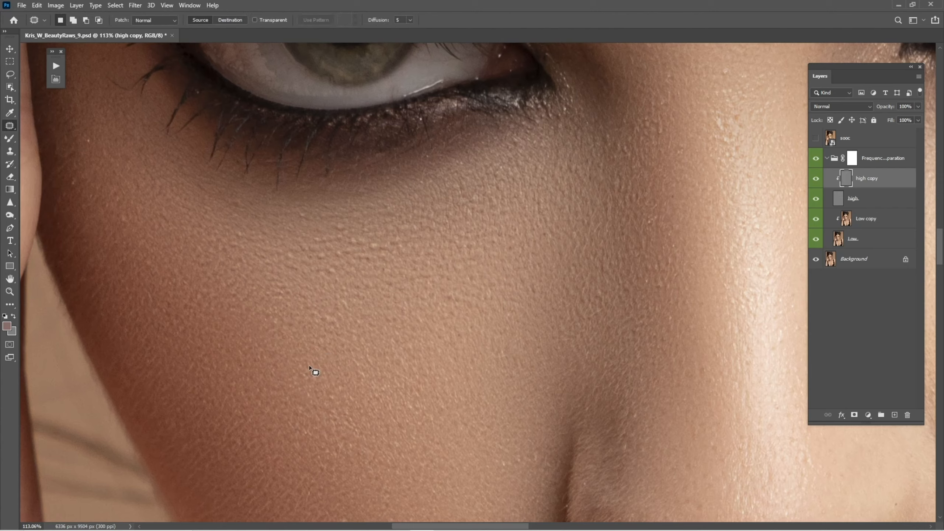
pyautogui.hotkey('shift', 'j')
pyautogui.hotkey('shift', 'j')
pyautogui.hotkey('shift', 'j')
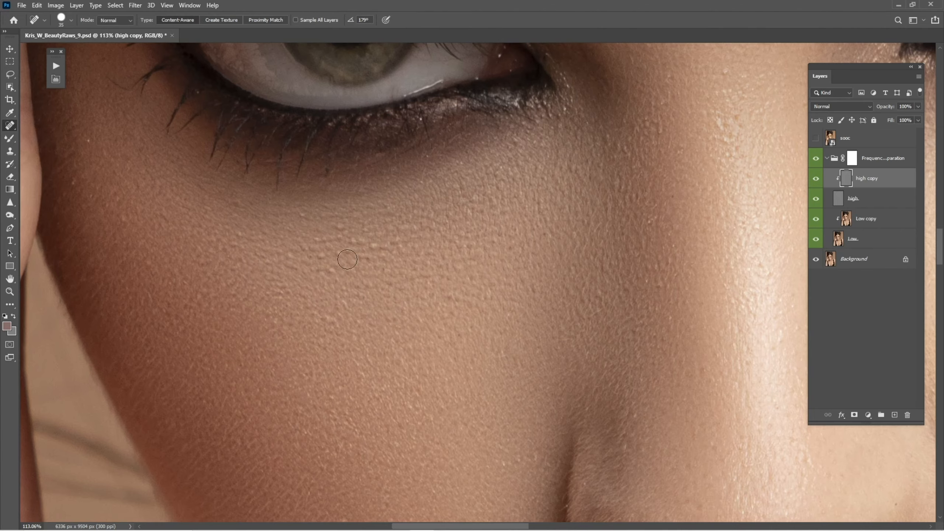
pyautogui.moveTo(306, 249); pyautogui.dragTo(378, 354)
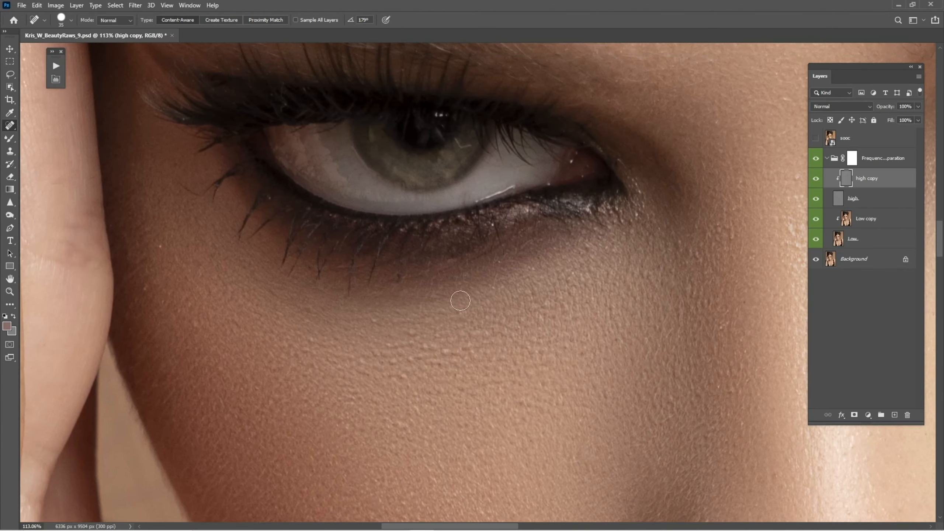
# Fit the portrait on screen and review the healing tool group in the Customize Toolbar dialog
pyautogui.hotkey('ctrl', '0')
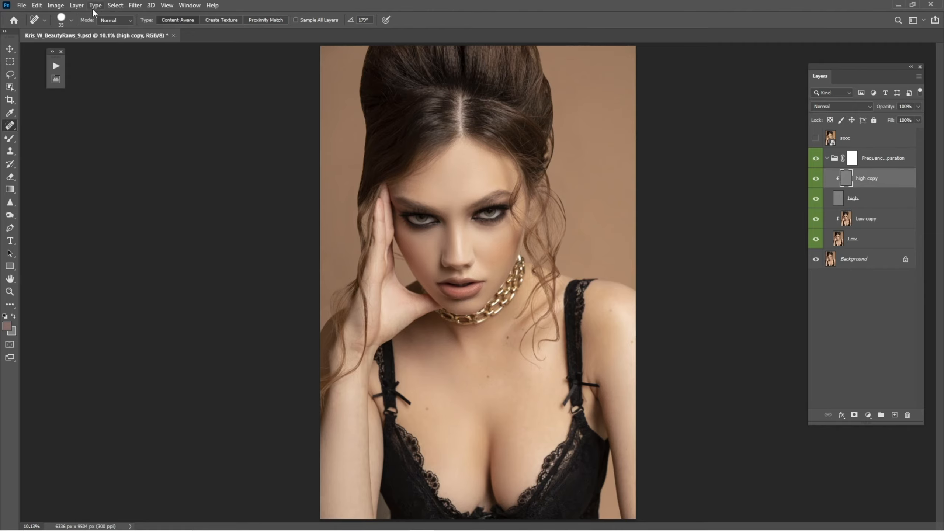
pyautogui.click(37, 5)
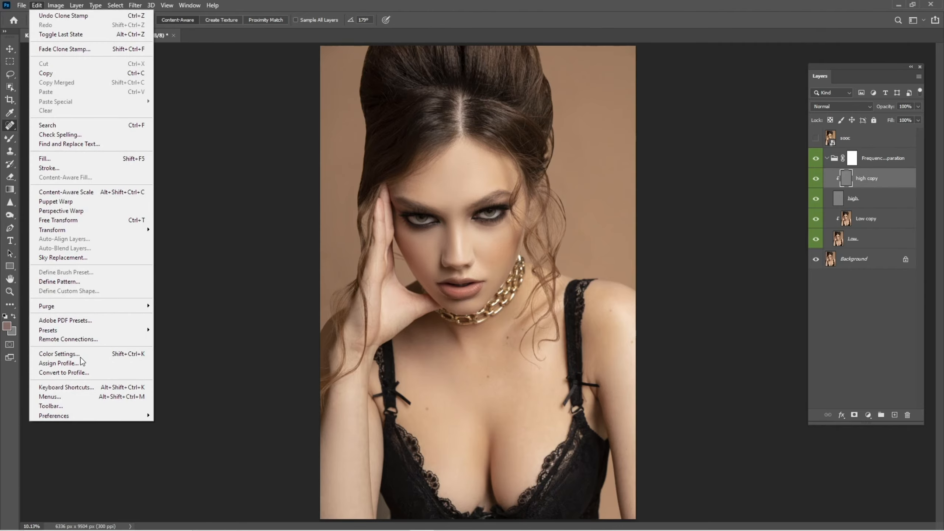
pyautogui.click(70, 406)
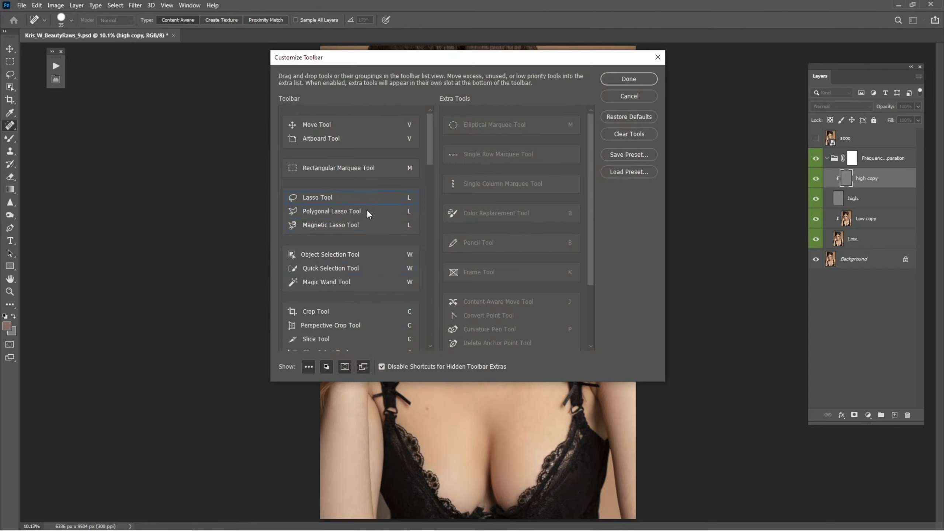
pyautogui.moveTo(433, 151); pyautogui.dragTo(426, 214)
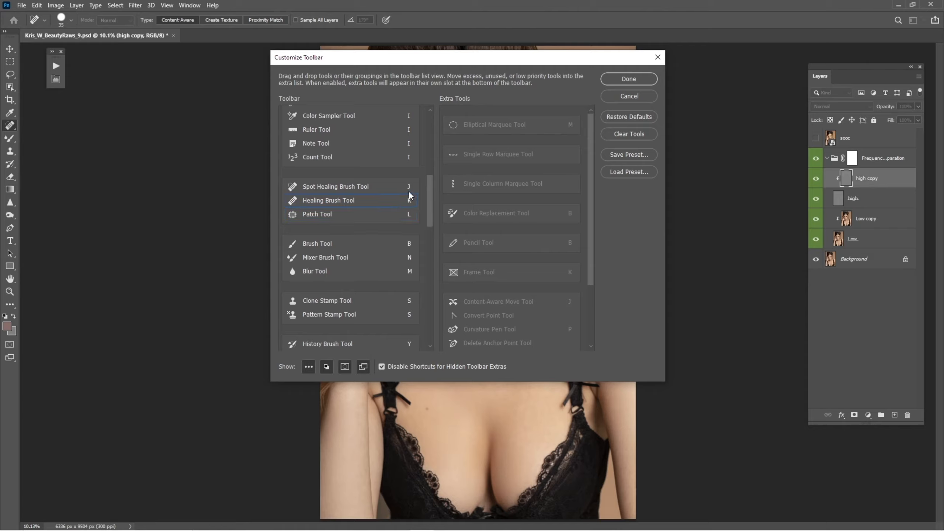
pyautogui.click(410, 214)
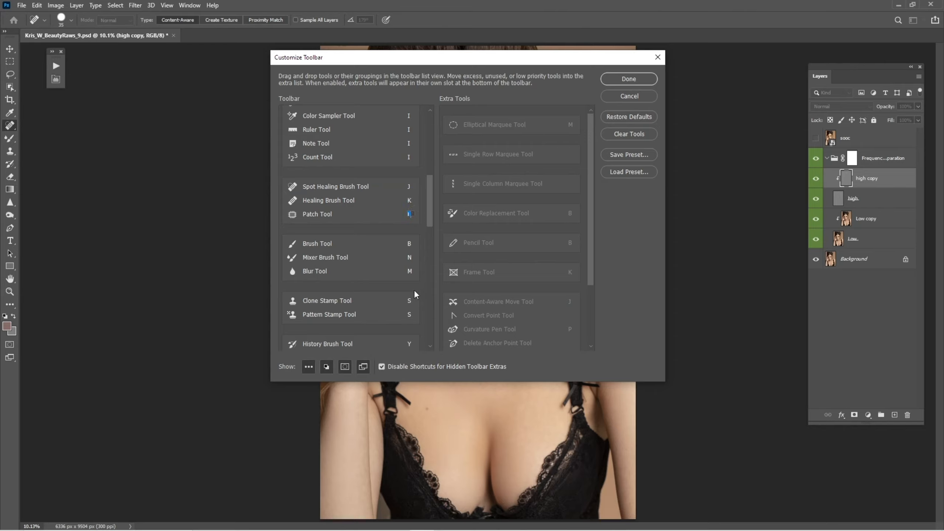
pyautogui.moveTo(431, 214)
pyautogui.mouseDown()
pyautogui.moveTo(424, 261)
pyautogui.moveTo(433, 195)
pyautogui.mouseUp()
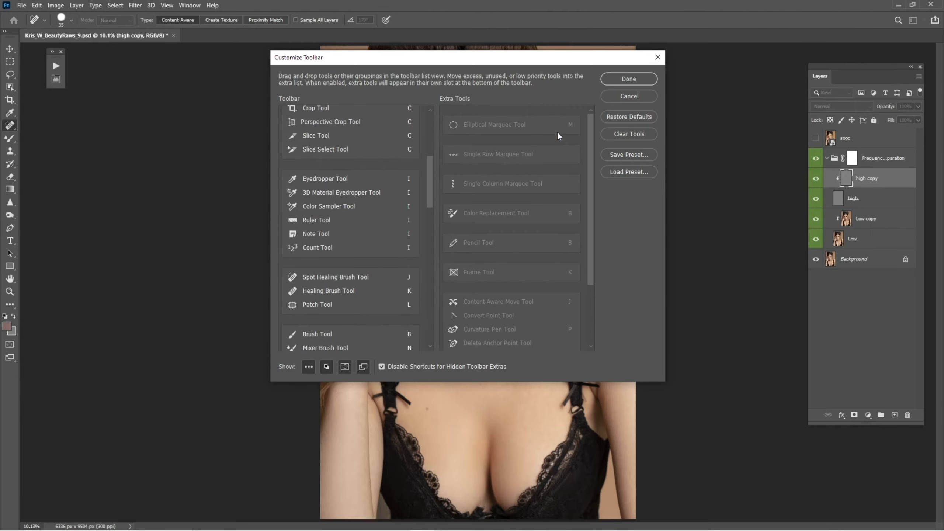
pyautogui.click(616, 83)
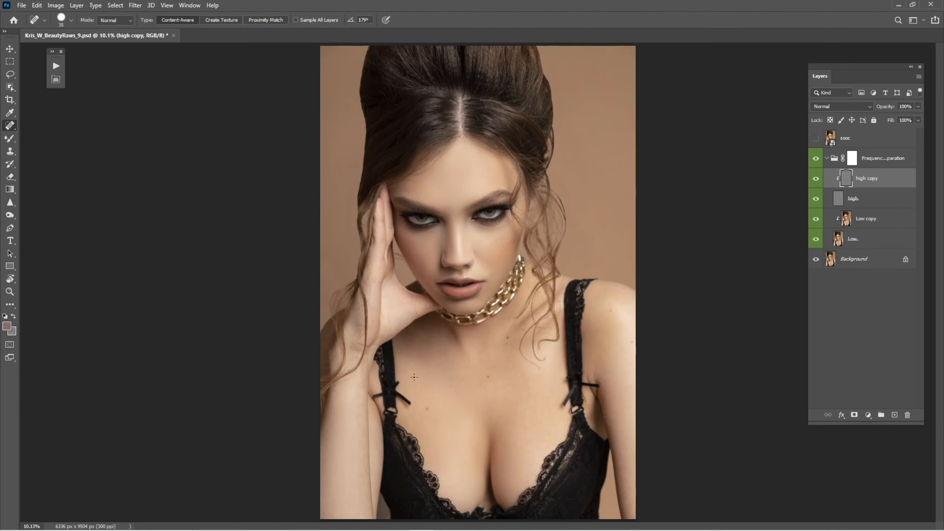
# Zoom in on the mouth and nose area to inspect the skin texture
pyautogui.hotkey('ctrl', 'space')
pyautogui.moveTo(432, 272); pyautogui.dragTo(504, 337)
pyautogui.hotkey('ctrl', 'space')
pyautogui.moveTo(458, 357); pyautogui.dragTo(492, 398)
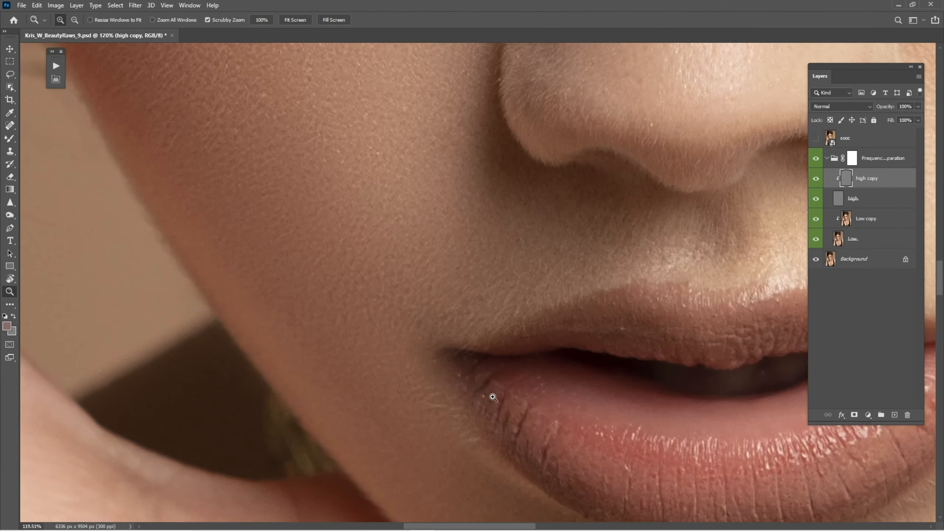
pyautogui.press('space')
pyautogui.moveTo(493, 429); pyautogui.dragTo(454, 365)
pyautogui.moveTo(486, 297); pyautogui.dragTo(458, 312)
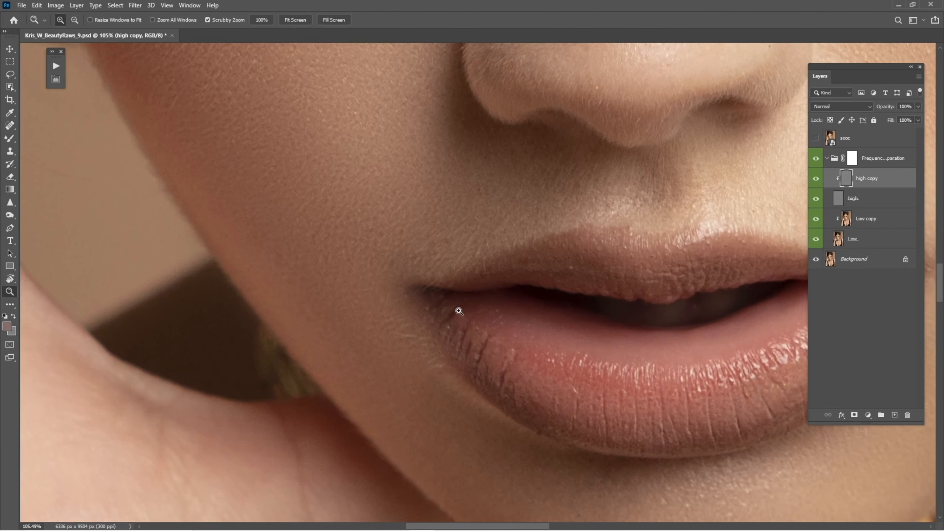
pyautogui.press('space')
pyautogui.moveTo(526, 263); pyautogui.dragTo(489, 371)
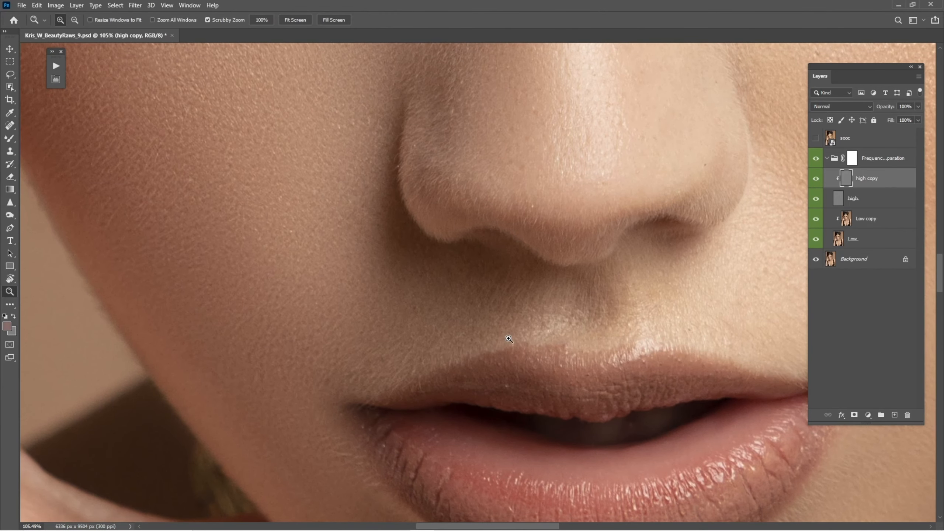
# Spot-heal blemishes on the cheek beside the nose with a smaller Spot Healing Brush
pyautogui.rightClick(10, 127)
pyautogui.click(40, 127)
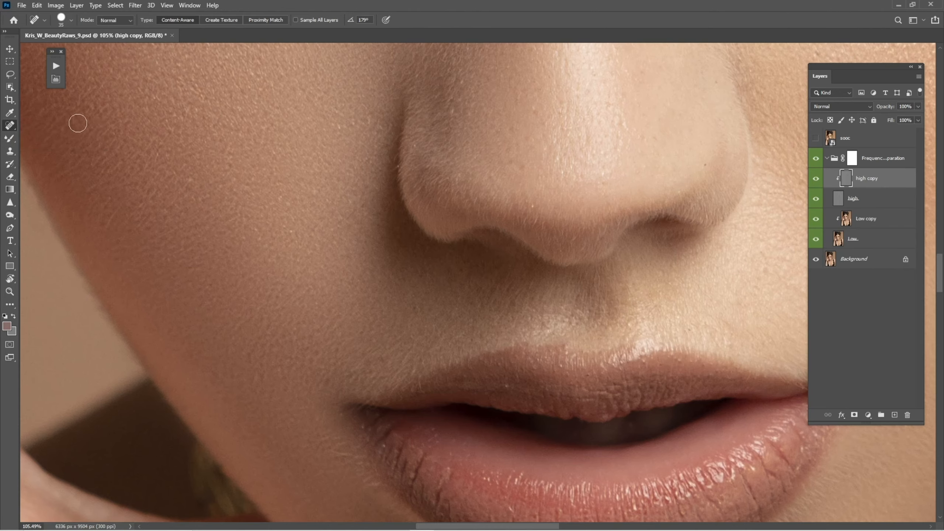
pyautogui.press('[')
pyautogui.press('[')
pyautogui.moveTo(233, 231); pyautogui.dragTo(298, 272)
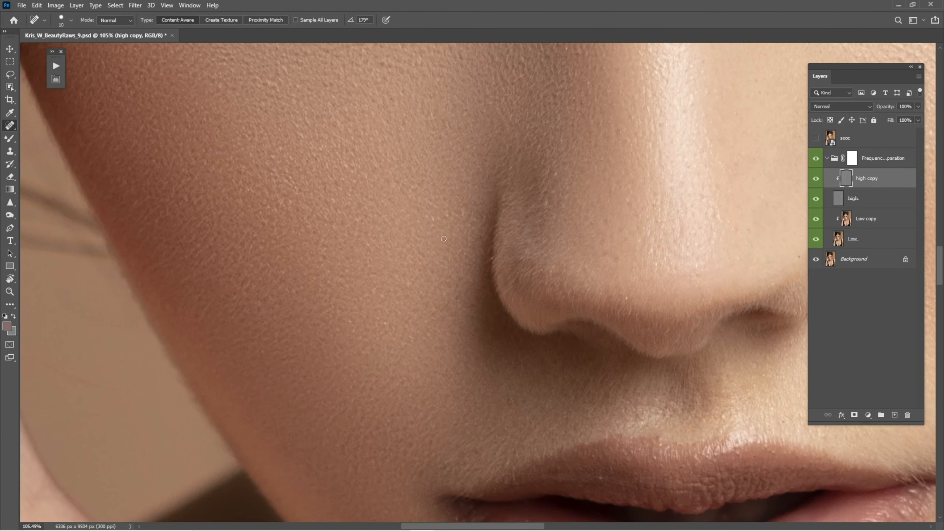
pyautogui.moveTo(545, 213)
pyautogui.mouseDown()
pyautogui.moveTo(464, 285)
pyautogui.moveTo(464, 272)
pyautogui.mouseUp()
pyautogui.moveTo(443, 222); pyautogui.dragTo(453, 327)
pyautogui.moveTo(506, 168)
pyautogui.mouseDown()
pyautogui.moveTo(490, 283)
pyautogui.moveTo(507, 263)
pyautogui.mouseUp()
pyautogui.moveTo(514, 208); pyautogui.dragTo(495, 286)
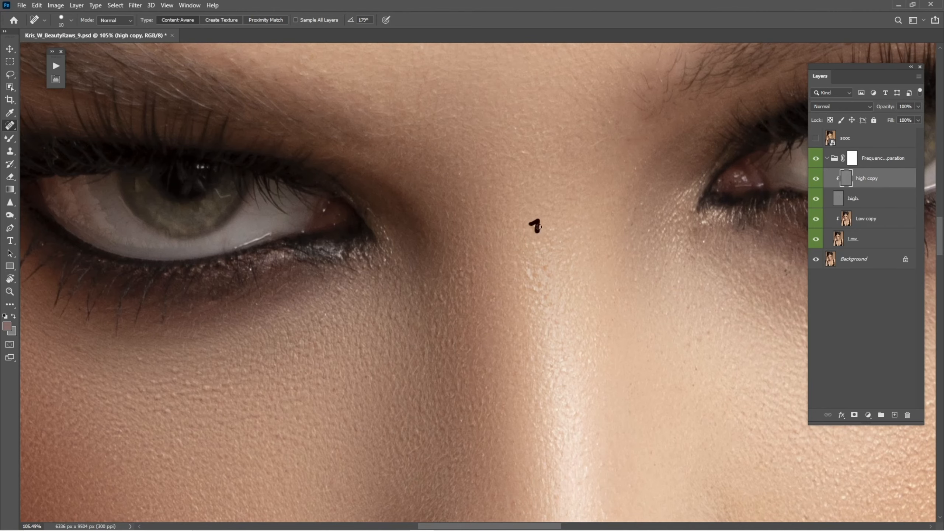
# Spot-heal texture blemishes between the eyes and along the bridge of the nose
pyautogui.moveTo(519, 158); pyautogui.dragTo(500, 229)
pyautogui.moveTo(577, 220); pyautogui.dragTo(589, 208)
pyautogui.moveTo(435, 242); pyautogui.dragTo(445, 257)
pyautogui.moveTo(462, 175); pyautogui.dragTo(477, 342)
pyautogui.moveTo(407, 239); pyautogui.dragTo(415, 241)
pyautogui.moveTo(441, 193); pyautogui.dragTo(465, 342)
pyautogui.moveTo(545, 268); pyautogui.dragTo(520, 281)
pyautogui.moveTo(582, 283); pyautogui.dragTo(509, 331)
pyautogui.moveTo(558, 273); pyautogui.dragTo(557, 312)
pyautogui.moveTo(647, 280); pyautogui.dragTo(525, 270)
pyautogui.moveTo(591, 262); pyautogui.dragTo(524, 270)
pyautogui.moveTo(524, 271); pyautogui.dragTo(576, 285)
pyautogui.moveTo(512, 310); pyautogui.dragTo(518, 328)
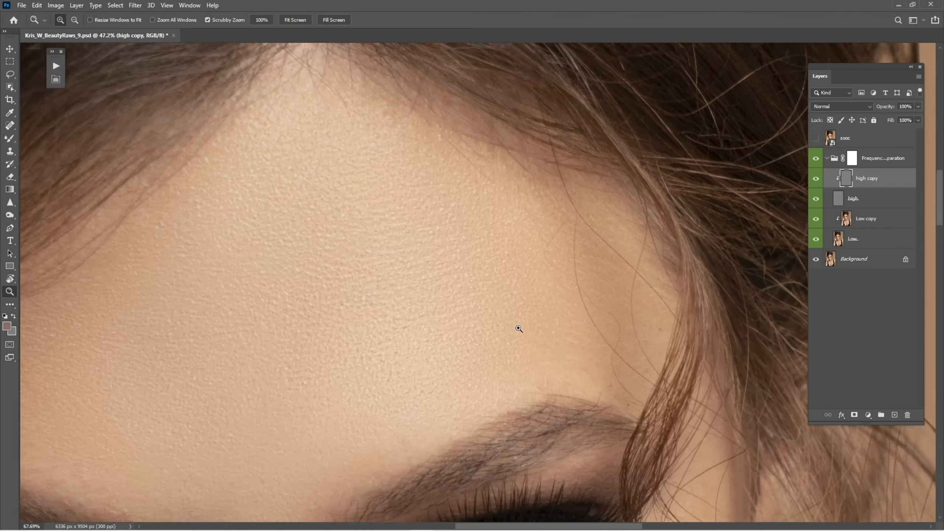
# Clone-stamp uneven skin texture on the temple near the hairline
pyautogui.click(562, 236)
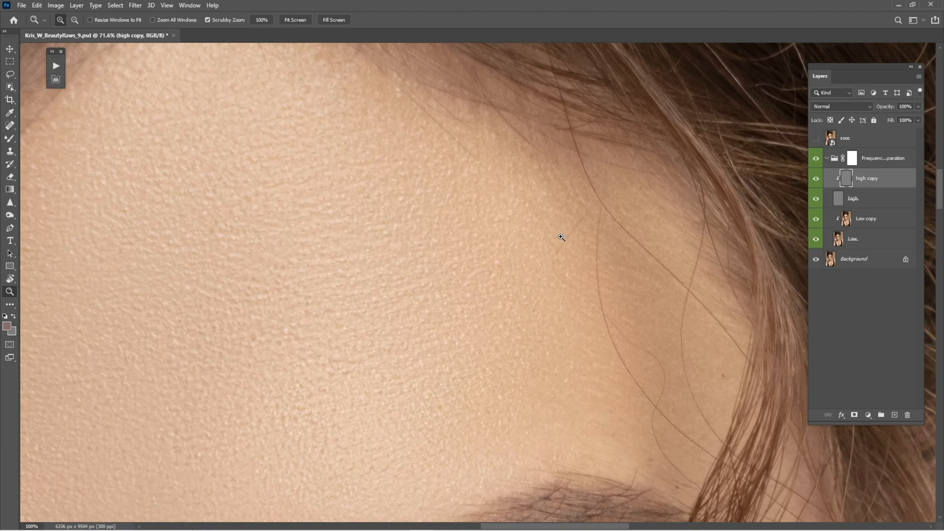
pyautogui.press('s')
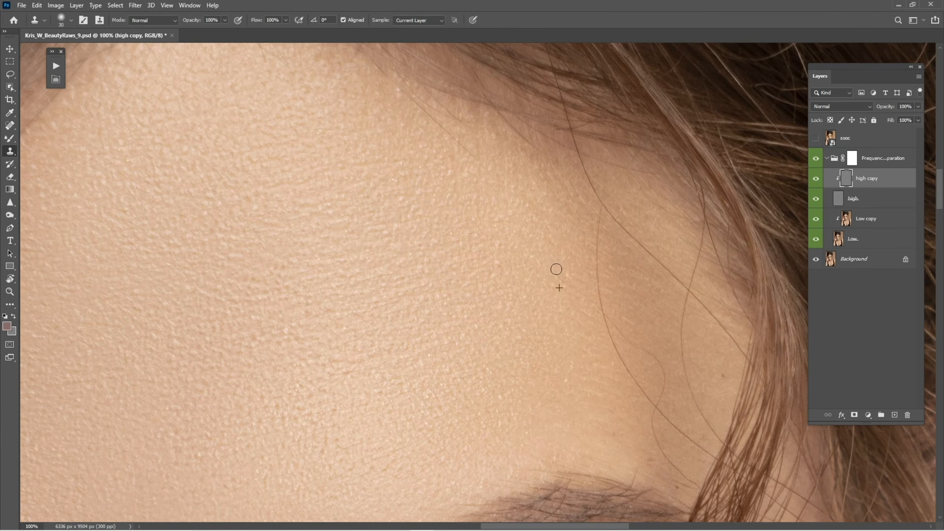
pyautogui.keyDown('alt'); pyautogui.click(539, 236); pyautogui.keyUp('alt')
pyautogui.keyDown('alt'); pyautogui.click(569, 186); pyautogui.keyUp('alt')
pyautogui.moveTo(584, 172); pyautogui.dragTo(594, 188)
pyautogui.moveTo(598, 223)
pyautogui.mouseDown()
pyautogui.moveTo(604, 324)
pyautogui.moveTo(638, 398)
pyautogui.mouseUp()
pyautogui.moveTo(619, 359)
pyautogui.mouseDown()
pyautogui.moveTo(642, 386)
pyautogui.moveTo(626, 395)
pyautogui.moveTo(571, 316)
pyautogui.mouseUp()
pyautogui.keyDown('alt'); pyautogui.click(574, 337); pyautogui.keyUp('alt')
pyautogui.moveTo(601, 368); pyautogui.dragTo(602, 329)
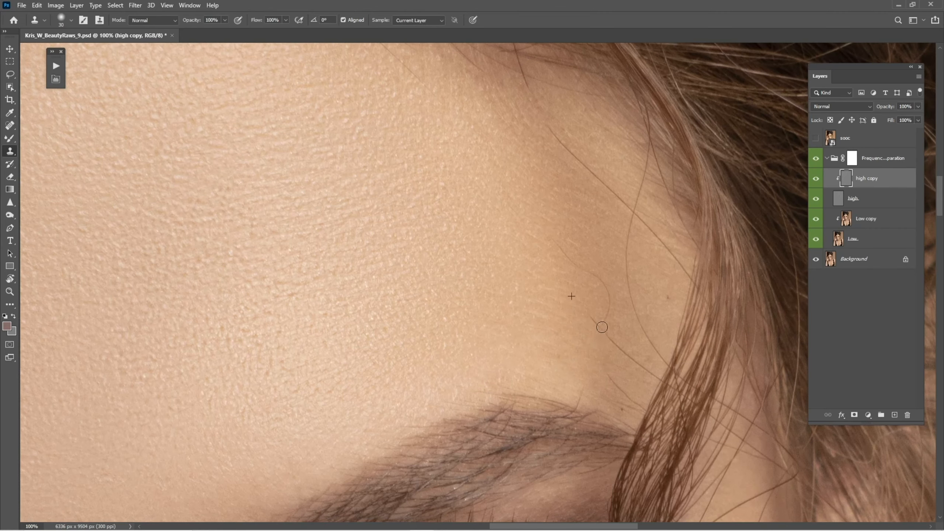
pyautogui.keyDown('alt'); pyautogui.click(583, 313); pyautogui.keyUp('alt')
# Spot-heal blemishes on the temple between the hairline and the eyebrow
pyautogui.rightClick(10, 151)
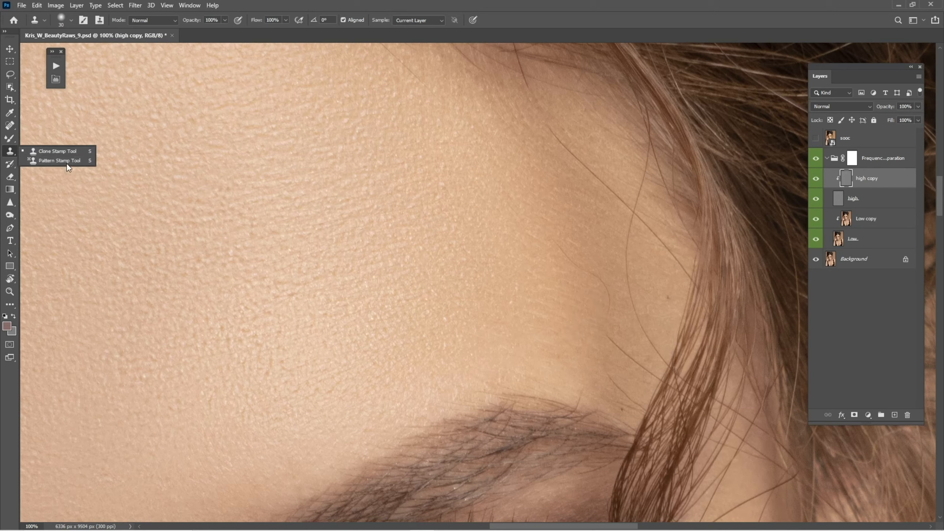
pyautogui.click(71, 150)
pyautogui.press('j')
pyautogui.moveTo(606, 313)
pyautogui.mouseDown()
pyautogui.moveTo(609, 297)
pyautogui.moveTo(565, 247)
pyautogui.mouseUp()
pyautogui.moveTo(522, 289); pyautogui.dragTo(510, 302)
pyautogui.moveTo(611, 342)
pyautogui.mouseDown()
pyautogui.moveTo(662, 383)
pyautogui.moveTo(625, 415)
pyautogui.mouseUp()
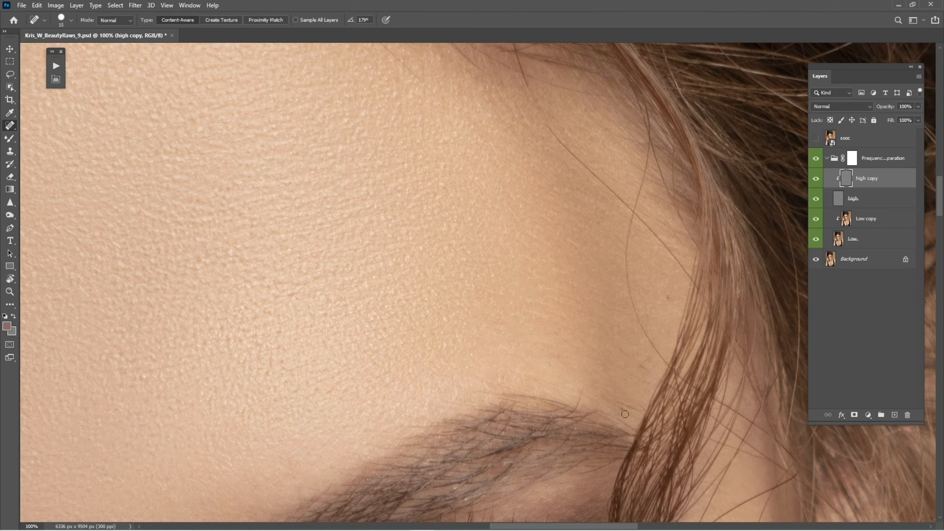
pyautogui.moveTo(620, 350); pyautogui.dragTo(641, 369)
pyautogui.moveTo(640, 361); pyautogui.dragTo(641, 373)
pyautogui.moveTo(626, 406); pyautogui.dragTo(633, 409)
pyautogui.moveTo(667, 292); pyautogui.dragTo(668, 305)
# Spot-heal small marks higher on the temple and reduce the brush size
pyautogui.press('s')
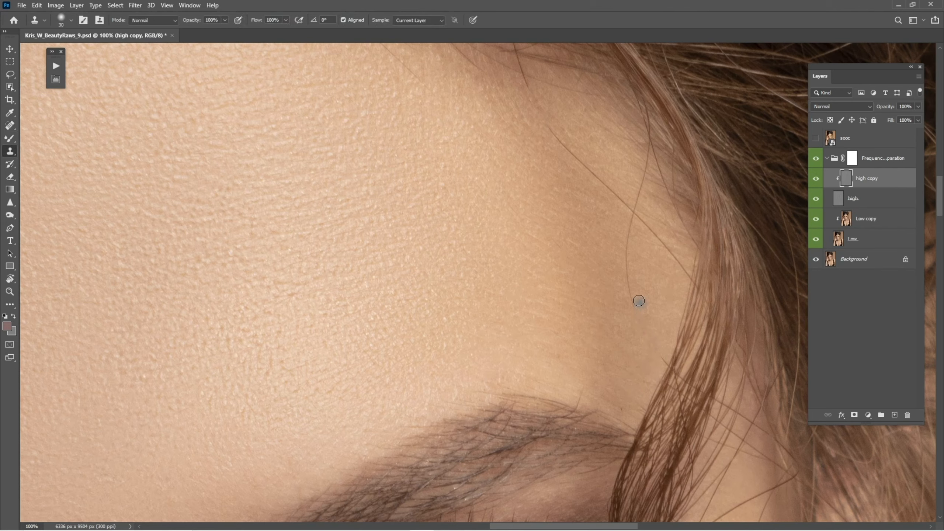
pyautogui.press('j')
pyautogui.moveTo(638, 312)
pyautogui.mouseDown()
pyautogui.moveTo(626, 292)
pyautogui.moveTo(629, 254)
pyautogui.moveTo(626, 274)
pyautogui.mouseUp()
pyautogui.moveTo(629, 238)
pyautogui.mouseDown()
pyautogui.moveTo(635, 206)
pyautogui.moveTo(629, 237)
pyautogui.mouseUp()
pyautogui.moveTo(639, 200)
pyautogui.mouseDown()
pyautogui.moveTo(628, 255)
pyautogui.moveTo(636, 215)
pyautogui.mouseUp()
pyautogui.press('[')
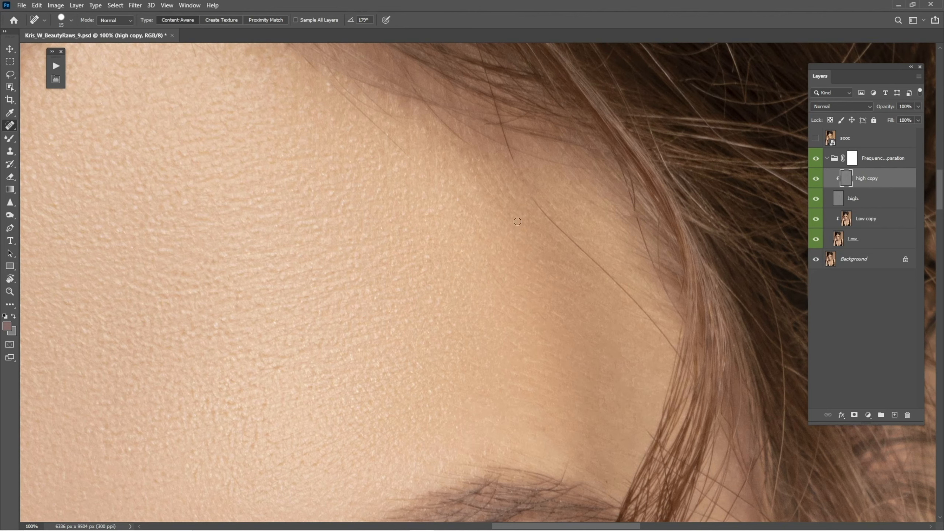
# Clone-stamp over fine stray hairs on the temple skin beside the hair
pyautogui.press('s')
pyautogui.moveTo(572, 239); pyautogui.dragTo(657, 323)
pyautogui.keyDown('alt'); pyautogui.click(613, 315); pyautogui.keyUp('alt')
pyautogui.keyDown('alt'); pyautogui.click(619, 332); pyautogui.keyUp('alt')
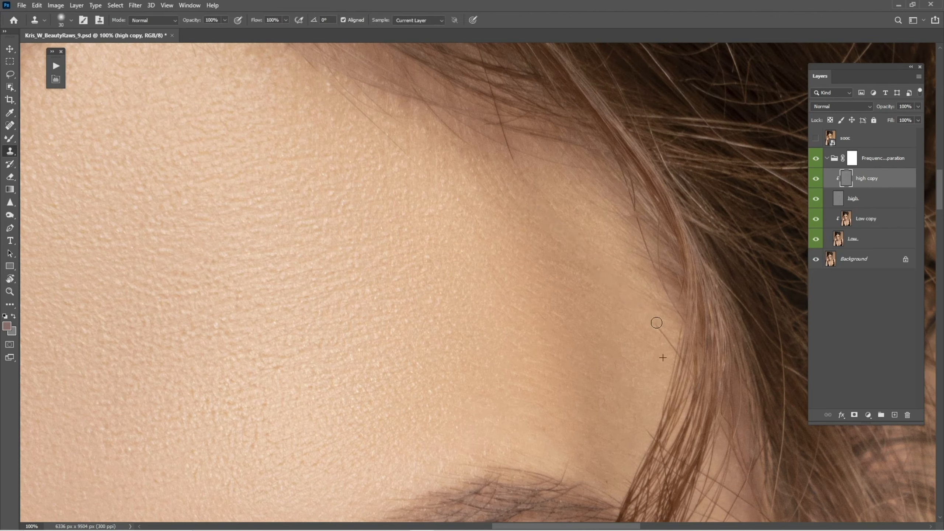
pyautogui.keyDown('alt'); pyautogui.click(627, 341); pyautogui.keyUp('alt')
pyautogui.moveTo(678, 367)
pyautogui.mouseDown()
pyautogui.moveTo(743, 395)
pyautogui.moveTo(712, 390)
pyautogui.mouseUp()
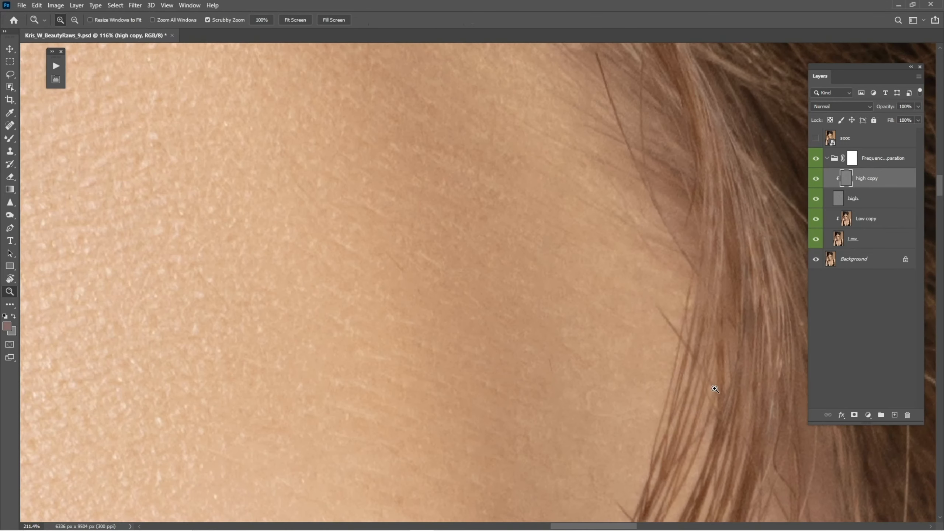
# Remove remaining fine hairs and marks on the temple with Clone Stamp and Spot Healing at higher magnification
pyautogui.keyDown('alt'); pyautogui.click(669, 384); pyautogui.keyUp('alt')
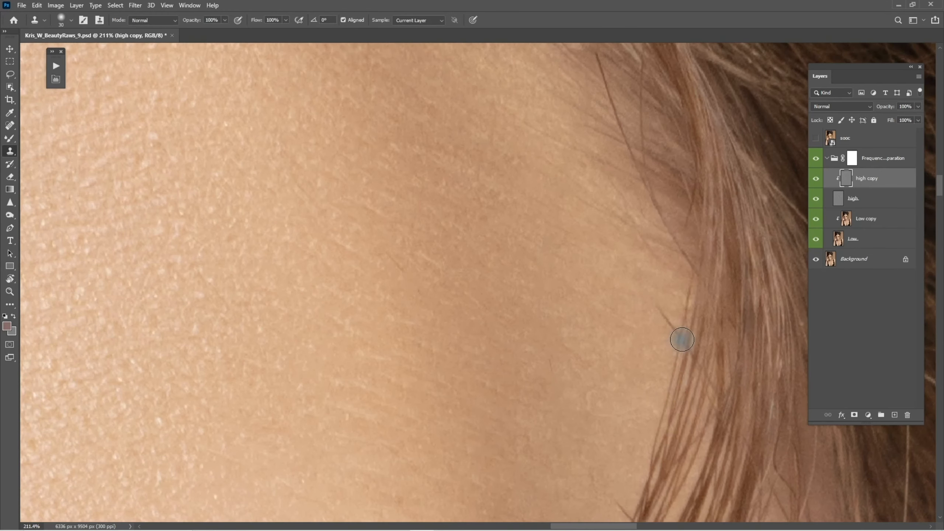
pyautogui.moveTo(680, 339); pyautogui.dragTo(667, 323)
pyautogui.press('space')
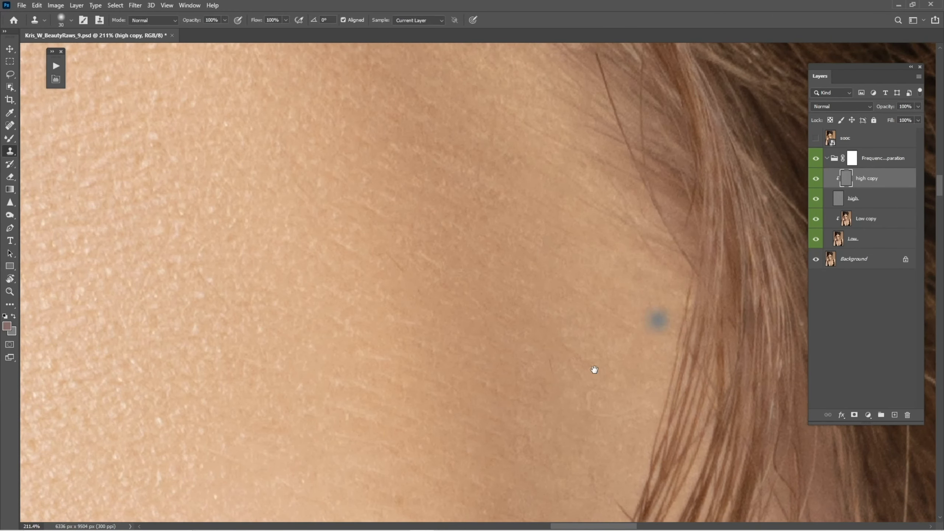
pyautogui.moveTo(594, 371); pyautogui.dragTo(622, 280)
pyautogui.press('j')
pyautogui.moveTo(576, 261); pyautogui.dragTo(581, 278)
pyautogui.moveTo(614, 376); pyautogui.dragTo(620, 388)
pyautogui.moveTo(556, 345); pyautogui.dragTo(558, 370)
pyautogui.press('space')
pyautogui.moveTo(525, 398); pyautogui.dragTo(541, 338)
pyautogui.moveTo(545, 302); pyautogui.dragTo(541, 338)
pyautogui.moveTo(628, 348); pyautogui.dragTo(626, 366)
# Spot-heal a stray hair strand at the hairline and undo a follow-up clone stroke along it
pyautogui.press('z')
pyautogui.moveTo(622, 278); pyautogui.dragTo(585, 276)
pyautogui.press('z')
pyautogui.moveTo(599, 225); pyautogui.dragTo(650, 227)
pyautogui.press('space')
pyautogui.moveTo(647, 230); pyautogui.dragTo(589, 311)
pyautogui.press('s')
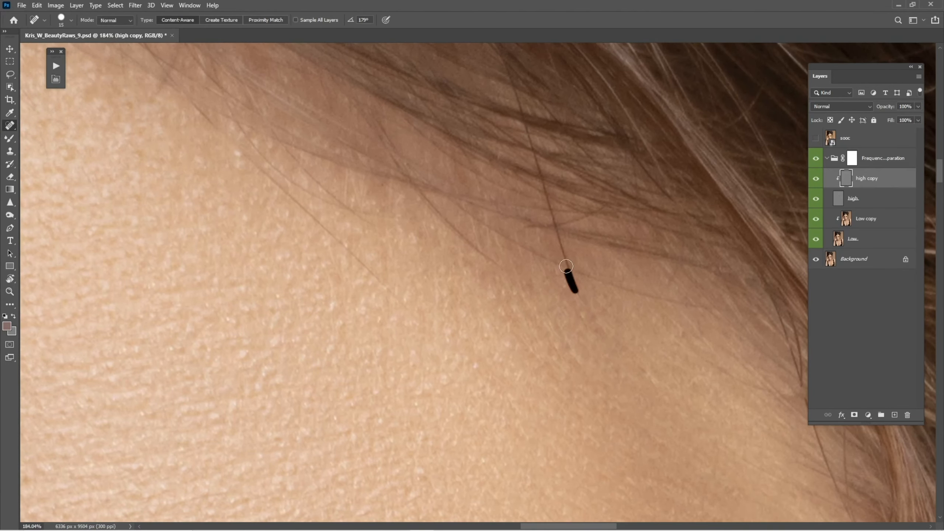
pyautogui.moveTo(565, 262); pyautogui.dragTo(578, 289)
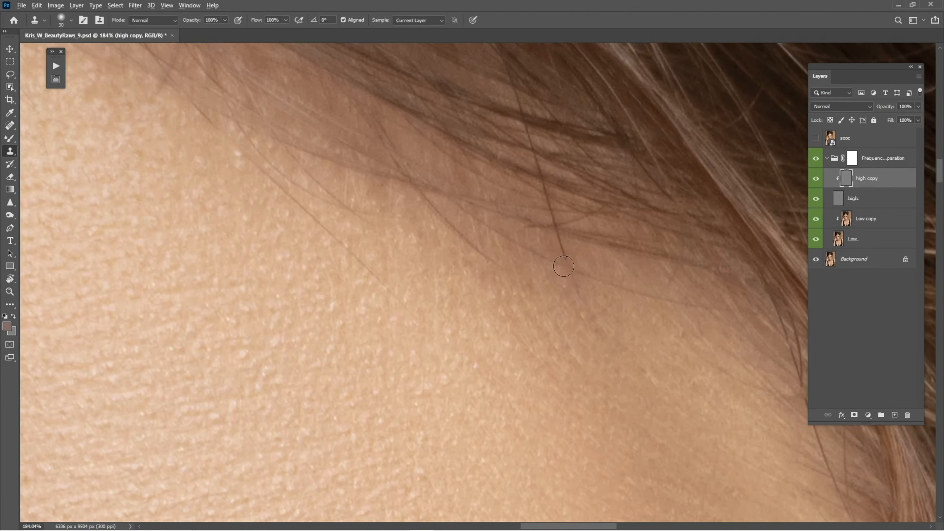
pyautogui.moveTo(569, 268)
pyautogui.mouseDown()
pyautogui.moveTo(516, 97)
pyautogui.moveTo(541, 200)
pyautogui.mouseUp()
pyautogui.hotkey('ctrl', 'z')
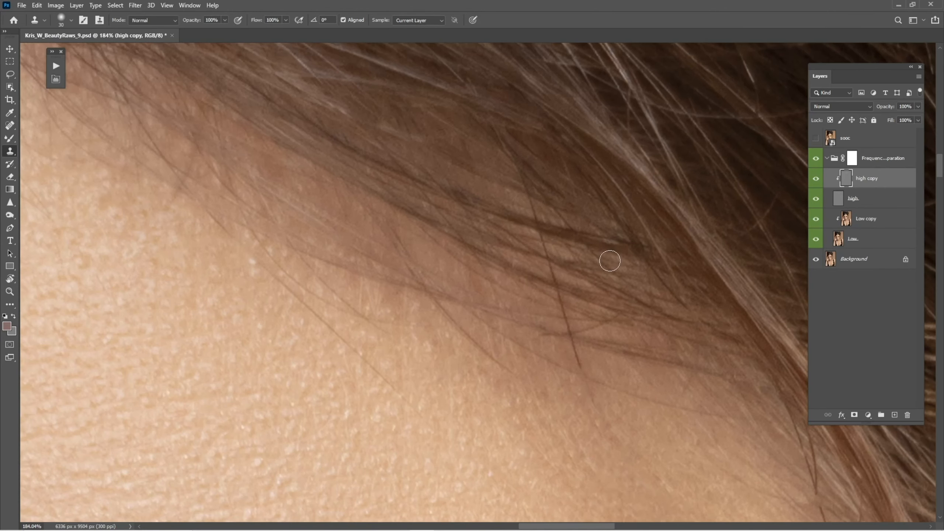
# Spot-heal further stray hair strands on the temple with a smaller brush and clone over the area
pyautogui.press('j')
pyautogui.press('[')
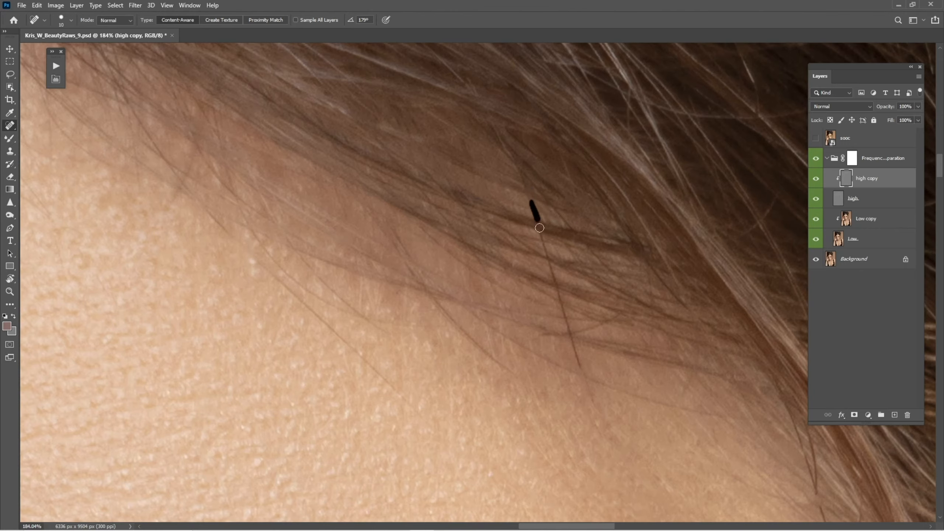
pyautogui.moveTo(545, 248); pyautogui.dragTo(562, 305)
pyautogui.moveTo(567, 338); pyautogui.dragTo(567, 339)
pyautogui.moveTo(363, 359); pyautogui.dragTo(411, 363)
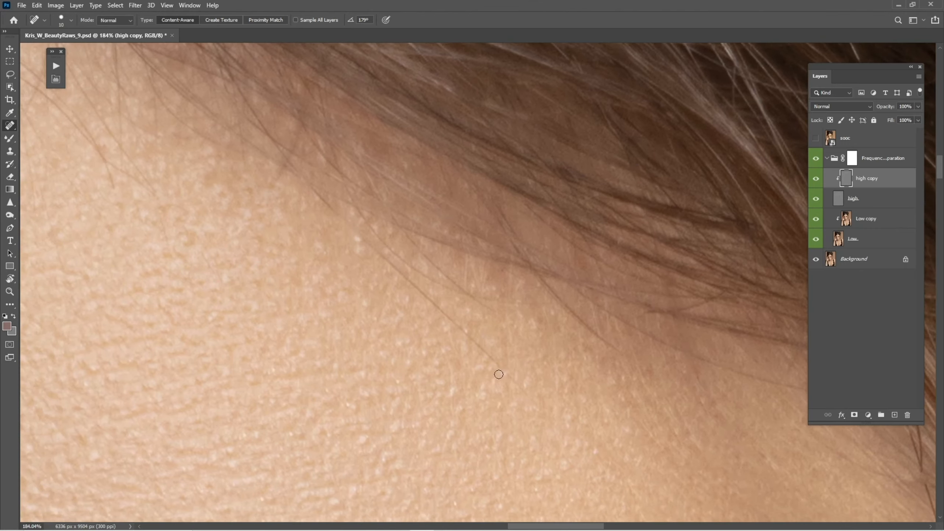
pyautogui.press('s')
pyautogui.keyDown('alt'); pyautogui.click(491, 392); pyautogui.keyUp('alt')
pyautogui.moveTo(511, 381); pyautogui.dragTo(345, 233)
# Toggle the frequency separation group on and off to compare the retouched face with the original
pyautogui.hotkey('ctrl', '0')
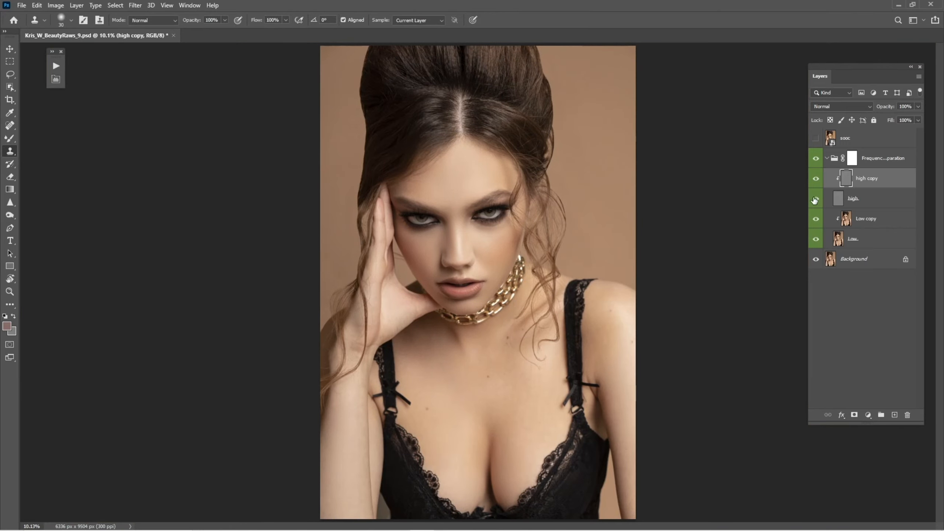
pyautogui.click(815, 159)
pyautogui.press('z')
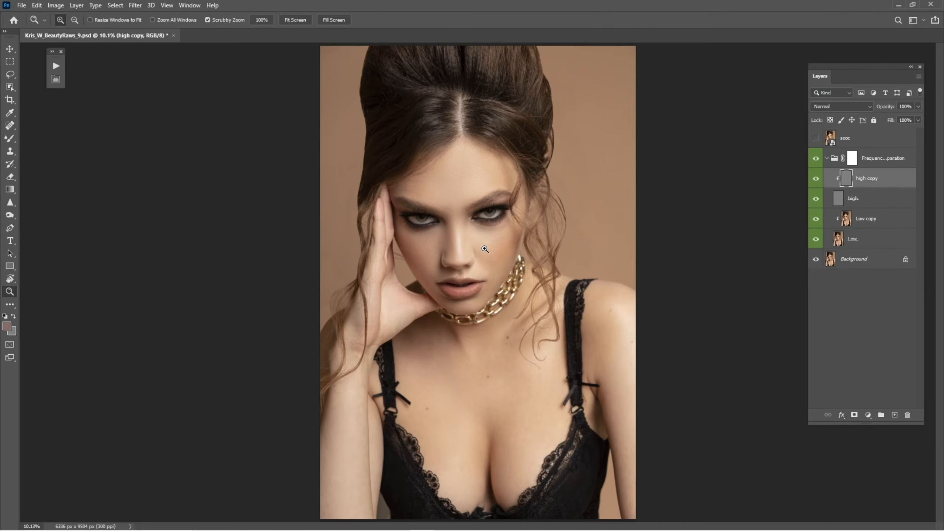
pyautogui.moveTo(484, 251); pyautogui.dragTo(533, 304)
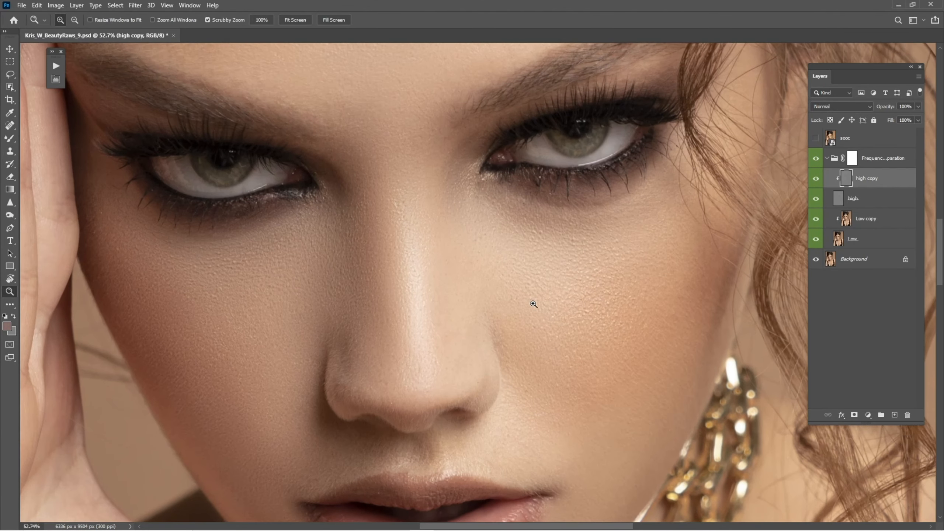
pyautogui.press('s')
pyautogui.hotkey('ctrl', '0')
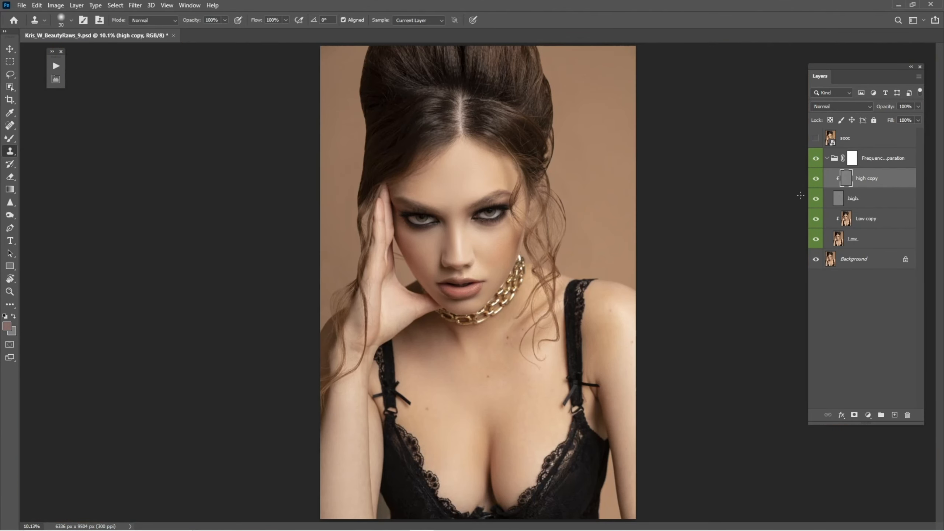
pyautogui.click(813, 160)
pyautogui.click(813, 160)
pyautogui.click(815, 160)
pyautogui.click(815, 163)
pyautogui.press('z')
pyautogui.moveTo(452, 243)
pyautogui.mouseDown()
pyautogui.moveTo(492, 275)
pyautogui.moveTo(575, 283)
pyautogui.mouseUp()
pyautogui.press('s')
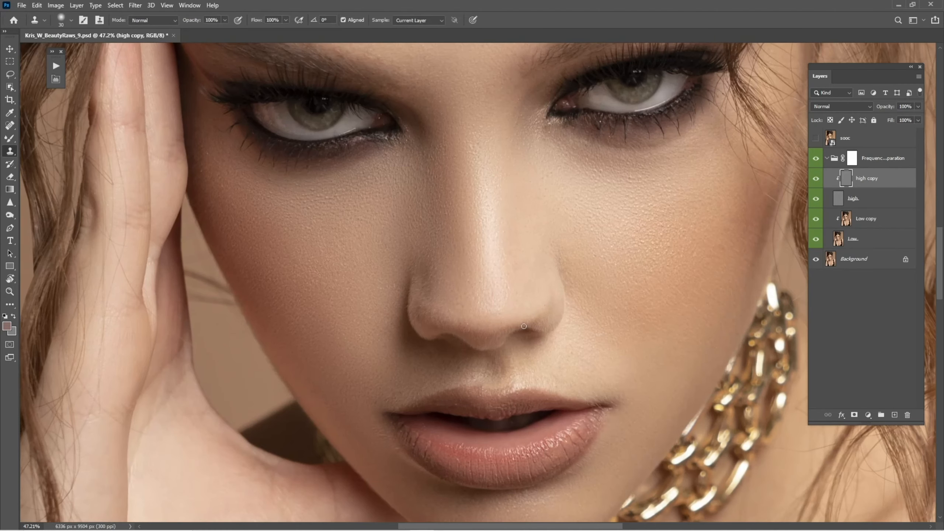
pyautogui.moveTo(506, 361); pyautogui.dragTo(506, 262)
pyautogui.hotkey('ctrl', '0')
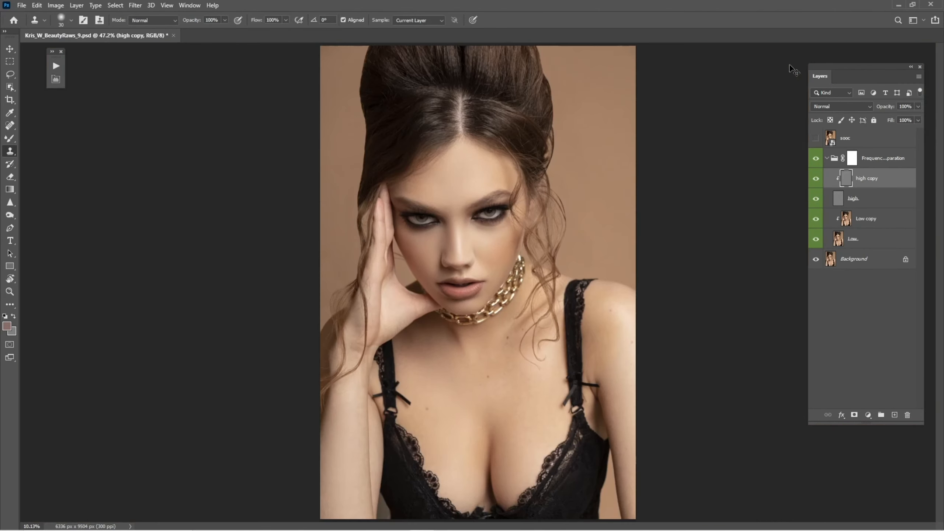
# Clone-stamp skin texture on the chest beside the bra lace
pyautogui.hotkey('ctrl', 'space')
pyautogui.moveTo(451, 468); pyautogui.dragTo(614, 478)
pyautogui.moveTo(495, 441); pyautogui.dragTo(518, 298)
pyautogui.moveTo(520, 320); pyautogui.dragTo(446, 357)
pyautogui.hotkey('ctrl', 'space')
pyautogui.moveTo(518, 383); pyautogui.dragTo(531, 373)
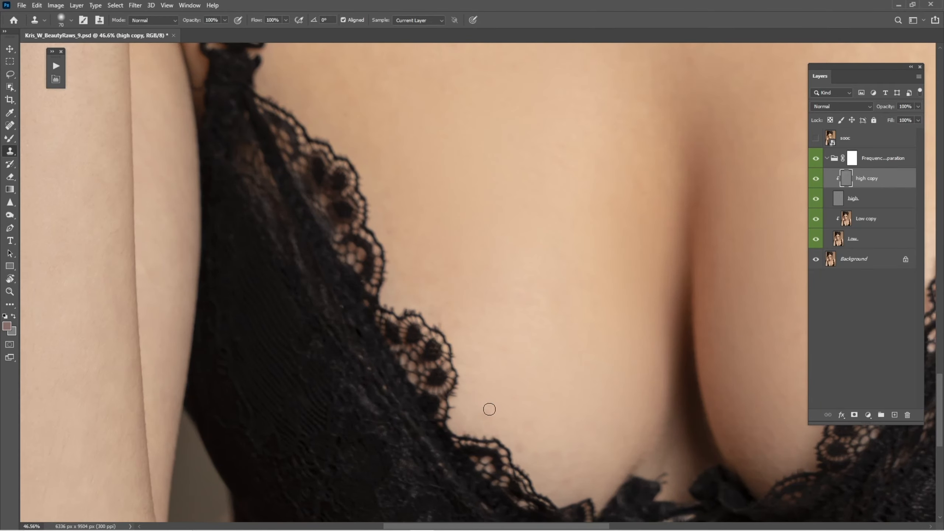
pyautogui.keyDown('alt'); pyautogui.click(498, 365); pyautogui.keyUp('alt')
pyautogui.moveTo(526, 378); pyautogui.dragTo(520, 441)
# Smooth the chest tones on the Low copy layer with a resized Mixer Brush, then reselect the high copy layer
pyautogui.click(859, 219)
pyautogui.press('b')
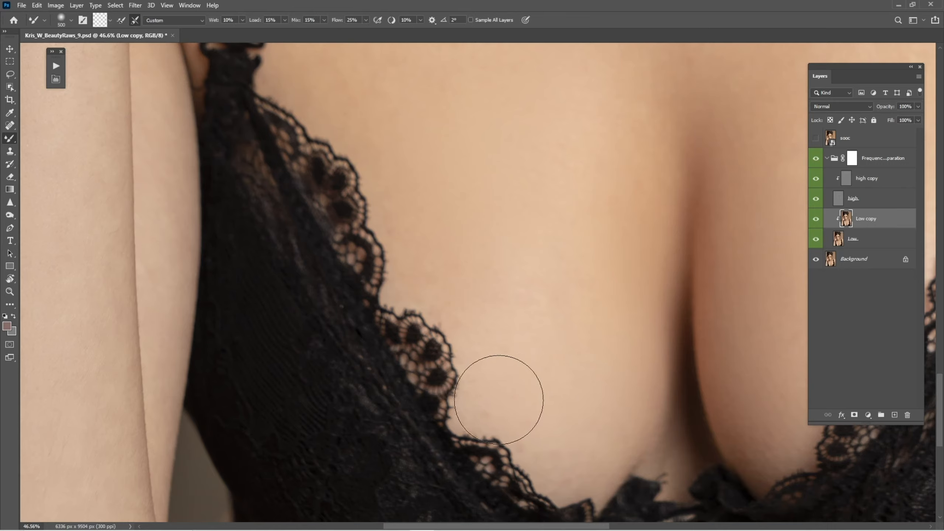
pyautogui.press('[')
pyautogui.press('[')
pyautogui.press('[')
pyautogui.press('[')
pyautogui.press('[')
pyautogui.press(']')
pyautogui.press(']')
pyautogui.press(']')
pyautogui.press(']')
pyautogui.moveTo(482, 277); pyautogui.dragTo(480, 327)
pyautogui.click(866, 180)
pyautogui.moveTo(525, 213); pyautogui.dragTo(521, 349)
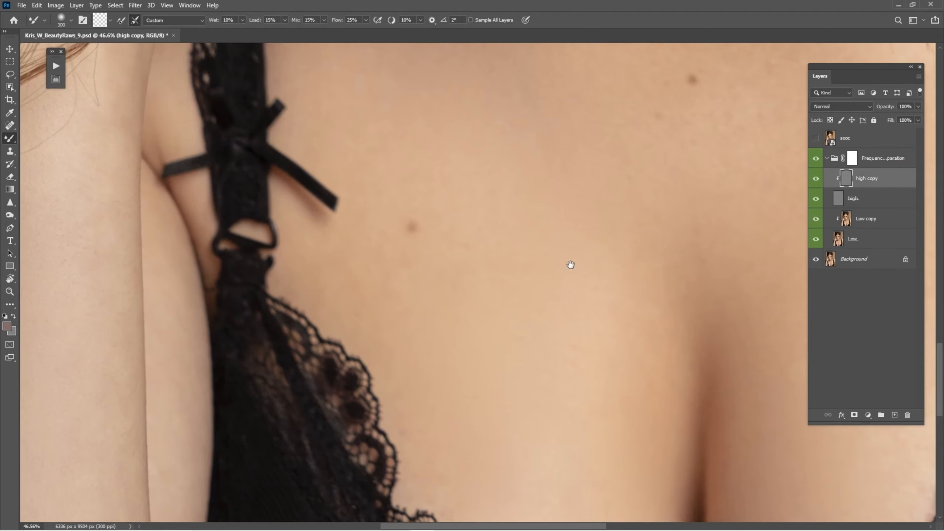
# Sample clean neck skin as a Clone Stamp source
pyautogui.moveTo(569, 263); pyautogui.dragTo(535, 411)
pyautogui.scroll(-3, 596, 283)
pyautogui.moveTo(692, 182); pyautogui.dragTo(728, 203)
pyautogui.moveTo(689, 190); pyautogui.dragTo(577, 308)
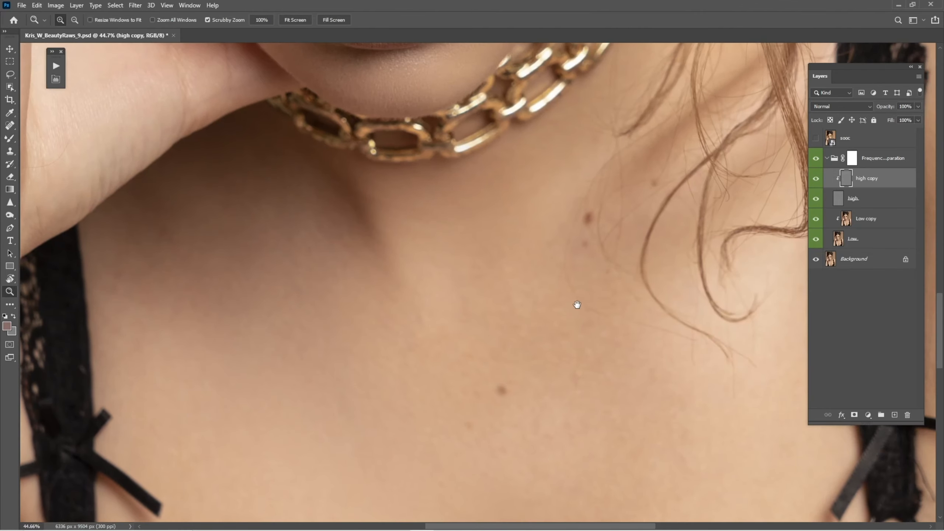
pyautogui.press('s')
pyautogui.keyDown('alt'); pyautogui.click(549, 233); pyautogui.keyUp('alt')
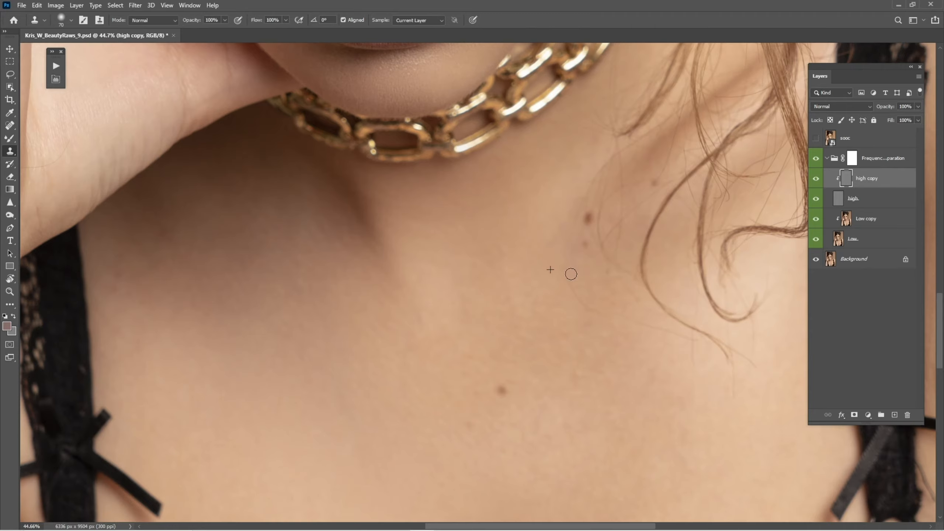
pyautogui.press('alt')
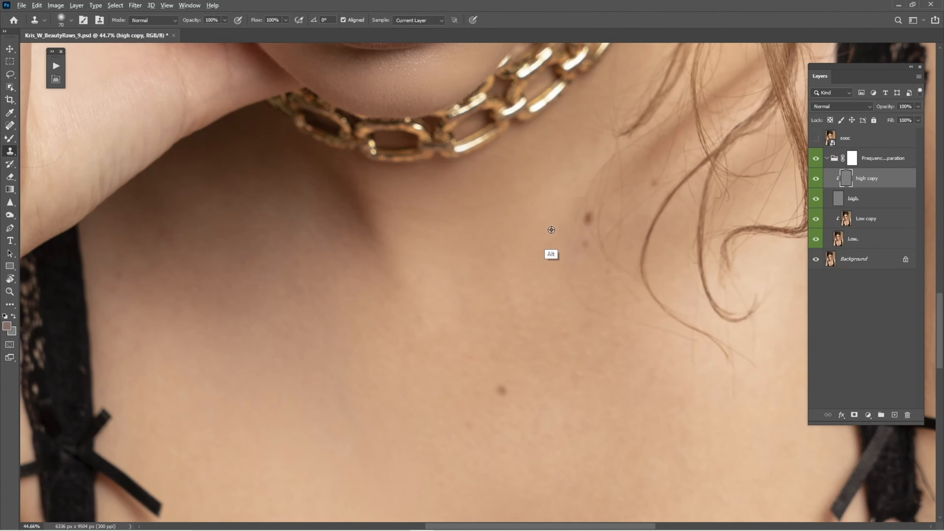
pyautogui.keyDown('alt'); pyautogui.click(552, 230); pyautogui.keyUp('alt')
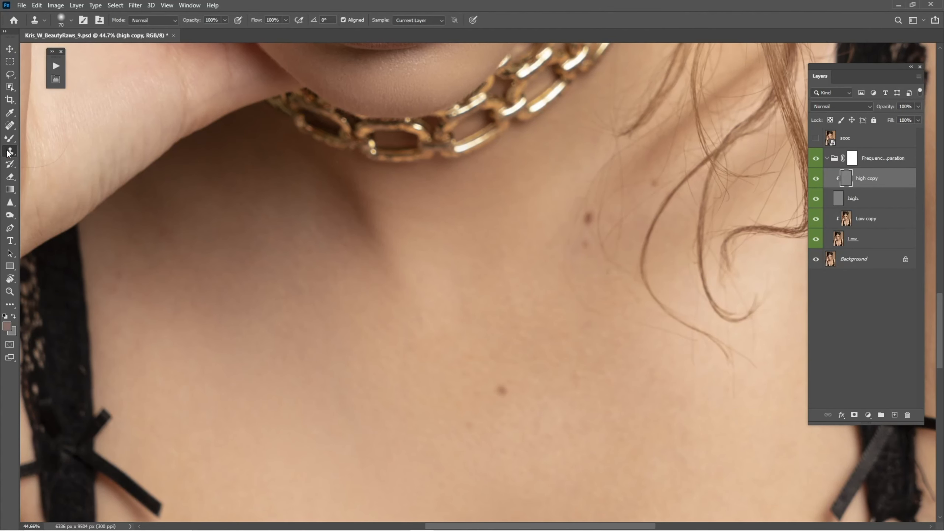
# Spot-heal moles on the neck below the chain with a larger Spot Healing Brush
pyautogui.rightClick(8, 151)
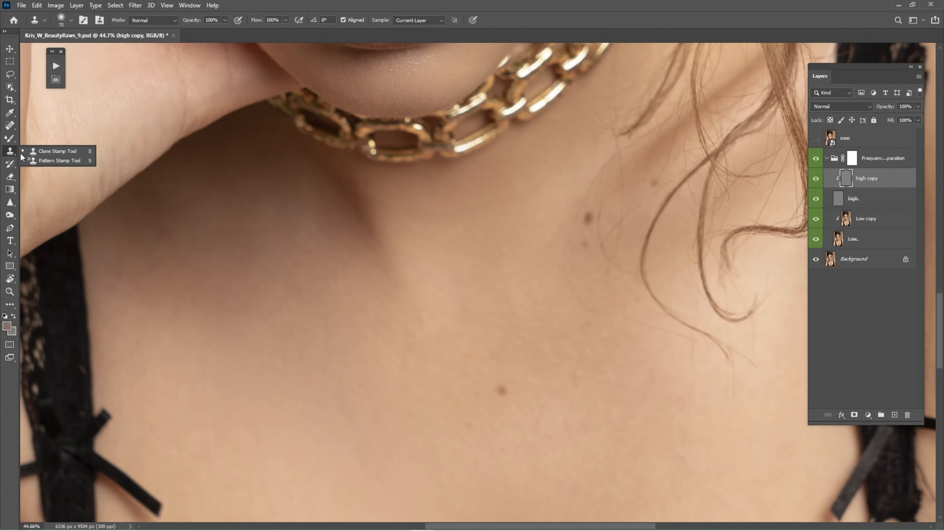
pyautogui.rightClick(13, 128)
pyautogui.click(41, 127)
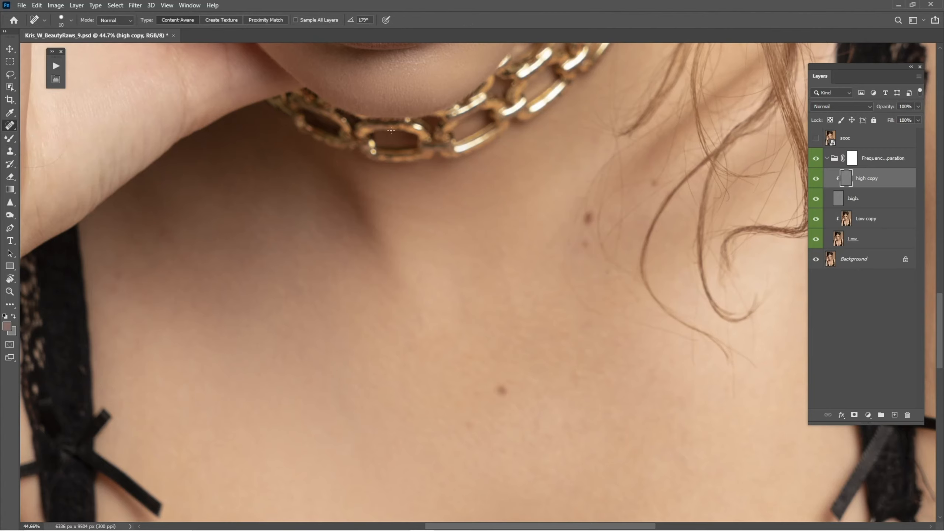
pyautogui.press(']')
pyautogui.moveTo(562, 262)
pyautogui.mouseDown()
pyautogui.moveTo(572, 234)
pyautogui.moveTo(564, 271)
pyautogui.moveTo(595, 311)
pyautogui.moveTo(568, 233)
pyautogui.mouseUp()
pyautogui.moveTo(559, 244); pyautogui.dragTo(566, 228)
pyautogui.moveTo(571, 264); pyautogui.dragTo(594, 304)
pyautogui.moveTo(623, 244); pyautogui.dragTo(621, 312)
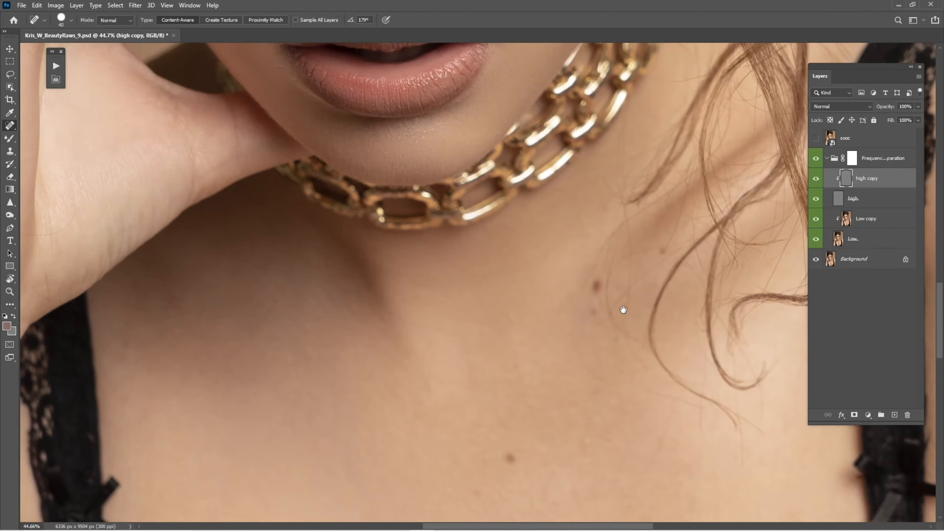
# Hide the high layer, select the Low copy layer, and spot-heal a mole on the neck below the chain
pyautogui.click(844, 216)
pyautogui.click(815, 198)
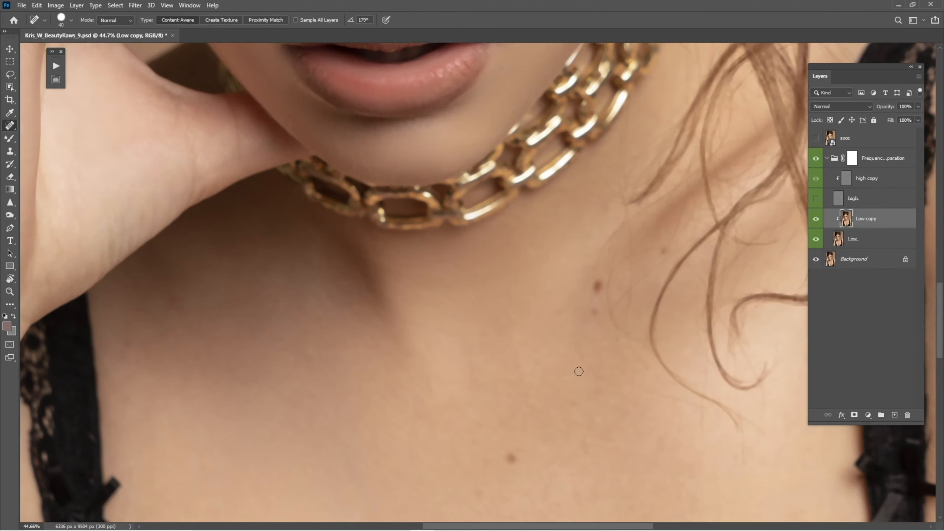
pyautogui.press('b')
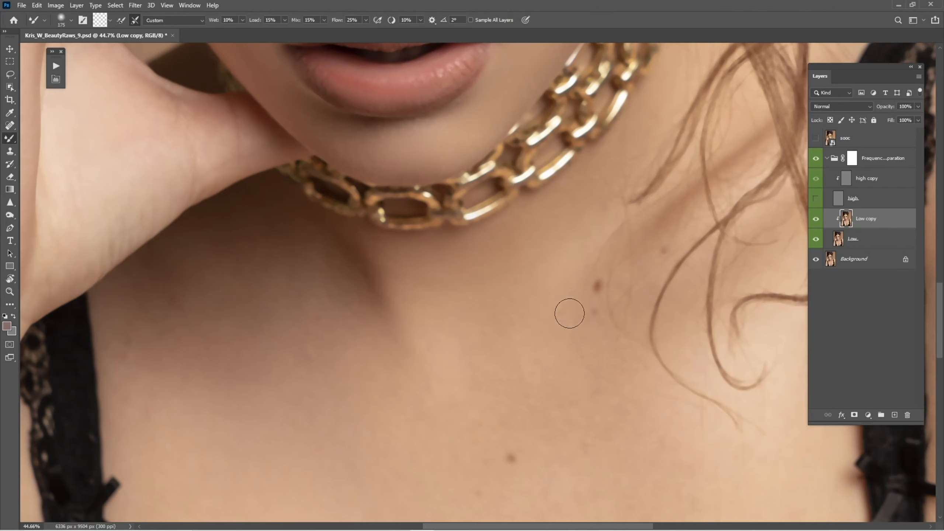
pyautogui.press(']')
pyautogui.press(']')
pyautogui.scroll(-3, 453, 439)
pyautogui.press(']')
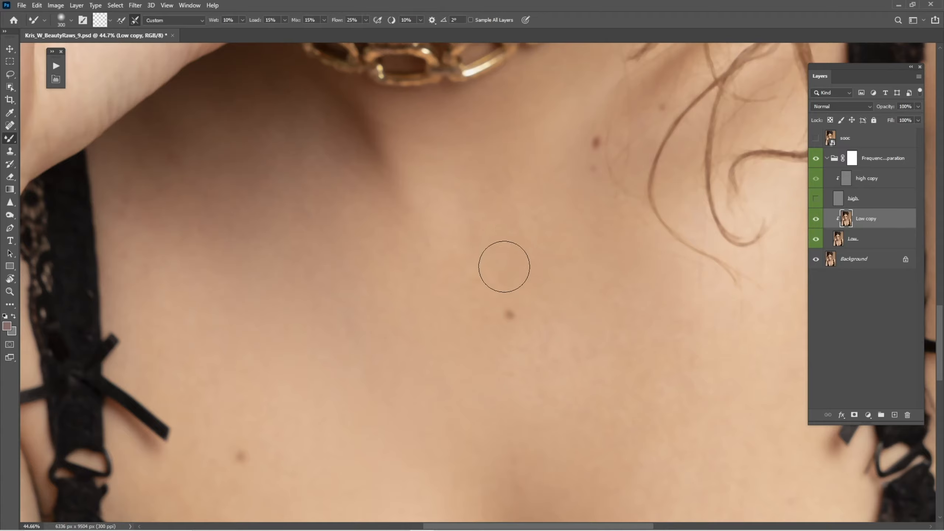
pyautogui.scroll(3, 461, 328)
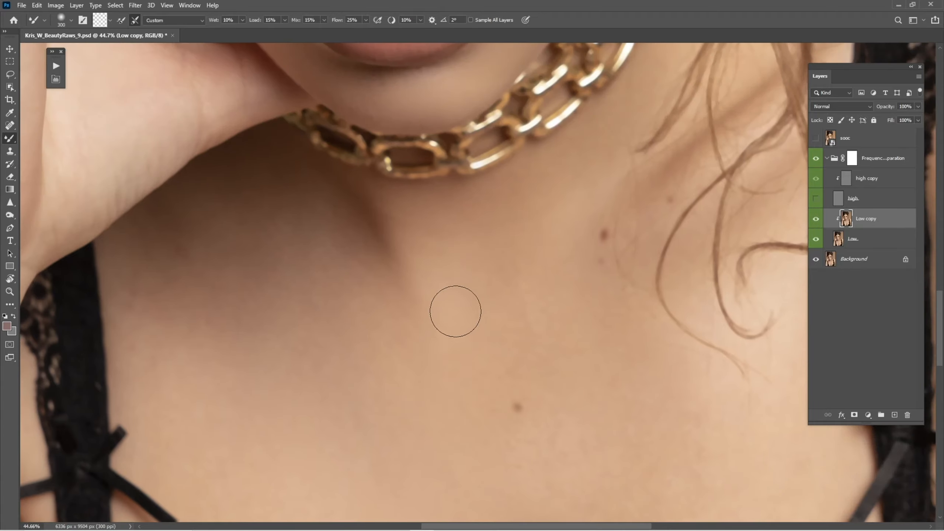
pyautogui.moveTo(456, 311); pyautogui.dragTo(609, 275)
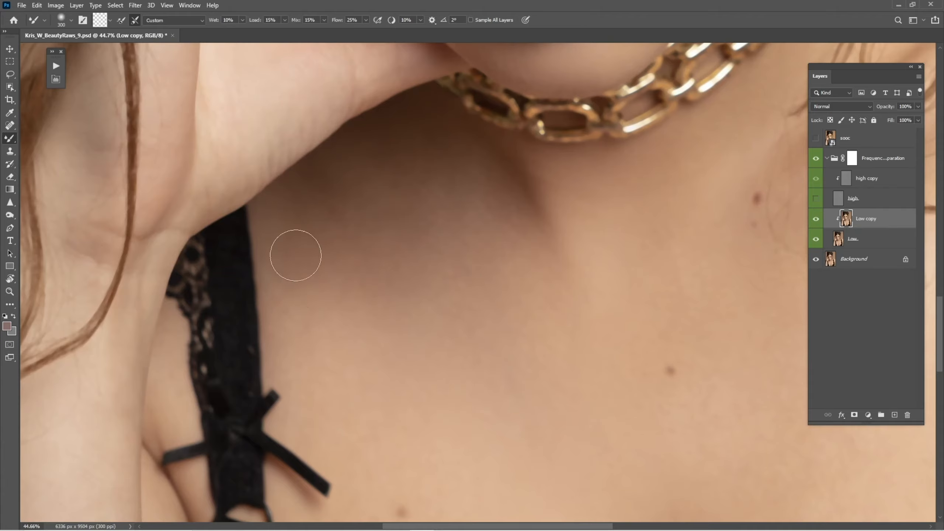
pyautogui.press(']')
pyautogui.scroll(5, 562, 327)
pyautogui.press('[')
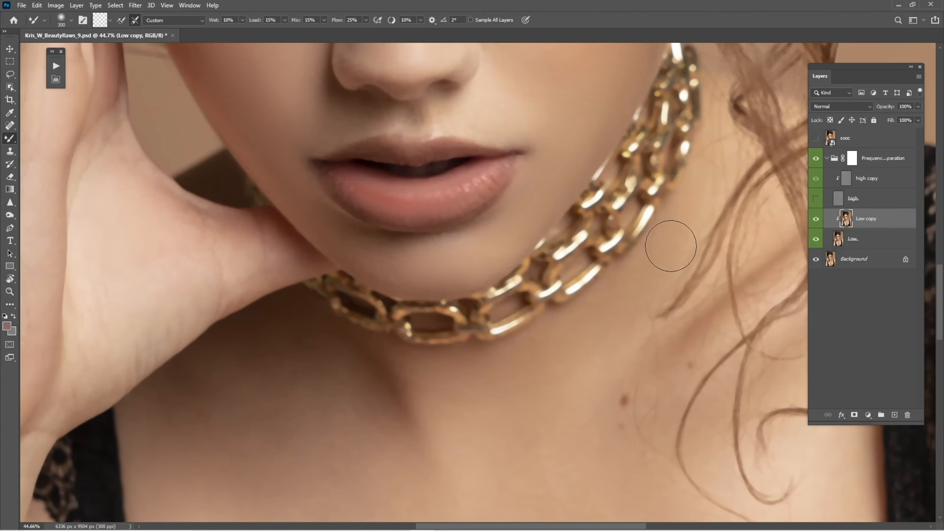
pyautogui.press('[')
pyautogui.press('space')
pyautogui.moveTo(609, 320); pyautogui.dragTo(602, 228)
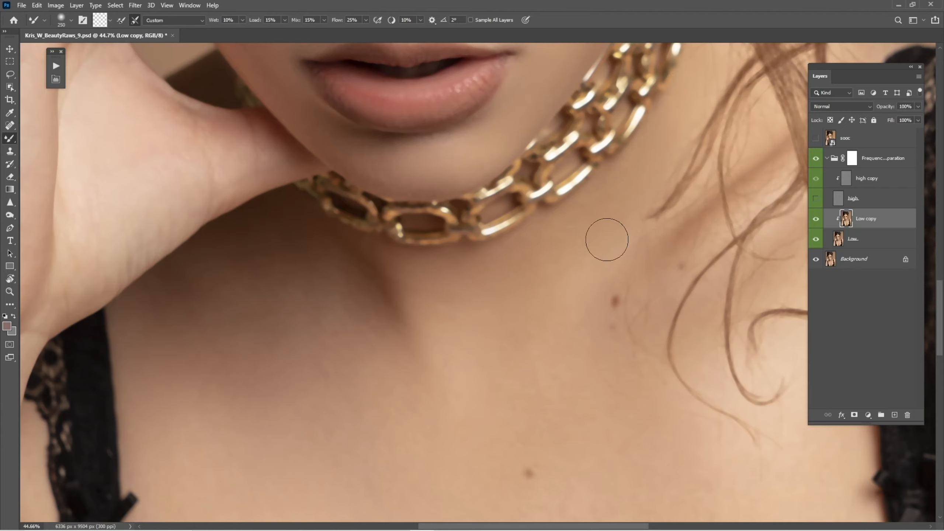
pyautogui.press(']')
pyautogui.press('[')
pyautogui.press('[')
pyautogui.press('[')
pyautogui.press('j')
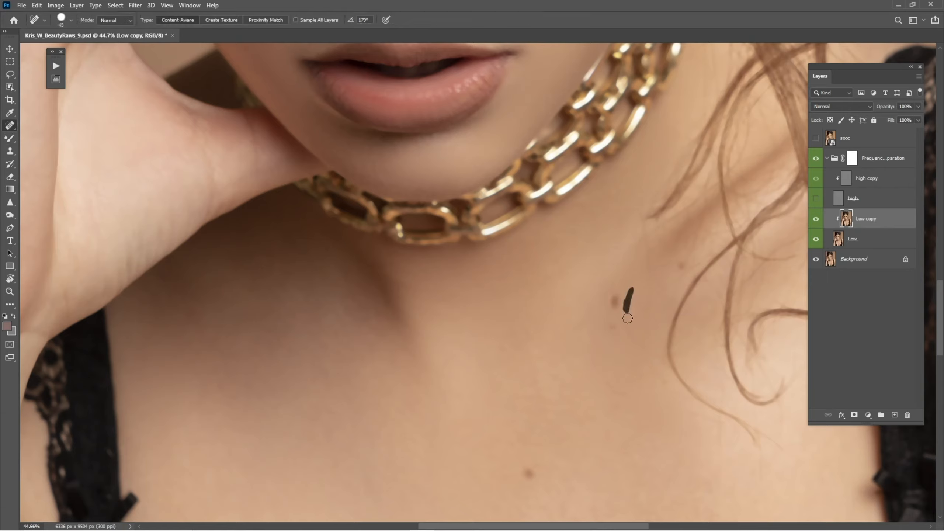
pyautogui.moveTo(628, 318); pyautogui.dragTo(628, 313)
# Make the high layer visible again and reselect the high copy layer
pyautogui.press(']')
pyautogui.press('b')
pyautogui.scroll(3, 623, 240)
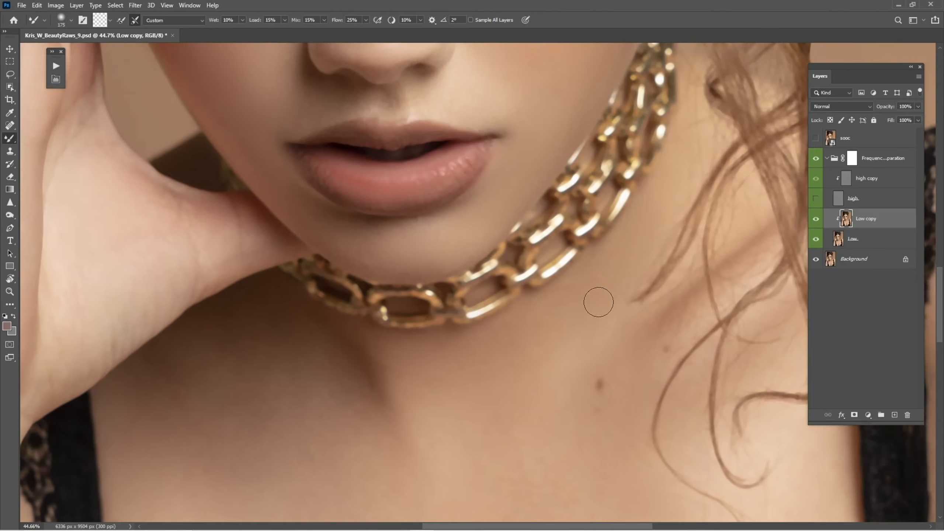
pyautogui.scroll(2, 596, 304)
pyautogui.hscroll(-2, 596, 304)
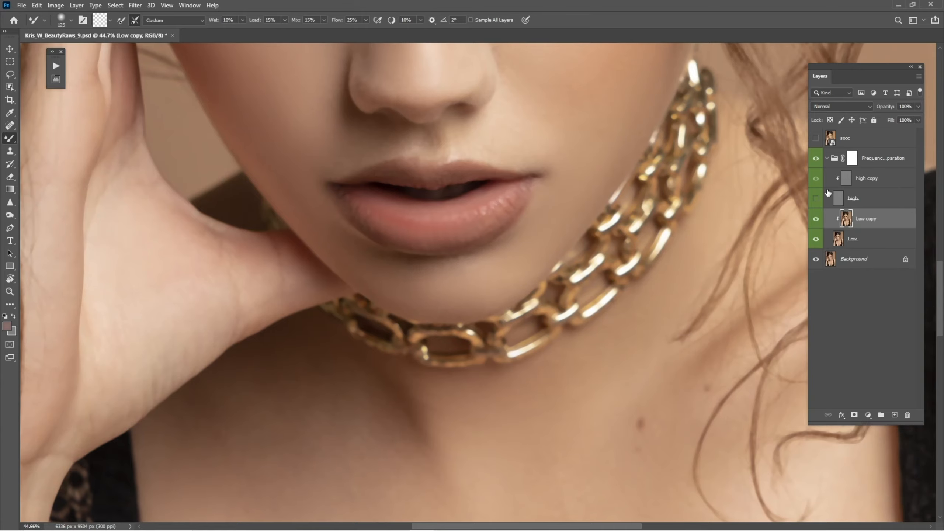
pyautogui.click(840, 186)
pyautogui.click(827, 199)
pyautogui.scroll(-7, 586, 248)
pyautogui.hscroll(3, 586, 248)
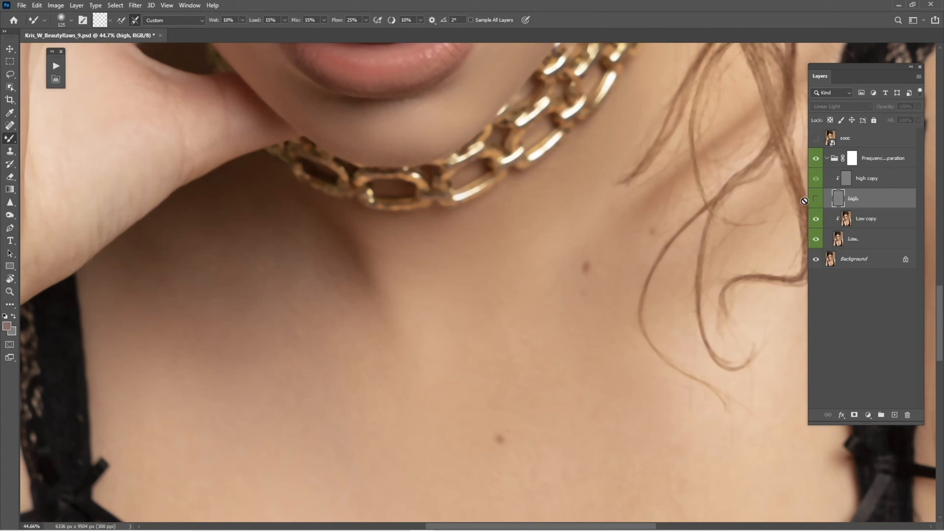
pyautogui.click(816, 198)
pyautogui.click(859, 178)
# Sample clean neck skin and clone-stamp texture over the upper chest with the Clone Stamp
pyautogui.press('s')
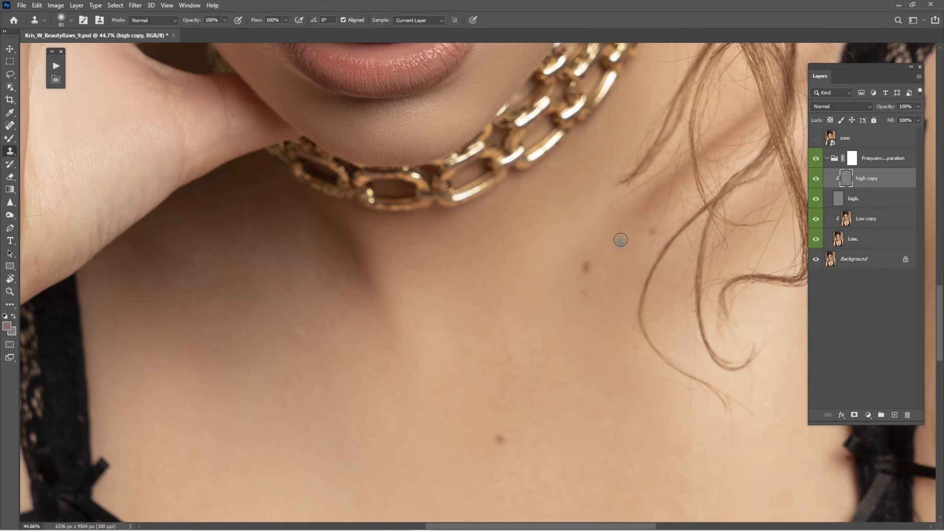
pyautogui.press(']')
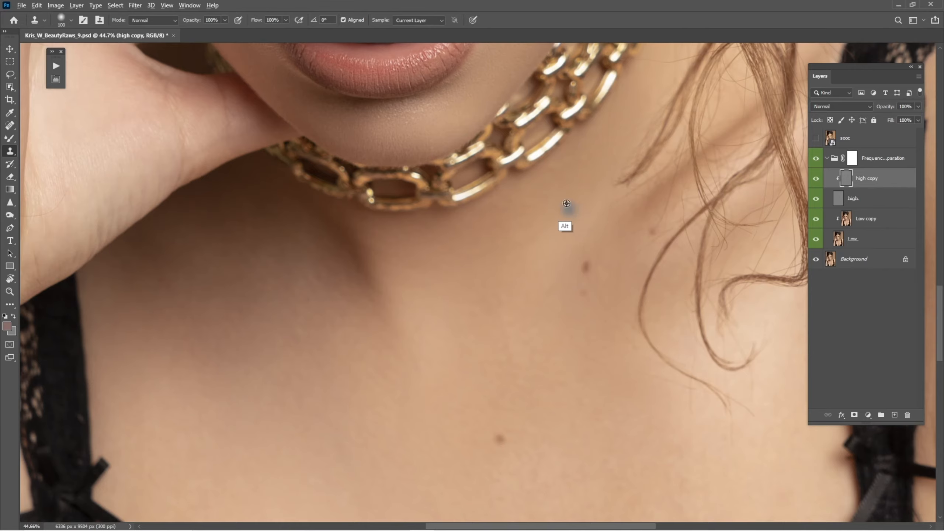
pyautogui.moveTo(563, 205); pyautogui.dragTo(535, 289)
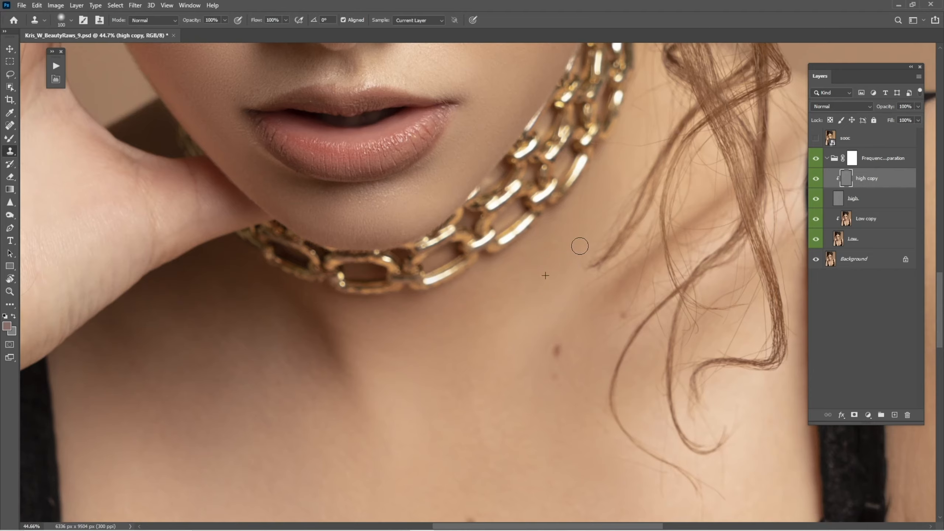
pyautogui.scroll(-3, 523, 308)
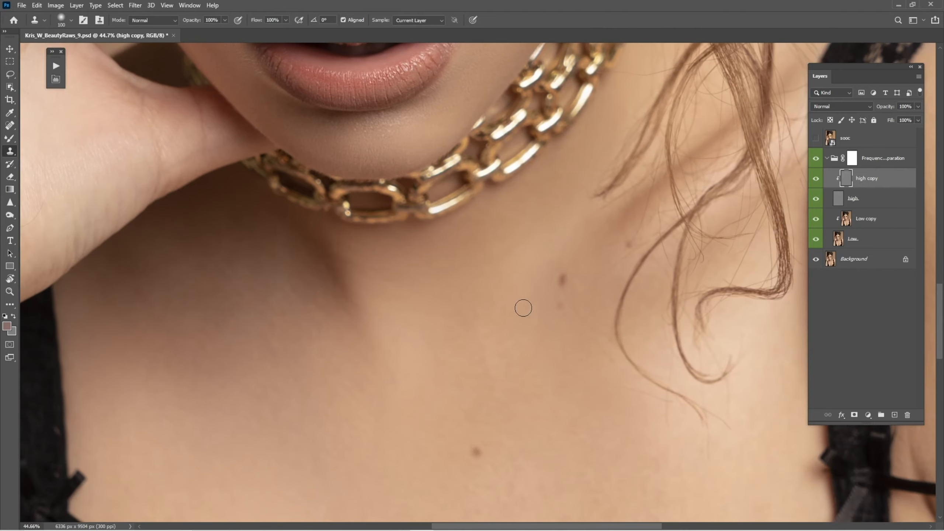
pyautogui.keyDown('alt'); pyautogui.click(523, 361); pyautogui.keyUp('alt')
pyautogui.moveTo(503, 388)
pyautogui.mouseDown()
pyautogui.moveTo(515, 389)
pyautogui.moveTo(527, 285)
pyautogui.mouseUp()
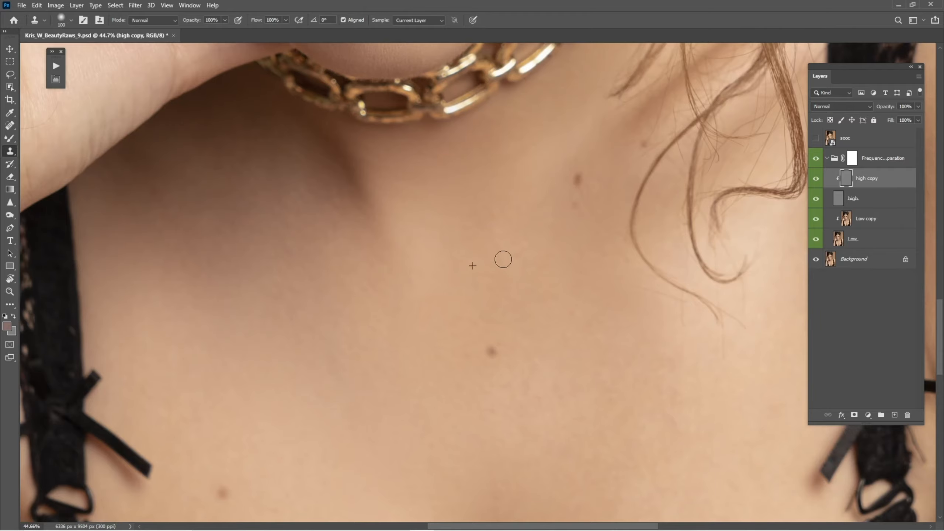
pyautogui.moveTo(432, 266); pyautogui.dragTo(434, 363)
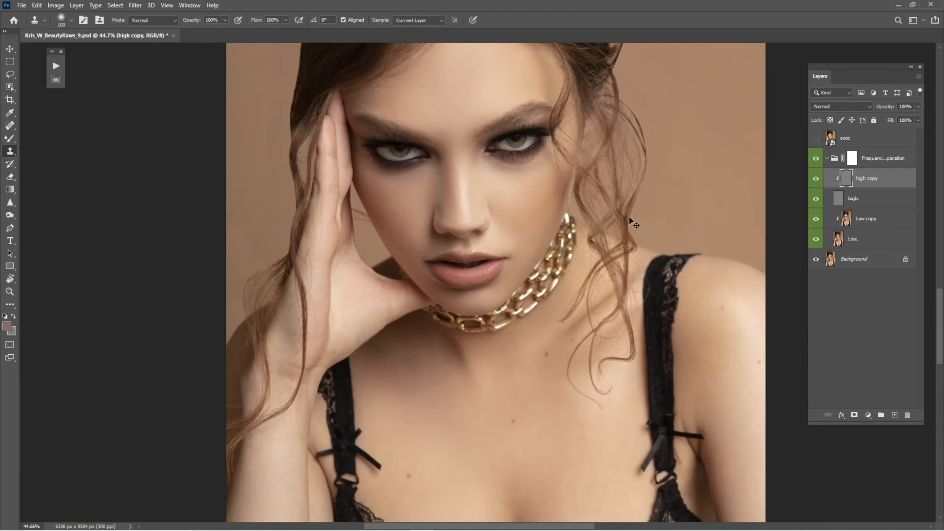
# Open the History panel and step between the earliest and latest states to compare the retouch
pyautogui.hotkey('ctrl', '0')
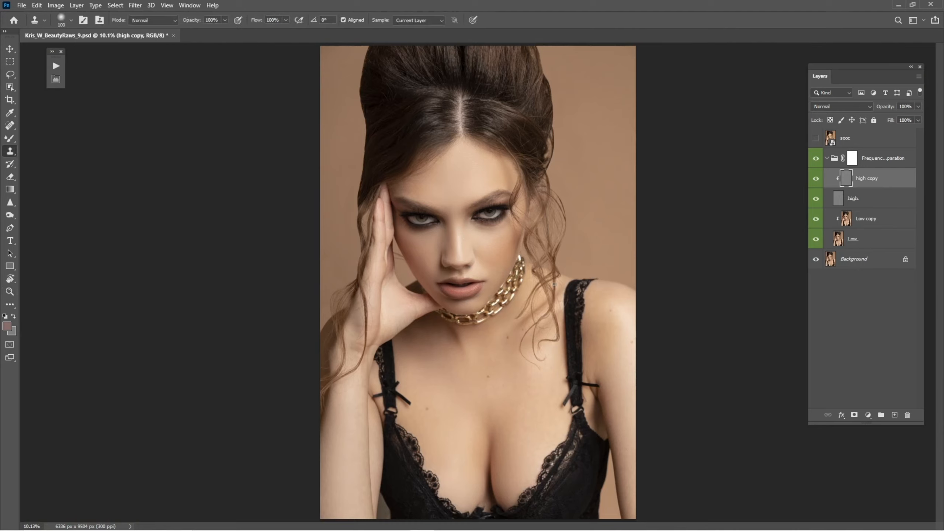
pyautogui.click(189, 5)
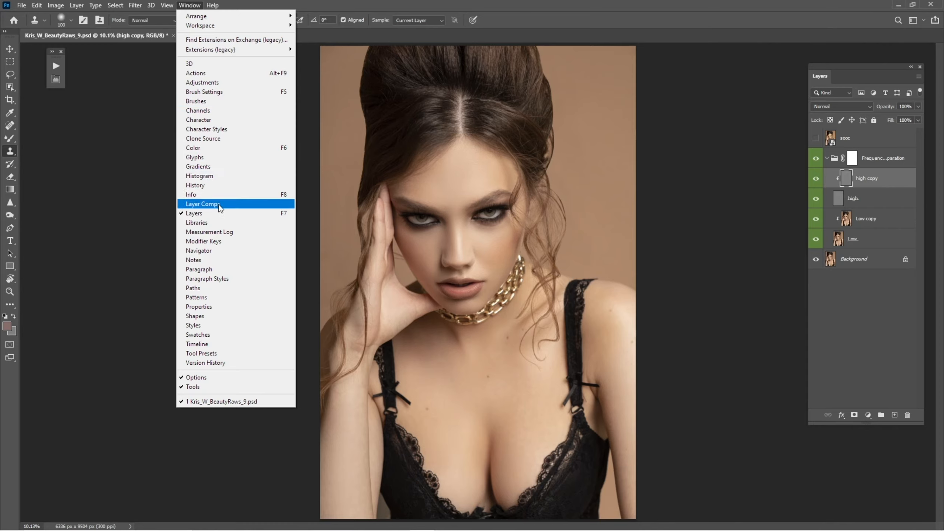
pyautogui.click(224, 184)
pyautogui.moveTo(324, 117); pyautogui.dragTo(217, 118)
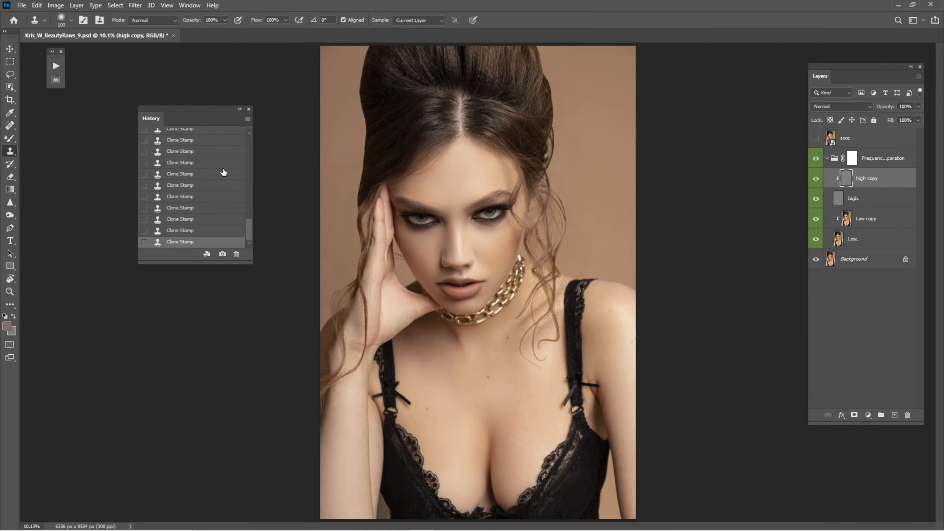
pyautogui.moveTo(237, 268)
pyautogui.mouseDown()
pyautogui.moveTo(228, 330)
pyautogui.moveTo(251, 160)
pyautogui.mouseUp()
pyautogui.click(195, 153)
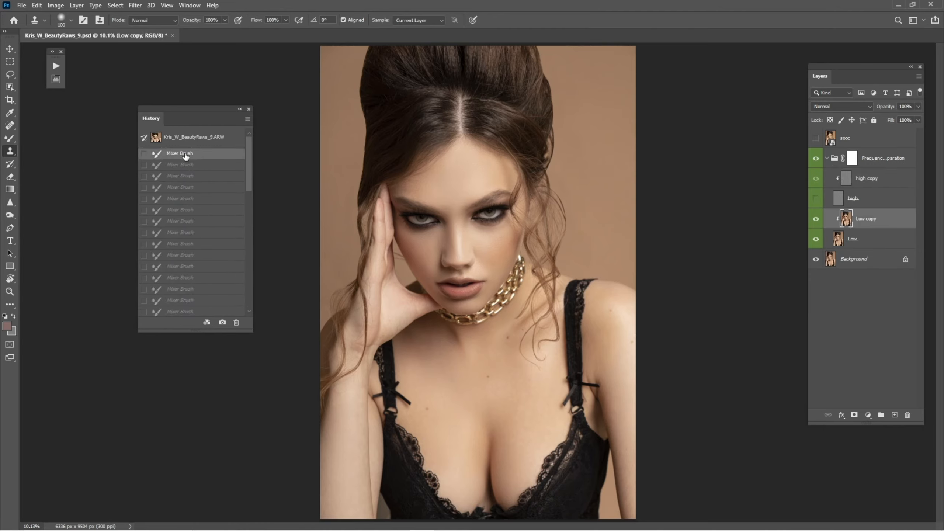
pyautogui.scroll(-10, 192, 211)
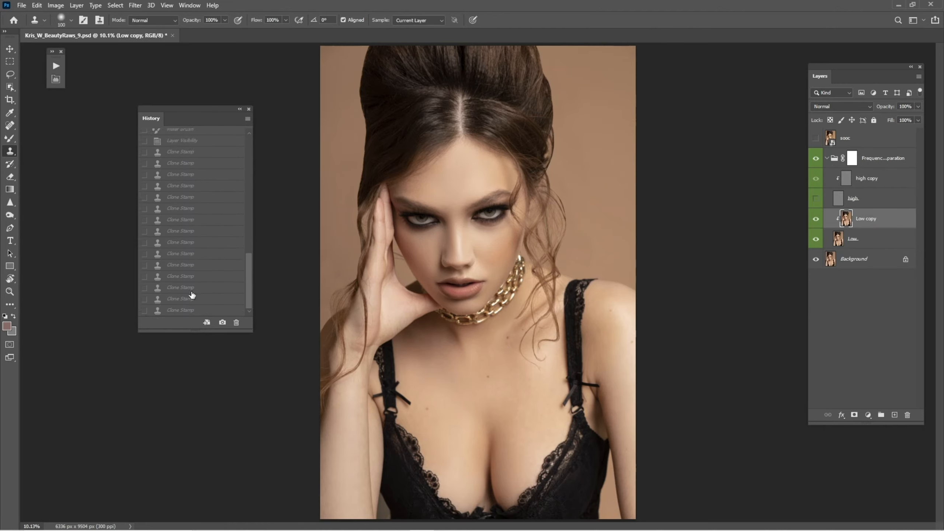
pyautogui.click(183, 311)
pyautogui.click(240, 109)
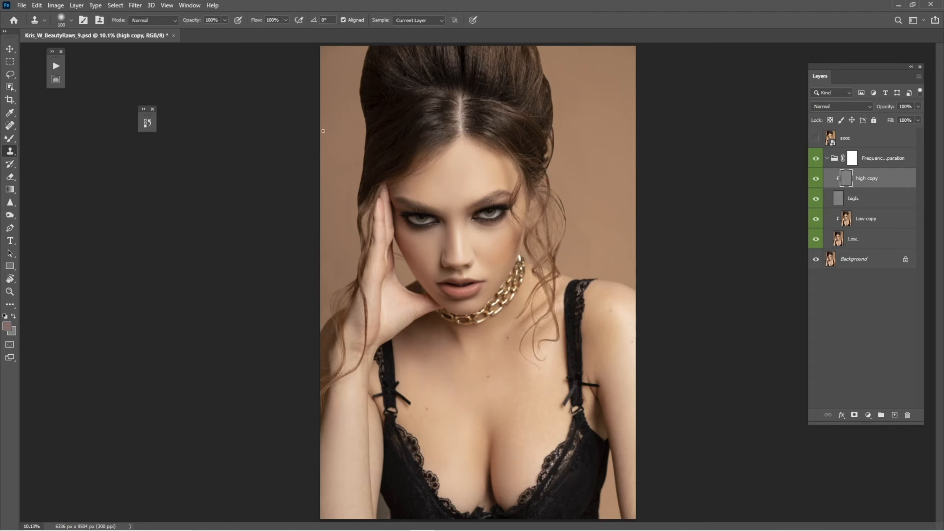
# Zoom into the face and toggle the Frequency Separation group's visibility to compare before and after
pyautogui.click(866, 218)
pyautogui.click(874, 183)
pyautogui.hotkey('ctrl', 'space')
pyautogui.moveTo(449, 250); pyautogui.dragTo(530, 271)
pyautogui.hotkey('ctrl', 'space')
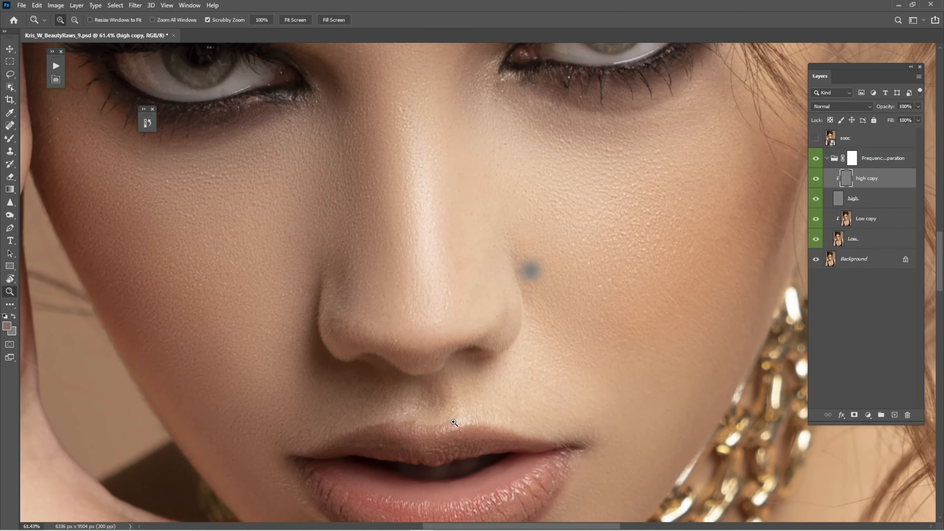
pyautogui.click(465, 406)
pyautogui.hotkey('ctrl', '0')
pyautogui.hotkey('ctrl', 'space')
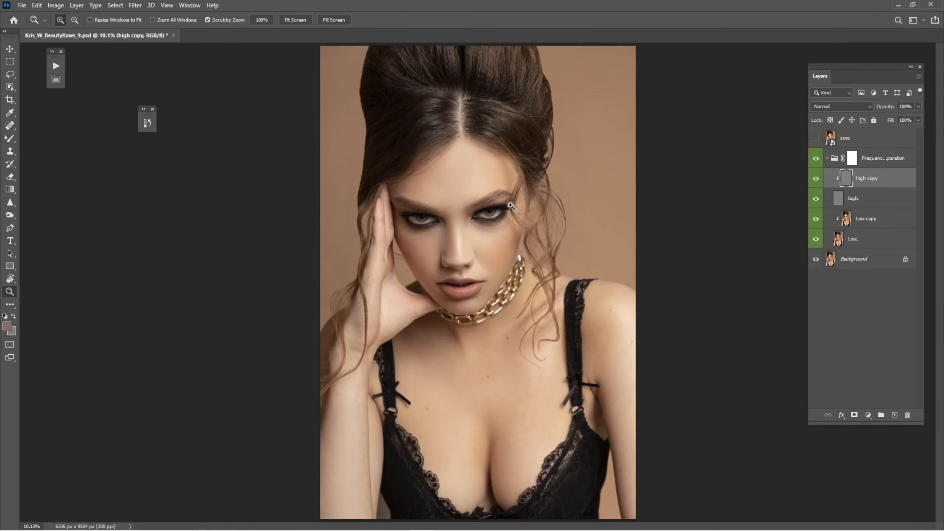
pyautogui.moveTo(478, 260); pyautogui.dragTo(534, 269)
pyautogui.click(513, 271)
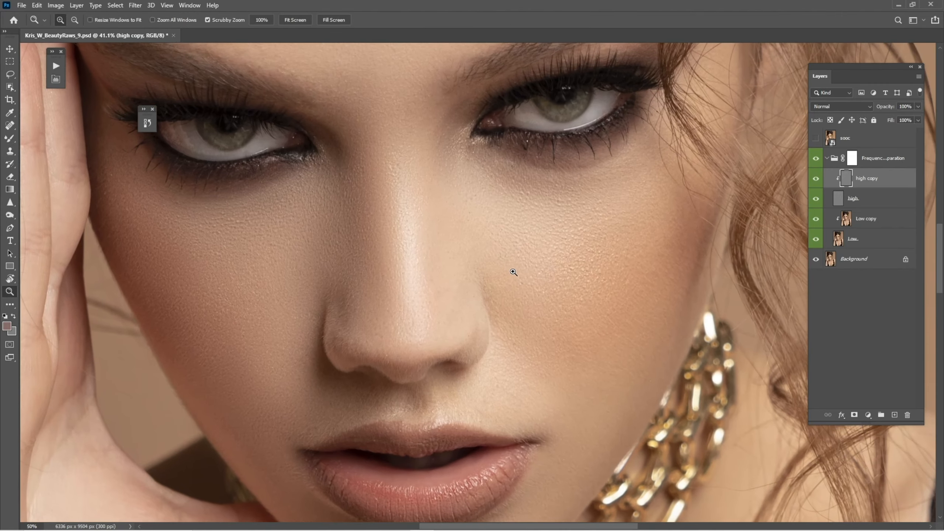
pyautogui.hotkey('ctrl', '0')
pyautogui.click(814, 161)
pyautogui.click(815, 161)
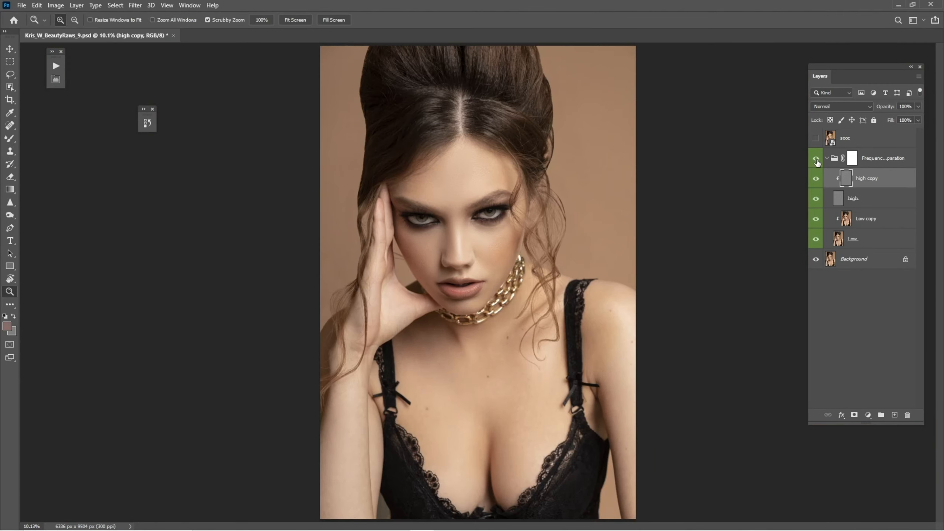
pyautogui.click(817, 163)
pyautogui.click(828, 160)
pyautogui.click(816, 160)
pyautogui.click(816, 162)
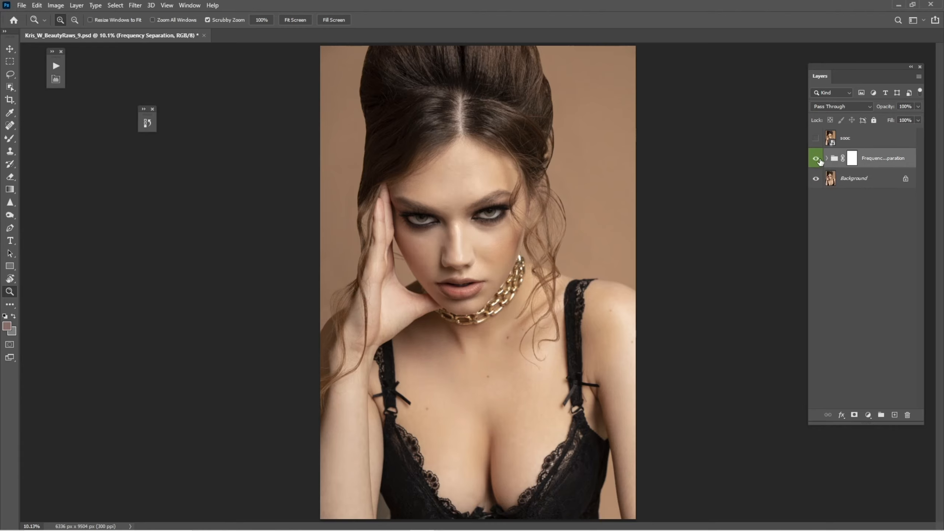
# Add a Dodge & Burn group, then play the Bw Help Layer action to create a black-and-white helper
pyautogui.click(56, 80)
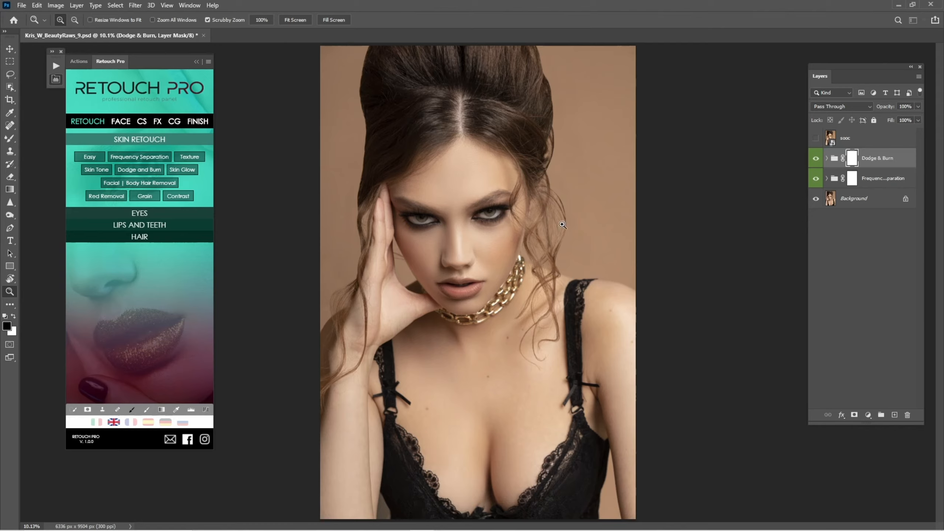
pyautogui.click(81, 62)
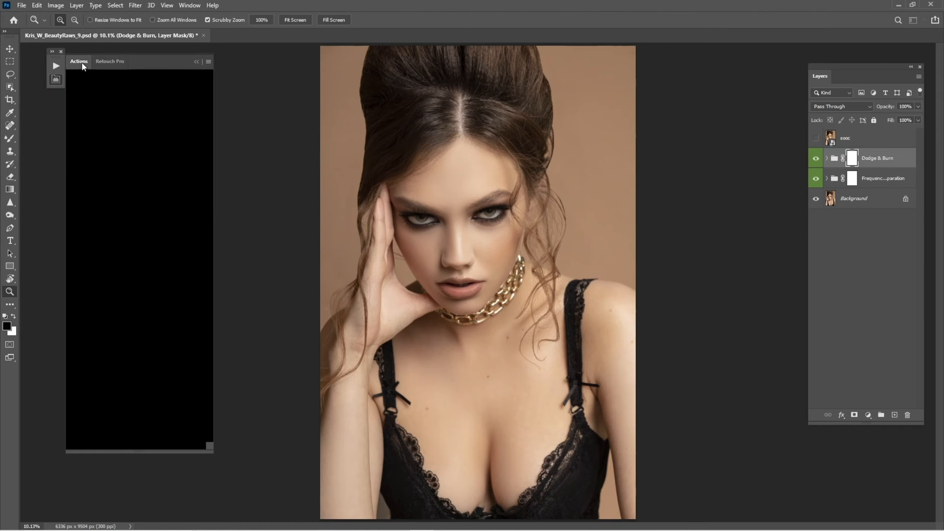
pyautogui.click(92, 76)
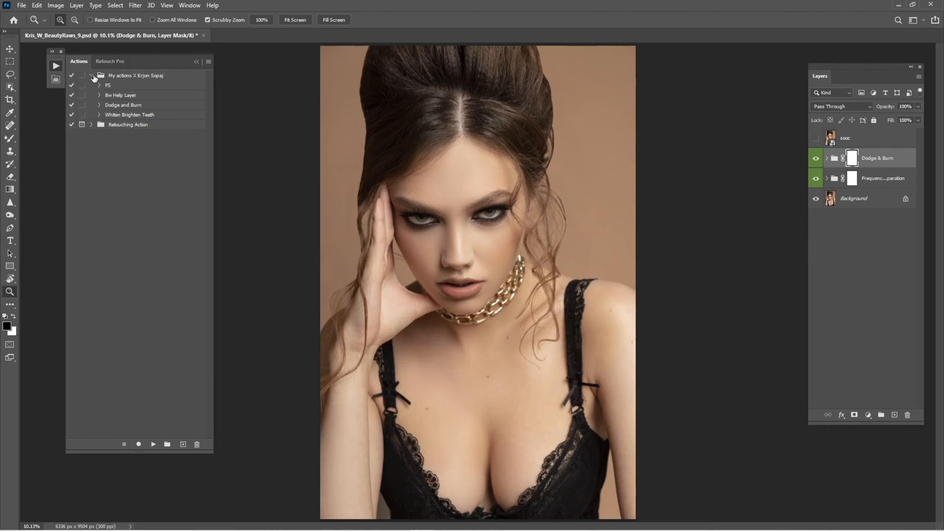
pyautogui.click(133, 97)
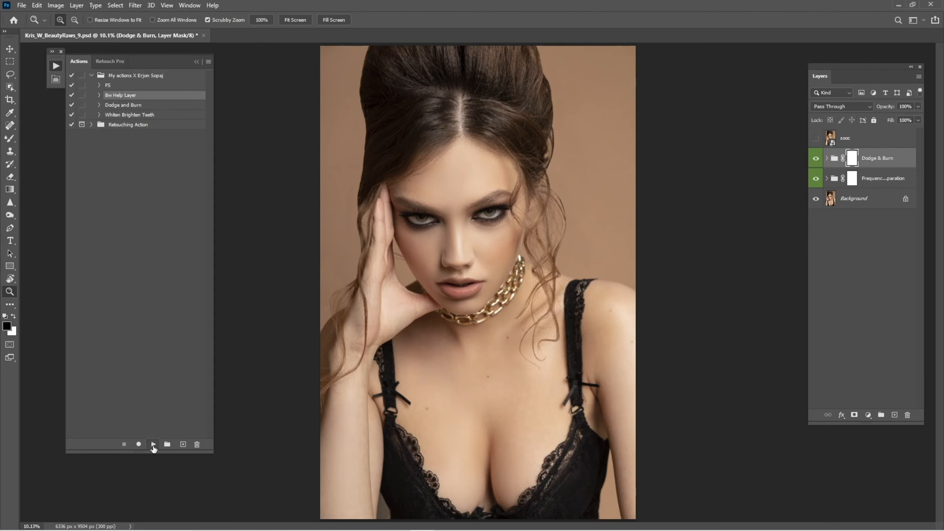
pyautogui.click(153, 445)
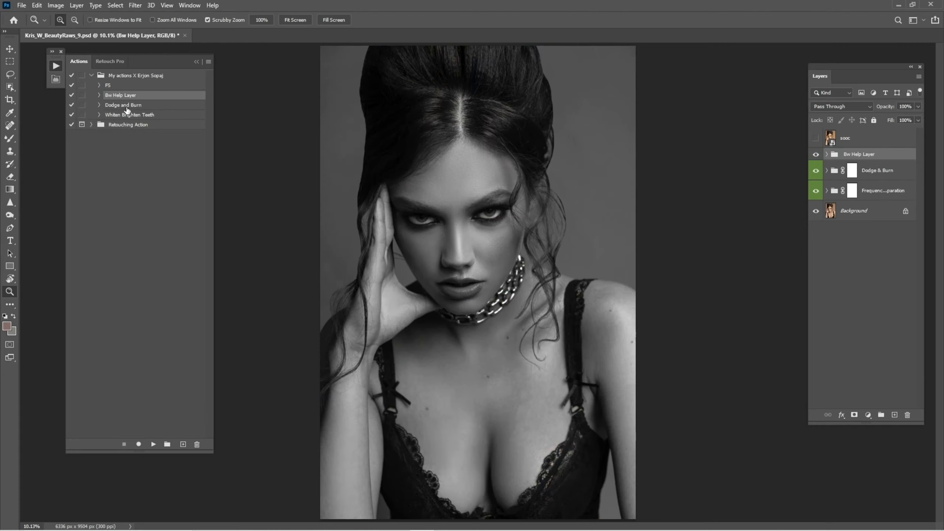
pyautogui.click(195, 62)
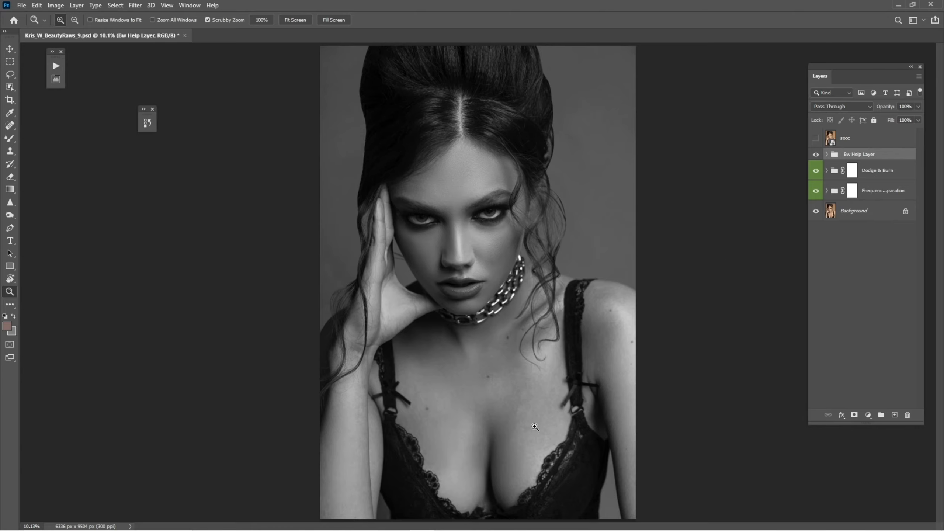
pyautogui.moveTo(470, 274); pyautogui.dragTo(596, 306)
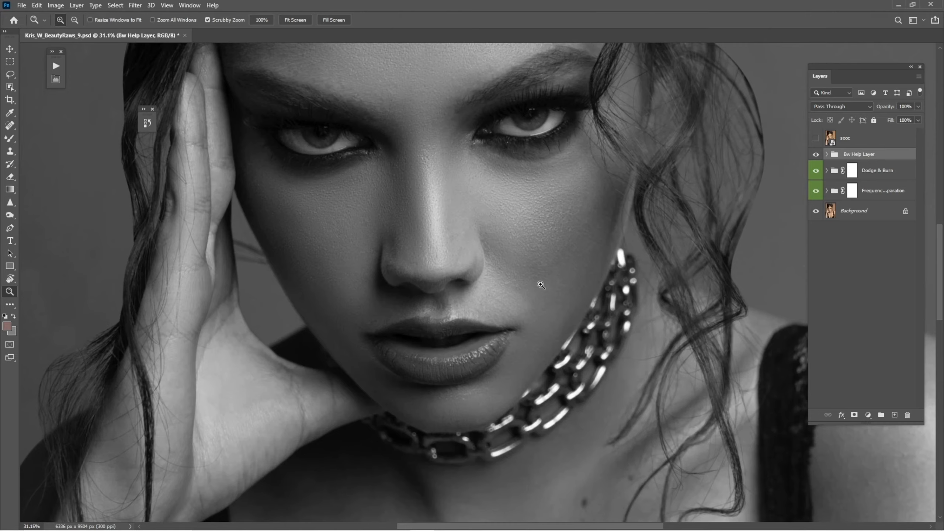
# Zoom into the face, expand the Dodge & Burn group and select the Dodge layer's mask
pyautogui.moveTo(541, 284); pyautogui.dragTo(517, 330)
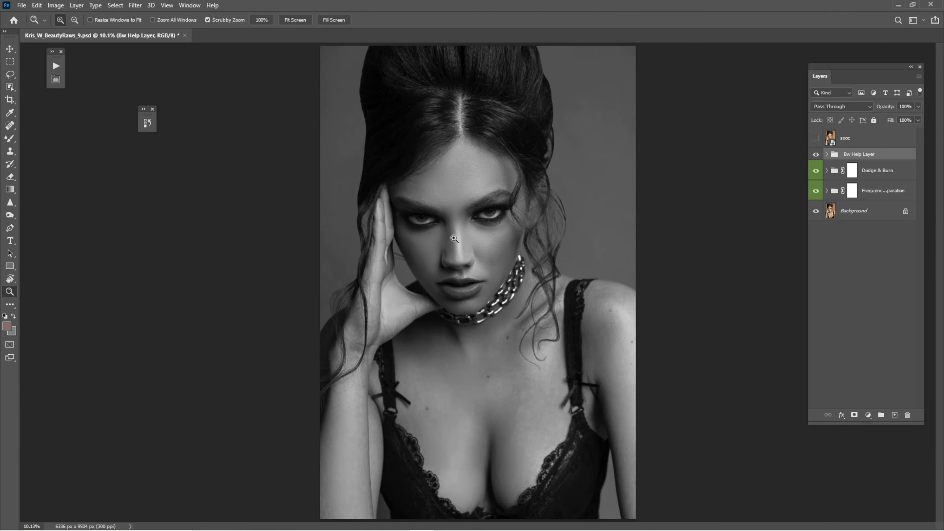
pyautogui.moveTo(454, 238); pyautogui.dragTo(509, 279)
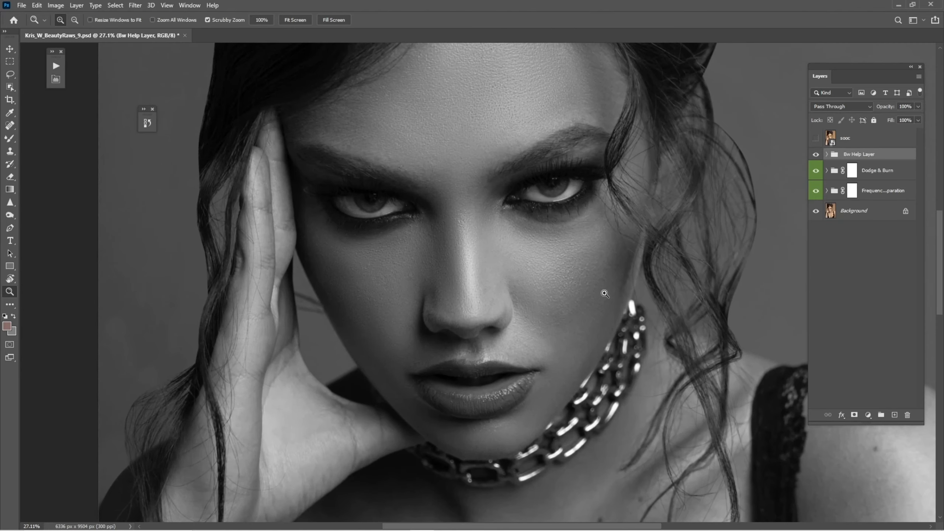
pyautogui.click(827, 170)
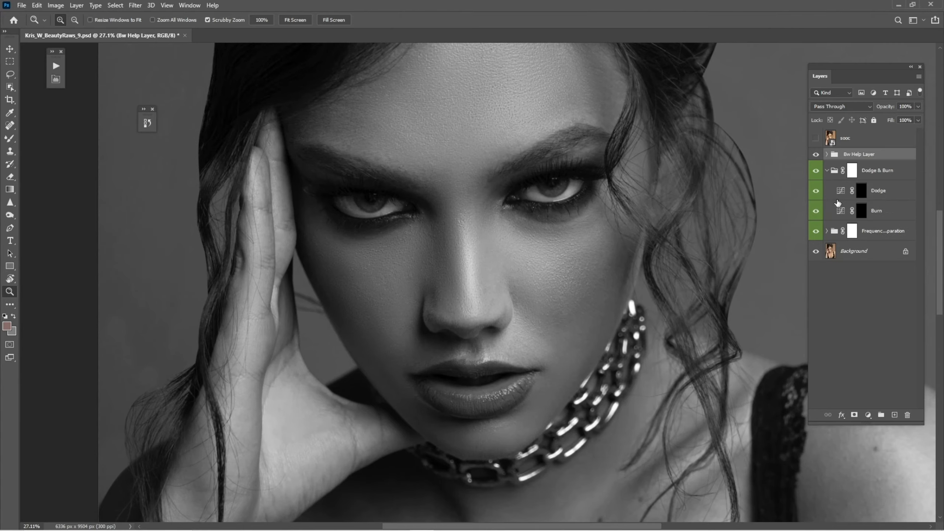
pyautogui.click(859, 199)
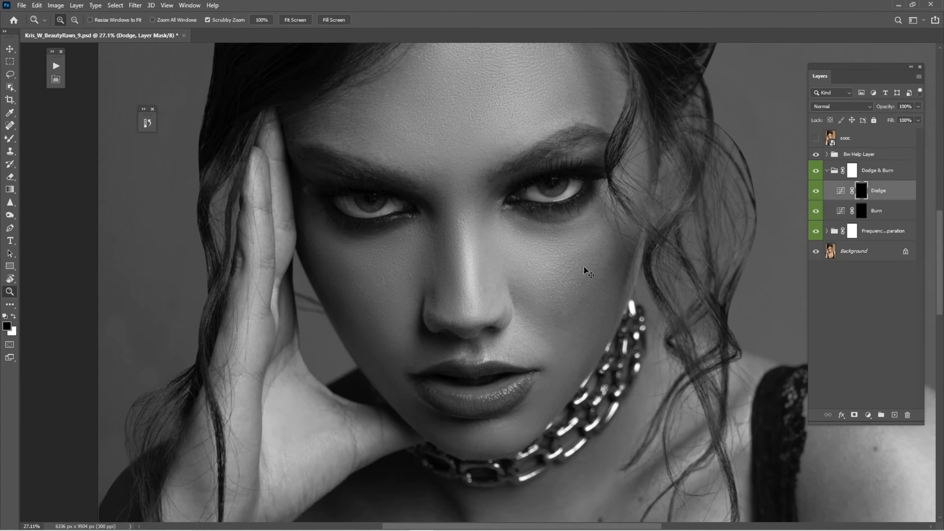
# Fit the image to screen and open a new window for Kris_W_BeautyRaws_9.psd
pyautogui.hotkey('ctrl', '0')
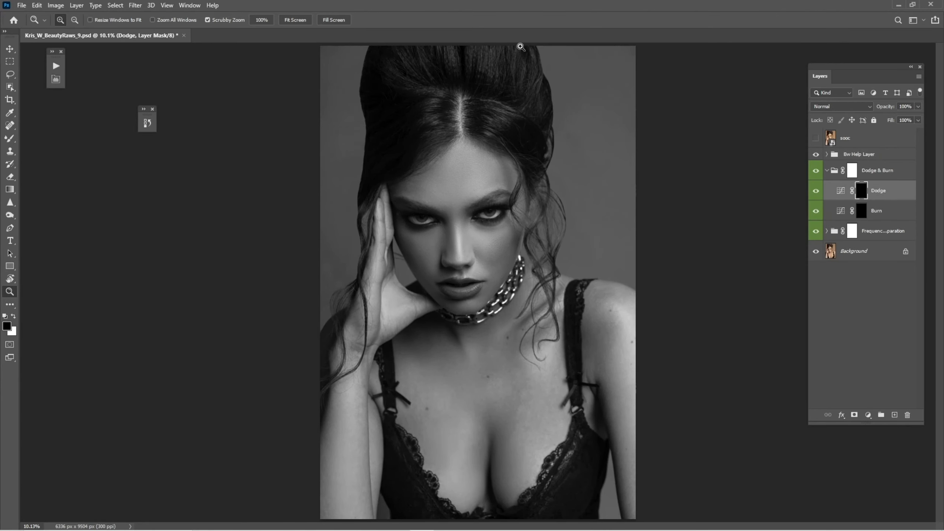
pyautogui.click(152, 109)
pyautogui.click(198, 5)
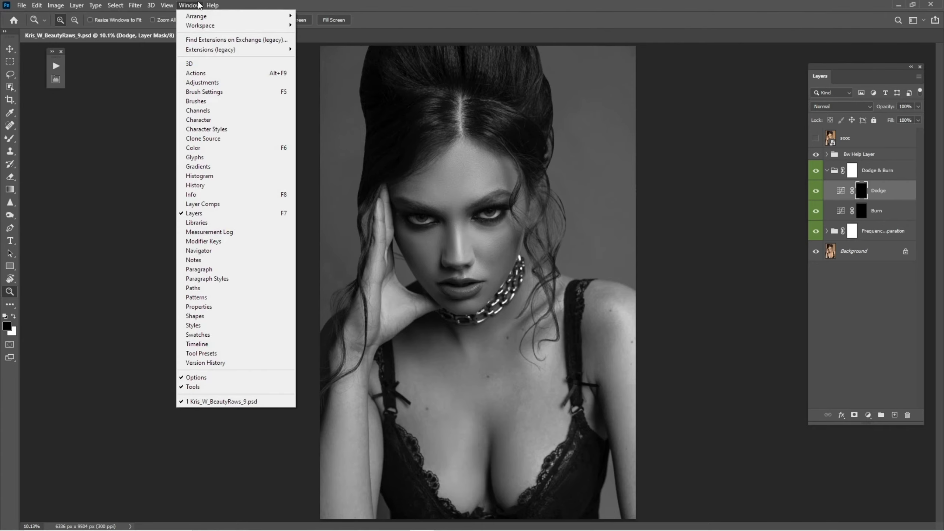
pyautogui.moveTo(200, 17)
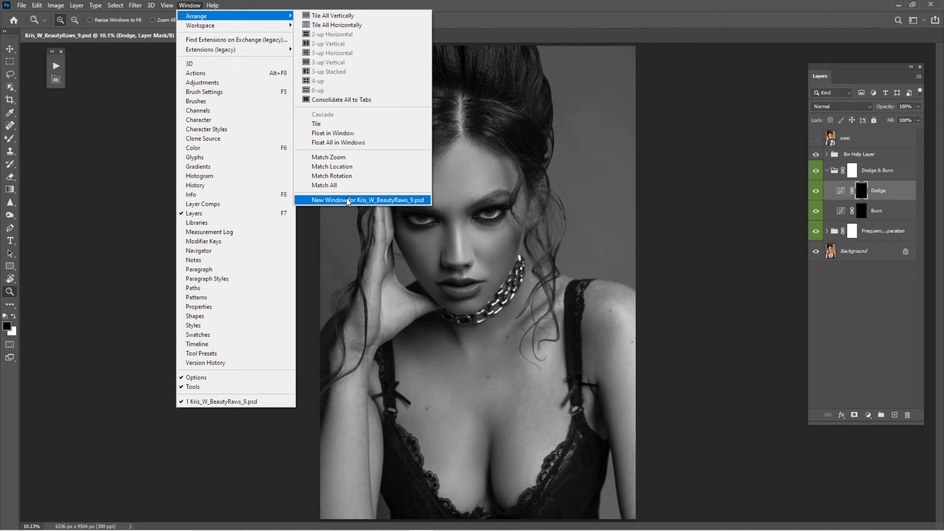
pyautogui.click(347, 201)
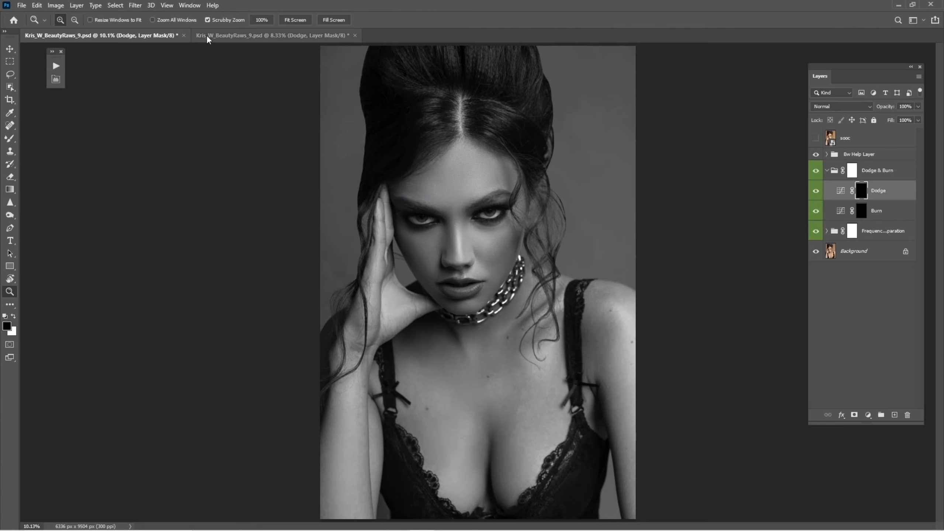
# Arrange the two document windows side by side in a 2-up Vertical layout and tidy the panels
pyautogui.click(193, 5)
pyautogui.moveTo(201, 17)
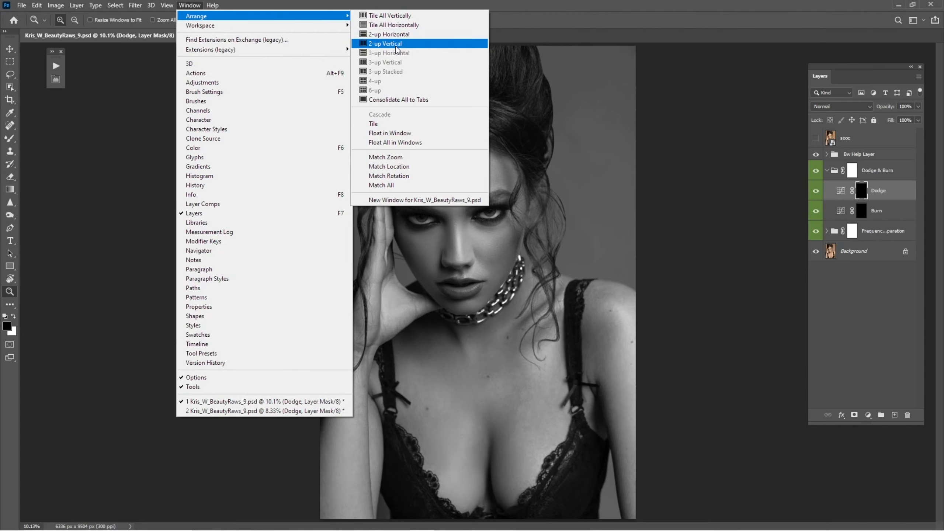
pyautogui.click(391, 50)
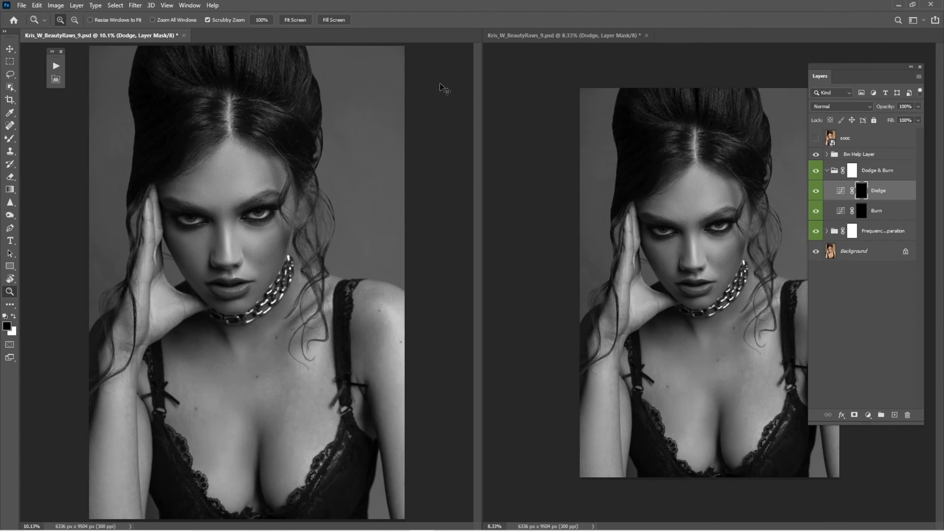
pyautogui.moveTo(445, 156); pyautogui.dragTo(402, 173)
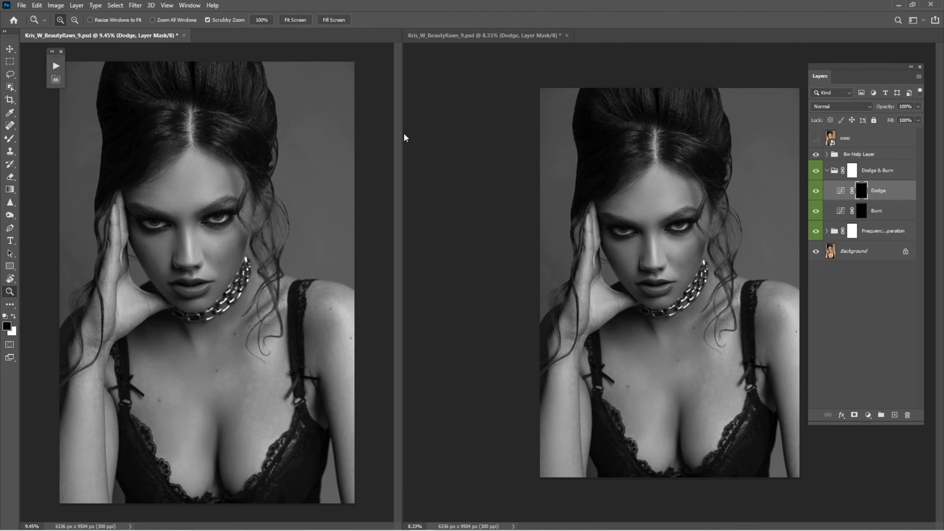
pyautogui.moveTo(399, 134); pyautogui.dragTo(318, 152)
pyautogui.moveTo(165, 251); pyautogui.dragTo(154, 256)
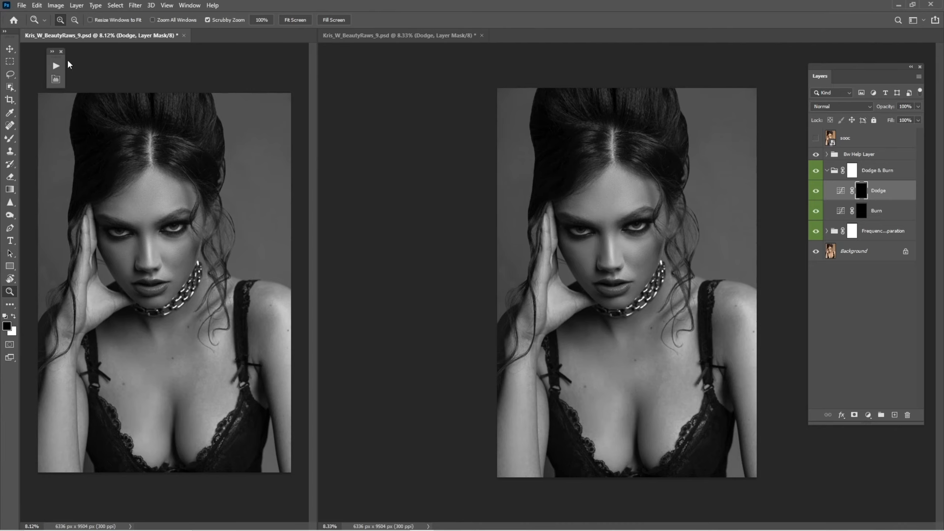
pyautogui.moveTo(52, 59); pyautogui.dragTo(37, 57)
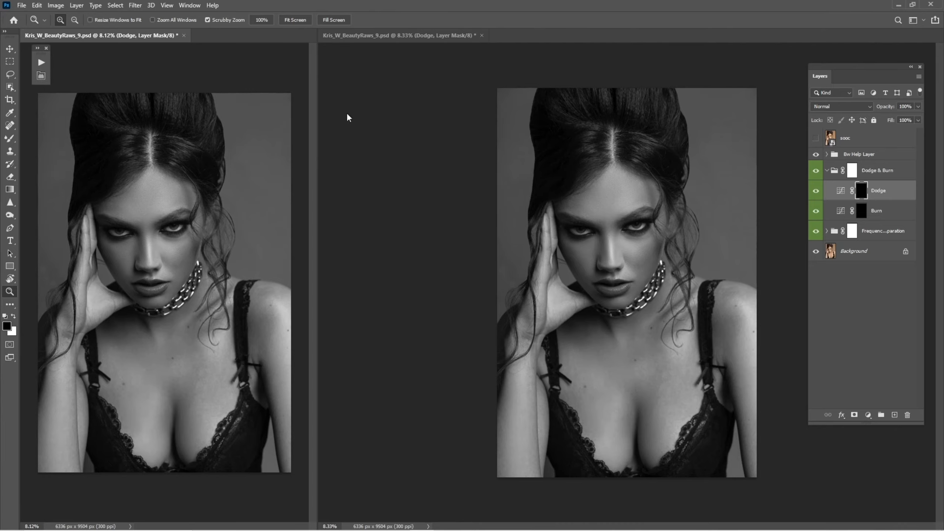
# Zoom into the chest in the second window and set a white Brush with 46% flow at about 700 px
pyautogui.click(599, 251)
pyautogui.moveTo(627, 244); pyautogui.dragTo(659, 307)
pyautogui.moveTo(664, 317); pyautogui.dragTo(650, 303)
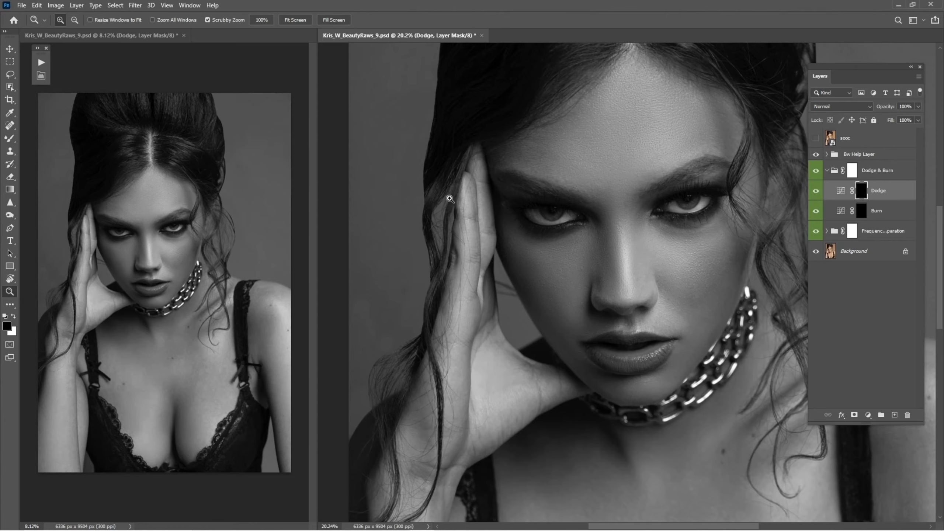
pyautogui.moveTo(614, 416); pyautogui.dragTo(583, 318)
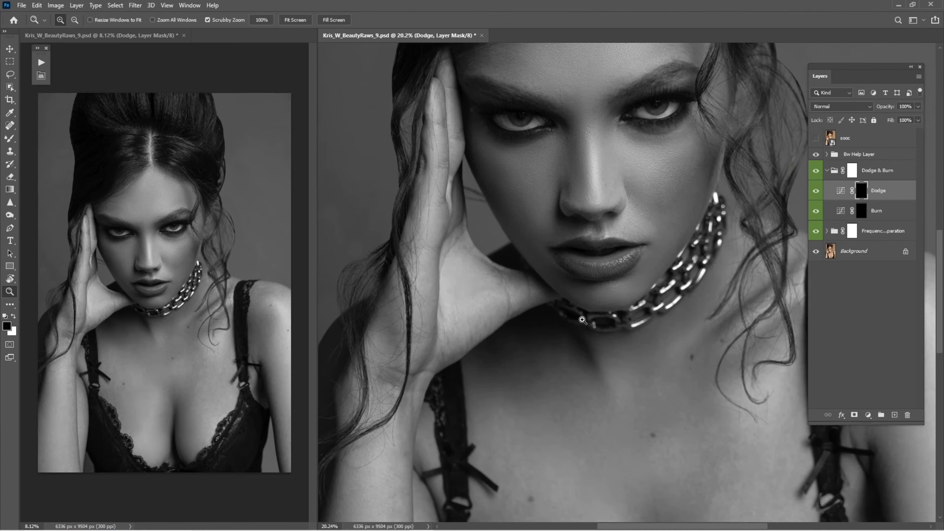
pyautogui.moveTo(614, 195); pyautogui.dragTo(600, 296)
pyautogui.moveTo(565, 262); pyautogui.dragTo(601, 298)
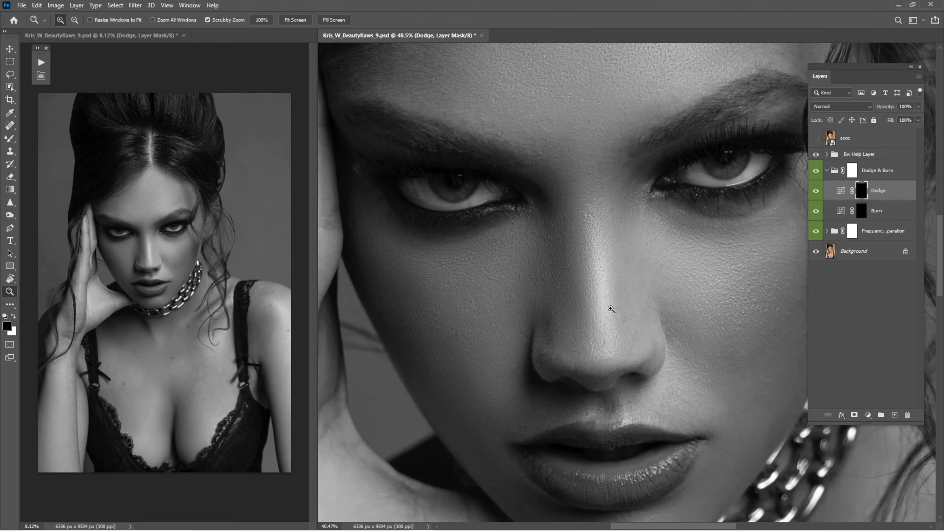
pyautogui.moveTo(585, 416); pyautogui.dragTo(576, 334)
pyautogui.moveTo(602, 390); pyautogui.dragTo(593, 232)
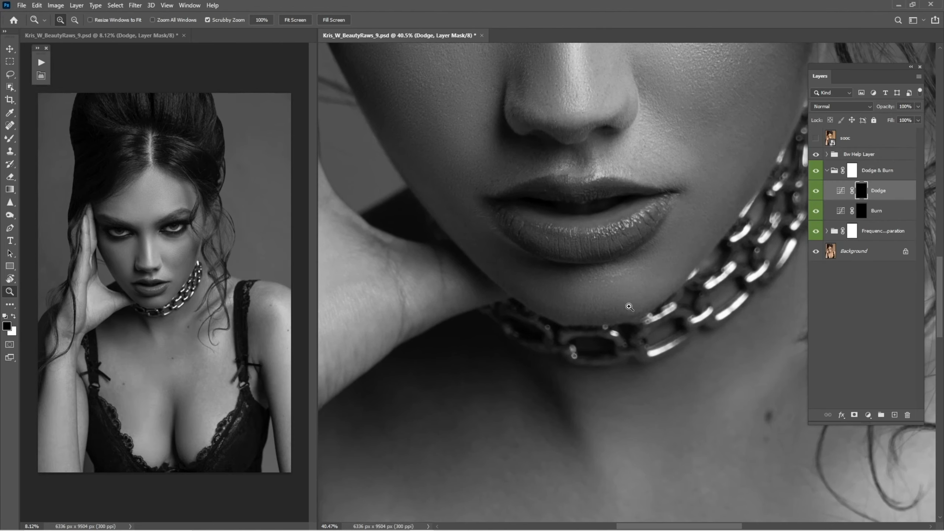
pyautogui.moveTo(628, 308); pyautogui.dragTo(591, 312)
pyautogui.moveTo(589, 359); pyautogui.dragTo(541, 158)
pyautogui.moveTo(673, 338); pyautogui.dragTo(553, 340)
pyautogui.press('b')
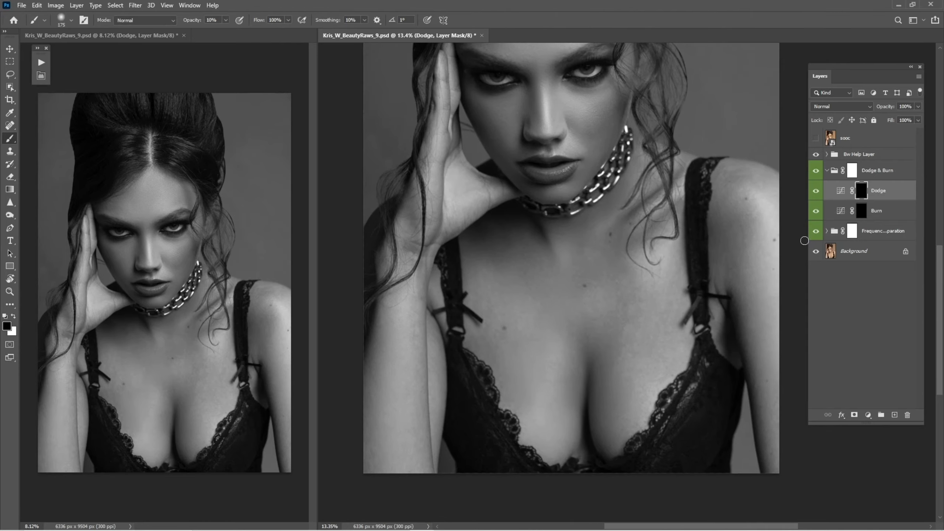
pyautogui.press('x')
pyautogui.click(218, 19)
pyautogui.moveTo(264, 21); pyautogui.dragTo(254, 23)
pyautogui.moveTo(250, 25); pyautogui.dragTo(248, 24)
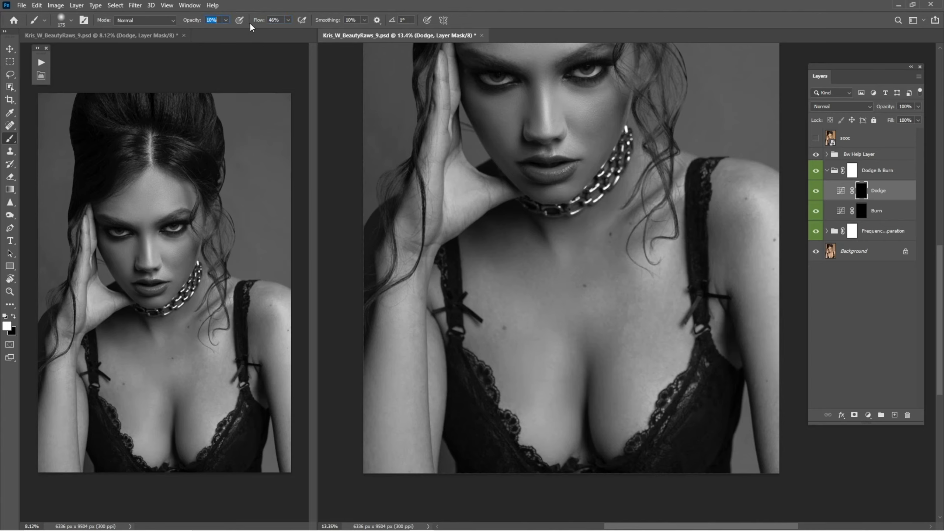
pyautogui.click(221, 19)
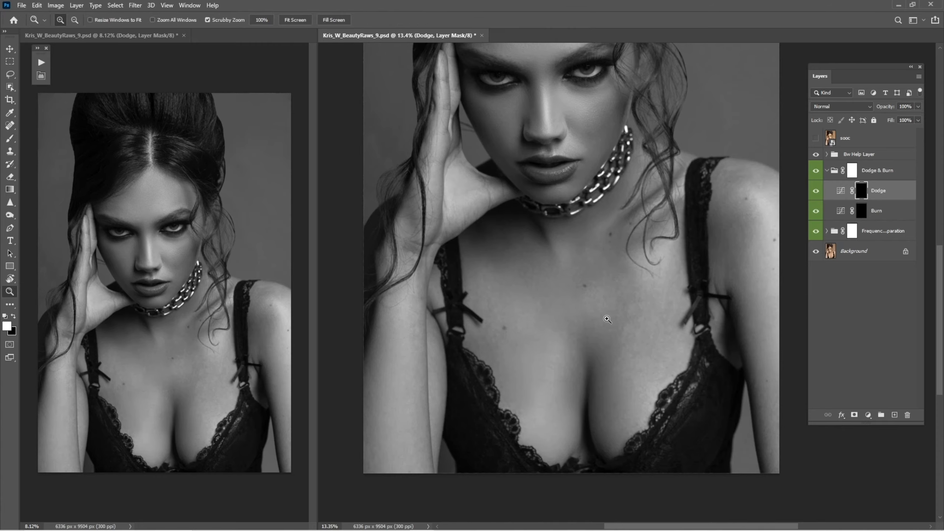
pyautogui.scroll(1, 626, 340)
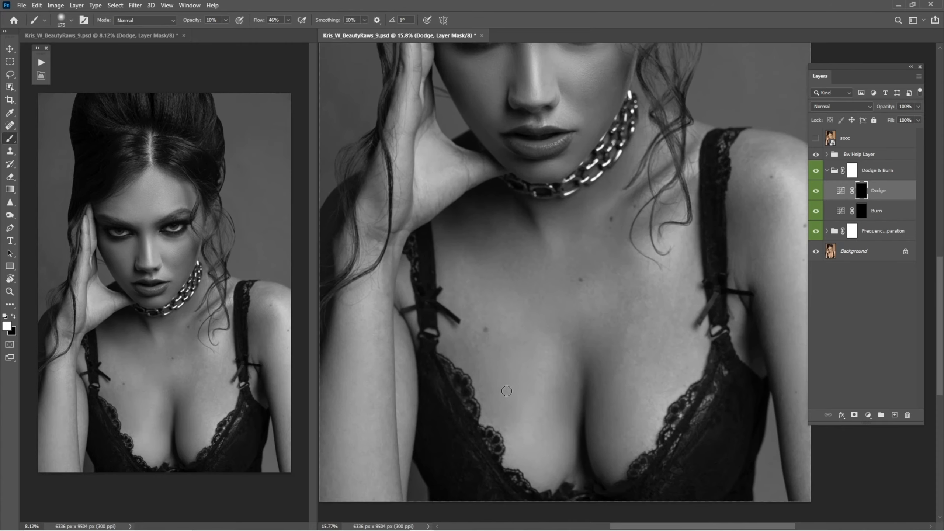
pyautogui.press(']')
pyautogui.press(']')
pyautogui.press(']')
pyautogui.press(']')
pyautogui.press(']')
pyautogui.press(']')
pyautogui.press(']')
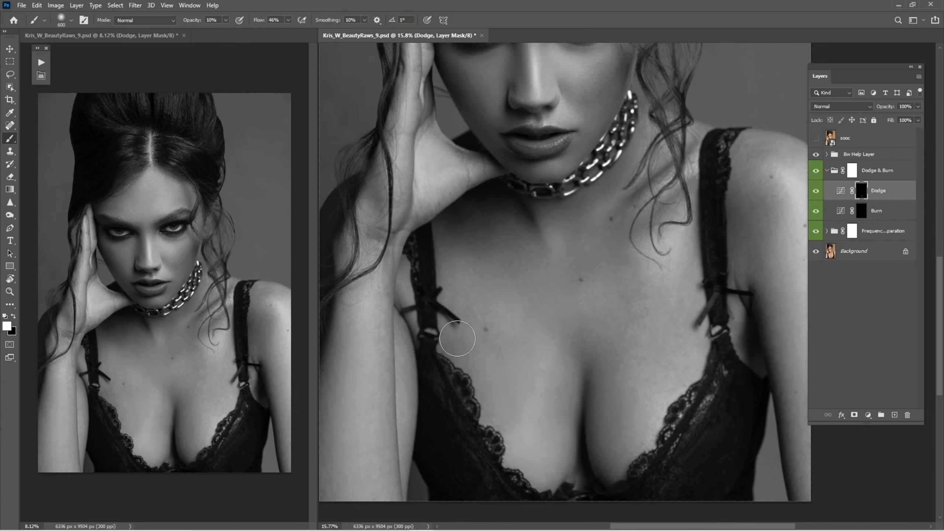
pyautogui.press(']')
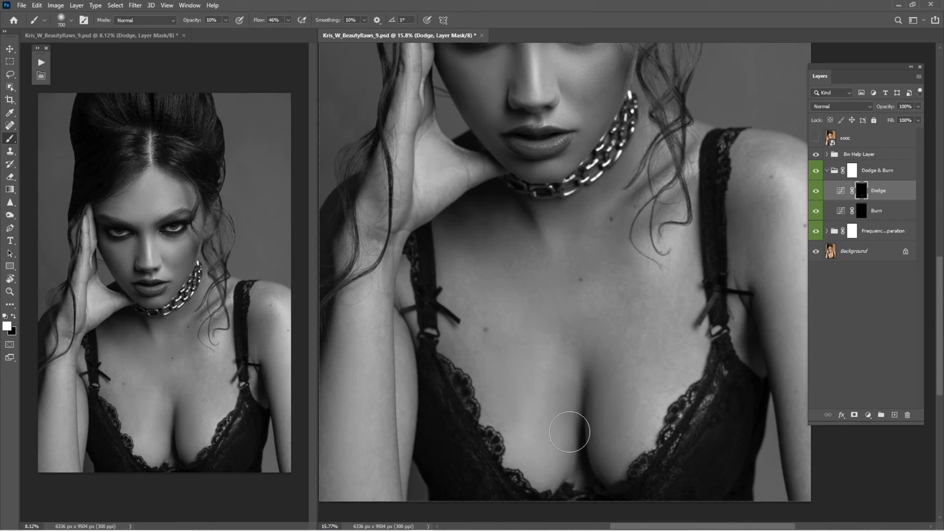
pyautogui.press('[')
pyautogui.press(']')
# Toggle the Bw Help Layer and Dodge & Burn group visibility to compare the chest in colour and grayscale
pyautogui.click(815, 155)
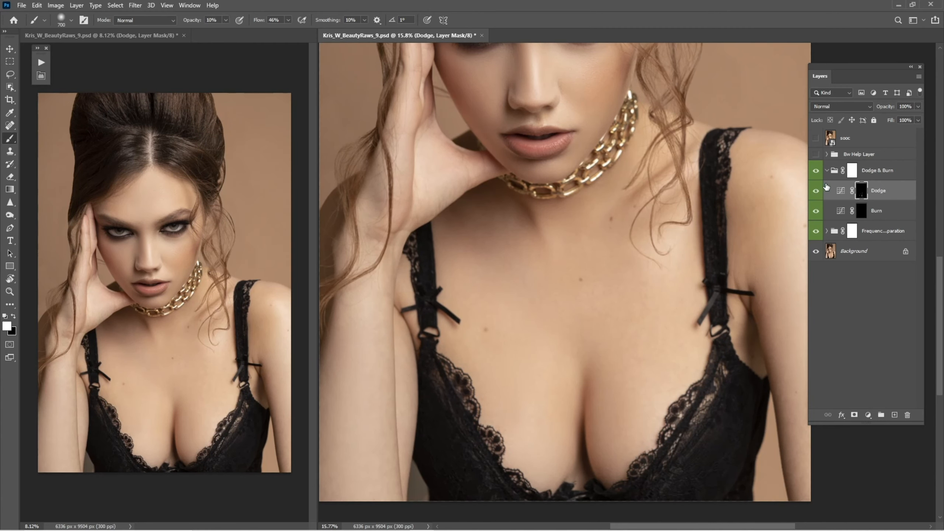
pyautogui.click(816, 172)
pyautogui.click(816, 172)
pyautogui.click(816, 174)
pyautogui.click(816, 176)
pyautogui.click(817, 178)
pyautogui.click(816, 172)
pyautogui.click(816, 155)
# Paint soft white dodge strokes on the Dodge mask over the cleavage and chest
pyautogui.hotkey('ctrl', 'space')
pyautogui.moveTo(600, 354)
pyautogui.mouseDown()
pyautogui.moveTo(637, 355)
pyautogui.moveTo(640, 363)
pyautogui.moveTo(640, 292)
pyautogui.mouseUp()
pyautogui.press('[')
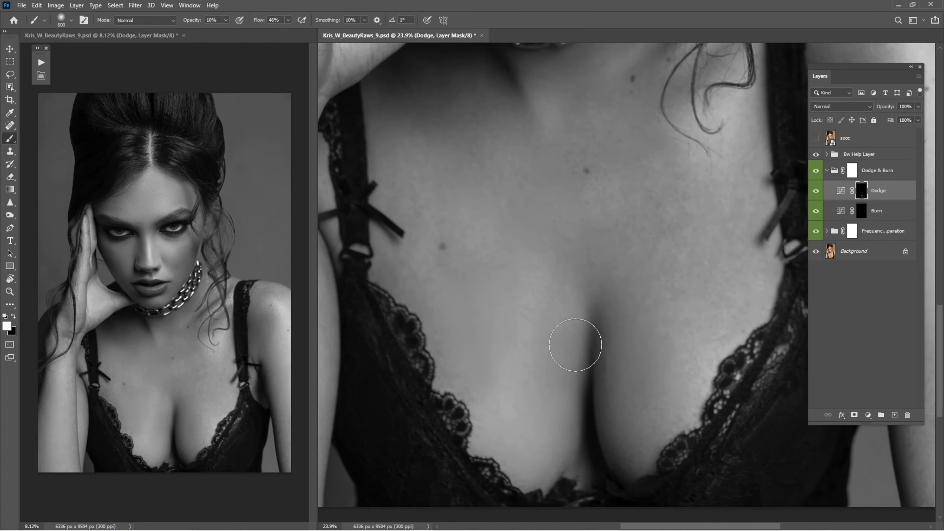
pyautogui.press(']')
pyautogui.press('[')
pyautogui.press(']')
pyautogui.moveTo(605, 275); pyautogui.dragTo(584, 390)
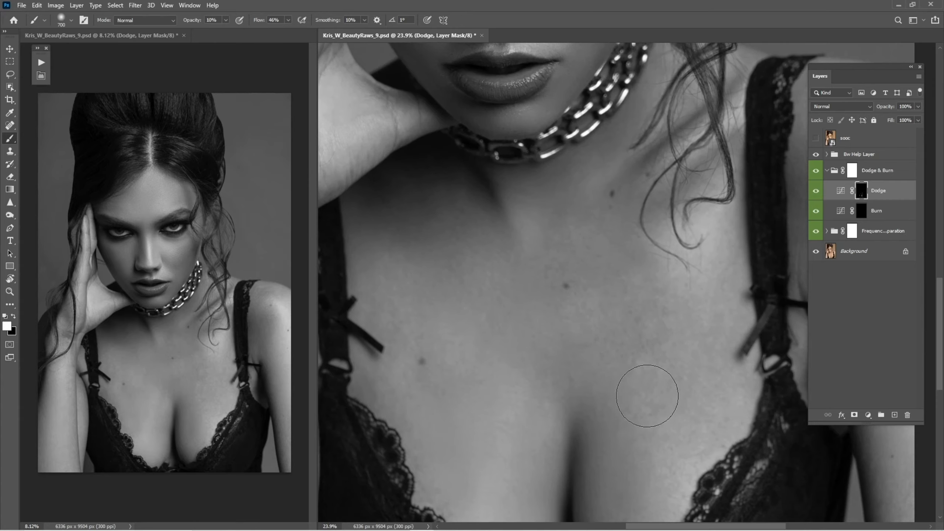
pyautogui.moveTo(647, 396); pyautogui.dragTo(635, 293)
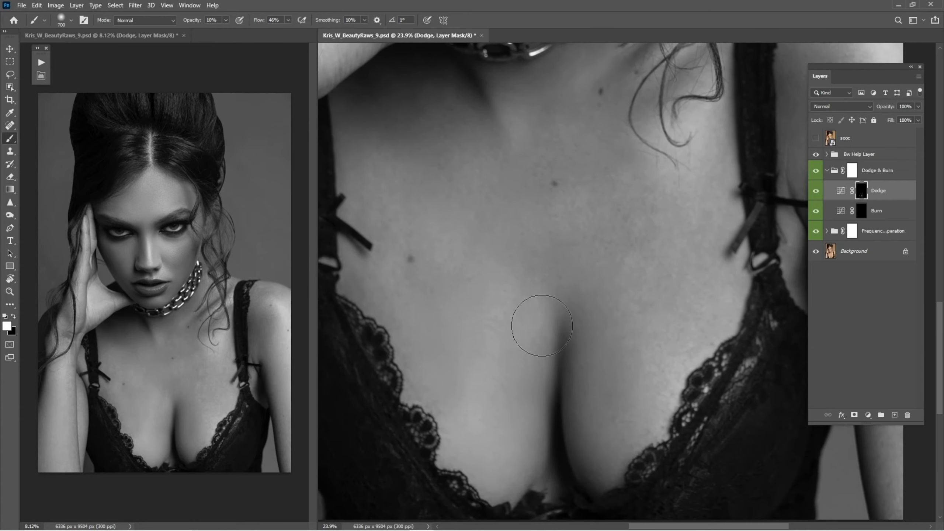
pyautogui.moveTo(542, 326); pyautogui.dragTo(505, 403)
# Expand the Bw Help Layer group and toggle its visibility to check the chest in colour
pyautogui.press('[')
pyautogui.press(']')
pyautogui.click(856, 156)
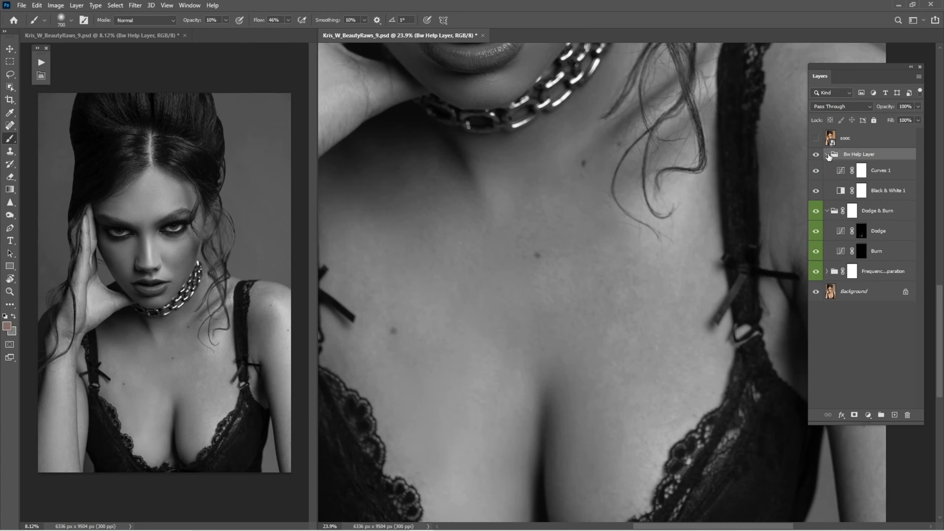
pyautogui.click(816, 154)
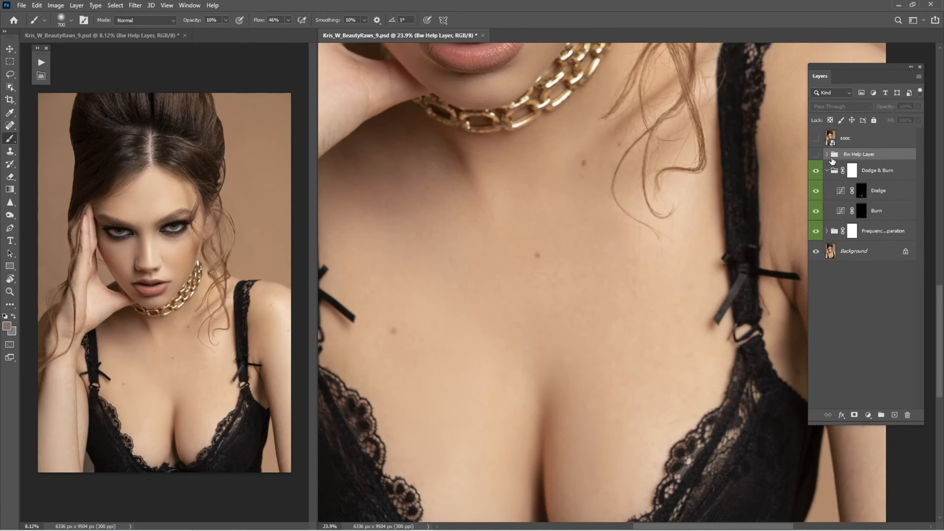
pyautogui.click(816, 154)
# Reselect the Dodge mask, shrink the brush to 500 px and toggle the Dodge layer to compare its effect
pyautogui.click(861, 190)
pyautogui.scroll(2, 548, 267)
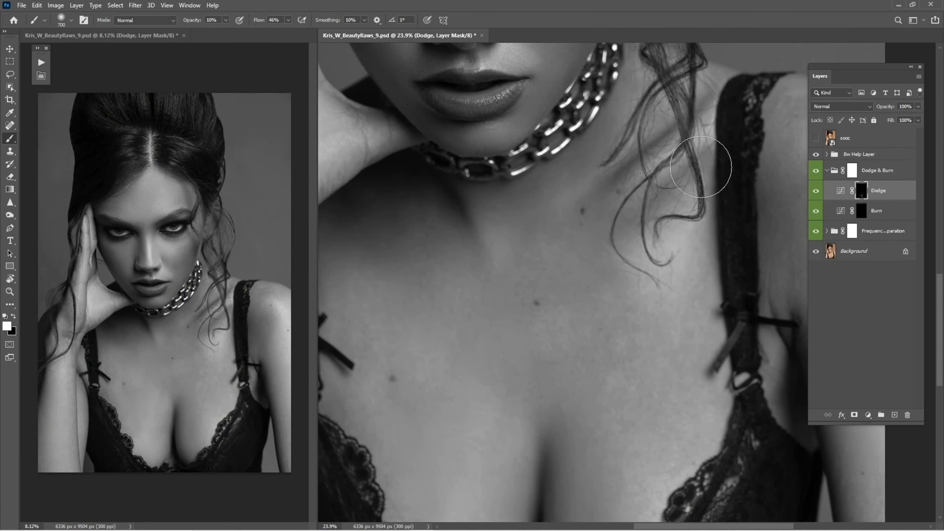
pyautogui.press('[')
pyautogui.press('[')
pyautogui.press(']')
pyautogui.scroll(-3, 524, 417)
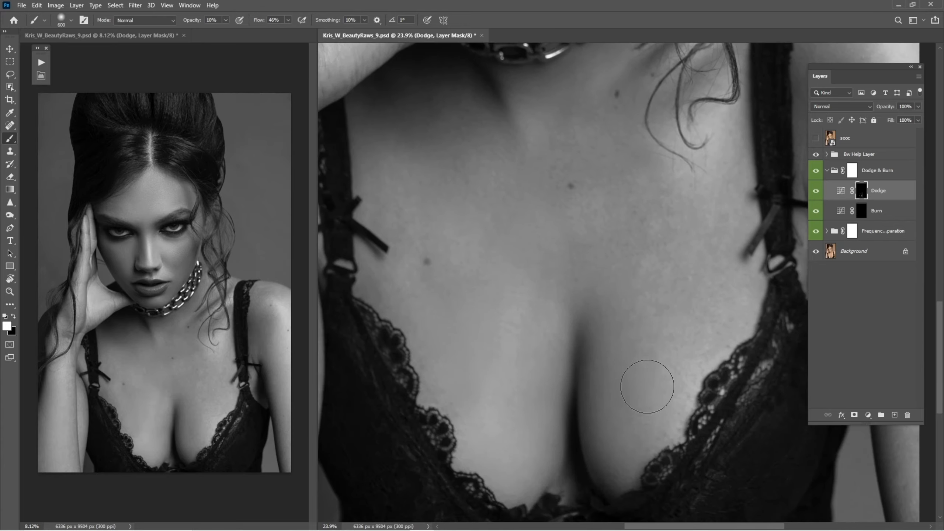
pyautogui.scroll(3, 634, 312)
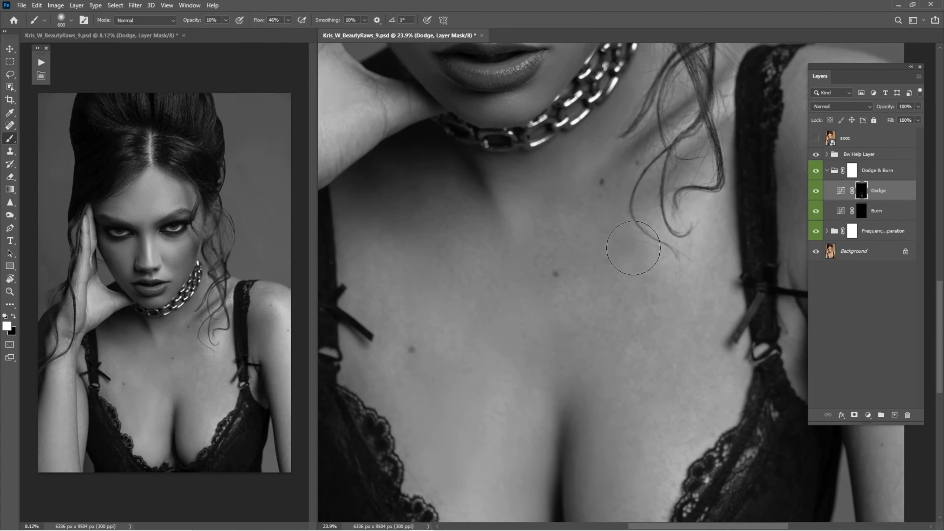
pyautogui.press('[')
pyautogui.click(815, 196)
pyautogui.click(816, 194)
pyautogui.click(817, 194)
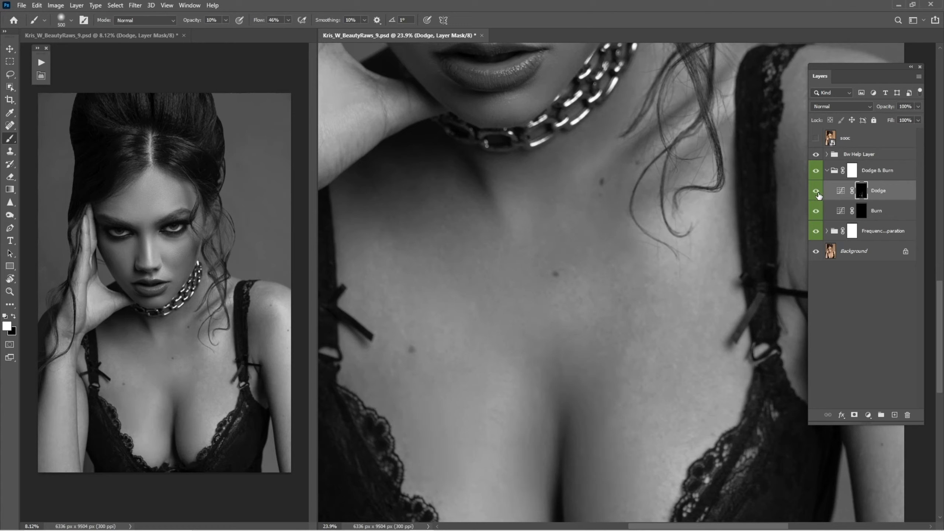
pyautogui.click(816, 196)
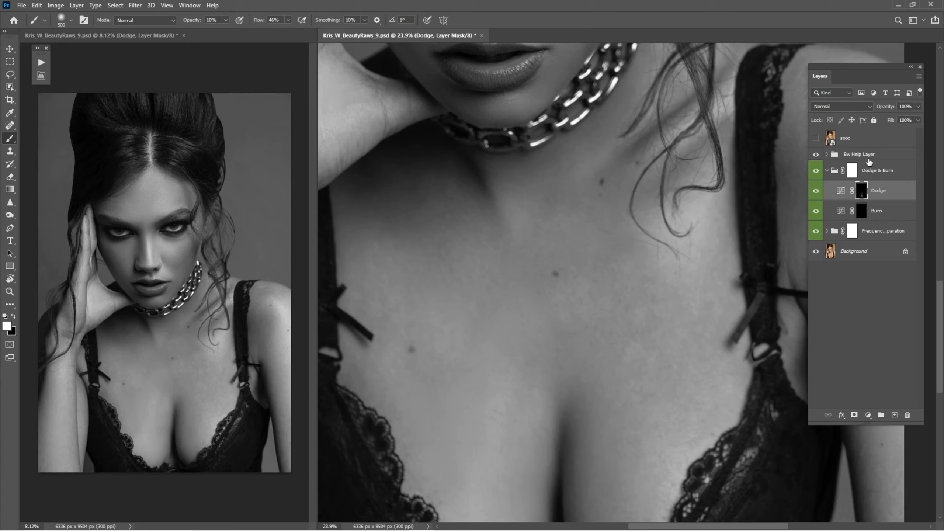
pyautogui.rightClick(668, 311)
pyautogui.scroll(-8, 733, 428)
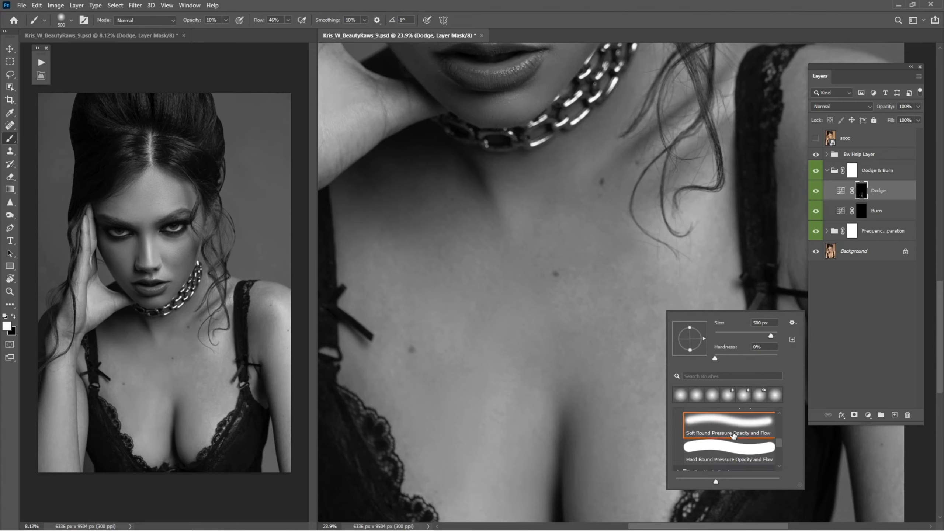
pyautogui.scroll(6, 733, 441)
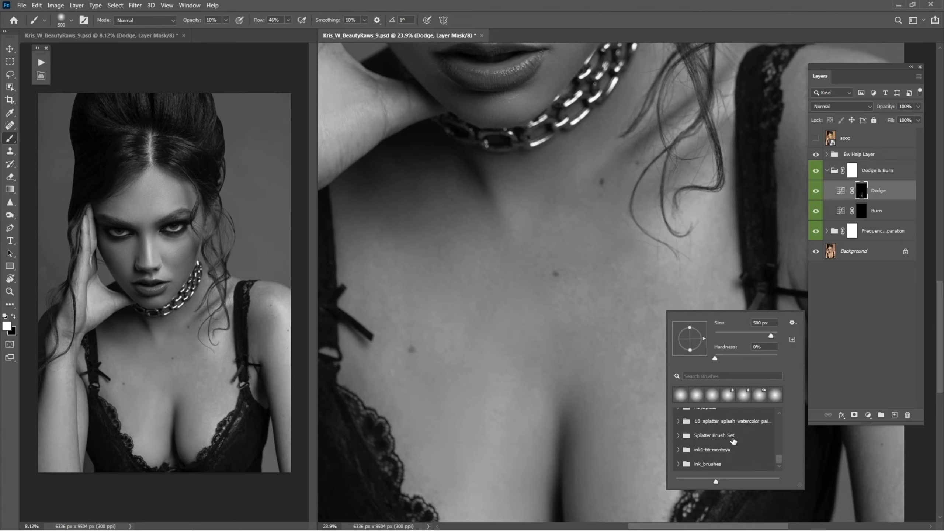
pyautogui.scroll(1, 724, 443)
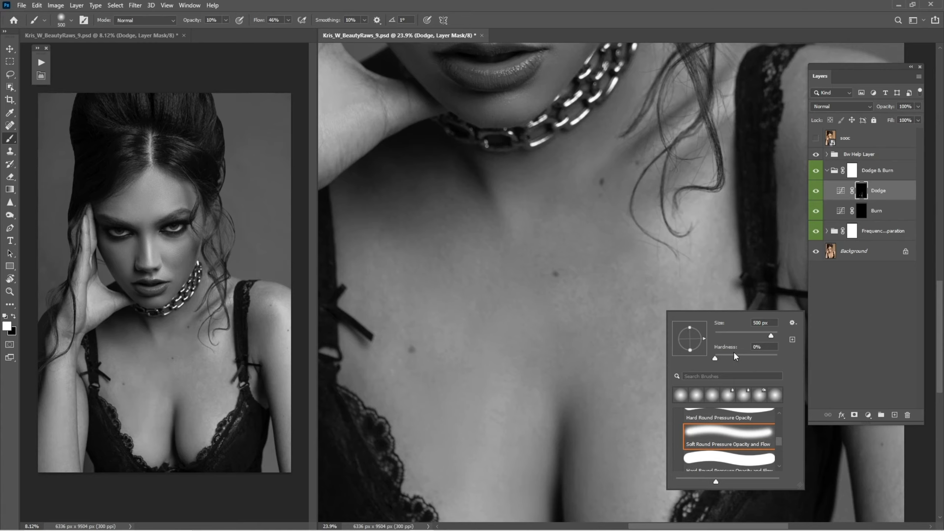
pyautogui.click(704, 5)
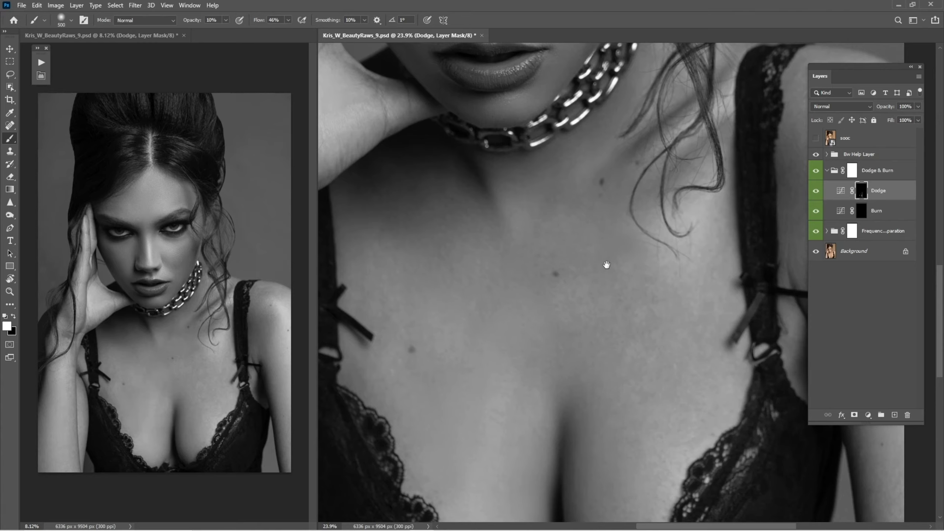
# Inspect the skin across the chest and face at different zoom levels and brush sizes
pyautogui.moveTo(604, 266); pyautogui.dragTo(575, 332)
pyautogui.press('[')
pyautogui.press('[')
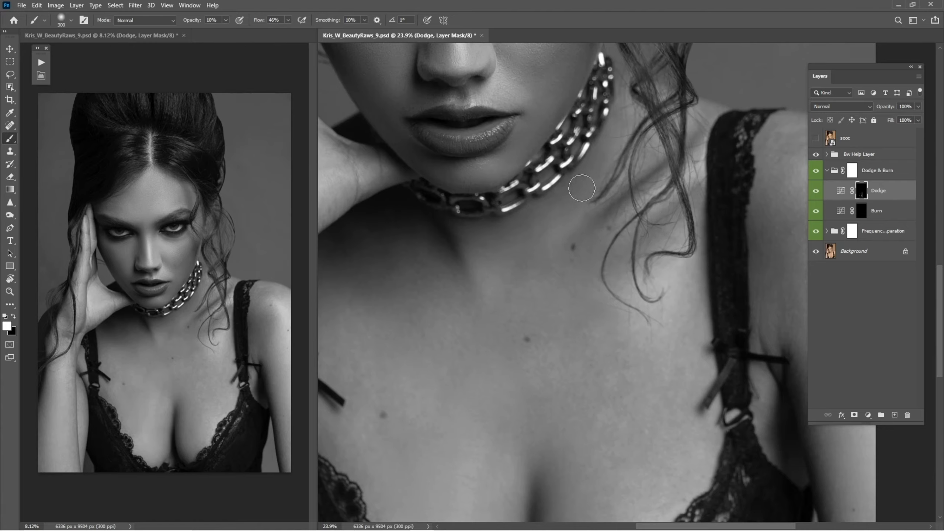
pyautogui.press(']')
pyautogui.press(']')
pyautogui.moveTo(423, 392); pyautogui.dragTo(508, 305)
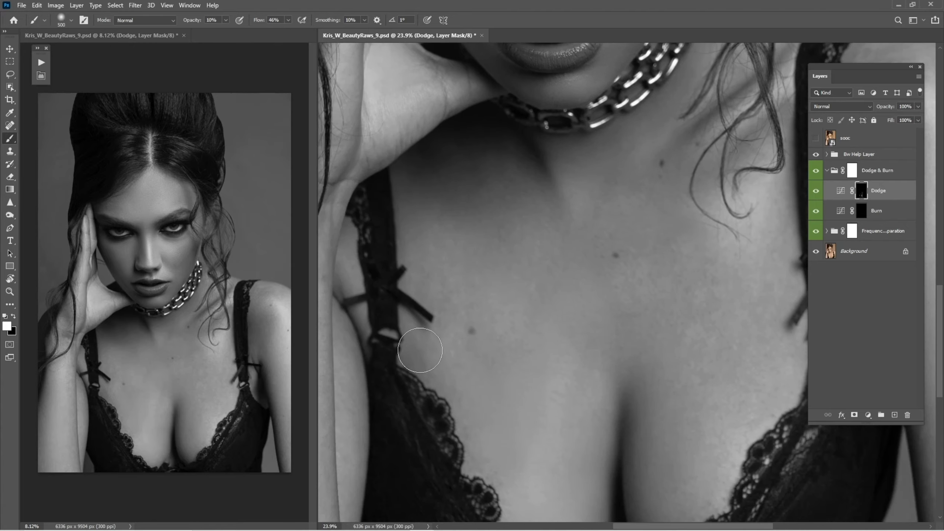
pyautogui.press(']')
pyautogui.press('[')
pyautogui.press('[')
pyautogui.press(']')
pyautogui.scroll(3, 632, 230)
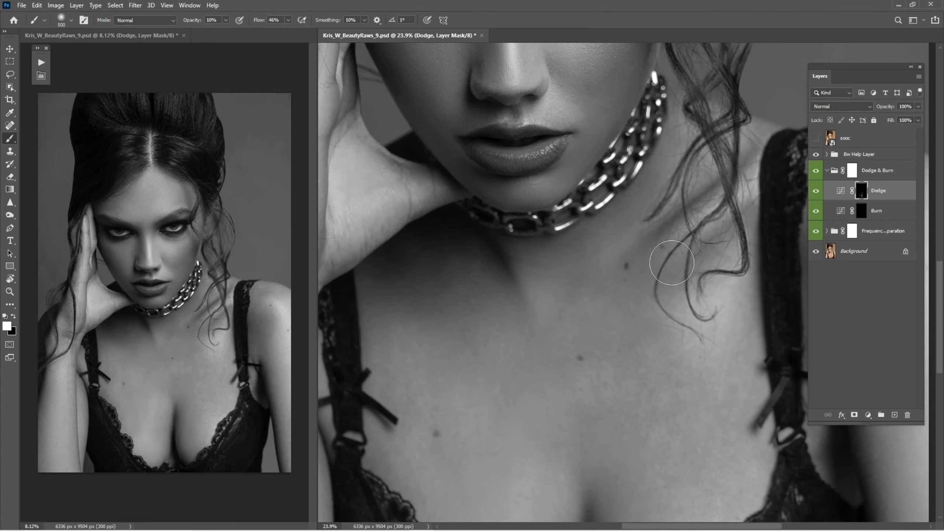
pyautogui.scroll(6, 613, 206)
pyautogui.press('z')
pyautogui.moveTo(608, 329); pyautogui.dragTo(603, 321)
pyautogui.press('b')
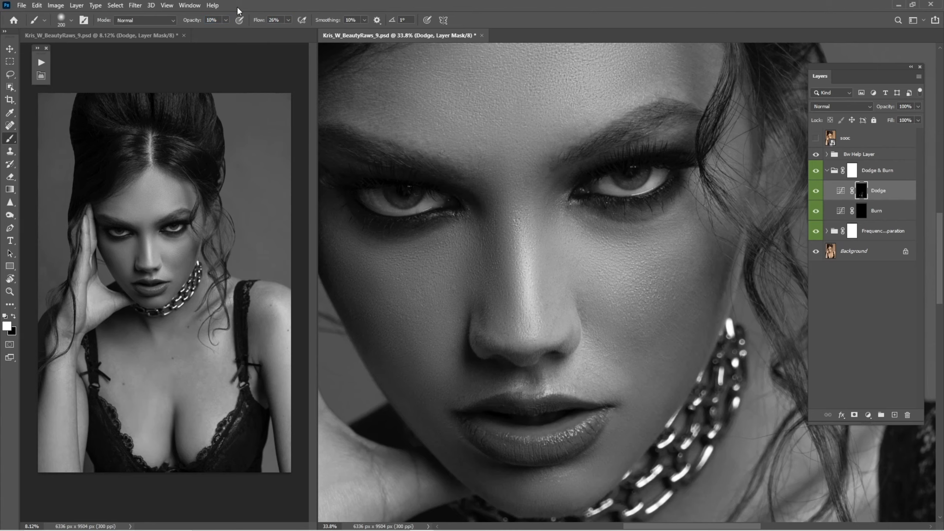
pyautogui.moveTo(528, 249); pyautogui.dragTo(526, 335)
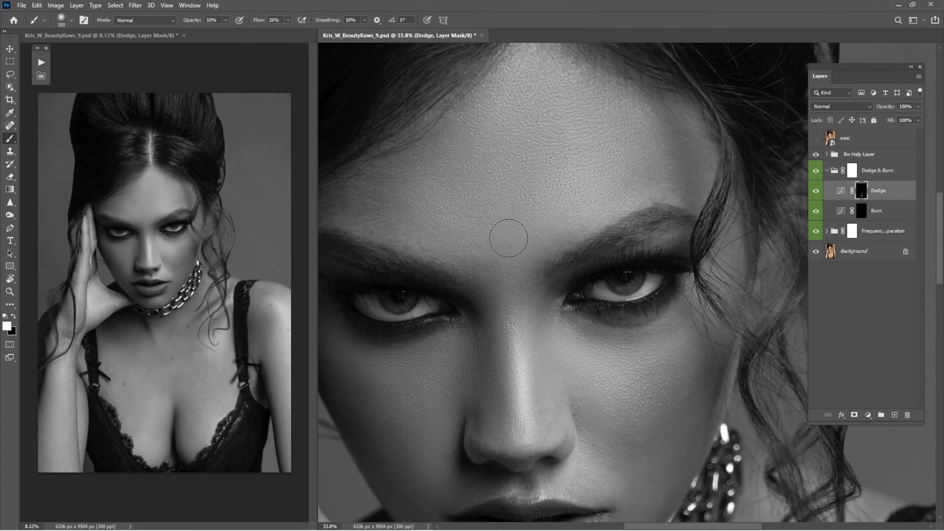
pyautogui.press(']')
pyautogui.press('[')
pyautogui.moveTo(387, 275); pyautogui.dragTo(442, 165)
pyautogui.press(']')
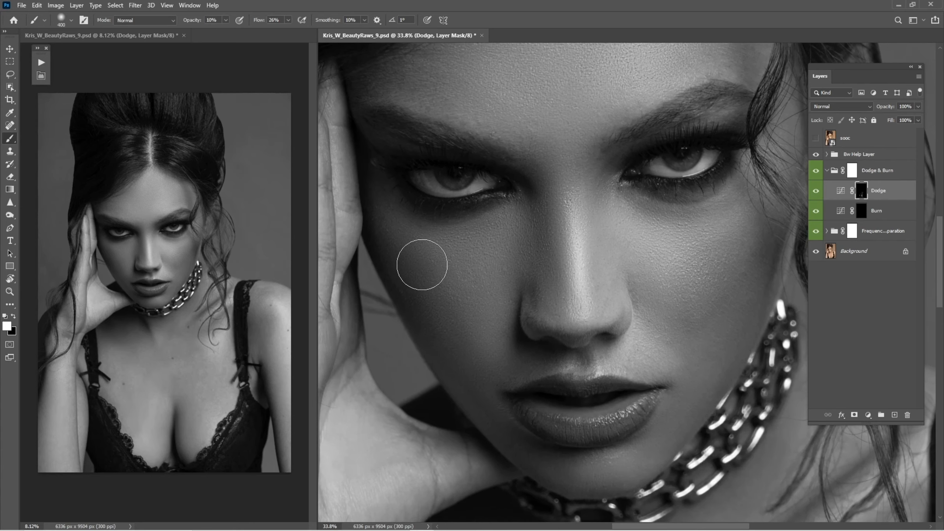
pyautogui.press('[')
pyautogui.press('z')
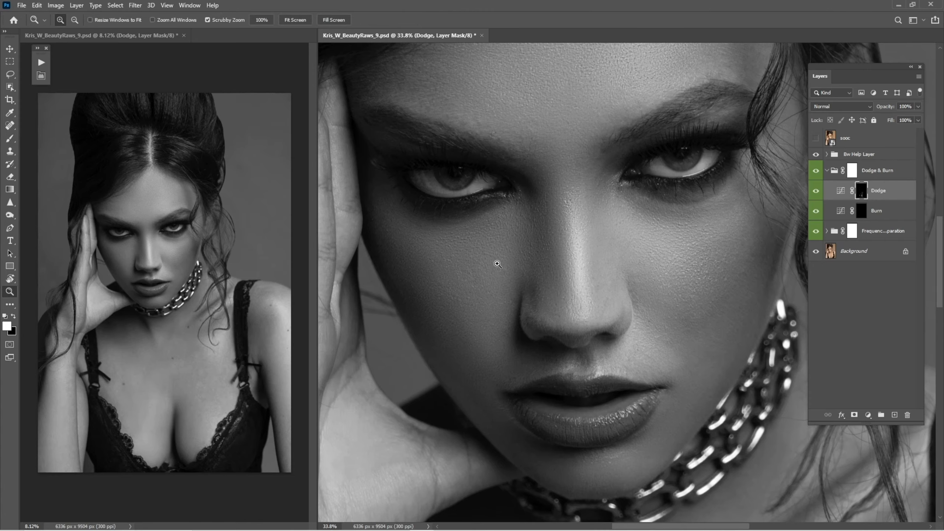
pyautogui.moveTo(495, 263); pyautogui.dragTo(527, 316)
pyautogui.press('b')
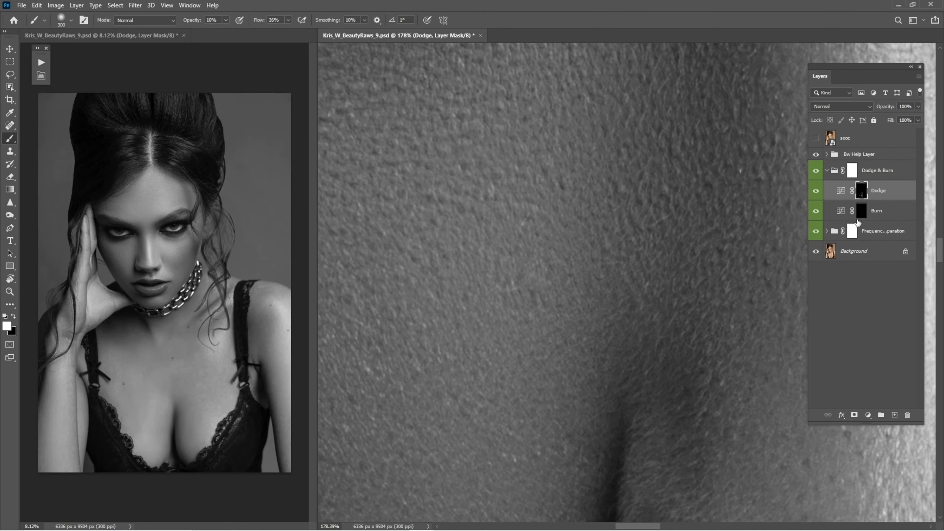
# Expand the Frequency Separation group, select the high copy layer, and clone-stamp texture on the chest
pyautogui.click(827, 231)
pyautogui.click(865, 253)
pyautogui.press('s')
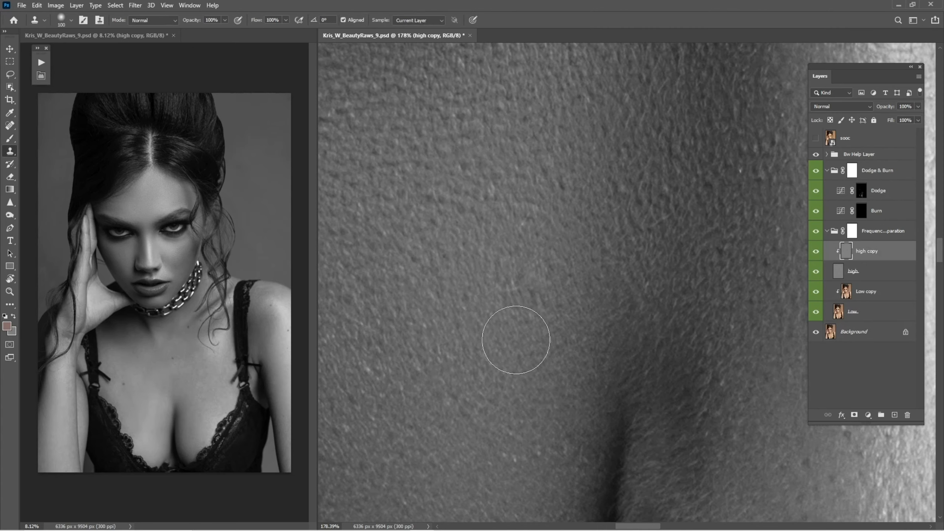
pyautogui.press('[')
pyautogui.press('[')
pyautogui.press('[')
pyautogui.press('[')
pyautogui.press('[')
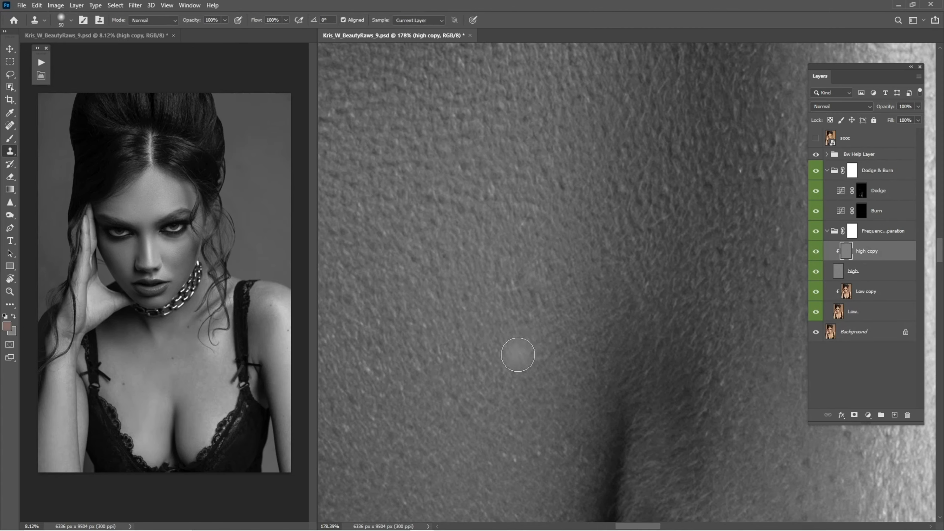
pyautogui.press('z')
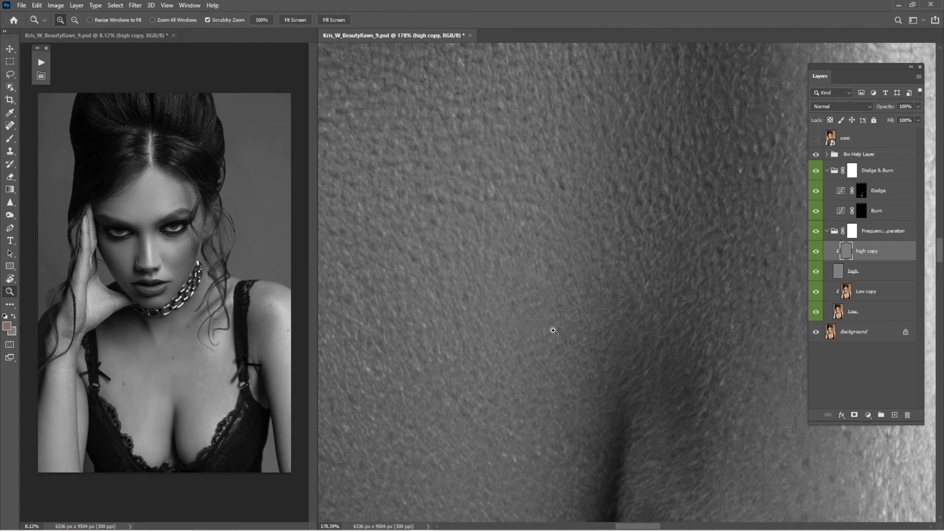
pyautogui.moveTo(550, 330)
pyautogui.mouseDown()
pyautogui.moveTo(515, 354)
pyautogui.moveTo(544, 328)
pyautogui.moveTo(548, 307)
pyautogui.moveTo(569, 298)
pyautogui.moveTo(575, 307)
pyautogui.mouseUp()
pyautogui.press('s')
pyautogui.press('[')
pyautogui.press('[')
pyautogui.press('[')
pyautogui.press('[')
pyautogui.keyDown('alt'); pyautogui.click(561, 330); pyautogui.keyUp('alt')
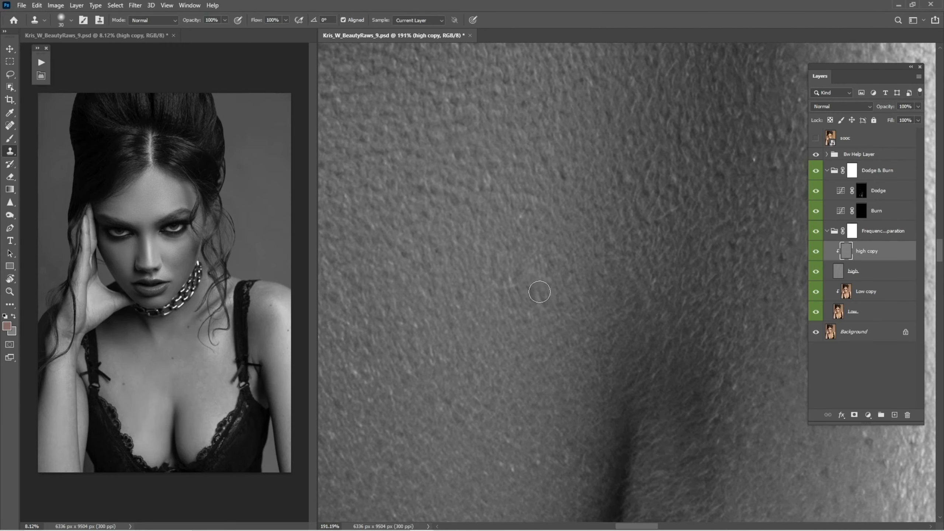
pyautogui.keyDown('alt'); pyautogui.click(491, 321); pyautogui.keyUp('alt')
# Remove small blemishes on the chest's high copy layer with the Spot Healing Brush and Clone Stamp
pyautogui.press('j')
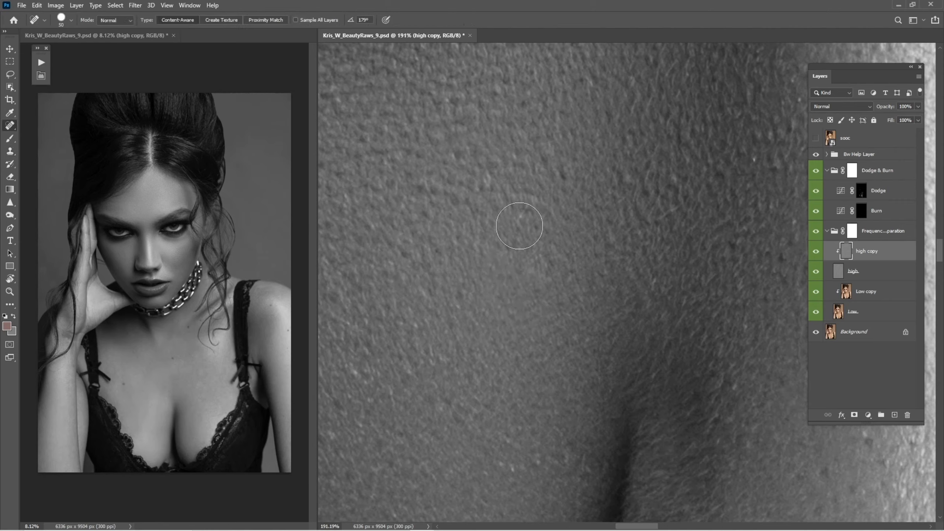
pyautogui.press('[')
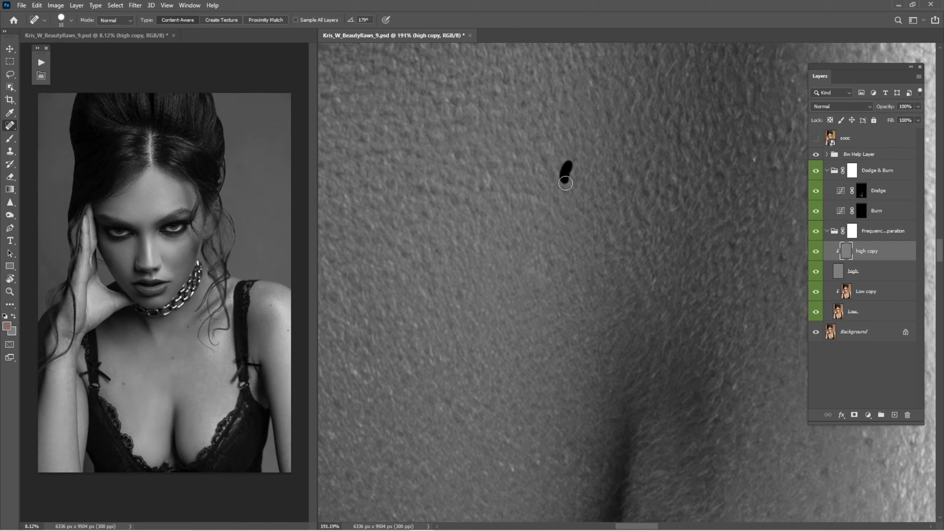
pyautogui.moveTo(566, 183); pyautogui.dragTo(566, 182)
pyautogui.press('s')
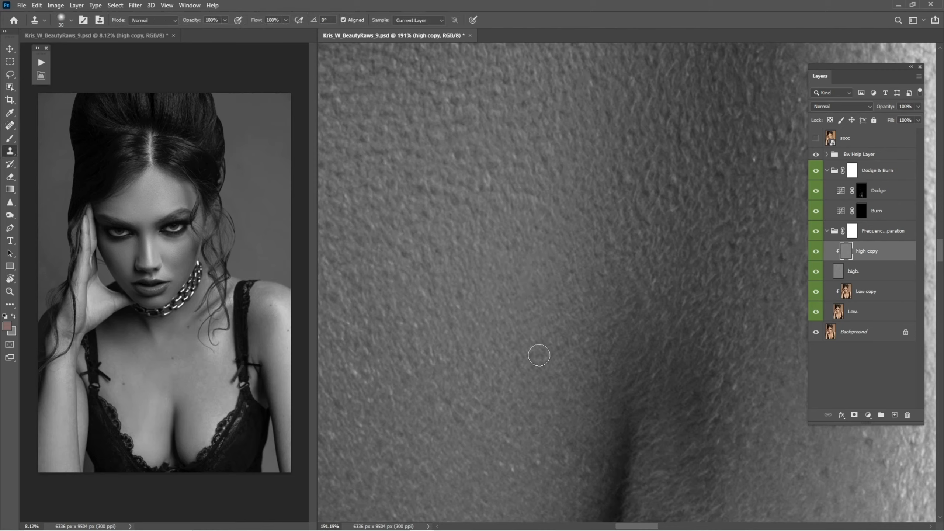
pyautogui.press('j')
pyautogui.click(537, 426)
pyautogui.moveTo(510, 442)
pyautogui.mouseDown()
pyautogui.moveTo(515, 467)
pyautogui.moveTo(527, 454)
pyautogui.moveTo(543, 459)
pyautogui.moveTo(517, 469)
pyautogui.mouseUp()
pyautogui.click(538, 460)
# Select the Dodge mask and examine the cheeks, chin and lips at closer zoom
pyautogui.scroll(-5, 566, 410)
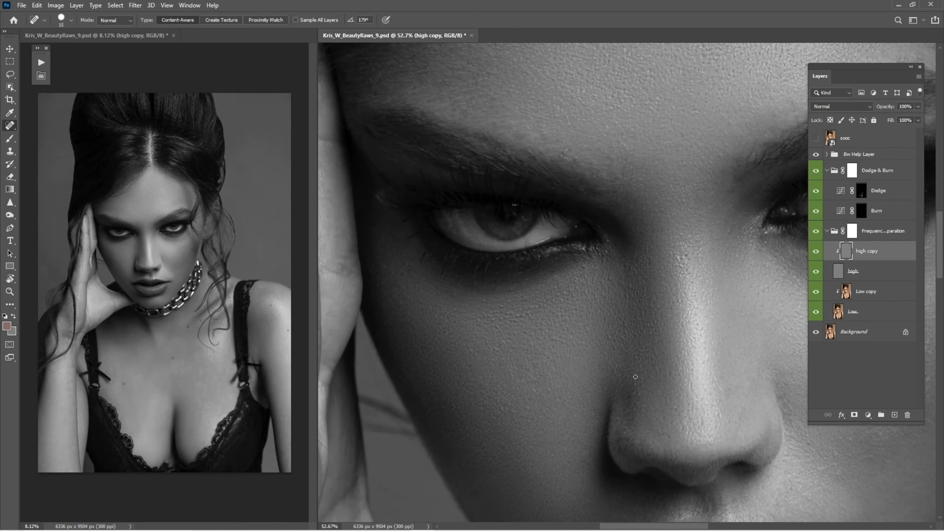
pyautogui.press('z')
pyautogui.moveTo(635, 377)
pyautogui.mouseDown()
pyautogui.moveTo(613, 398)
pyautogui.moveTo(611, 320)
pyautogui.moveTo(755, 264)
pyautogui.mouseUp()
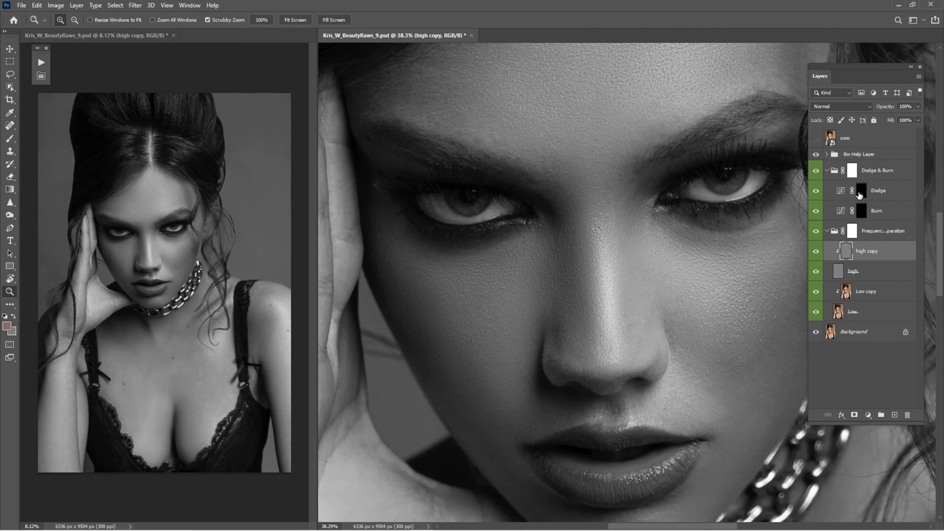
pyautogui.click(860, 191)
pyautogui.press('b')
pyautogui.moveTo(565, 358)
pyautogui.mouseDown()
pyautogui.moveTo(527, 320)
pyautogui.moveTo(512, 369)
pyautogui.mouseUp()
pyautogui.press(']')
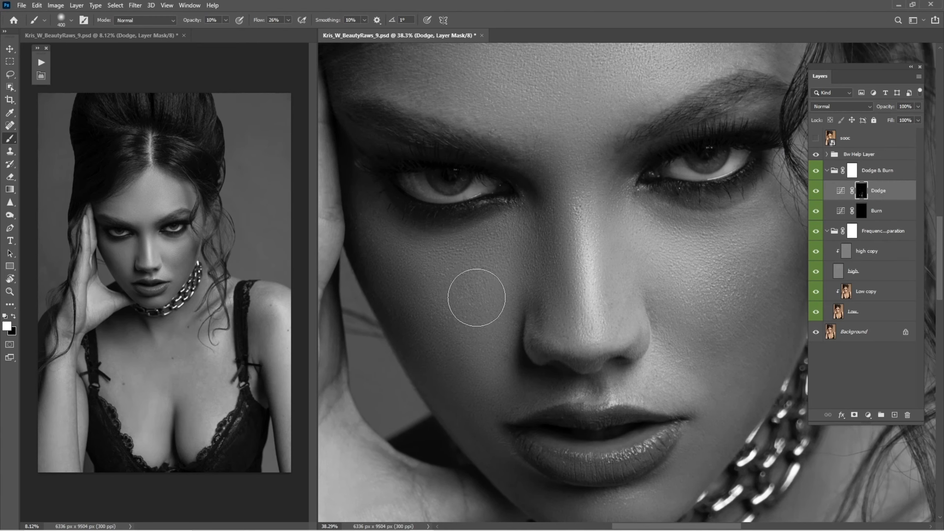
pyautogui.press('[')
pyautogui.press('[')
pyautogui.press('[')
pyautogui.press(']')
pyautogui.moveTo(586, 259); pyautogui.dragTo(539, 255)
pyautogui.press('[')
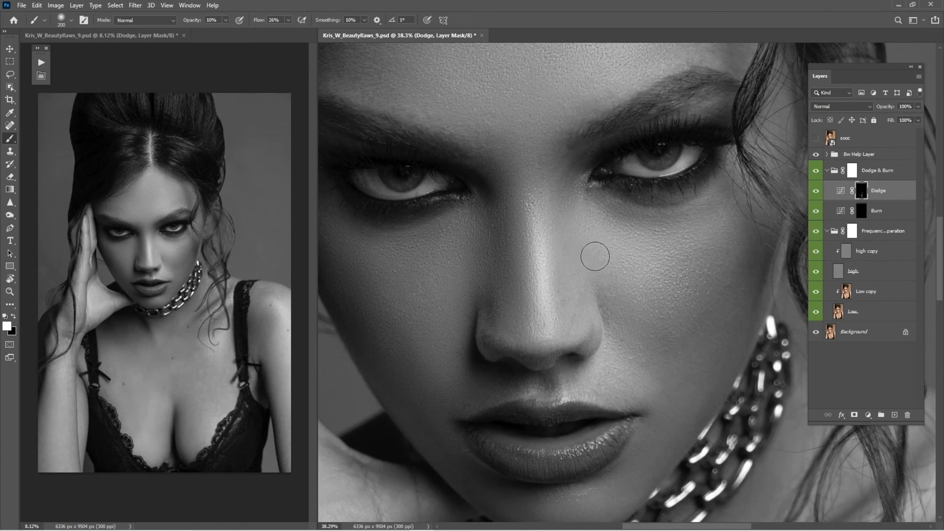
pyautogui.press('[')
pyautogui.press('[')
pyautogui.moveTo(616, 467); pyautogui.dragTo(639, 341)
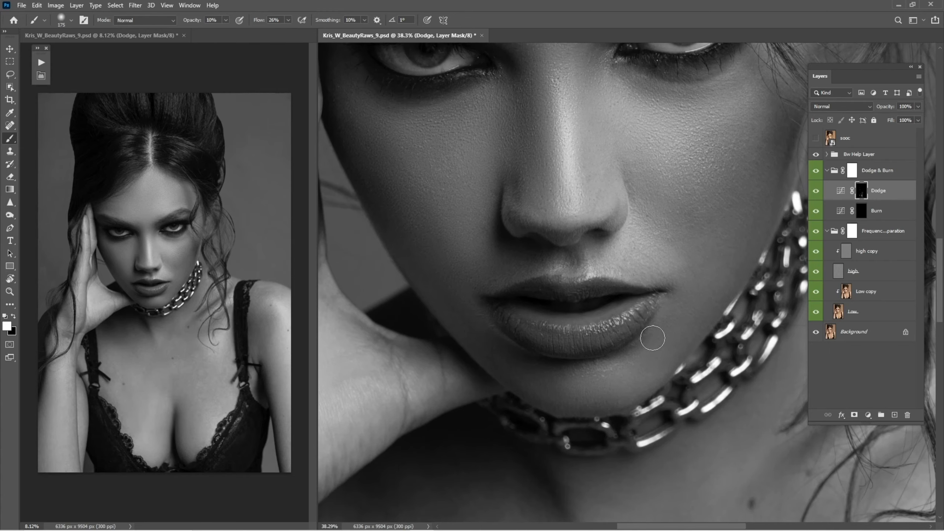
pyautogui.moveTo(602, 376)
pyautogui.mouseDown()
pyautogui.moveTo(670, 397)
pyautogui.moveTo(660, 395)
pyautogui.mouseUp()
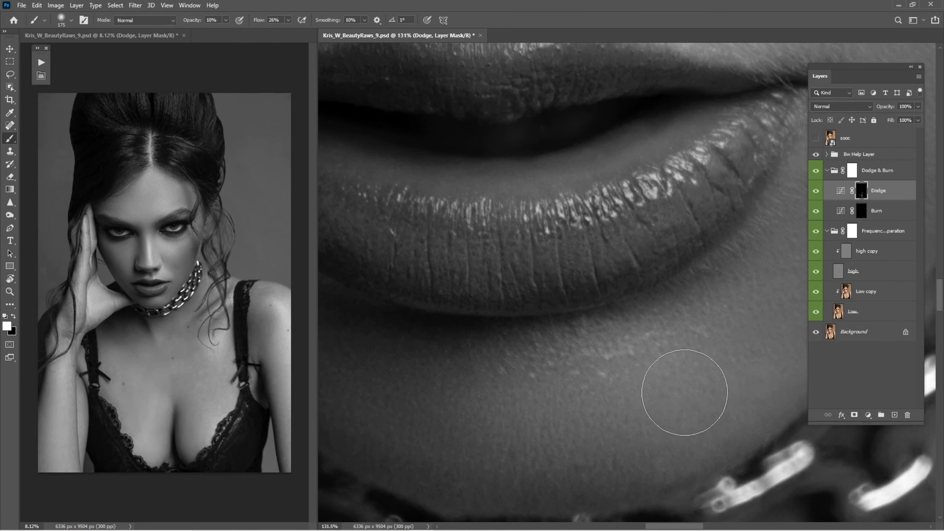
# Select the high copy layer and clone-stamp skin texture below the lower lip
pyautogui.click(865, 251)
pyautogui.press('s')
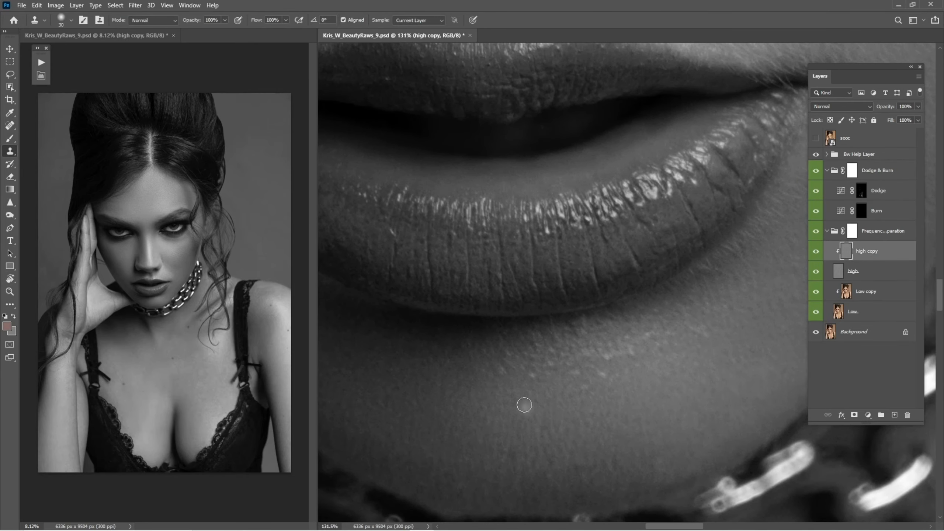
pyautogui.moveTo(551, 365); pyautogui.dragTo(581, 391)
pyautogui.keyDown('alt'); pyautogui.click(565, 400); pyautogui.keyUp('alt')
pyautogui.press('alt')
pyautogui.keyDown('alt'); pyautogui.click(535, 395); pyautogui.keyUp('alt')
pyautogui.moveTo(503, 362); pyautogui.dragTo(509, 365)
pyautogui.keyDown('alt'); pyautogui.click(590, 415); pyautogui.keyUp('alt')
pyautogui.click(583, 430)
pyautogui.moveTo(716, 299); pyautogui.dragTo(611, 356)
# Heal and clone remaining texture flaws under the lower lip on the high copy layer
pyautogui.press('j')
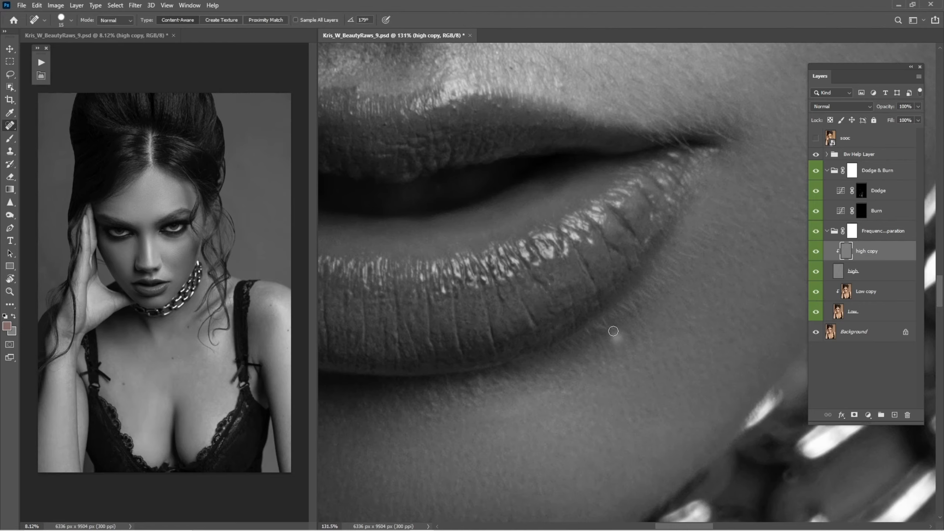
pyautogui.moveTo(632, 341)
pyautogui.mouseDown()
pyautogui.moveTo(573, 371)
pyautogui.moveTo(571, 408)
pyautogui.mouseUp()
pyautogui.press('s')
pyautogui.press('alt')
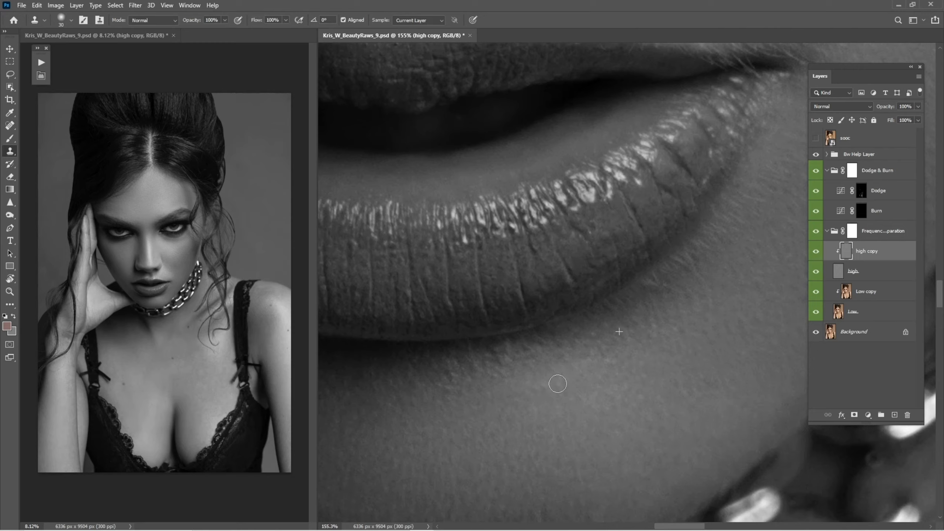
pyautogui.press(']')
pyautogui.keyDown('alt'); pyautogui.click(562, 424); pyautogui.keyUp('alt')
pyautogui.moveTo(567, 381); pyautogui.dragTo(513, 405)
pyautogui.moveTo(454, 428); pyautogui.dragTo(452, 430)
pyautogui.keyDown('alt'); pyautogui.click(541, 425); pyautogui.keyUp('alt')
pyautogui.moveTo(538, 392)
pyautogui.mouseDown()
pyautogui.moveTo(550, 411)
pyautogui.moveTo(536, 395)
pyautogui.mouseUp()
# Hide the high layer and select the Low copy layer for Mixer Brush work
pyautogui.hotkey('ctrl', '0')
pyautogui.press('z')
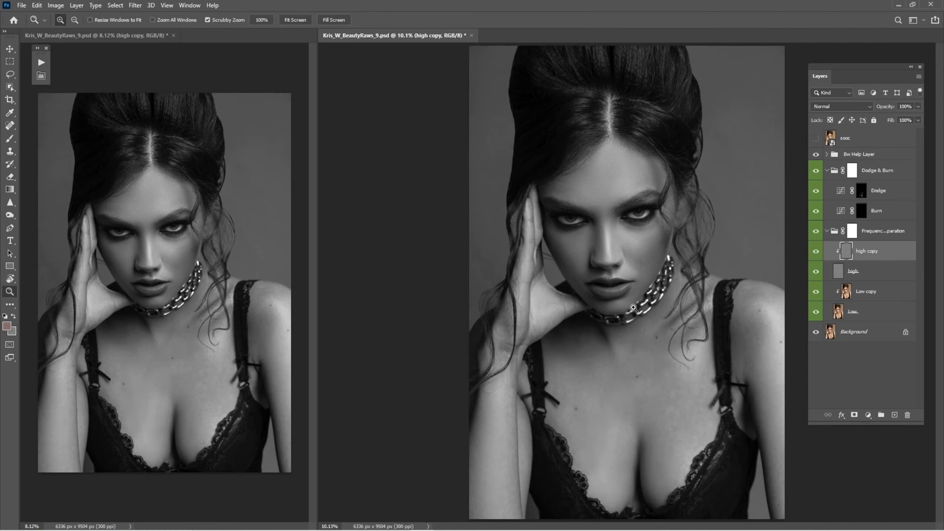
pyautogui.moveTo(620, 299); pyautogui.dragTo(702, 357)
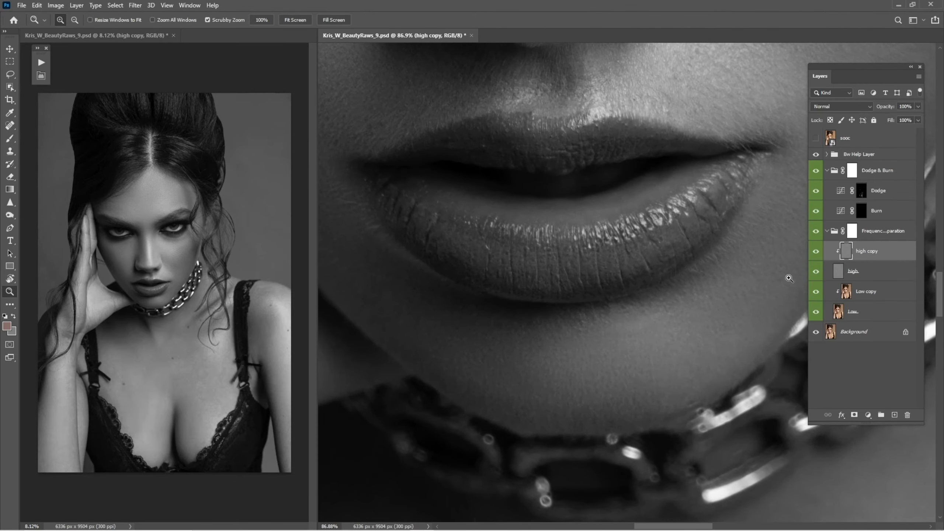
pyautogui.click(816, 272)
pyautogui.click(841, 292)
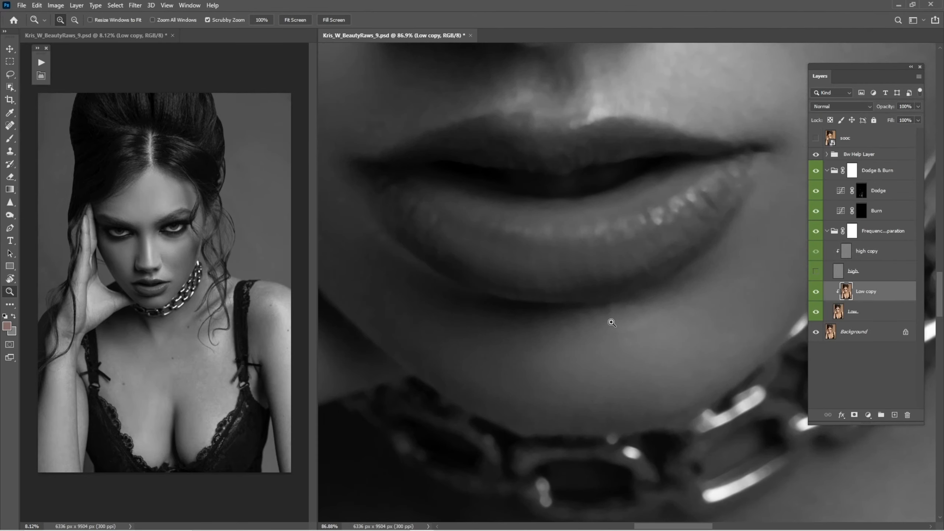
pyautogui.press('b')
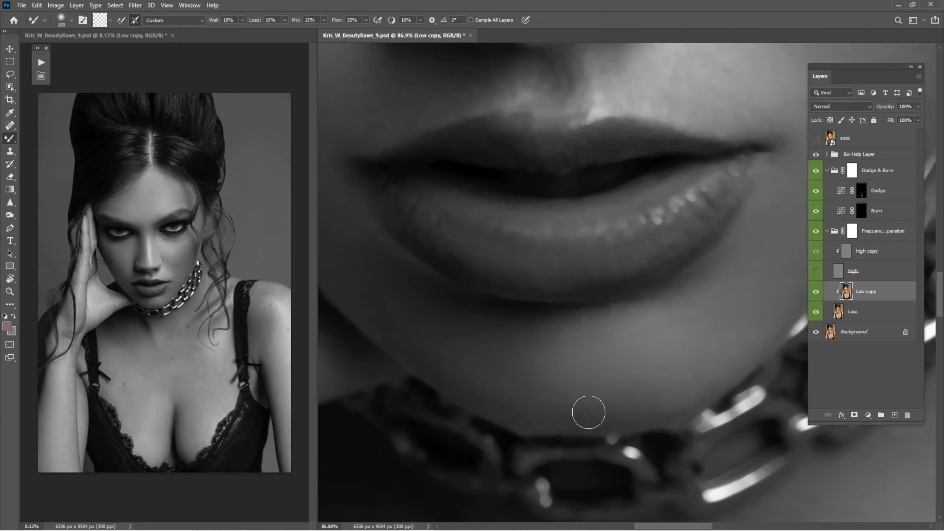
# Blend the skin tones around the lips, chin and nose on the Low copy layer with the Mixer Brush
pyautogui.press(']')
pyautogui.press(']')
pyautogui.press('[')
pyautogui.press(']')
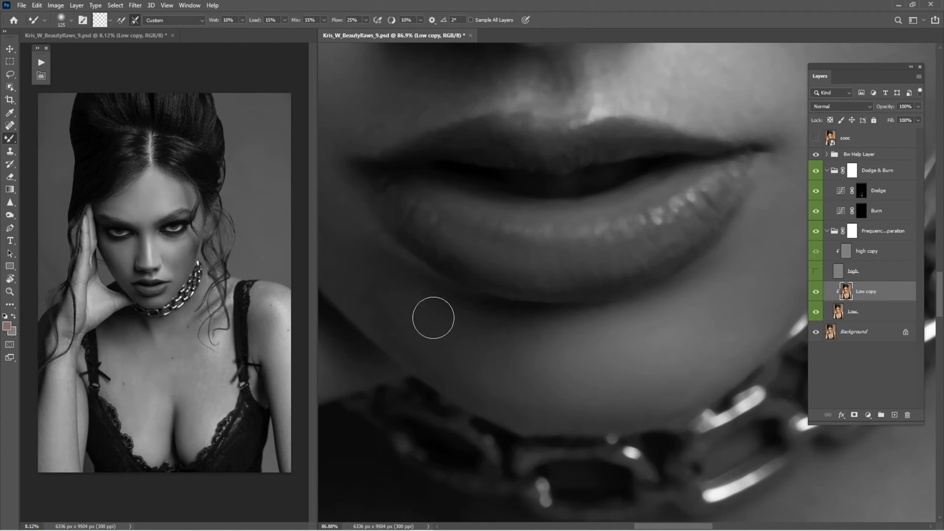
pyautogui.moveTo(395, 292); pyautogui.dragTo(502, 371)
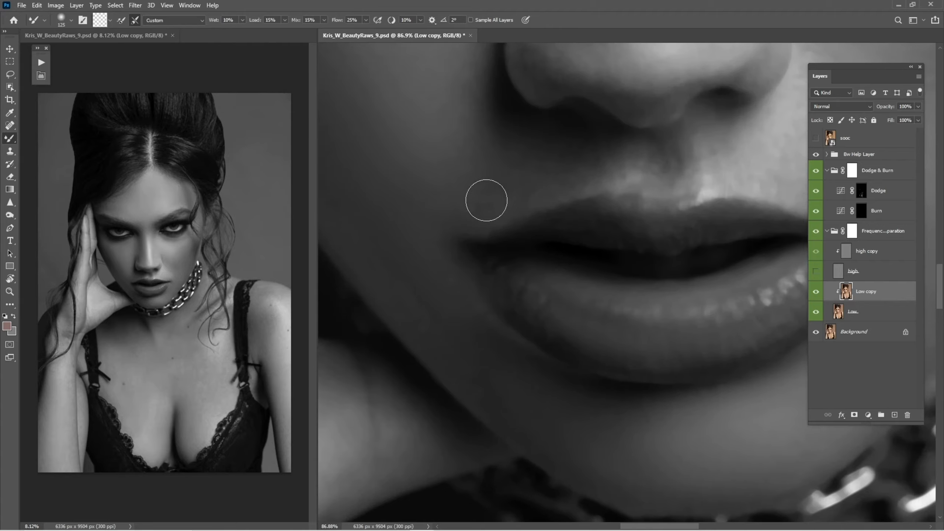
pyautogui.moveTo(401, 274); pyautogui.dragTo(489, 374)
pyautogui.moveTo(549, 380)
pyautogui.mouseDown()
pyautogui.moveTo(472, 398)
pyautogui.moveTo(483, 418)
pyautogui.mouseUp()
pyautogui.moveTo(493, 243); pyautogui.dragTo(512, 300)
pyautogui.moveTo(552, 241); pyautogui.dragTo(544, 267)
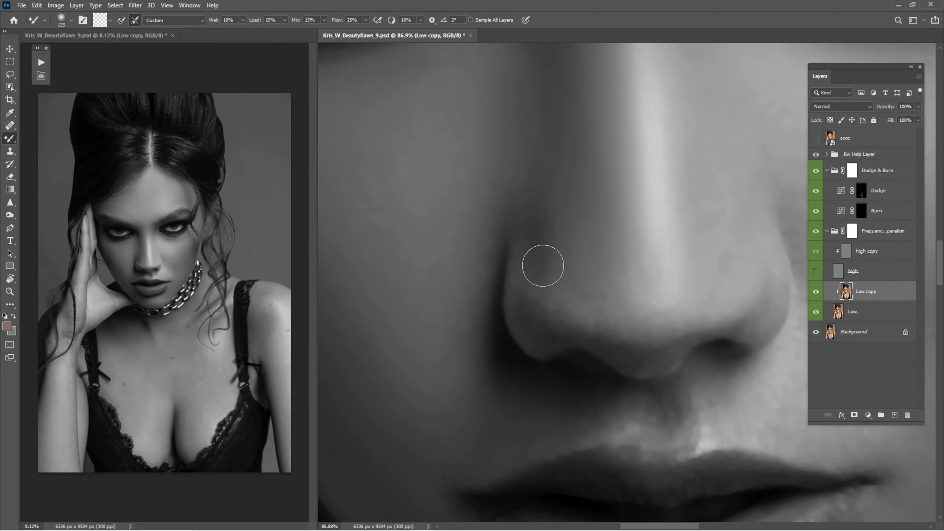
# Smooth the skin tones under the nose, around the lower lip and across the chin on the Low copy layer with the Mixer Brush
pyautogui.moveTo(645, 334); pyautogui.dragTo(609, 317)
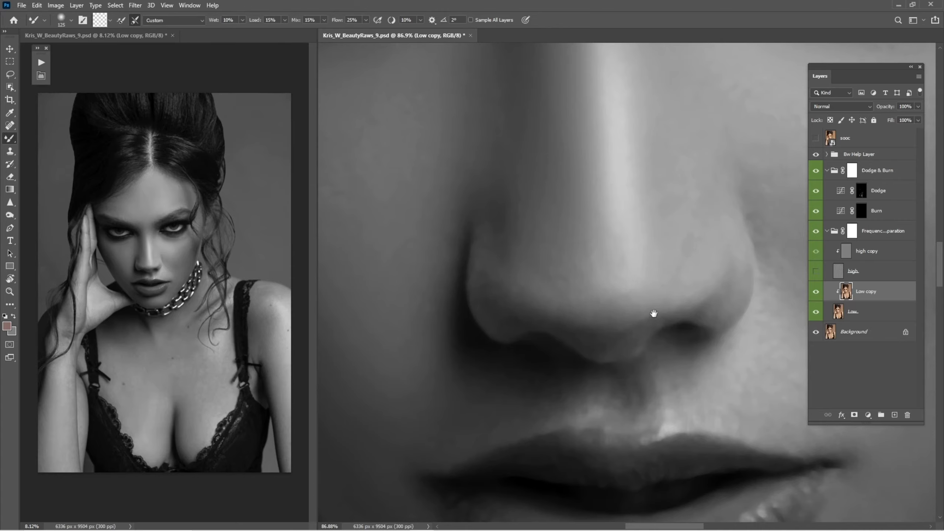
pyautogui.moveTo(653, 434); pyautogui.dragTo(603, 288)
pyautogui.moveTo(663, 288); pyautogui.dragTo(656, 207)
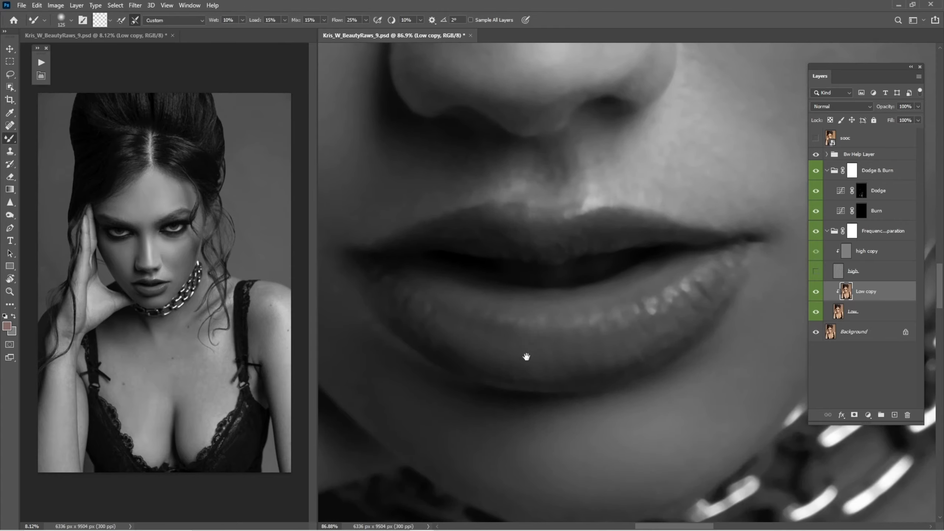
pyautogui.moveTo(540, 354); pyautogui.dragTo(588, 335)
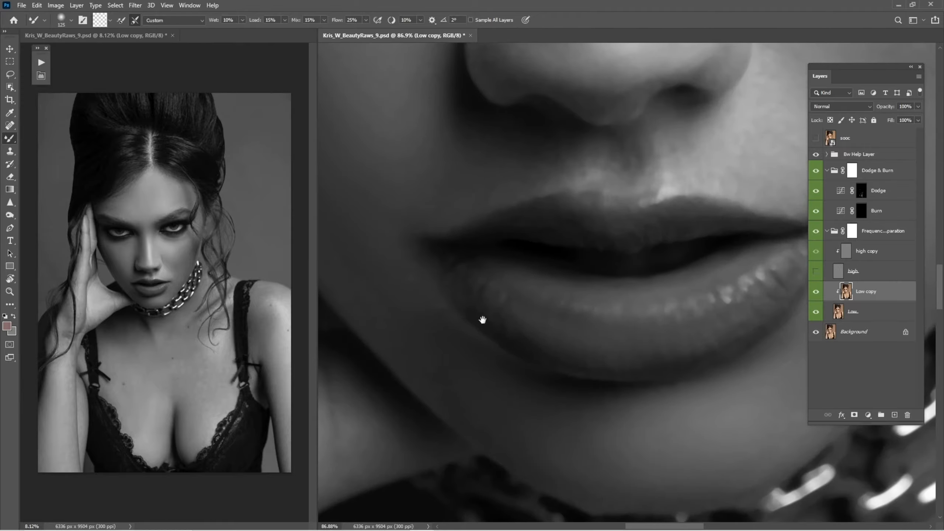
pyautogui.moveTo(591, 348); pyautogui.dragTo(478, 230)
pyautogui.moveTo(432, 264); pyautogui.dragTo(464, 331)
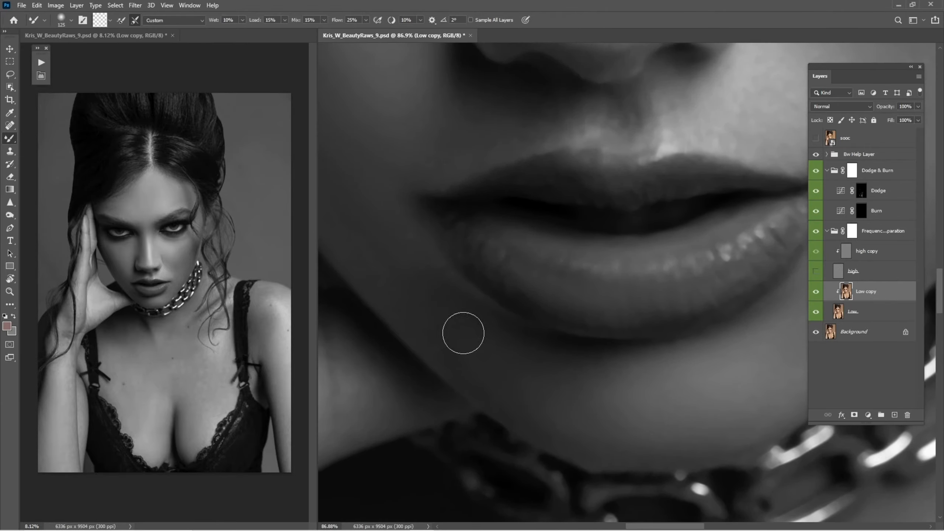
pyautogui.moveTo(628, 384)
pyautogui.mouseDown()
pyautogui.moveTo(519, 292)
pyautogui.moveTo(457, 350)
pyautogui.mouseUp()
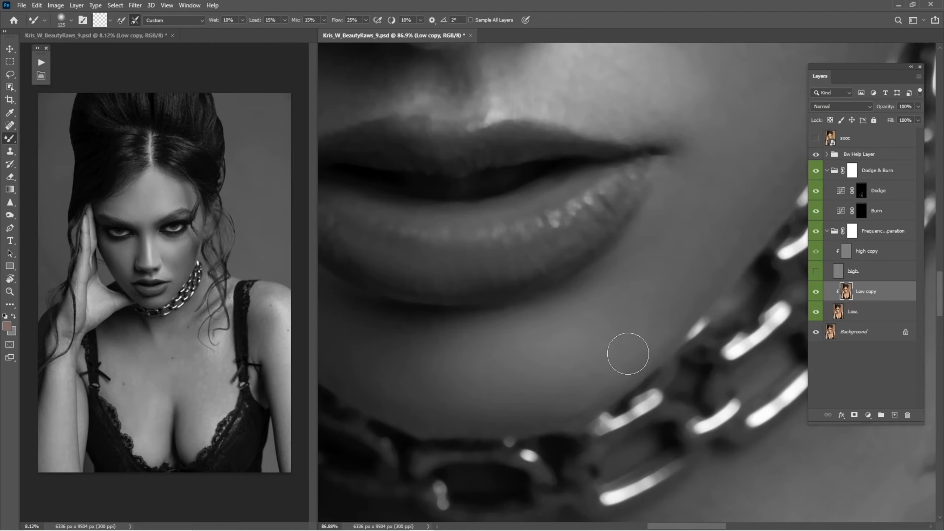
pyautogui.moveTo(558, 295); pyautogui.dragTo(653, 303)
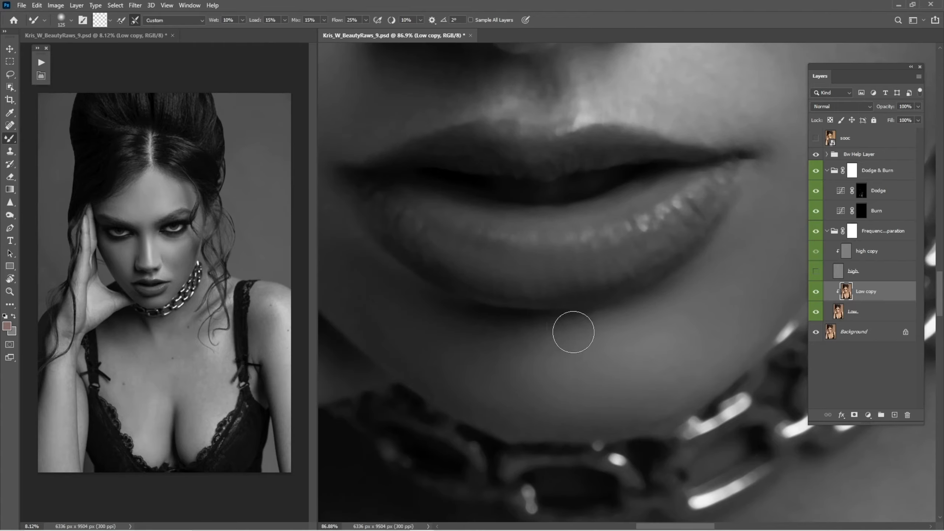
# Show the high layer again, select the Dodge curves layer's mask and switch to the Brush tool
pyautogui.click(815, 272)
pyautogui.hotkey('alt', ']')
pyautogui.hotkey('alt', ']')
pyautogui.scroll(-5, 664, 320)
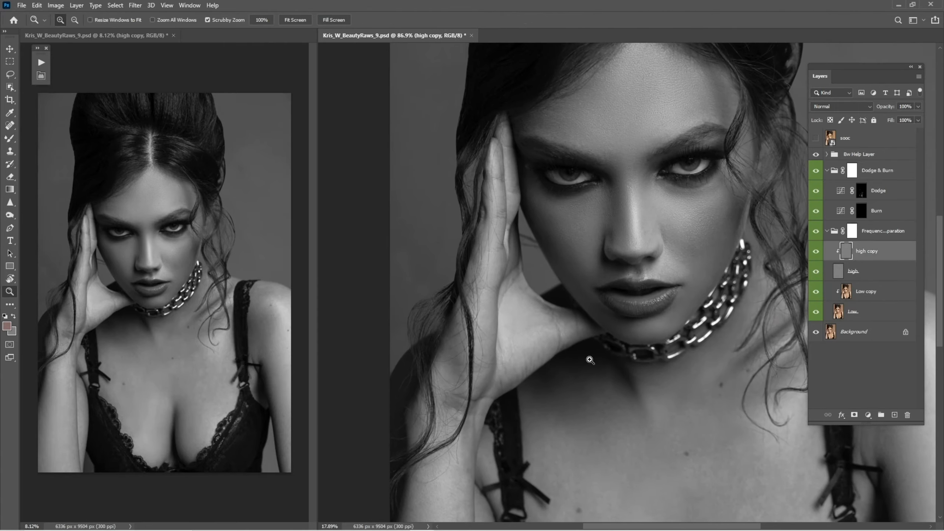
pyautogui.click(816, 231)
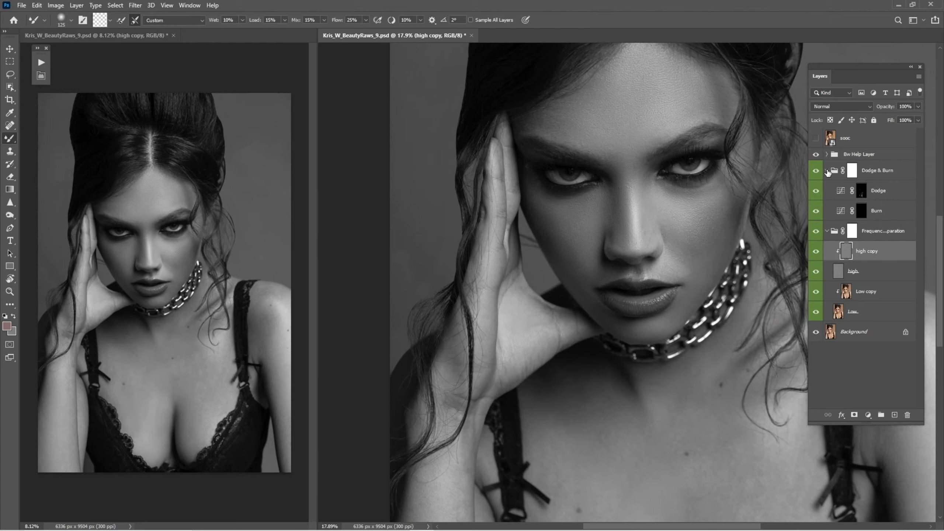
pyautogui.click(861, 191)
pyautogui.scroll(4, 727, 263)
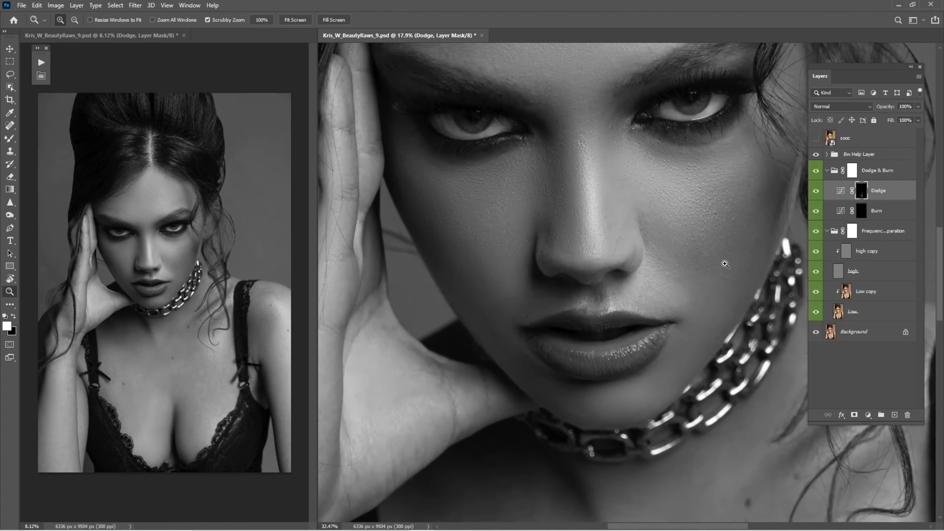
pyautogui.press('b')
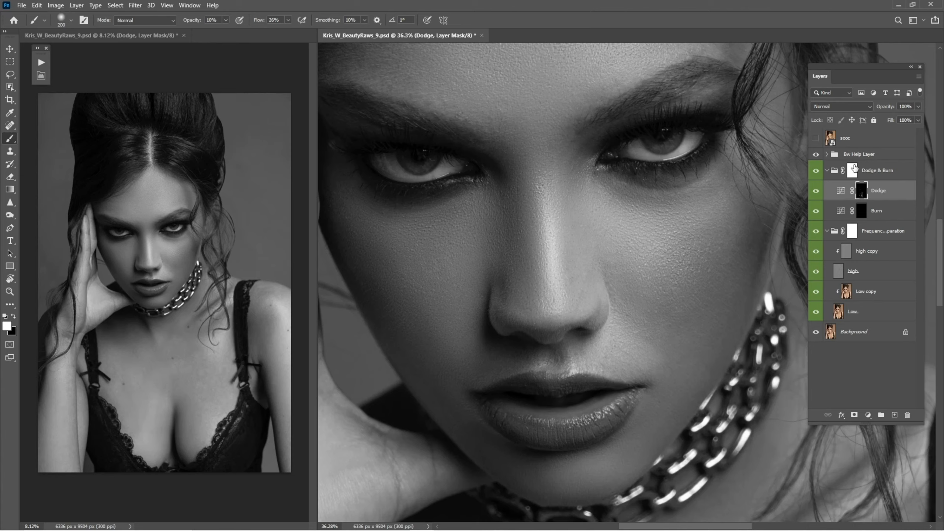
# Compare the whole portrait with the black-and-white helper and the Dodge & Burn and Frequency Separation groups toggled on and off
pyautogui.click(827, 171)
pyautogui.hotkey('ctrl', '0')
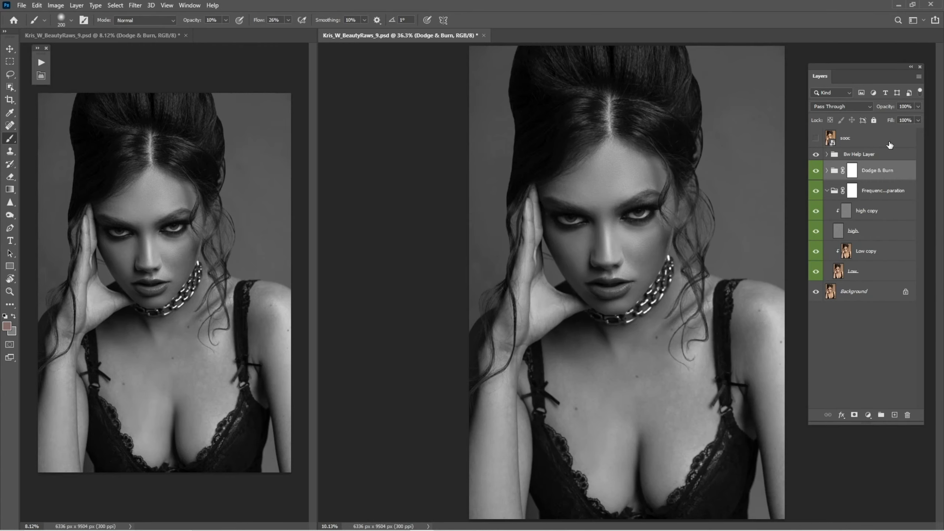
pyautogui.click(816, 154)
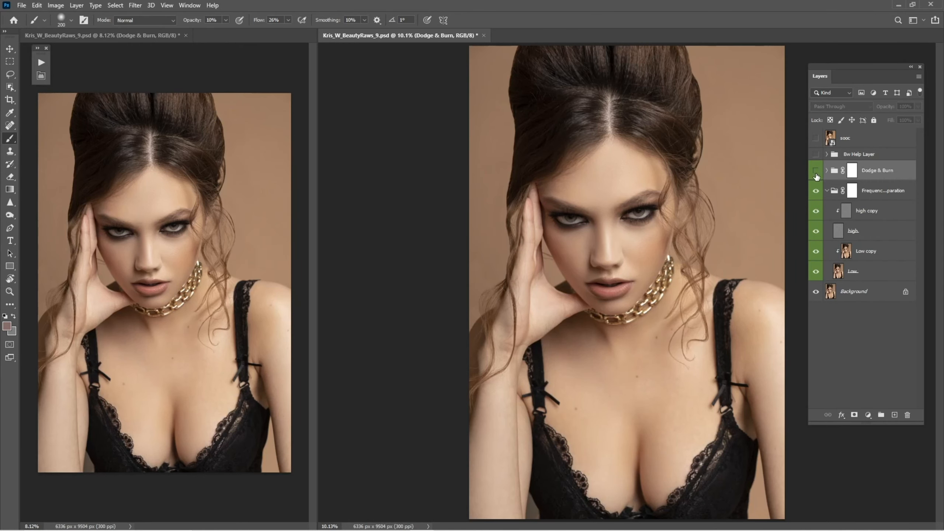
pyautogui.click(817, 178)
pyautogui.click(816, 177)
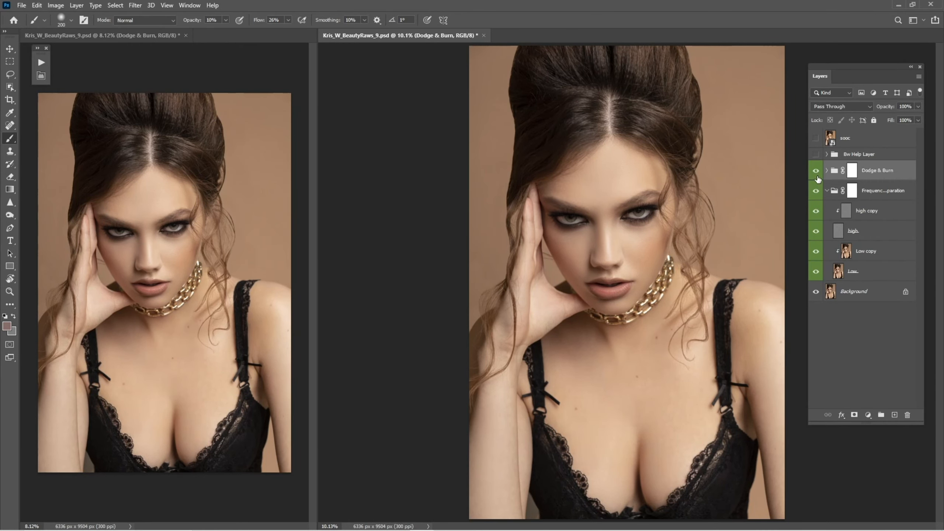
pyautogui.click(815, 154)
pyautogui.click(816, 174)
pyautogui.click(816, 174)
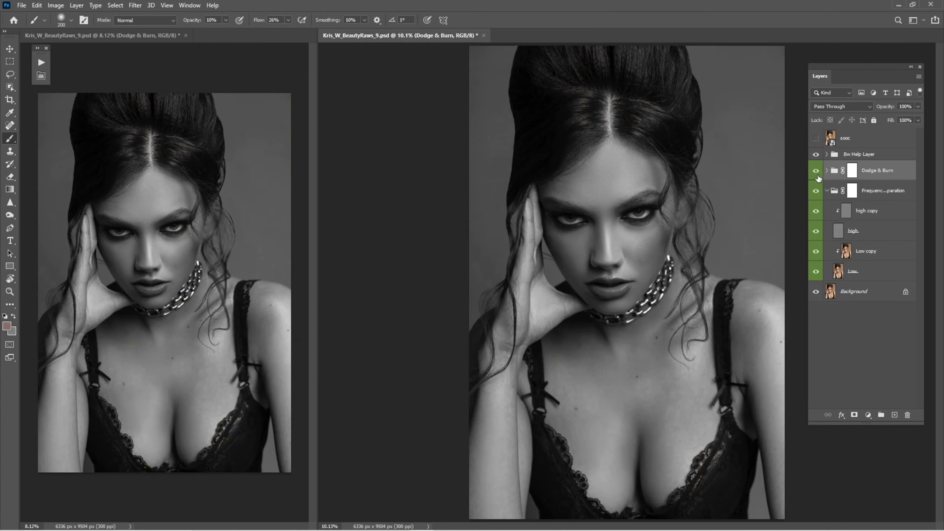
pyautogui.click(816, 178)
pyautogui.click(816, 188)
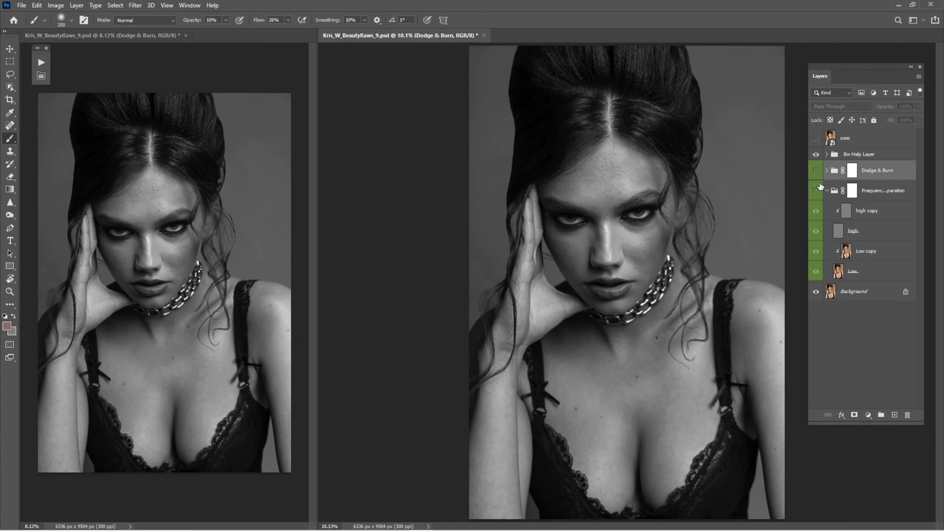
pyautogui.click(817, 189)
pyautogui.click(817, 175)
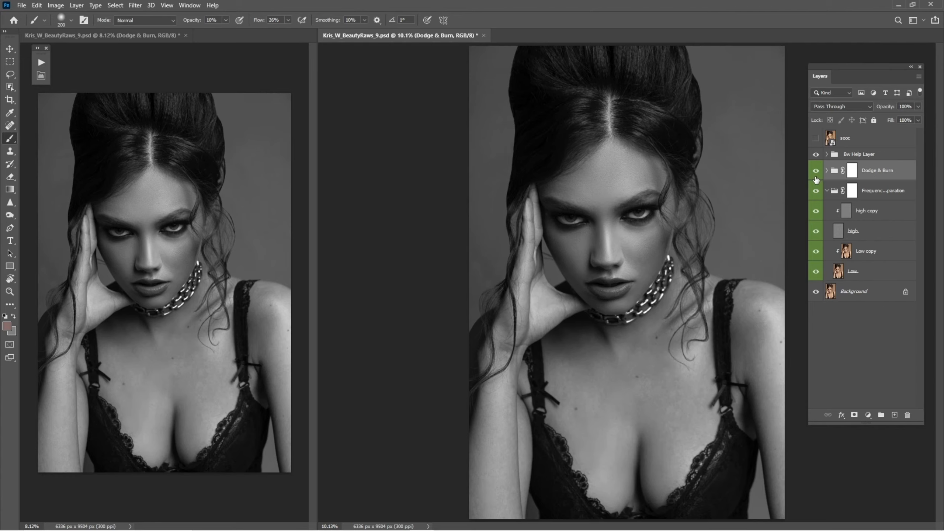
pyautogui.click(816, 179)
pyautogui.click(817, 180)
# Select the Dodge mask again with default colours, zoom into the nose bridge and shrink the brush to 90 px for dodging
pyautogui.moveTo(644, 261); pyautogui.dragTo(792, 212)
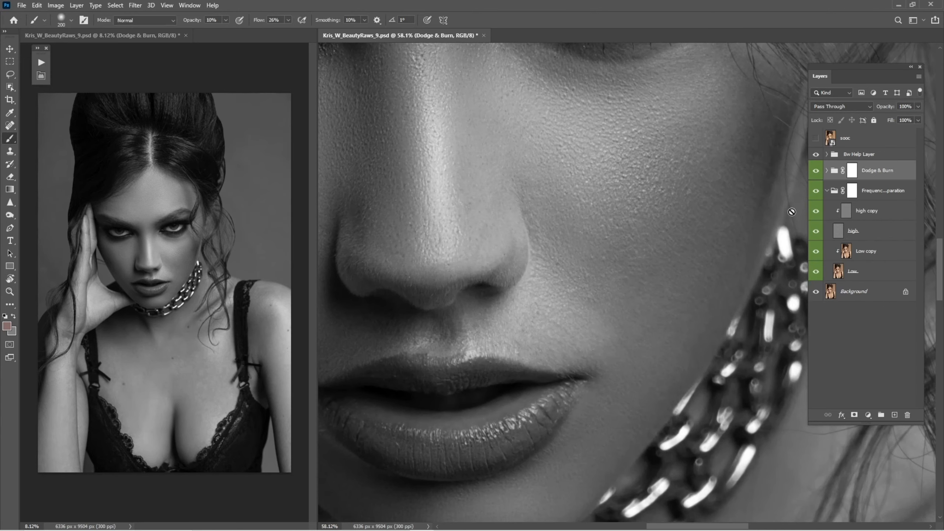
pyautogui.click(827, 175)
pyautogui.click(861, 190)
pyautogui.press('d')
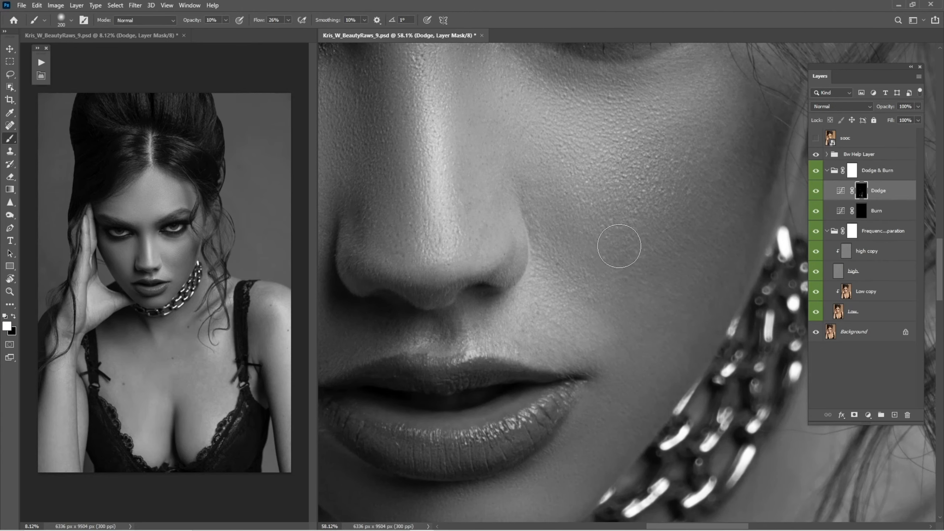
pyautogui.moveTo(544, 236); pyautogui.dragTo(608, 346)
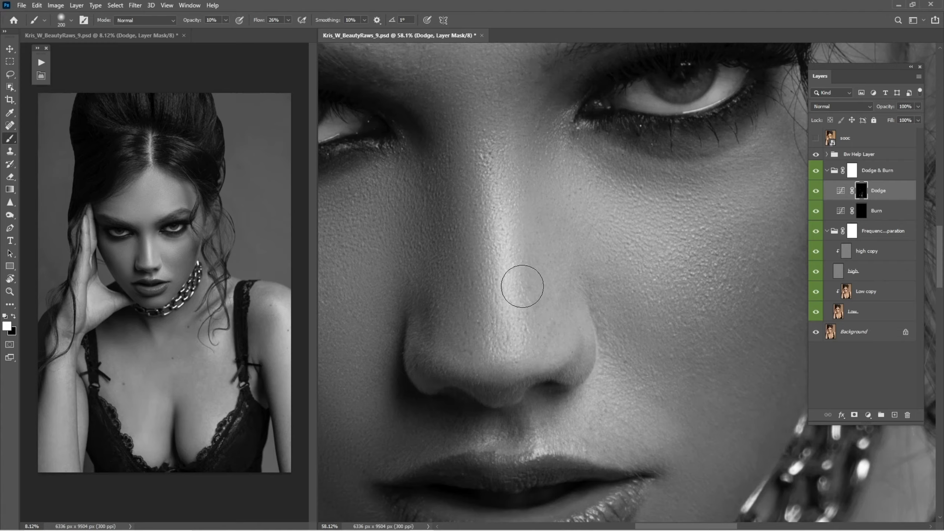
pyautogui.moveTo(504, 190); pyautogui.dragTo(517, 283)
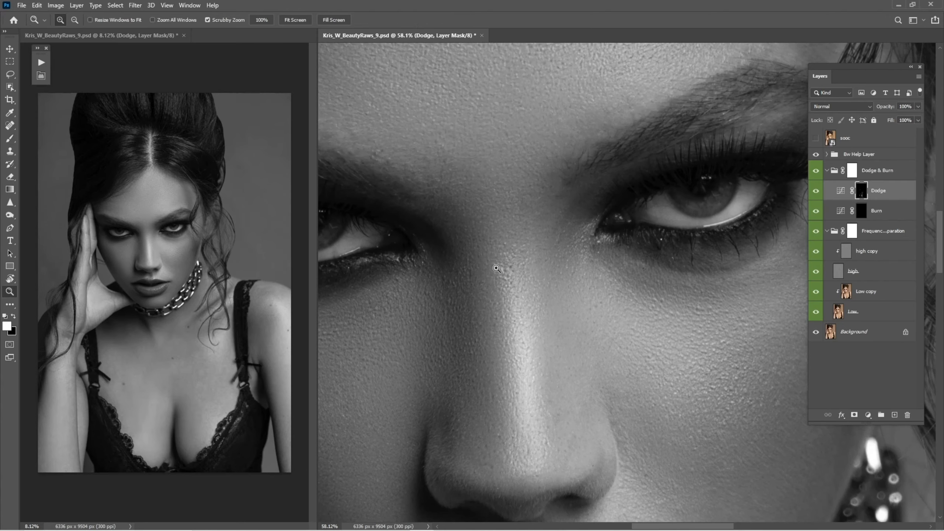
pyautogui.moveTo(501, 269); pyautogui.dragTo(562, 331)
pyautogui.press('[')
pyautogui.press('[')
pyautogui.press('[')
pyautogui.press('[')
pyautogui.press('[')
pyautogui.press('[')
pyautogui.press('[')
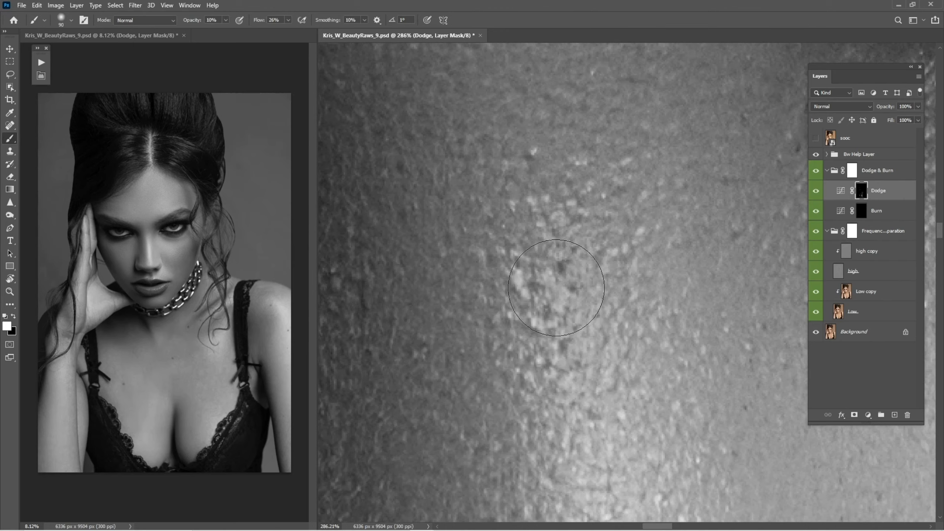
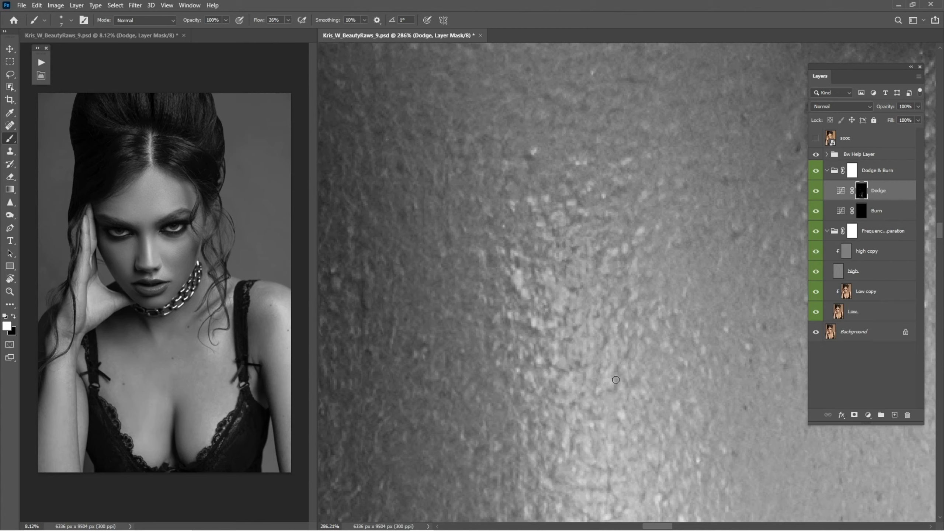
# Select the high copy layer and heal a small blemish on the nose bridge with the Spot Healing Brush
pyautogui.click(866, 251)
pyautogui.press('j')
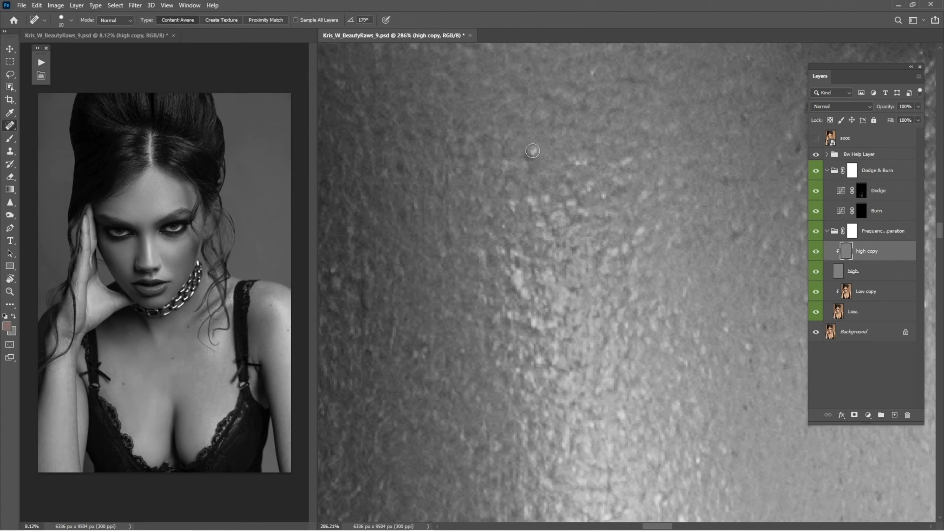
pyautogui.moveTo(531, 145); pyautogui.dragTo(542, 160)
pyautogui.hotkey('ctrl', '0')
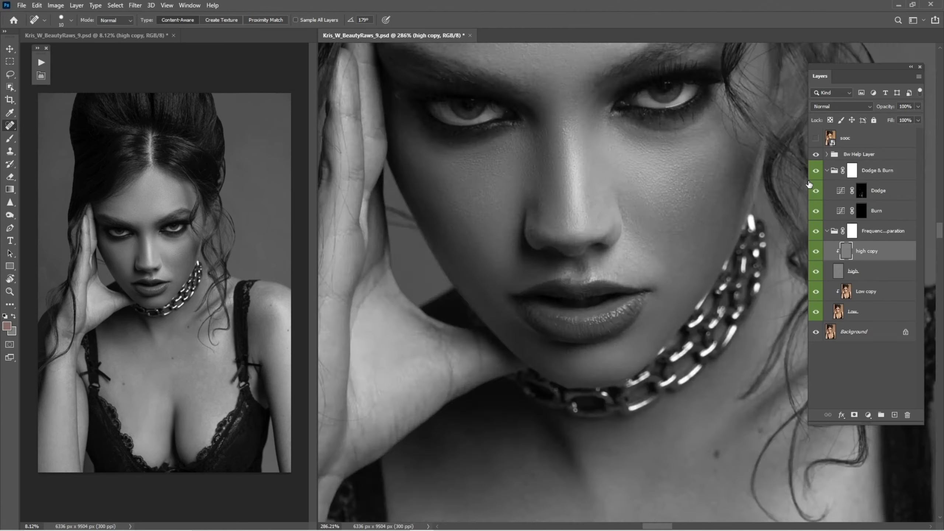
# Collapse the Dodge & Burn group, hide the black-and-white helper and compare the retouch against the original sooc layer
pyautogui.click(827, 171)
pyautogui.click(815, 154)
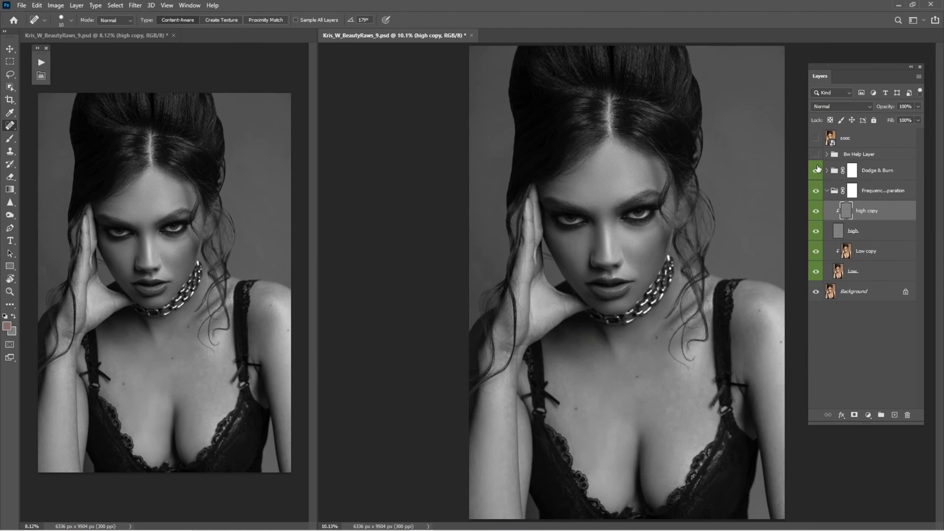
pyautogui.click(816, 139)
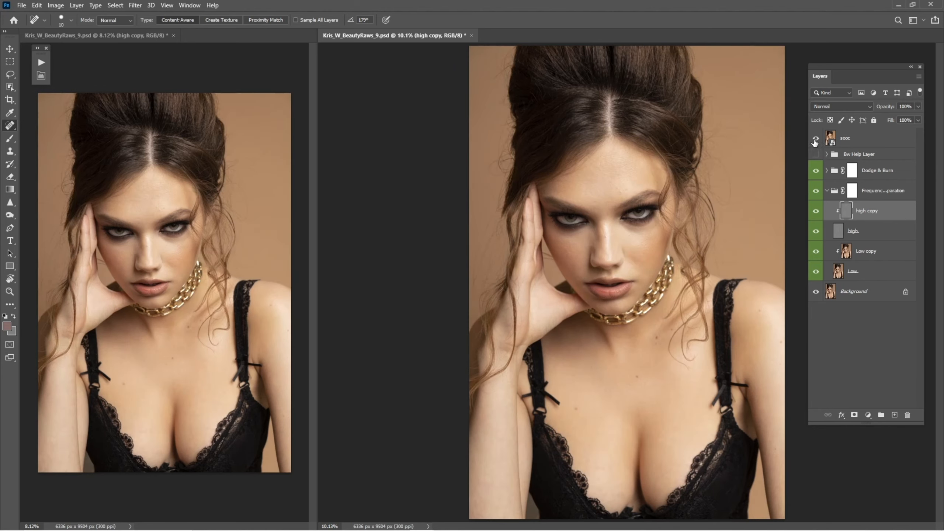
pyautogui.click(816, 139)
pyautogui.click(815, 138)
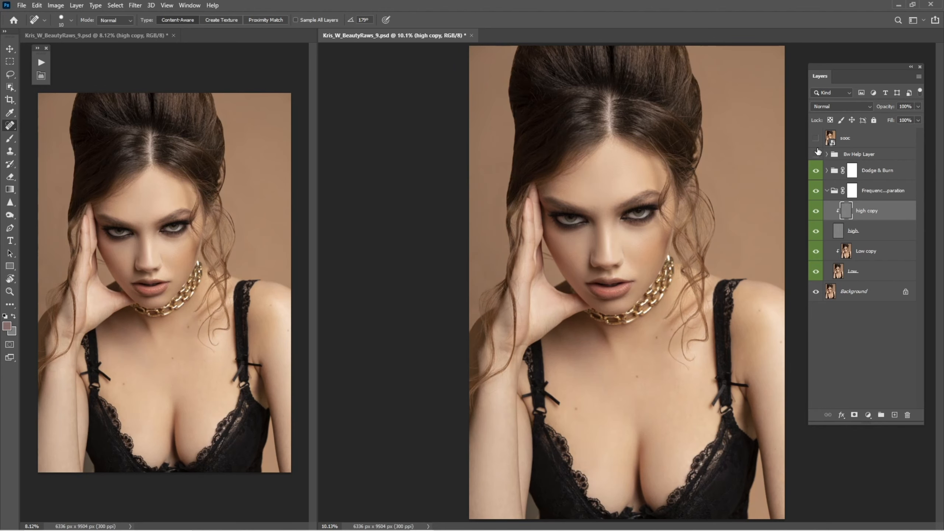
pyautogui.click(816, 140)
pyautogui.scroll(4, 667, 277)
pyautogui.scroll(-2, 628, 283)
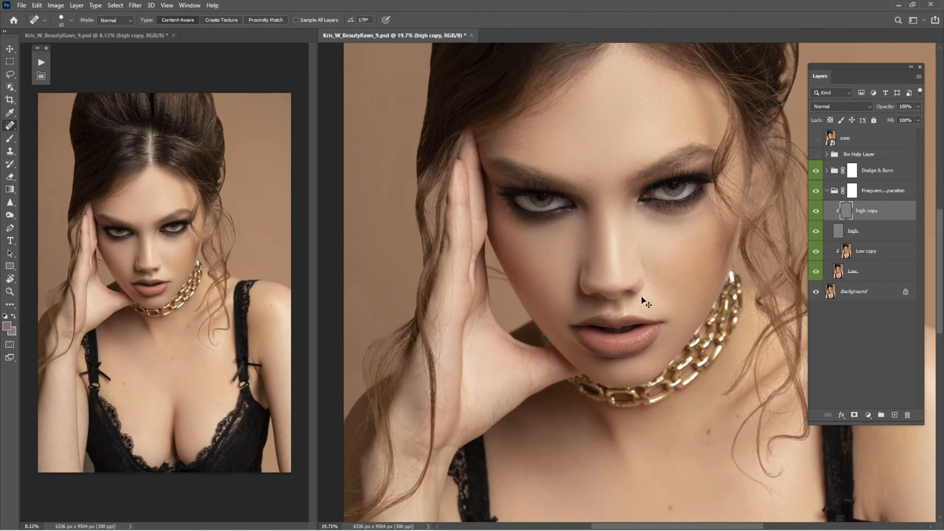
pyautogui.hotkey('ctrl', '0')
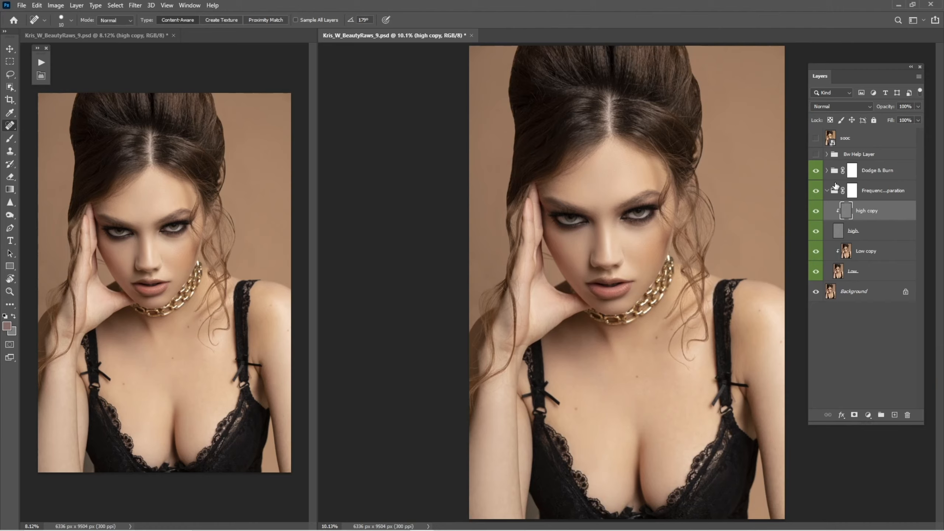
# Collapse the Frequency Separation group, select the Dodge & Burn group and compare the portrait with the sooc layer again
pyautogui.click(827, 191)
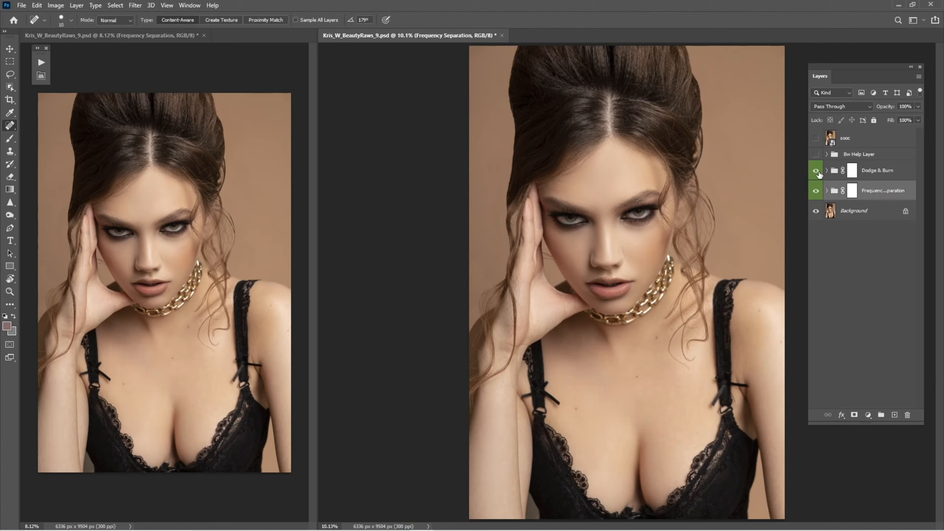
pyautogui.click(816, 139)
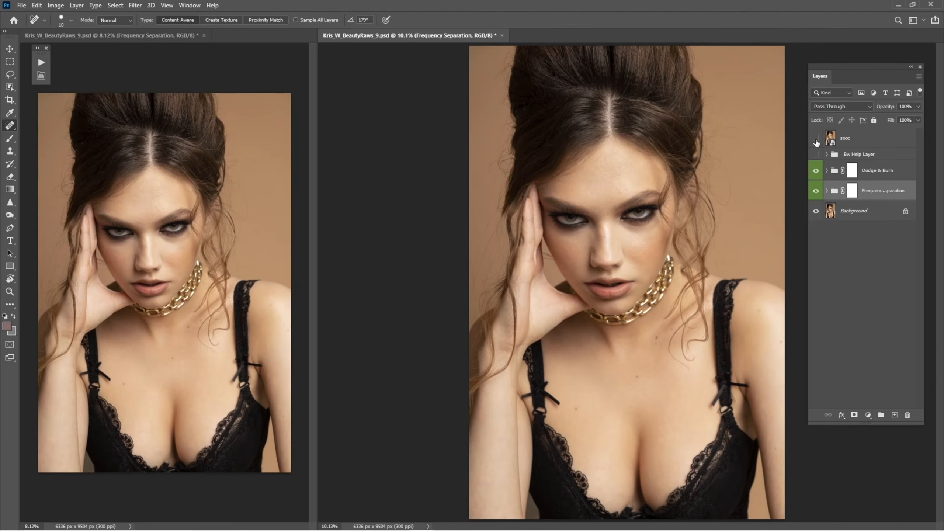
pyautogui.click(883, 176)
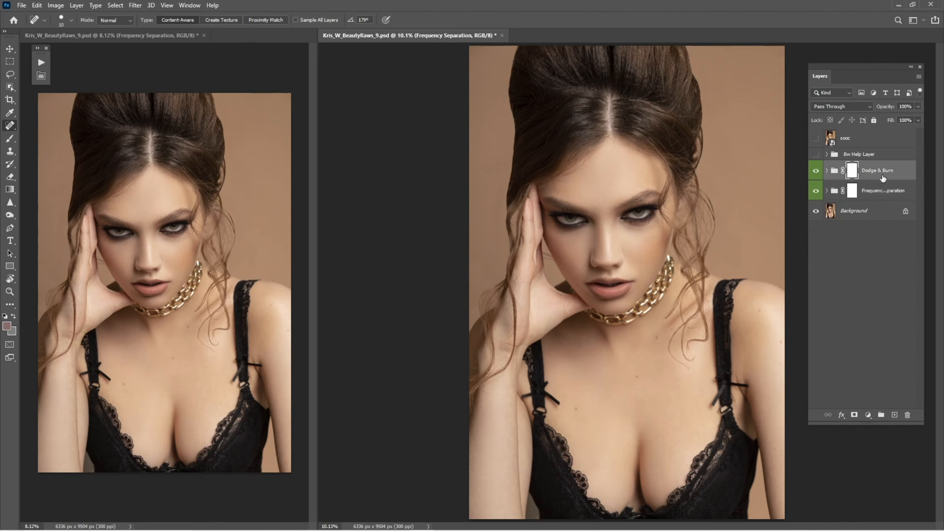
pyautogui.click(816, 139)
pyautogui.click(816, 139)
pyautogui.press('z')
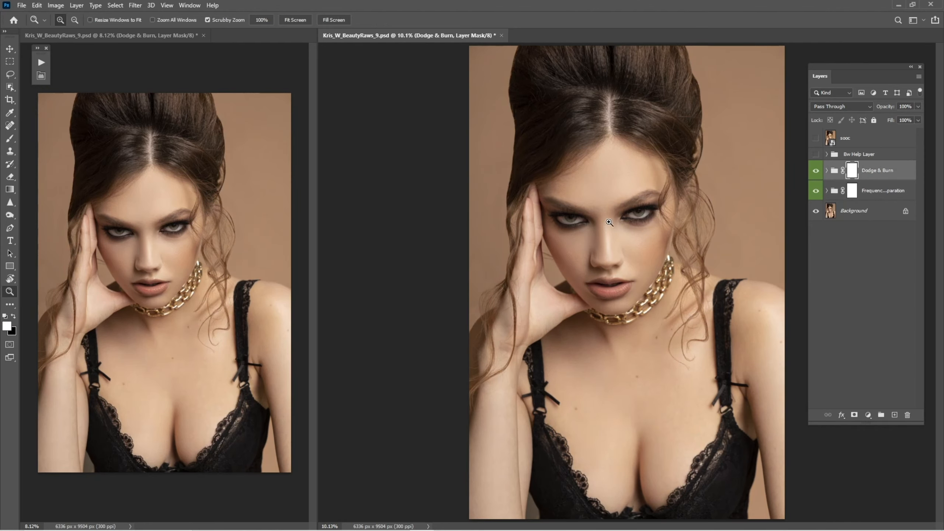
pyautogui.moveTo(611, 225); pyautogui.dragTo(701, 217)
pyautogui.press('j')
pyautogui.hotkey('ctrl', '0')
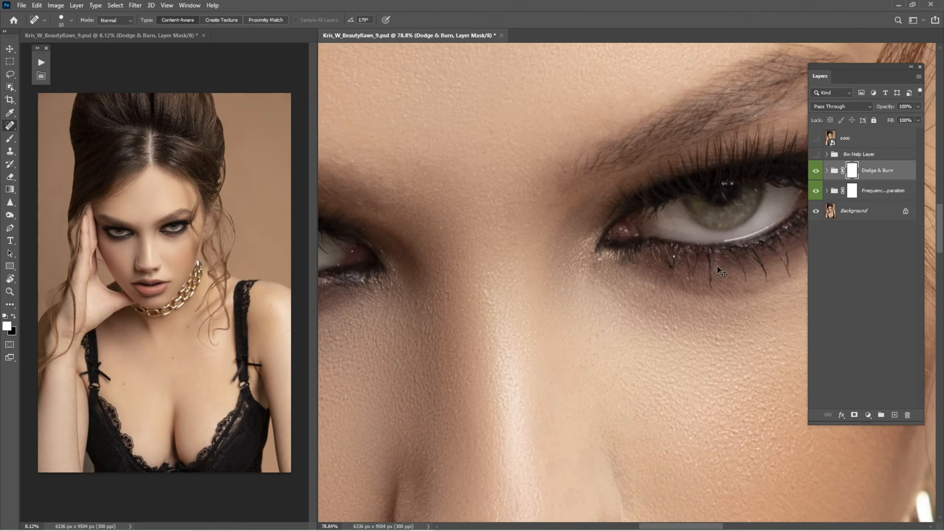
# Run the Eyes Plus - All in action from the Retouching Action set, accepting a 5.0-pixel Gaussian Blur radius
pyautogui.click(41, 63)
pyautogui.click(77, 72)
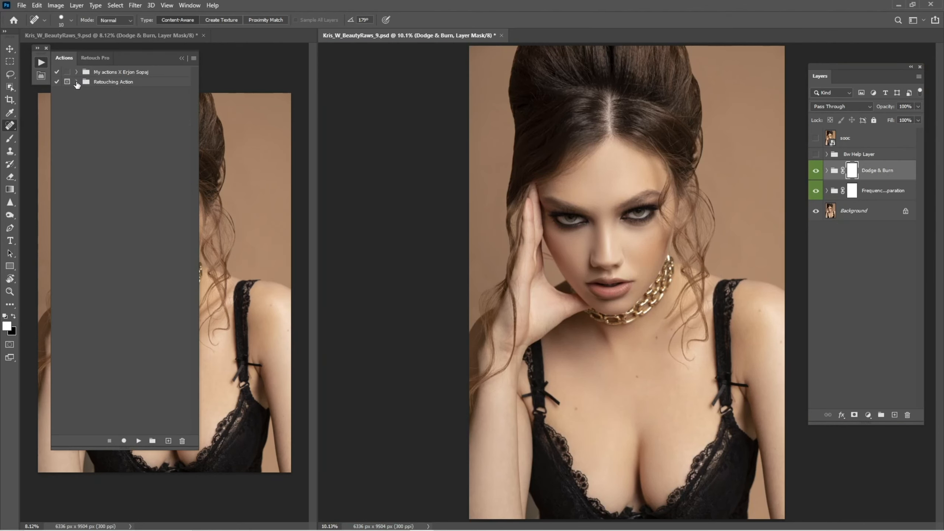
pyautogui.click(76, 81)
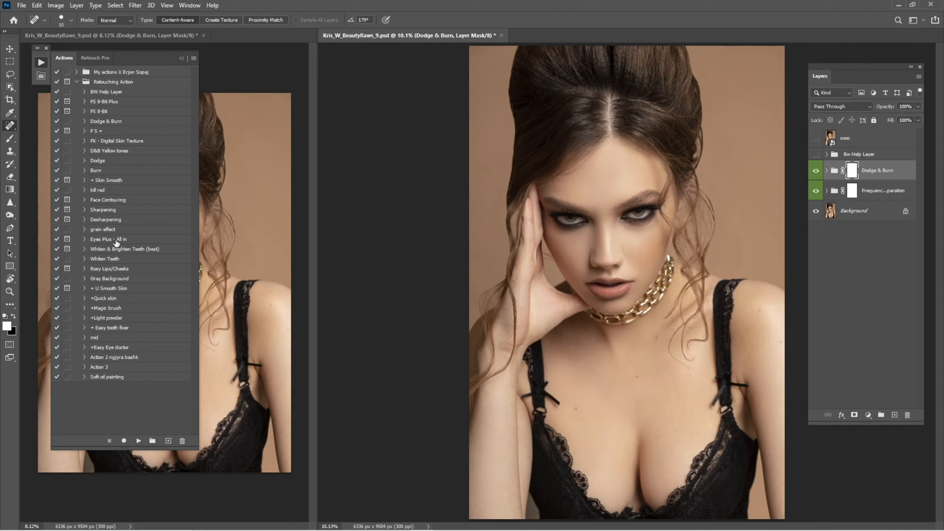
pyautogui.click(117, 242)
pyautogui.click(139, 441)
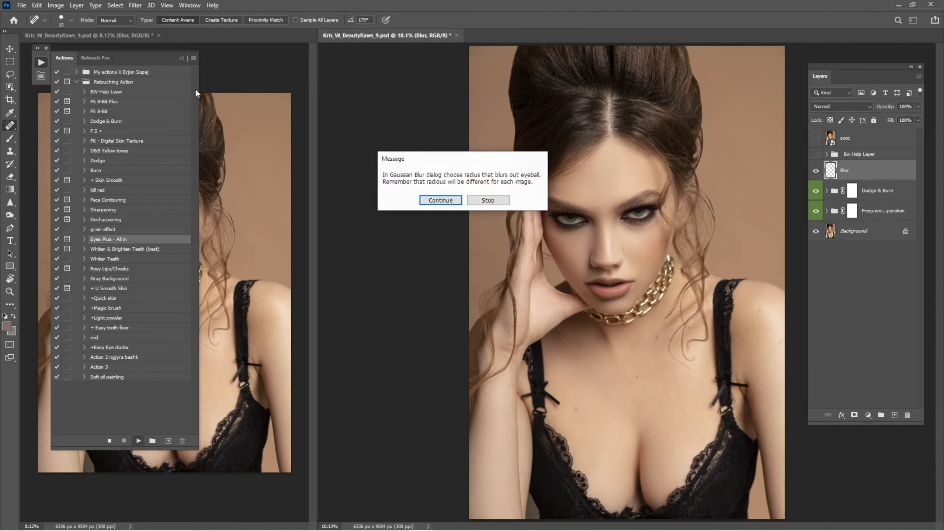
pyautogui.click(450, 199)
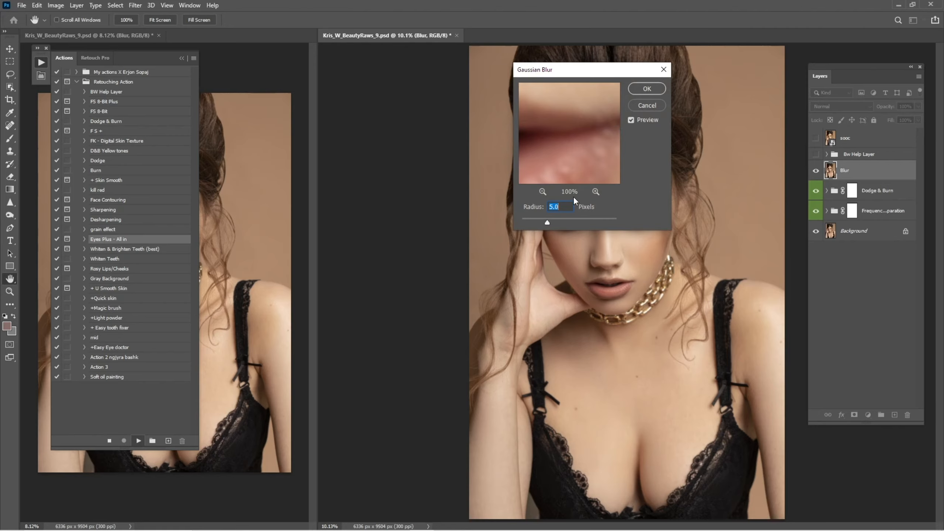
pyautogui.click(543, 192)
pyautogui.moveTo(555, 102); pyautogui.dragTo(595, 192)
pyautogui.moveTo(568, 153); pyautogui.dragTo(563, 113)
pyautogui.click(647, 89)
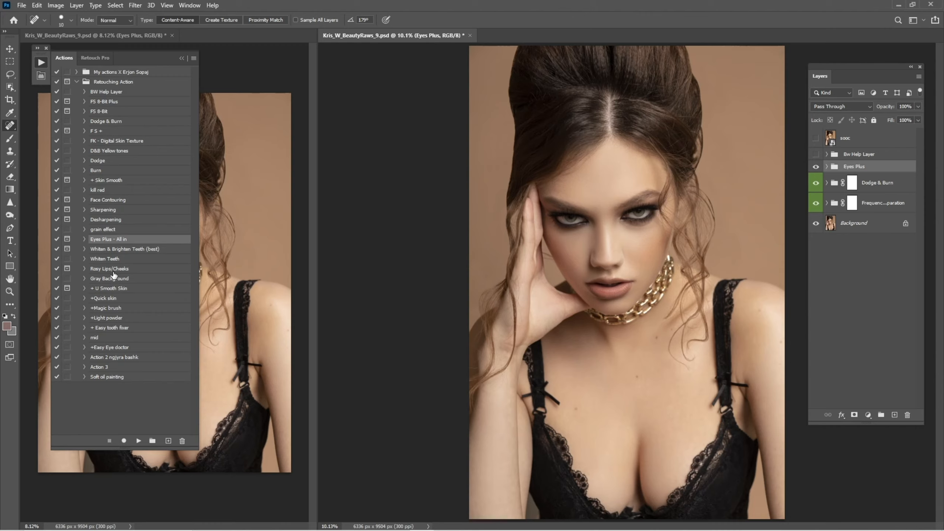
# Run the Rosy Lips/Cheeks action and collapse the Actions panel
pyautogui.click(113, 273)
pyautogui.click(138, 441)
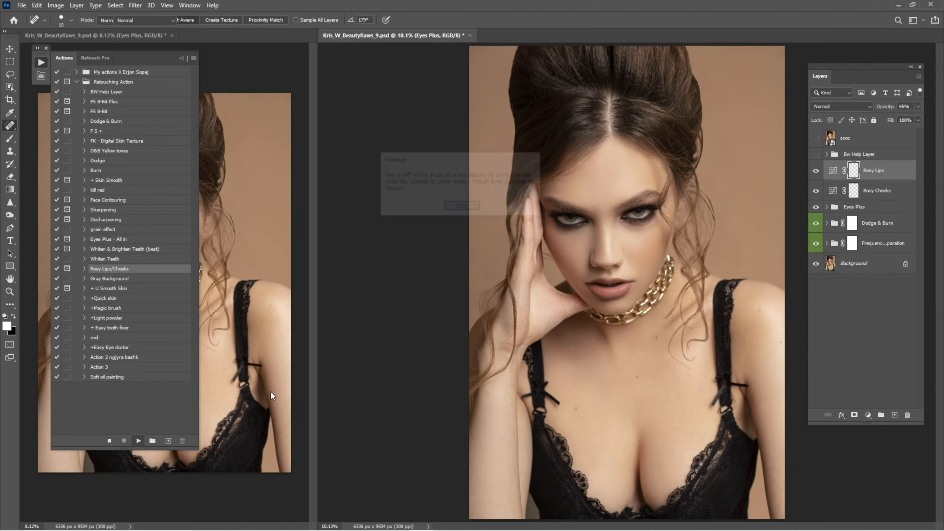
pyautogui.click(464, 207)
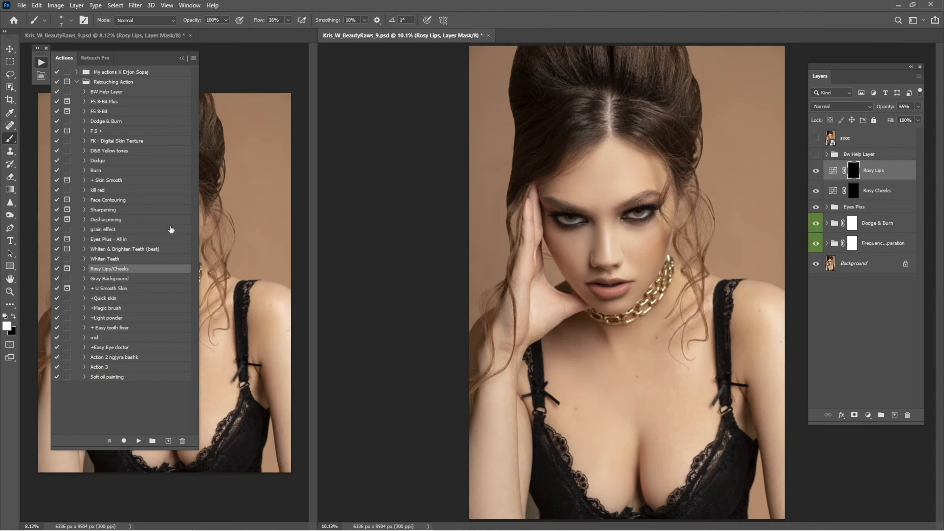
pyautogui.click(182, 58)
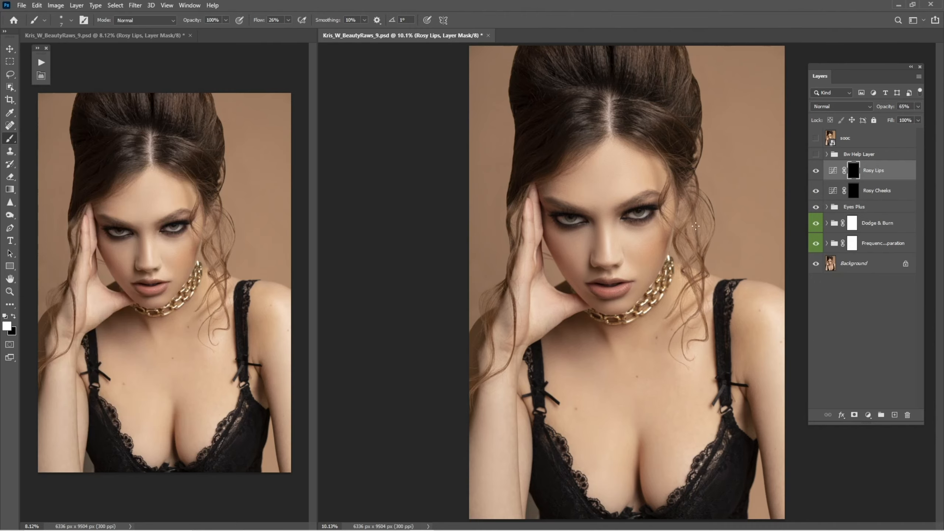
# Expand the Eyes Plus group, select the Remove Veins mask and paint white over the first eye's white with an enlarged brush
pyautogui.click(827, 207)
pyautogui.click(861, 306)
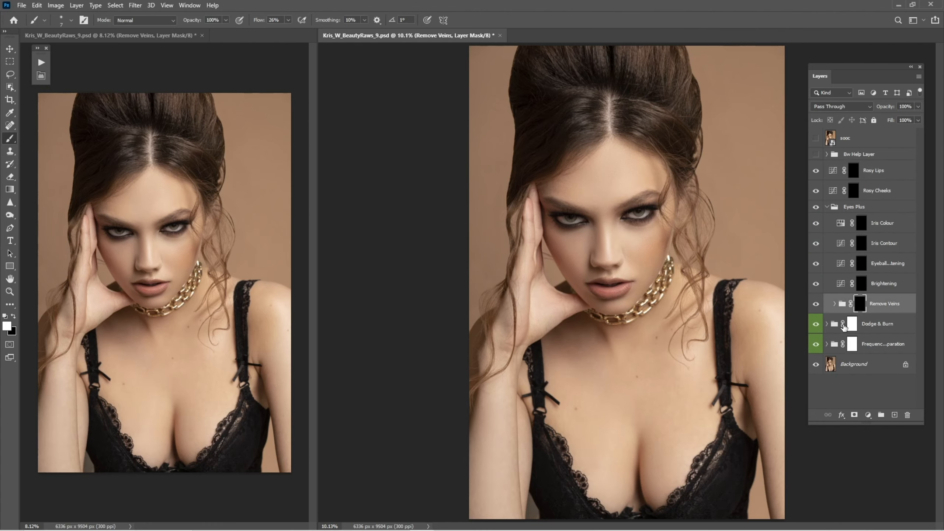
pyautogui.press('z')
pyautogui.moveTo(568, 244)
pyautogui.mouseDown()
pyautogui.moveTo(617, 269)
pyautogui.moveTo(656, 272)
pyautogui.mouseUp()
pyautogui.press('b')
pyautogui.scroll(-2, 677, 271)
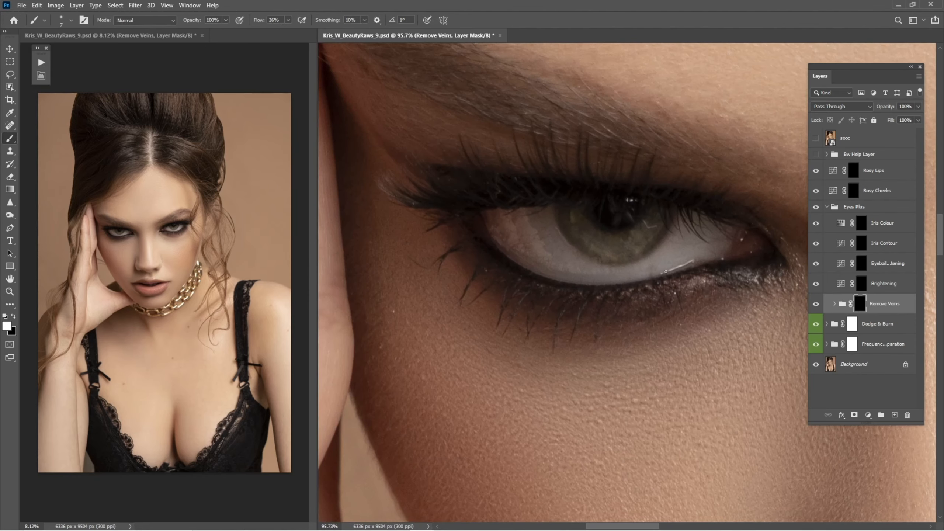
pyautogui.click(835, 305)
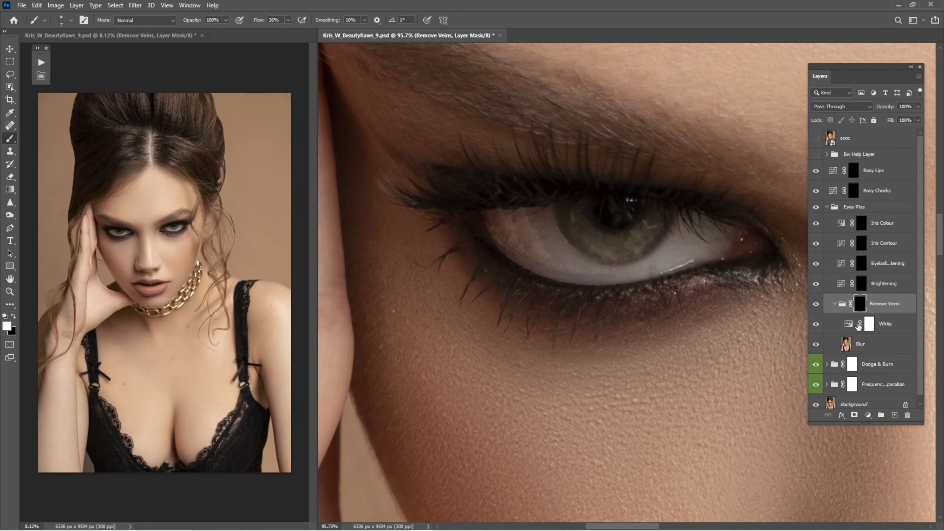
pyautogui.click(835, 304)
pyautogui.press('z')
pyautogui.press('b')
pyautogui.moveTo(589, 246); pyautogui.dragTo(576, 281)
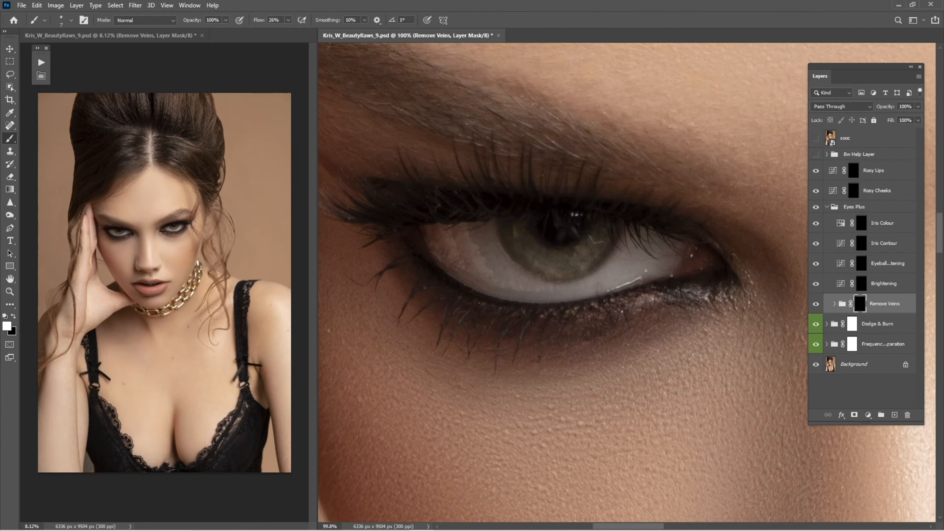
pyautogui.press(']')
pyautogui.press(']')
pyautogui.press(']')
pyautogui.moveTo(476, 264)
pyautogui.mouseDown()
pyautogui.moveTo(475, 239)
pyautogui.moveTo(465, 239)
pyautogui.moveTo(482, 272)
pyautogui.moveTo(457, 244)
pyautogui.moveTo(536, 296)
pyautogui.moveTo(583, 286)
pyautogui.moveTo(570, 296)
pyautogui.moveTo(629, 260)
pyautogui.moveTo(631, 269)
pyautogui.moveTo(653, 268)
pyautogui.moveTo(638, 253)
pyautogui.moveTo(644, 265)
pyautogui.moveTo(620, 273)
pyautogui.moveTo(667, 254)
pyautogui.moveTo(579, 289)
pyautogui.moveTo(468, 271)
pyautogui.moveTo(448, 261)
pyautogui.moveTo(483, 252)
pyautogui.moveTo(455, 239)
pyautogui.moveTo(493, 275)
pyautogui.moveTo(536, 289)
pyautogui.moveTo(589, 287)
pyautogui.moveTo(639, 255)
pyautogui.mouseUp()
pyautogui.press('[')
pyautogui.press('[')
pyautogui.press(']')
pyautogui.press('[')
# Paint over the second eye's white on the Remove Veins mask
pyautogui.hscroll(10, 669, 260)
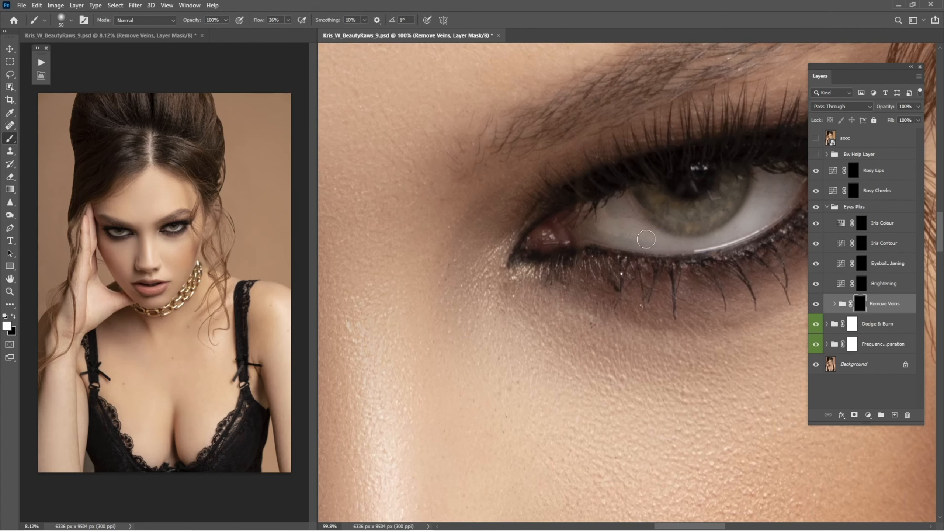
pyautogui.moveTo(621, 236)
pyautogui.mouseDown()
pyautogui.moveTo(560, 247)
pyautogui.moveTo(622, 255)
pyautogui.moveTo(717, 198)
pyautogui.moveTo(703, 213)
pyautogui.mouseUp()
pyautogui.press(']')
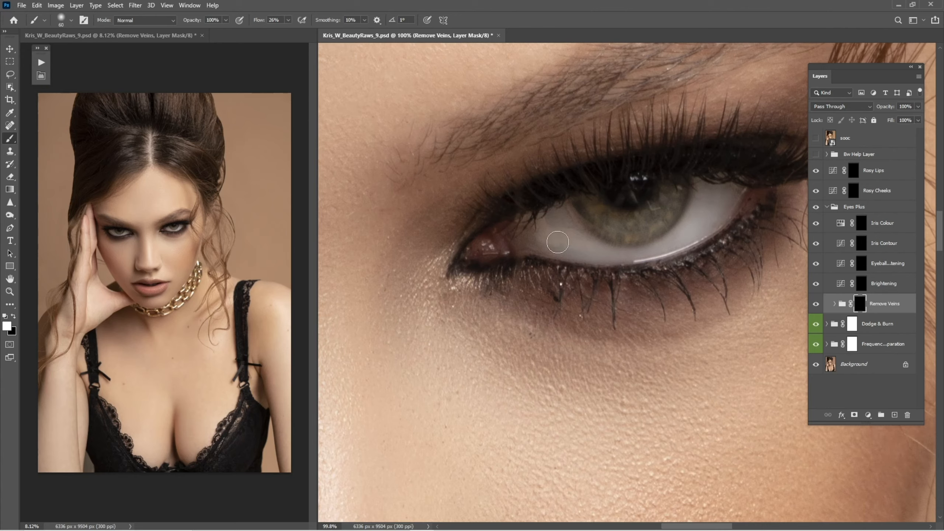
pyautogui.moveTo(559, 244)
pyautogui.mouseDown()
pyautogui.moveTo(562, 211)
pyautogui.moveTo(562, 233)
pyautogui.mouseUp()
pyautogui.press('[')
pyautogui.moveTo(497, 262); pyautogui.dragTo(738, 255)
pyautogui.moveTo(397, 273); pyautogui.dragTo(583, 262)
pyautogui.moveTo(480, 264); pyautogui.dragTo(590, 286)
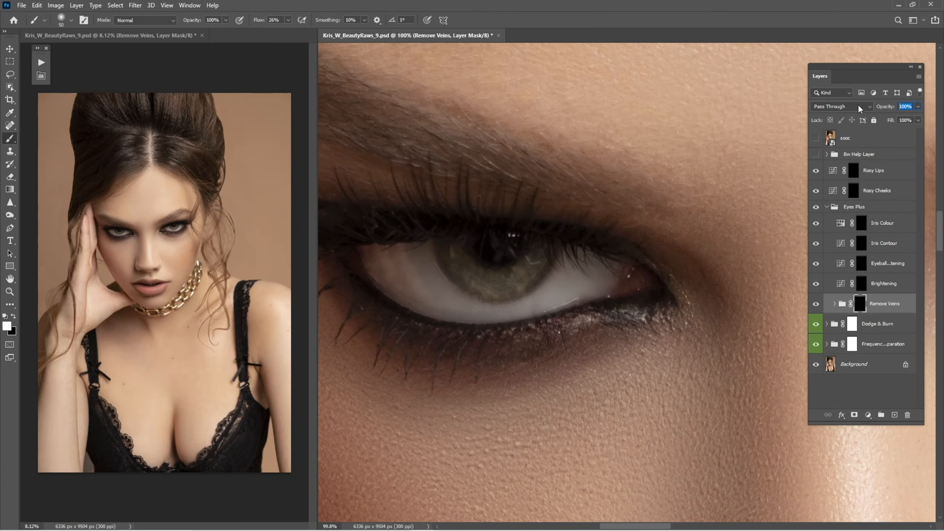
# Set the Remove Veins group's opacity to 25%
pyautogui.press('BackSpace')
pyautogui.click(696, 308)
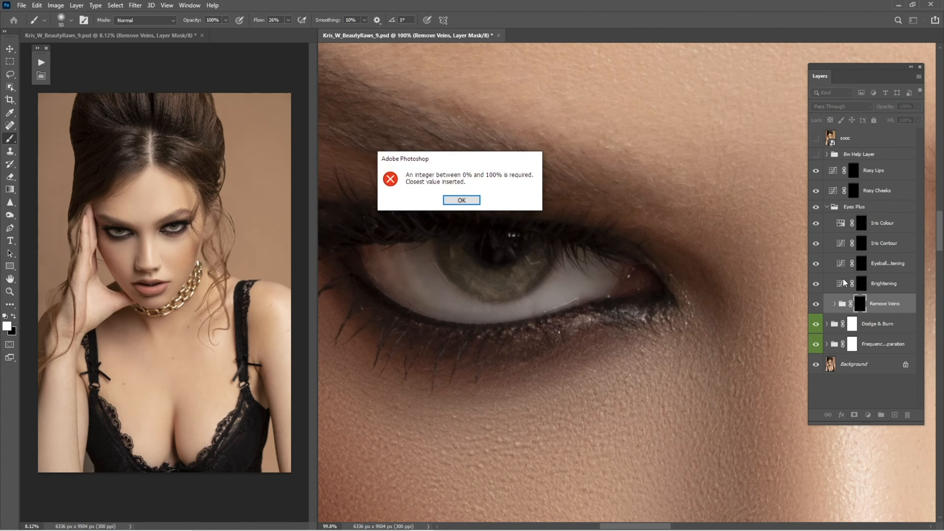
pyautogui.press('Return')
pyautogui.write('25')
pyautogui.press('Return')
# Select the Brightening layer mask and paint over the whites of both eyes with varying brush sizes
pyautogui.click(864, 284)
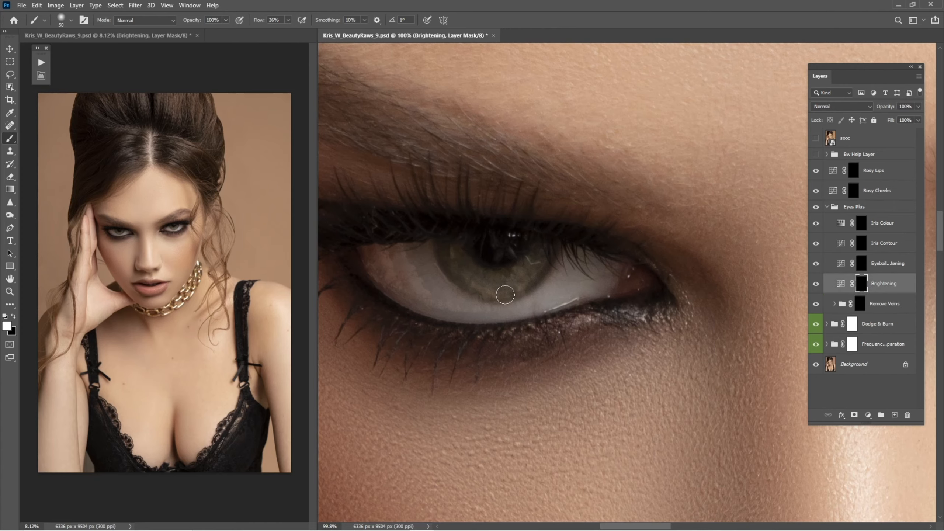
pyautogui.moveTo(528, 306); pyautogui.dragTo(579, 314)
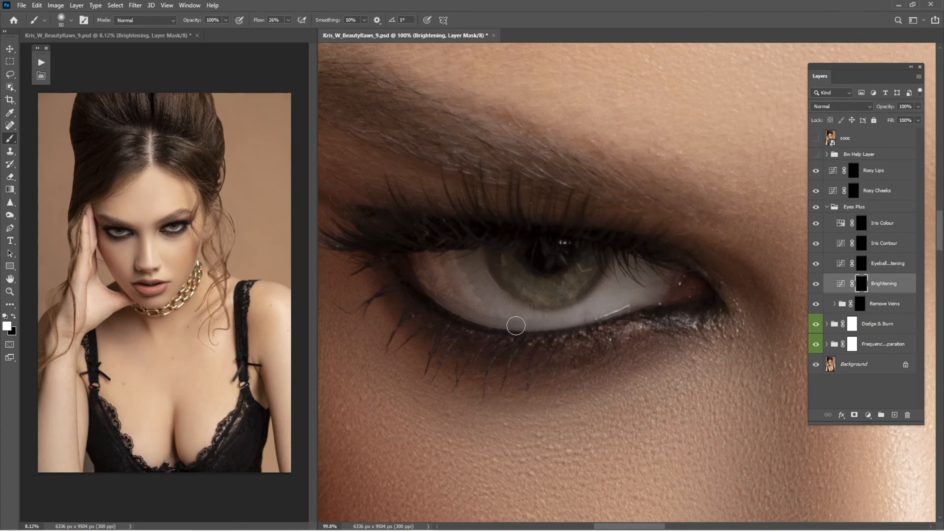
pyautogui.press(']')
pyautogui.press(']')
pyautogui.press(']')
pyautogui.moveTo(459, 267)
pyautogui.mouseDown()
pyautogui.moveTo(448, 289)
pyautogui.moveTo(464, 299)
pyautogui.moveTo(497, 303)
pyautogui.moveTo(508, 317)
pyautogui.moveTo(544, 310)
pyautogui.mouseUp()
pyautogui.press('[')
pyautogui.moveTo(623, 275)
pyautogui.mouseDown()
pyautogui.moveTo(608, 302)
pyautogui.moveTo(653, 277)
pyautogui.moveTo(632, 269)
pyautogui.moveTo(629, 292)
pyautogui.moveTo(645, 297)
pyautogui.moveTo(614, 292)
pyautogui.moveTo(564, 320)
pyautogui.moveTo(592, 315)
pyautogui.moveTo(497, 315)
pyautogui.moveTo(446, 273)
pyautogui.moveTo(428, 274)
pyautogui.moveTo(474, 263)
pyautogui.moveTo(461, 280)
pyautogui.mouseUp()
pyautogui.moveTo(639, 297); pyautogui.dragTo(386, 253)
pyautogui.moveTo(736, 242); pyautogui.dragTo(516, 282)
pyautogui.moveTo(593, 268); pyautogui.dragTo(586, 286)
pyautogui.moveTo(655, 276)
pyautogui.mouseDown()
pyautogui.moveTo(667, 254)
pyautogui.moveTo(656, 269)
pyautogui.moveTo(674, 265)
pyautogui.moveTo(662, 246)
pyautogui.moveTo(649, 270)
pyautogui.moveTo(598, 301)
pyautogui.moveTo(549, 303)
pyautogui.moveTo(498, 269)
pyautogui.moveTo(486, 287)
pyautogui.moveTo(514, 268)
pyautogui.moveTo(467, 278)
pyautogui.moveTo(514, 268)
pyautogui.mouseUp()
pyautogui.press('[')
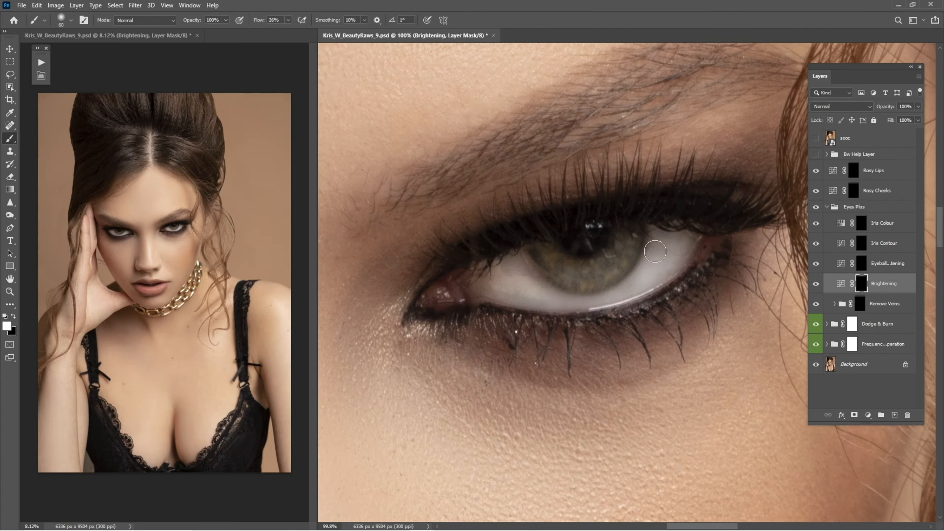
# Toggle the Brightening layer off and on to compare the eyes at a wider view
pyautogui.scroll(-5, 680, 270)
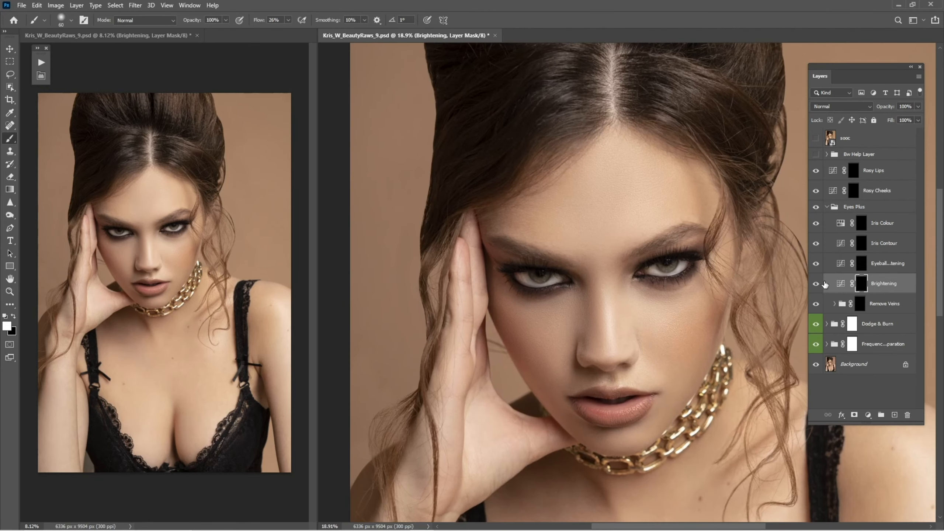
pyautogui.click(816, 284)
pyautogui.click(817, 284)
pyautogui.write('4')
# Select the Eyeball Brightening layer mask, zoom into an eye and paint over its white
pyautogui.click(862, 265)
pyautogui.press('z')
pyautogui.moveTo(544, 268); pyautogui.dragTo(632, 268)
pyautogui.press('b')
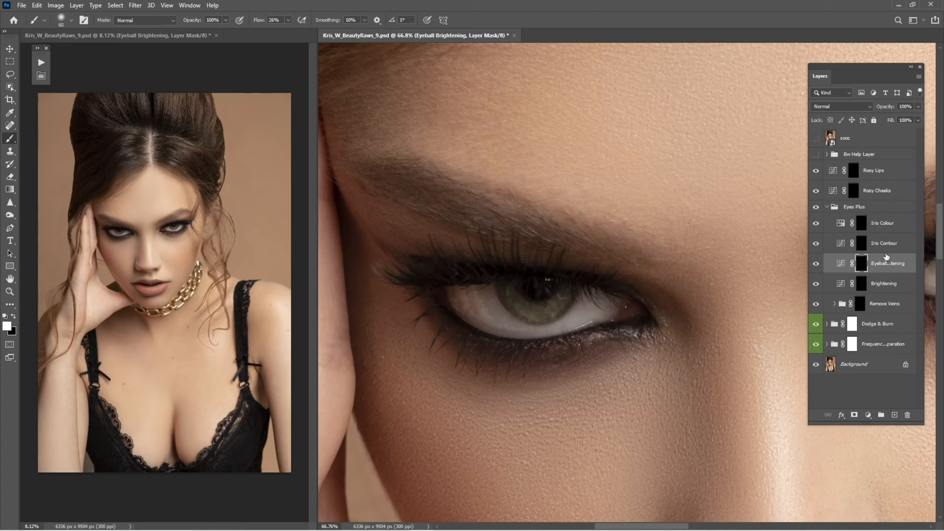
pyautogui.press('z')
pyautogui.moveTo(502, 339); pyautogui.dragTo(591, 339)
pyautogui.press('b')
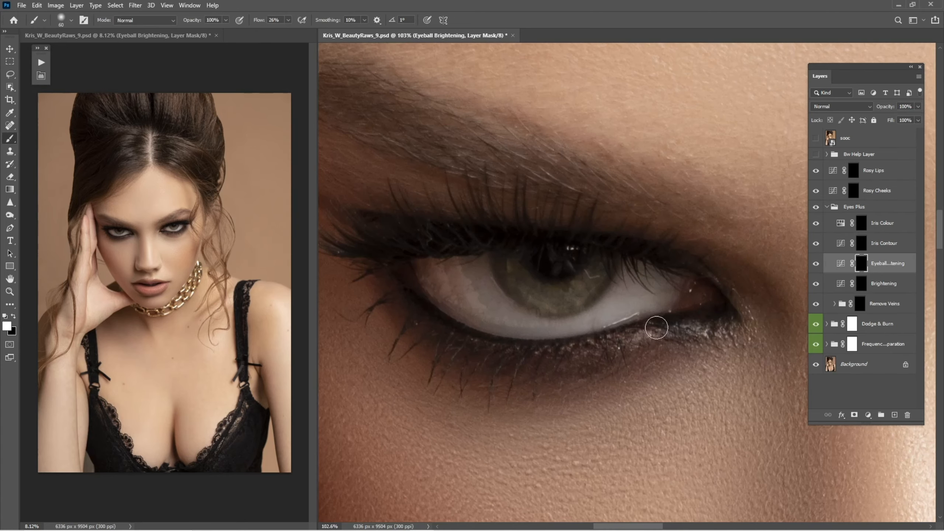
pyautogui.moveTo(605, 292); pyautogui.dragTo(616, 316)
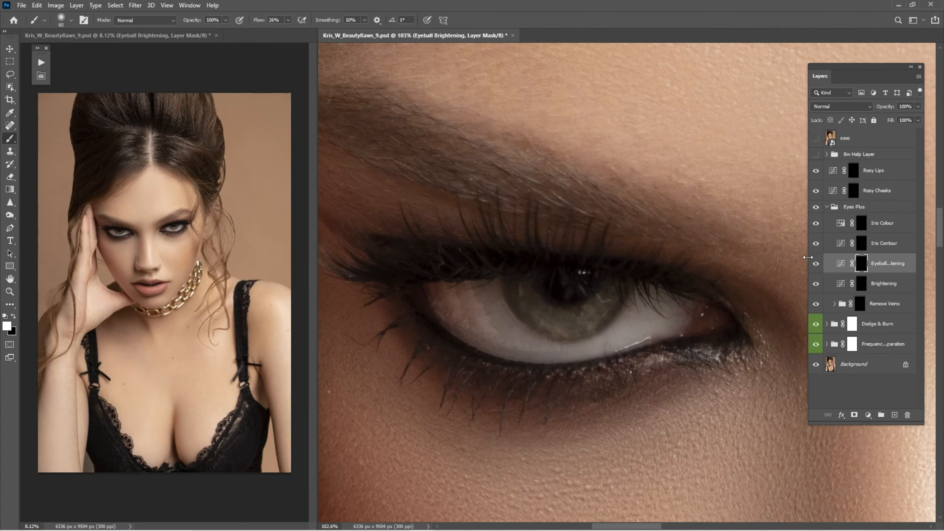
# Paint more of both eye whites on the Eyeball Brightening mask with adjusted brush sizes and lower the layer's opacity
pyautogui.moveTo(808, 257); pyautogui.dragTo(831, 268)
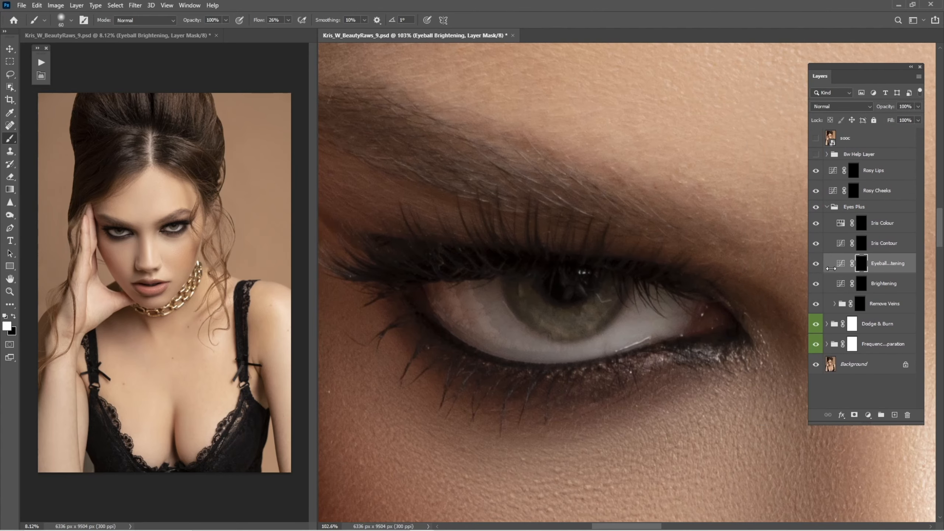
pyautogui.press('[')
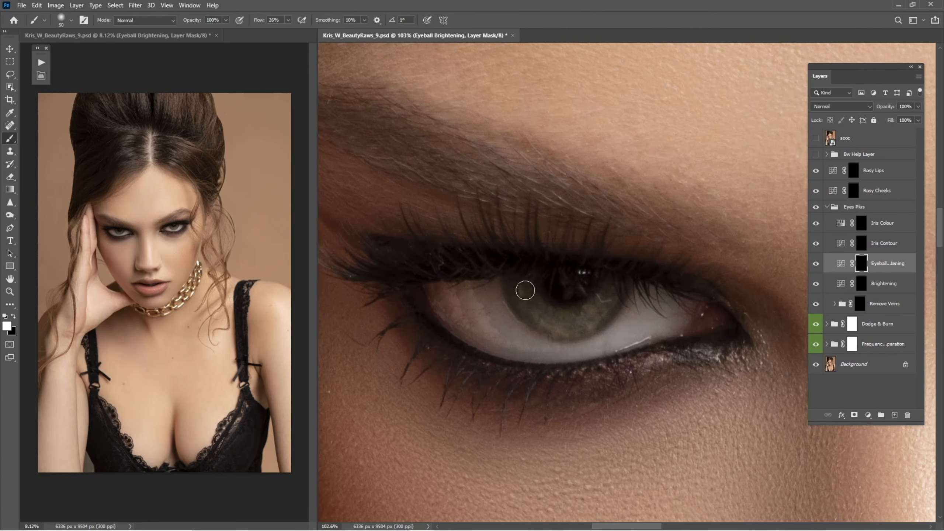
pyautogui.press(']')
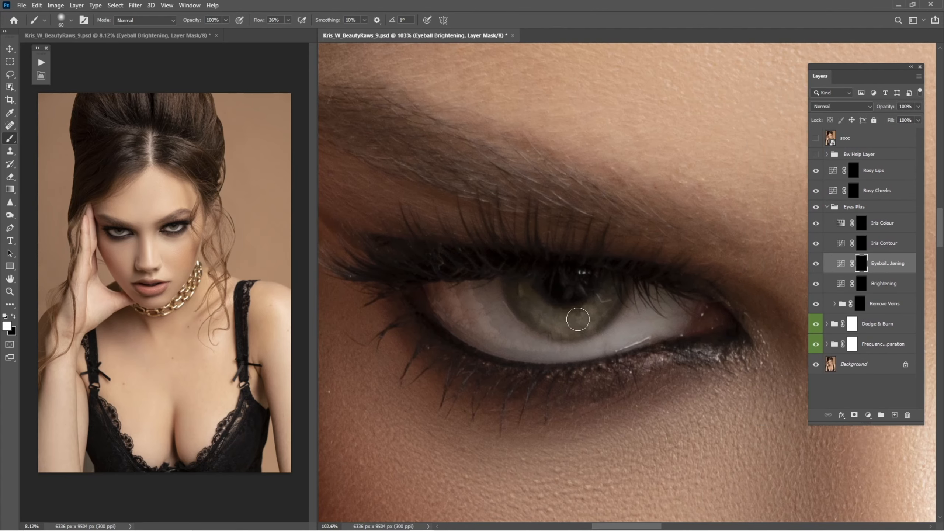
pyautogui.press('[')
pyautogui.scroll(1, 620, 320)
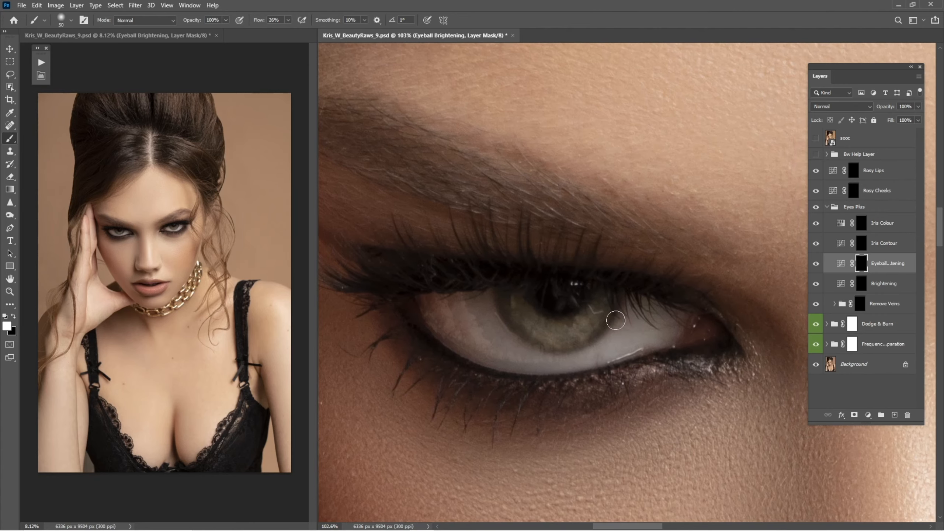
pyautogui.click(816, 263)
pyautogui.click(816, 263)
pyautogui.moveTo(724, 295); pyautogui.dragTo(588, 263)
pyautogui.moveTo(799, 280)
pyautogui.mouseDown()
pyautogui.moveTo(482, 320)
pyautogui.moveTo(406, 362)
pyautogui.mouseUp()
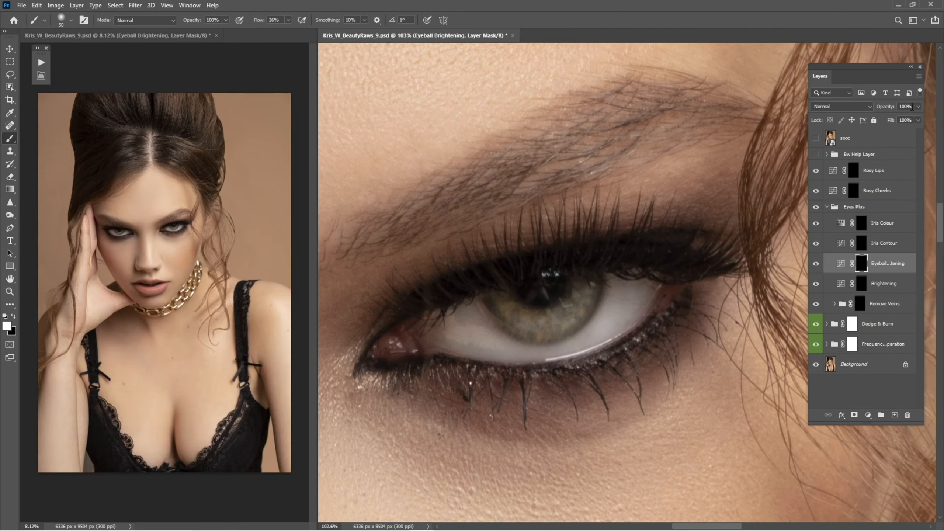
pyautogui.write('4')
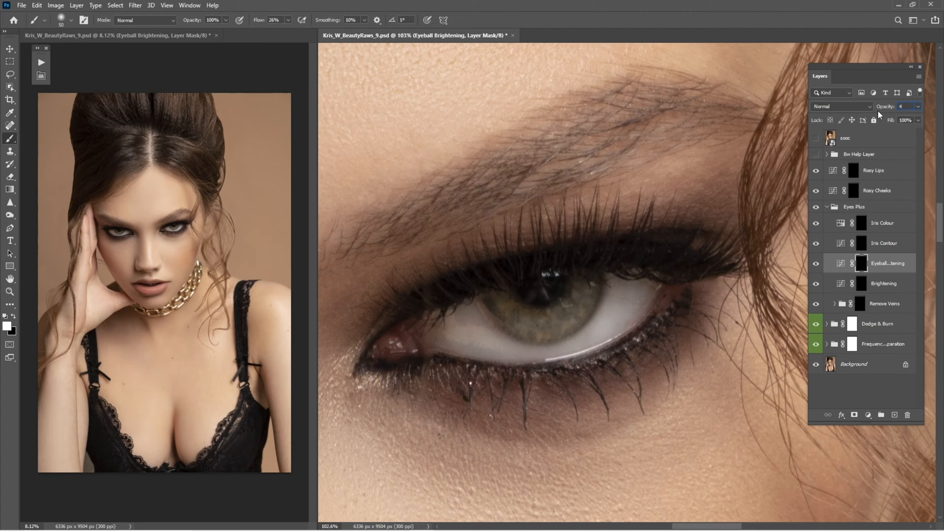
pyautogui.click(866, 248)
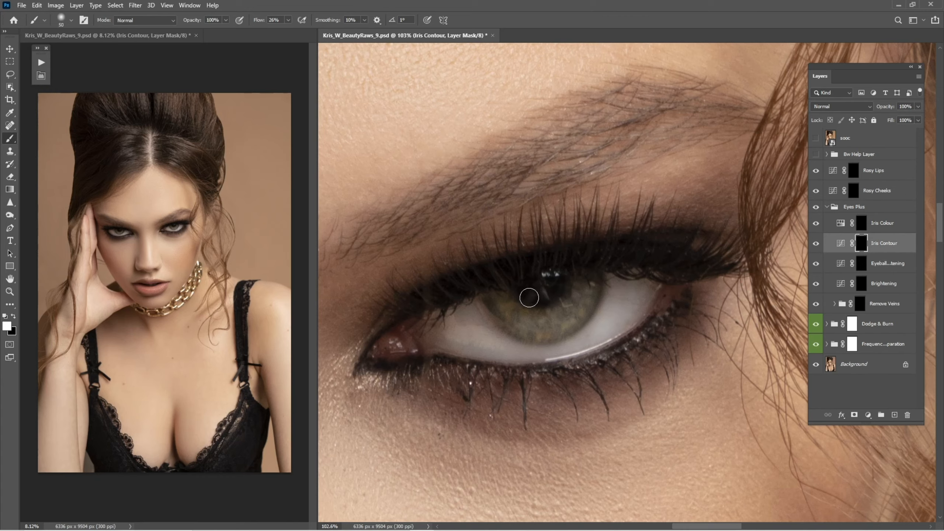
pyautogui.press('[')
pyautogui.scroll(-5, 539, 322)
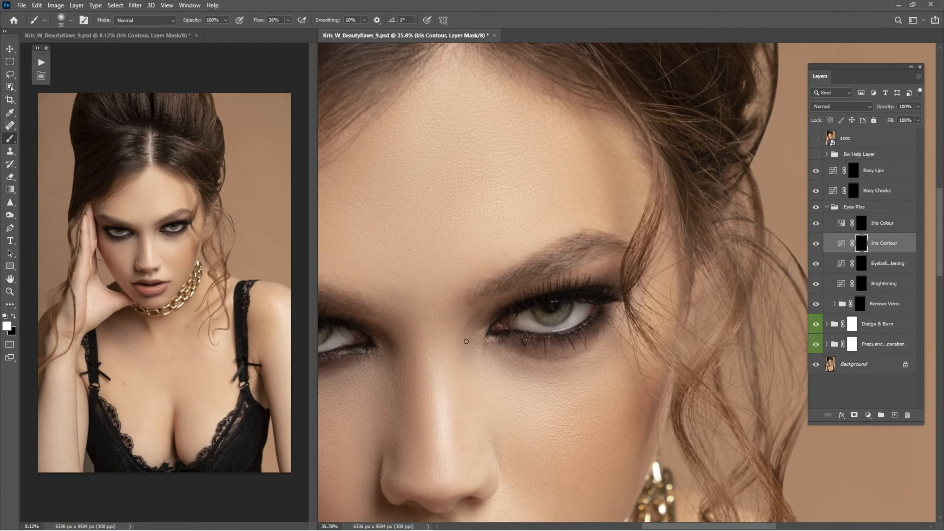
pyautogui.scroll(4, 519, 327)
pyautogui.press('[')
pyautogui.press('[')
pyautogui.press('[')
pyautogui.press('[')
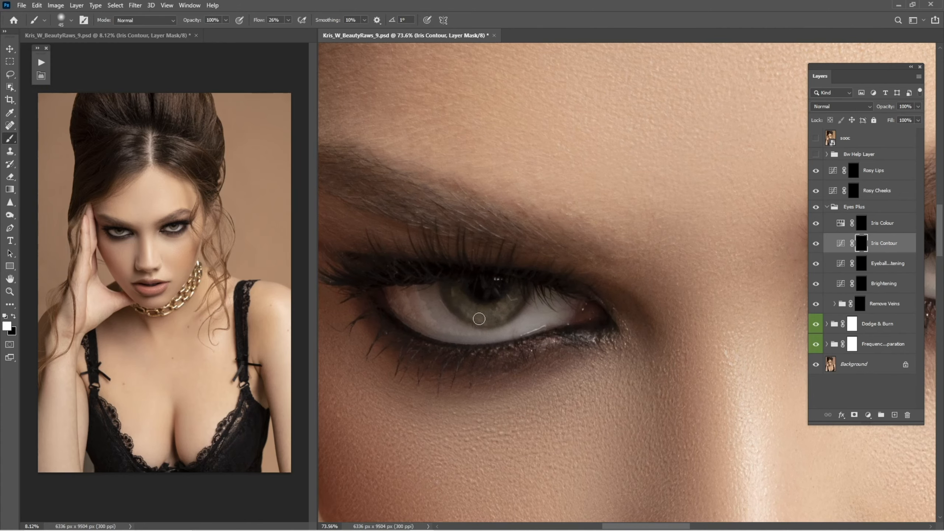
pyautogui.scroll(-6, 604, 300)
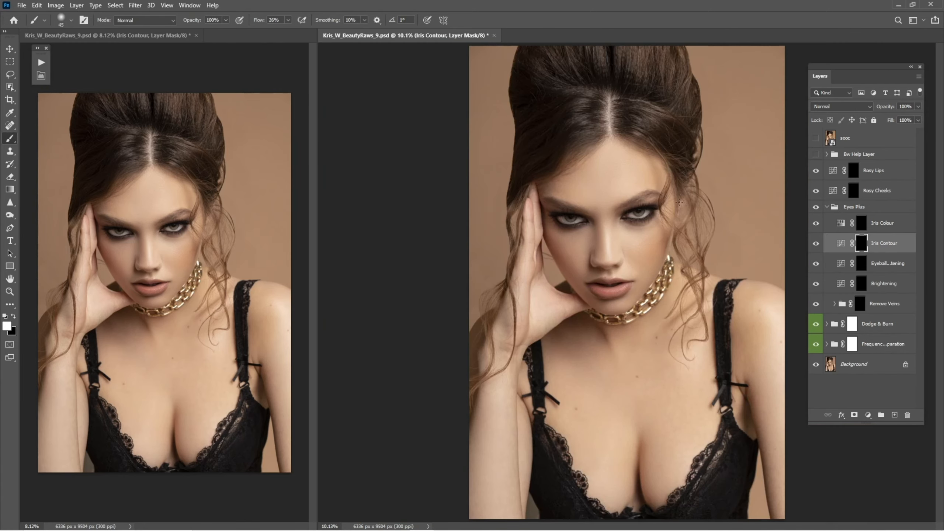
# Select the Iris Colour layer mask and paint over both irises with varying brush sizes
pyautogui.click(860, 224)
pyautogui.press('z')
pyautogui.moveTo(645, 209); pyautogui.dragTo(669, 288)
pyautogui.press('b')
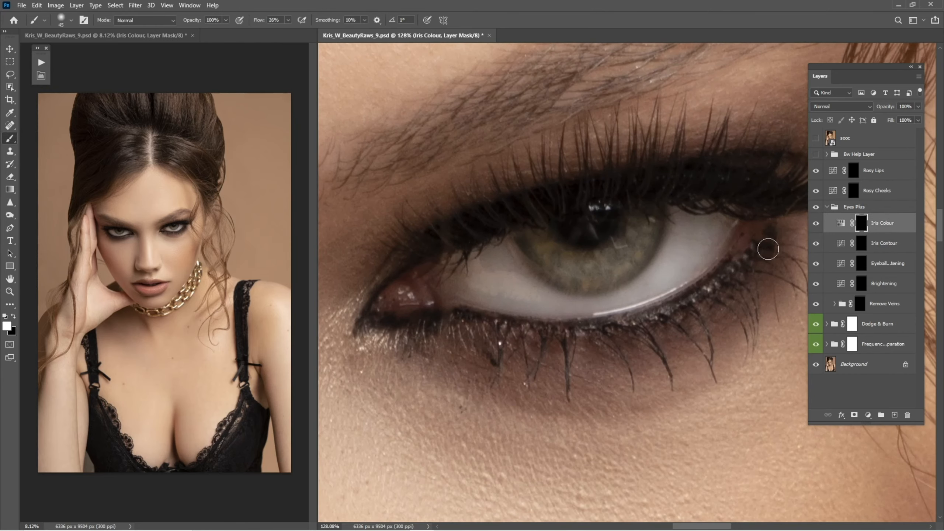
pyautogui.press(']')
pyautogui.press(']')
pyautogui.moveTo(584, 257)
pyautogui.mouseDown()
pyautogui.moveTo(574, 274)
pyautogui.moveTo(640, 236)
pyautogui.moveTo(550, 237)
pyautogui.moveTo(575, 271)
pyautogui.moveTo(610, 271)
pyautogui.moveTo(638, 245)
pyautogui.moveTo(540, 245)
pyautogui.moveTo(563, 271)
pyautogui.moveTo(646, 229)
pyautogui.moveTo(570, 267)
pyautogui.moveTo(468, 261)
pyautogui.moveTo(628, 259)
pyautogui.mouseUp()
pyautogui.press('[')
pyautogui.moveTo(474, 261)
pyautogui.mouseDown()
pyautogui.moveTo(663, 255)
pyautogui.moveTo(512, 252)
pyautogui.moveTo(483, 293)
pyautogui.moveTo(513, 309)
pyautogui.moveTo(487, 269)
pyautogui.moveTo(519, 299)
pyautogui.moveTo(563, 302)
pyautogui.moveTo(534, 318)
pyautogui.moveTo(581, 298)
pyautogui.moveTo(617, 253)
pyautogui.moveTo(511, 315)
pyautogui.mouseUp()
pyautogui.moveTo(474, 265); pyautogui.dragTo(487, 282)
pyautogui.moveTo(586, 309)
pyautogui.mouseDown()
pyautogui.moveTo(615, 260)
pyautogui.moveTo(582, 279)
pyautogui.moveTo(608, 283)
pyautogui.moveTo(585, 307)
pyautogui.moveTo(576, 292)
pyautogui.moveTo(506, 293)
pyautogui.moveTo(479, 254)
pyautogui.moveTo(464, 268)
pyautogui.moveTo(501, 263)
pyautogui.moveTo(486, 295)
pyautogui.moveTo(562, 320)
pyautogui.moveTo(624, 282)
pyautogui.mouseUp()
pyautogui.hotkey('ctrl', '0')
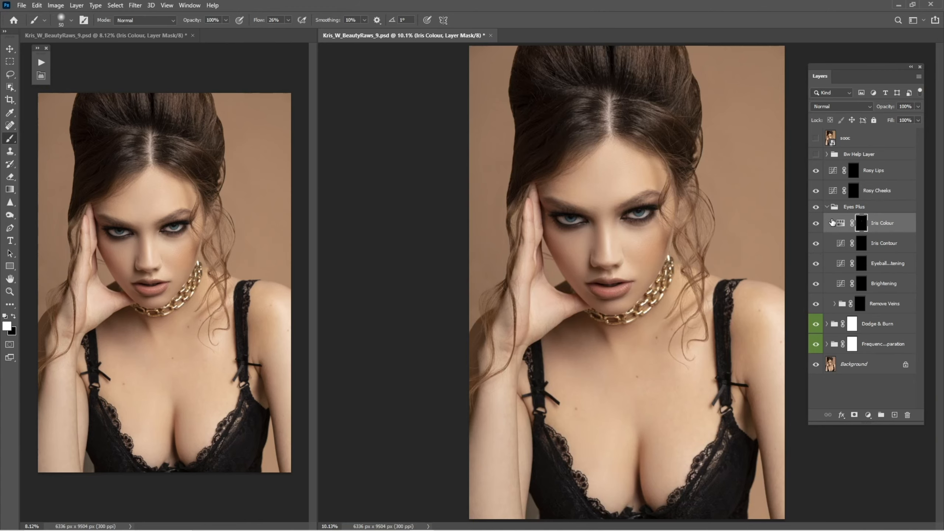
# Open the Iris Colour Hue/Saturation properties and set the Hue to 302
pyautogui.click(816, 224)
pyautogui.click(816, 223)
pyautogui.moveTo(620, 214); pyautogui.dragTo(654, 214)
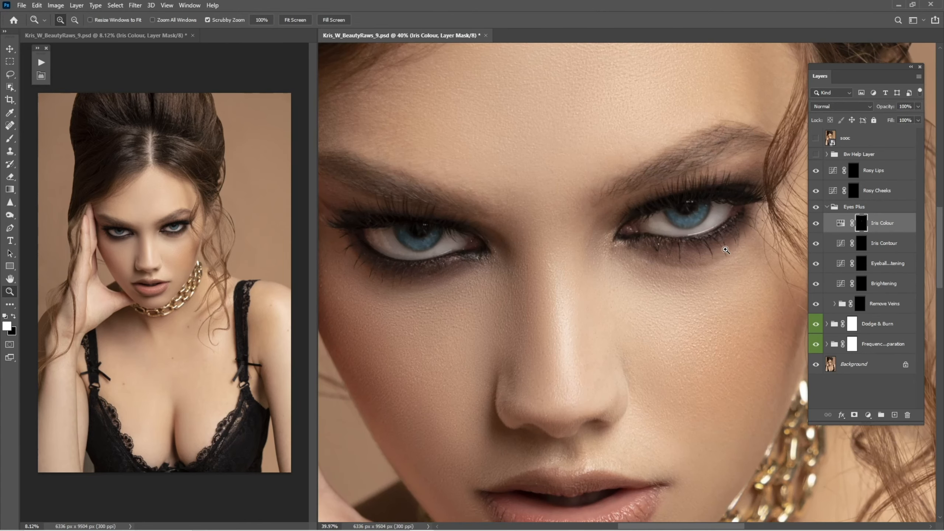
pyautogui.doubleClick(840, 223)
pyautogui.moveTo(598, 176); pyautogui.dragTo(694, 176)
pyautogui.moveTo(677, 246); pyautogui.dragTo(717, 246)
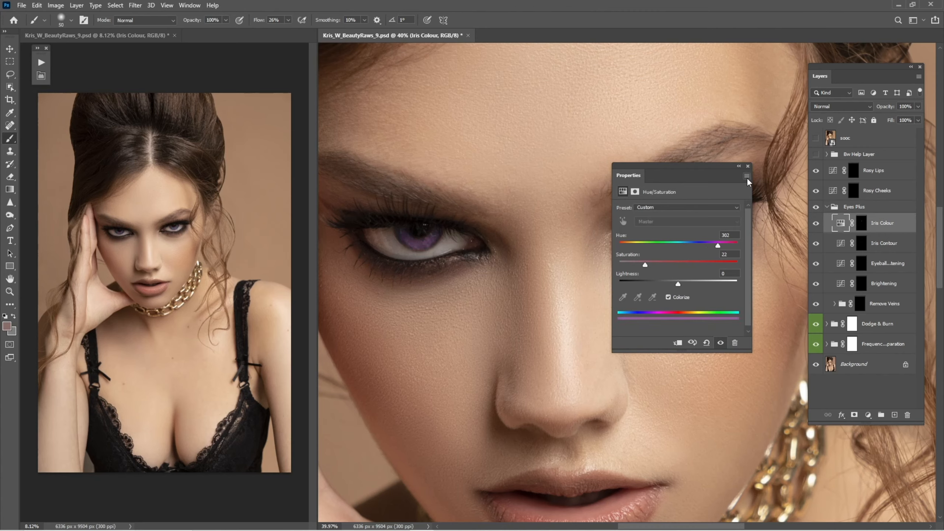
pyautogui.click(747, 167)
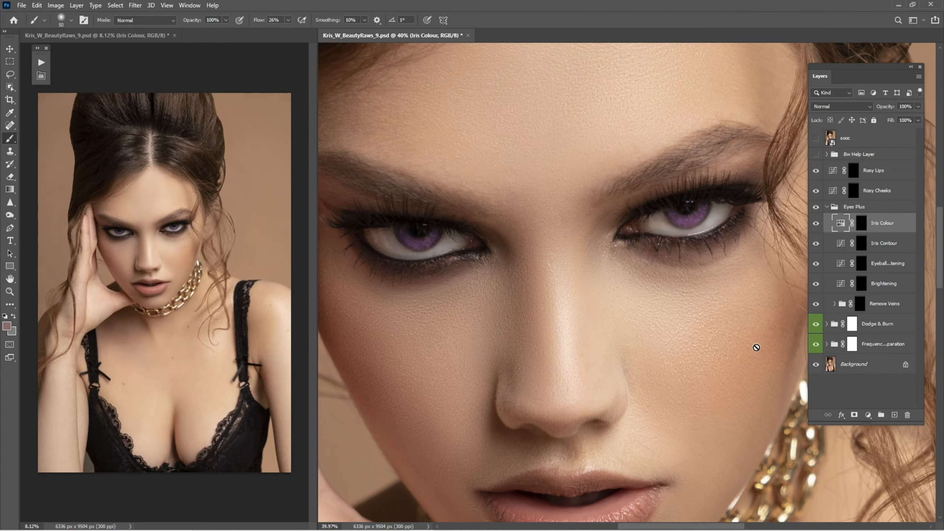
# Delete the Iris Colour layer and collapse the Eyes Plus group
pyautogui.press('Delete')
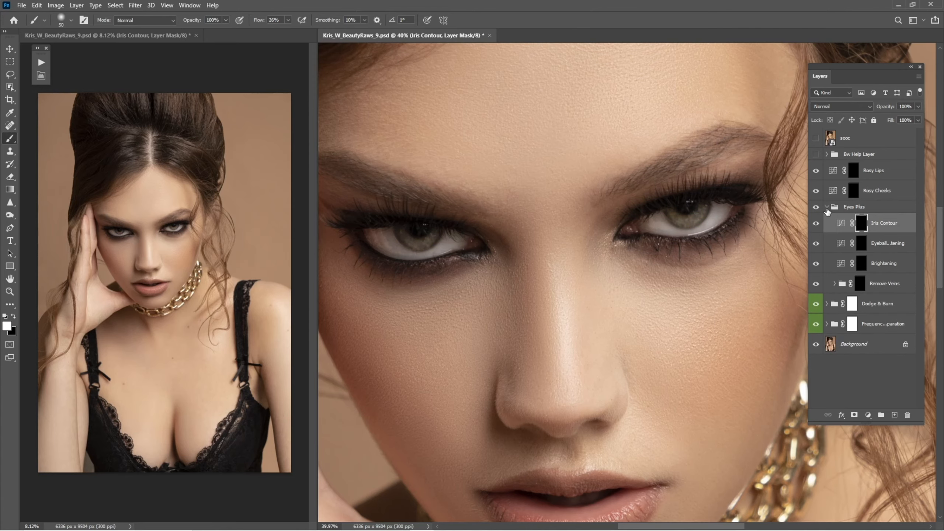
pyautogui.click(826, 208)
pyautogui.hotkey('ctrl', '0')
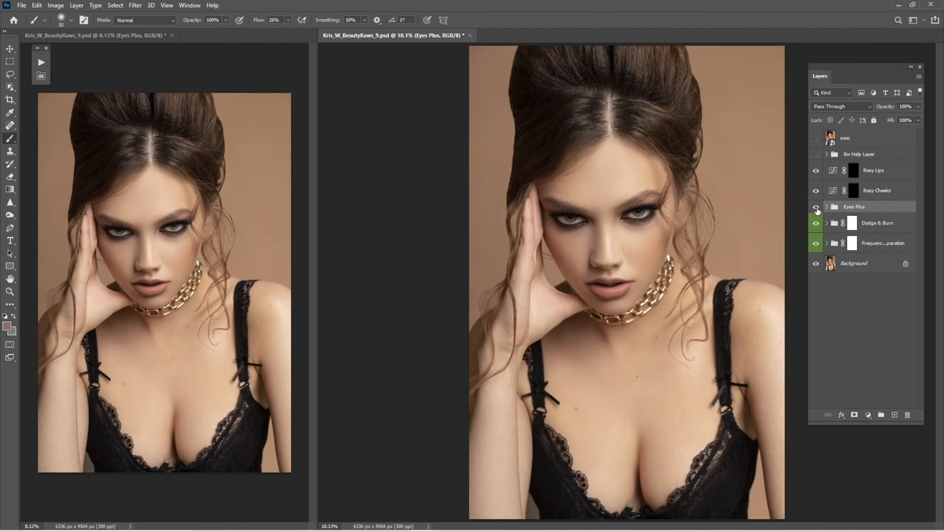
# Zoom into the eyes and toggle the Eyes Plus group repeatedly to compare the eye enhancements
pyautogui.click(817, 208)
pyautogui.click(816, 209)
pyautogui.press('z')
pyautogui.moveTo(663, 215); pyautogui.dragTo(706, 219)
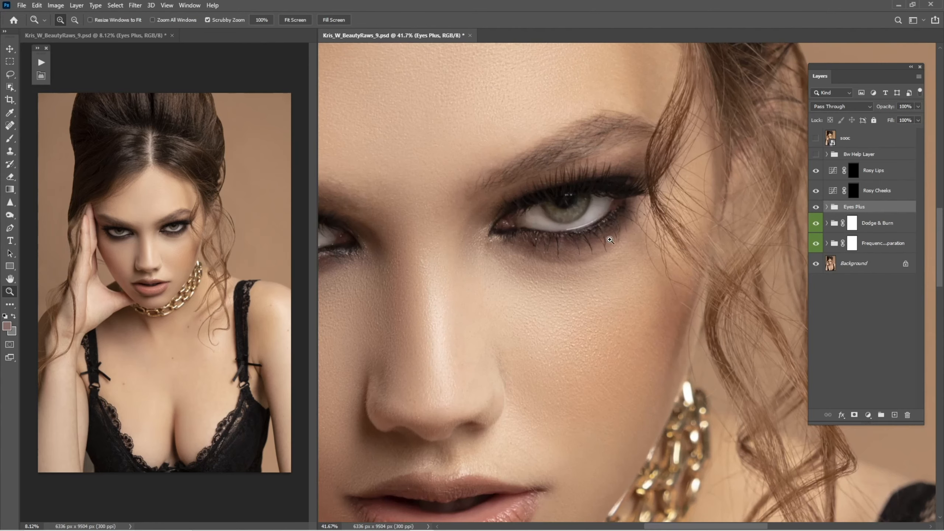
pyautogui.moveTo(610, 240); pyautogui.dragTo(648, 249)
pyautogui.press('b')
pyautogui.click(816, 209)
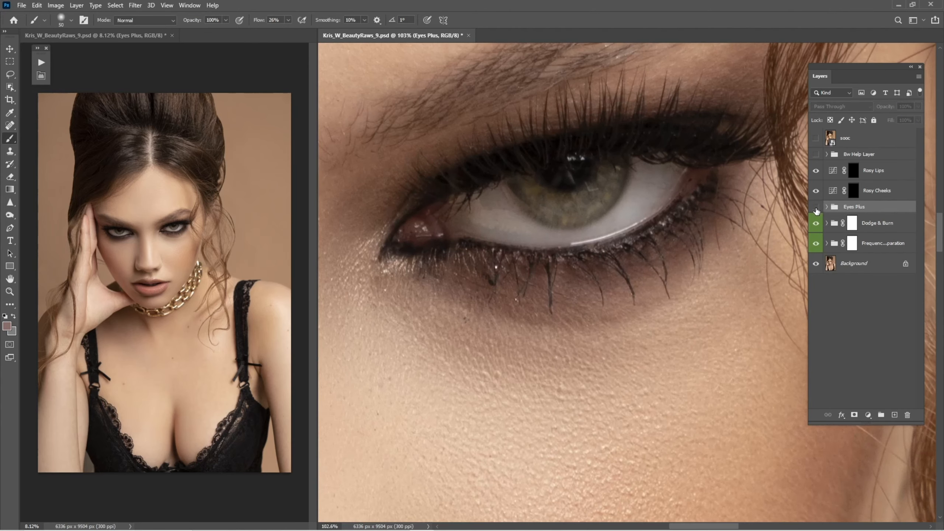
pyautogui.click(816, 209)
pyautogui.click(816, 209)
pyautogui.click(817, 208)
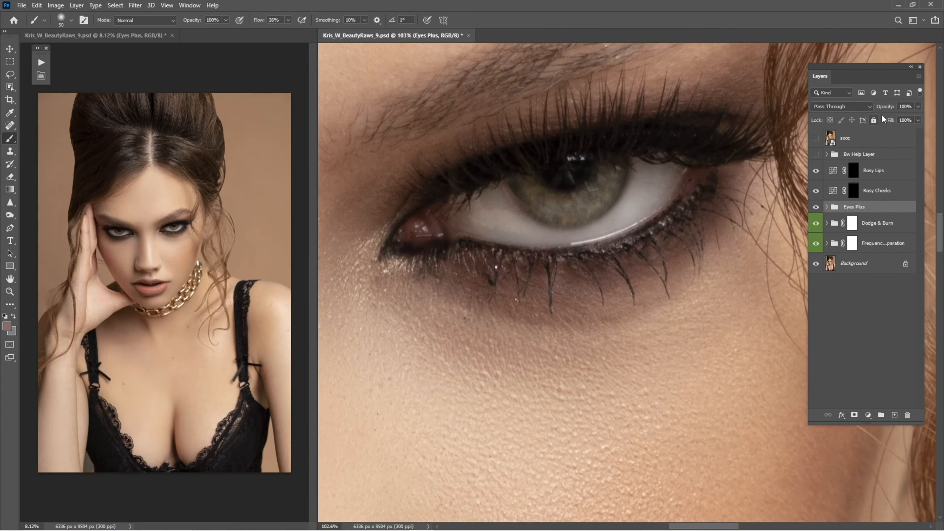
pyautogui.click(816, 207)
pyautogui.click(816, 209)
pyautogui.click(816, 208)
pyautogui.click(816, 208)
pyautogui.hotkey('ctrl', '0')
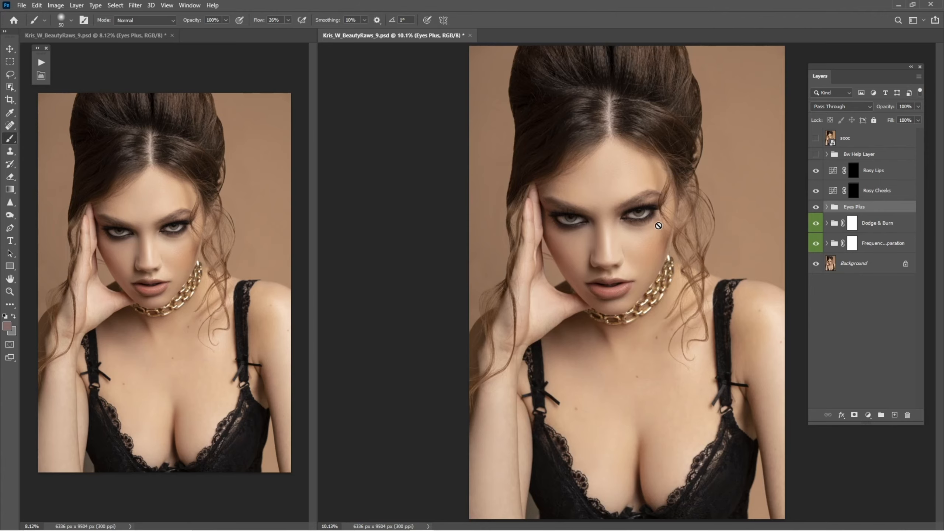
pyautogui.press('z')
pyautogui.click(689, 247)
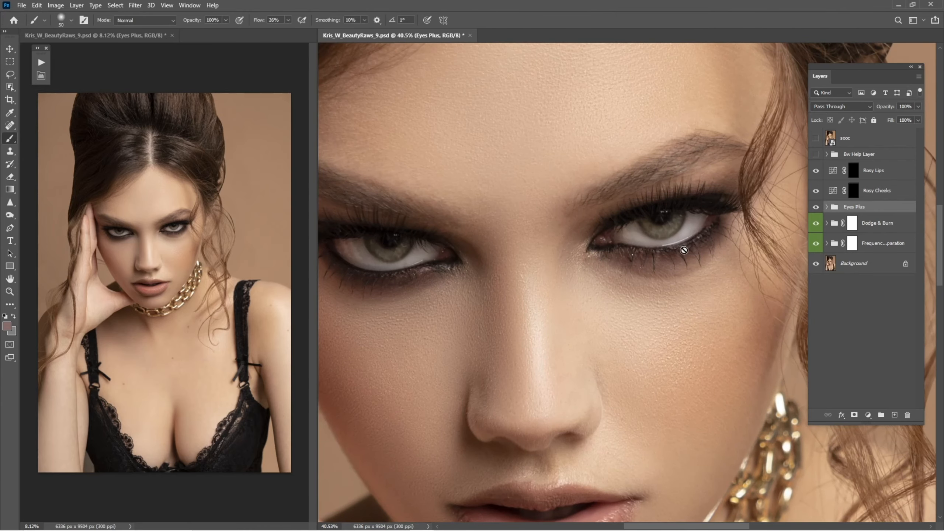
pyautogui.click(698, 247)
pyautogui.click(698, 247)
pyautogui.click(763, 239)
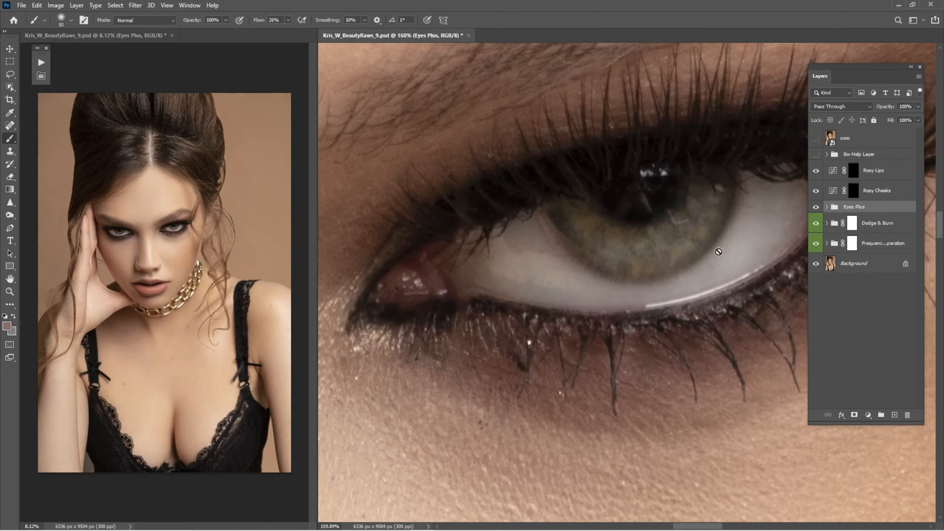
pyautogui.keyDown('alt'); pyautogui.click(761, 240); pyautogui.keyUp('alt')
pyautogui.press('b')
pyautogui.click(826, 208)
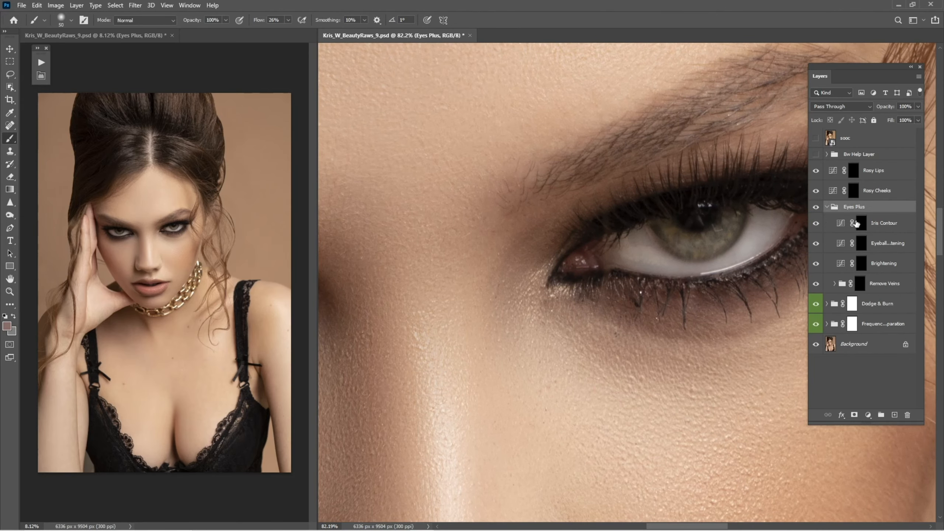
pyautogui.click(826, 207)
pyautogui.click(816, 207)
pyautogui.click(816, 208)
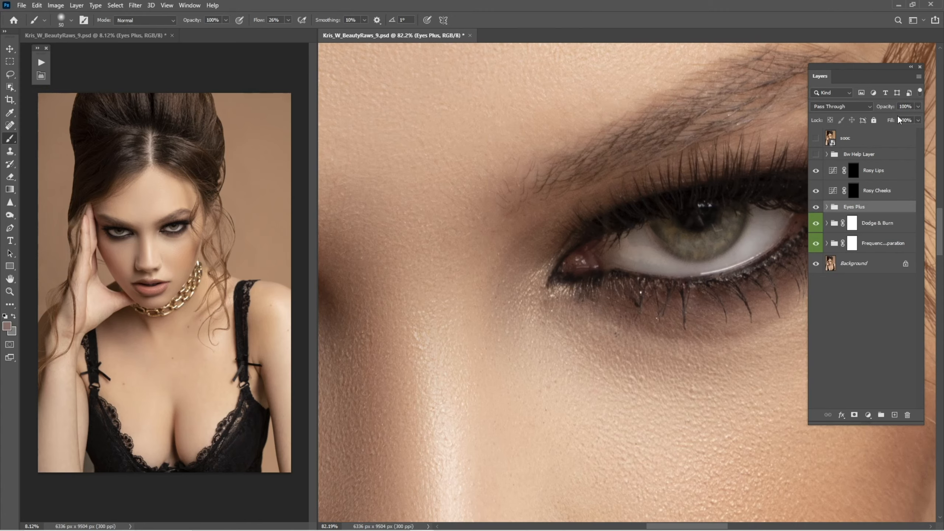
pyautogui.hotkey('ctrl', '0')
# Toggle the sooc original layer on and off to compare the retouch with the unedited photo
pyautogui.click(817, 140)
pyautogui.click(816, 142)
pyautogui.click(815, 144)
pyautogui.click(814, 141)
pyautogui.click(815, 142)
pyautogui.click(817, 143)
# Expand the Dodge & Burn group, select the Dodge layer mask with a larger brush, and toggle Dodge to compare
pyautogui.hotkey('ctrl', 'space')
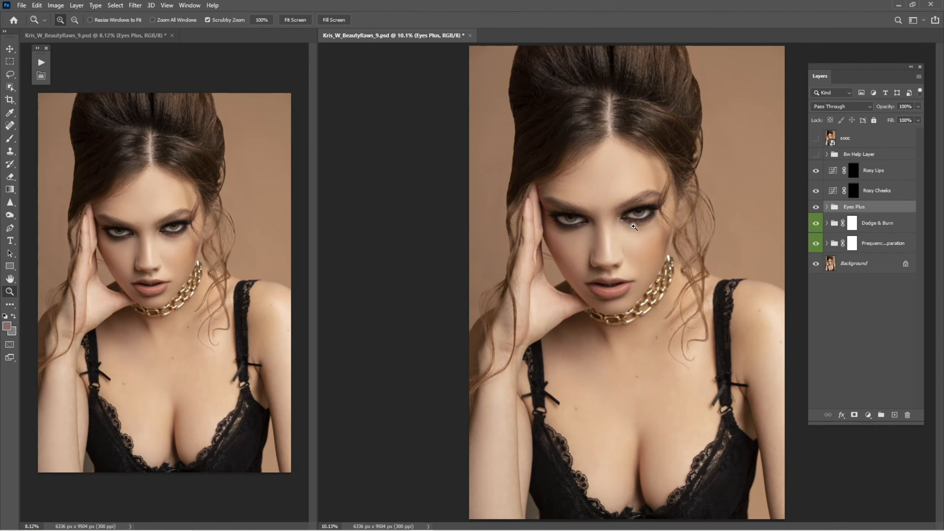
pyautogui.moveTo(636, 225)
pyautogui.mouseDown()
pyautogui.moveTo(700, 271)
pyautogui.moveTo(672, 287)
pyautogui.moveTo(695, 276)
pyautogui.mouseUp()
pyautogui.hotkey('ctrl', 'space')
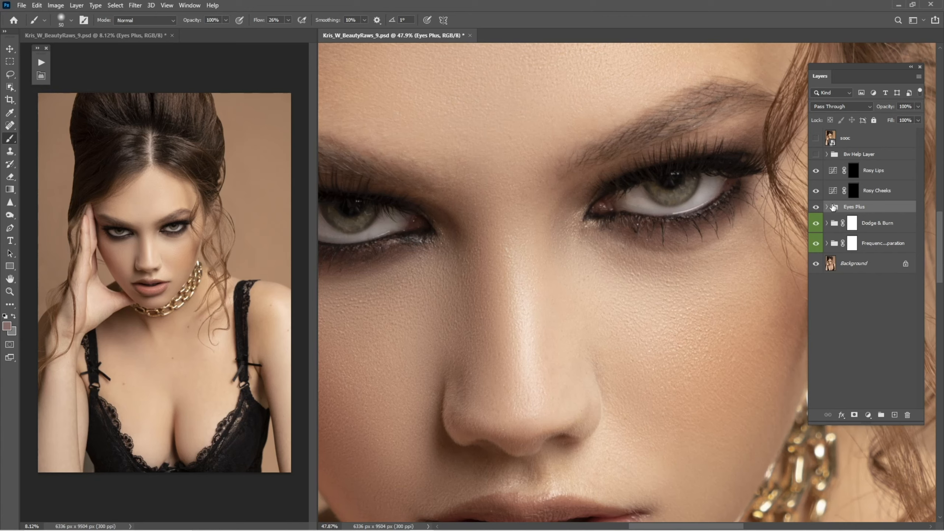
pyautogui.click(828, 223)
pyautogui.click(860, 244)
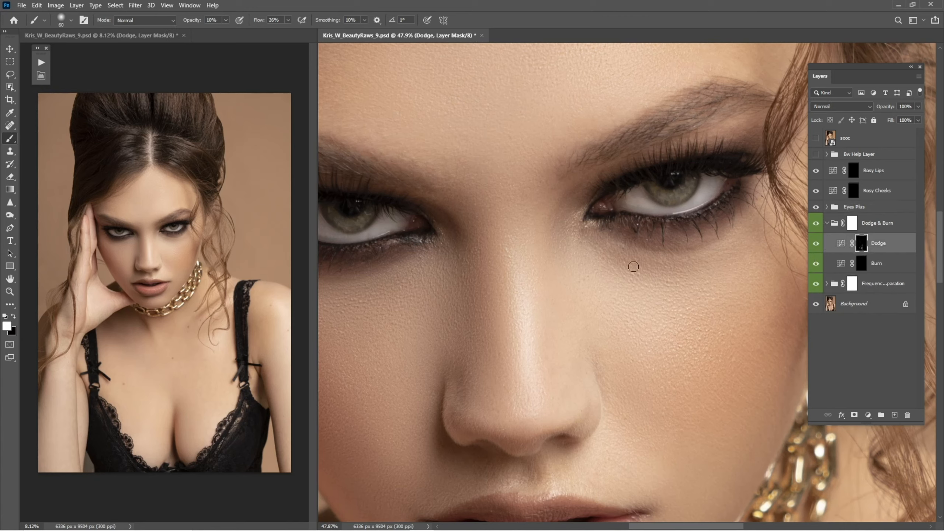
pyautogui.press(']')
pyautogui.press(']')
pyautogui.press(']')
pyautogui.press(']')
pyautogui.press(']')
pyautogui.press(']')
pyautogui.press(']')
pyautogui.press(']')
pyautogui.hscroll(-5, 512, 274)
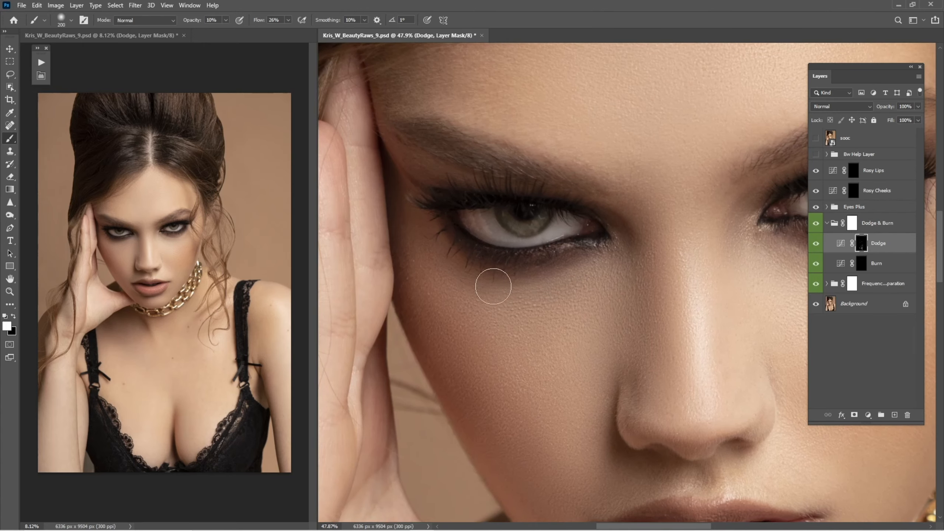
pyautogui.hscroll(5, 576, 264)
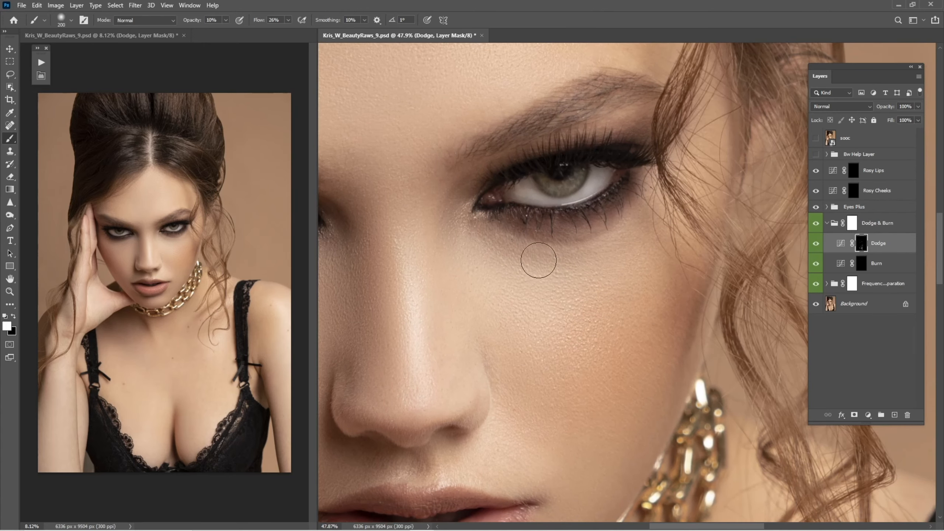
pyautogui.click(816, 244)
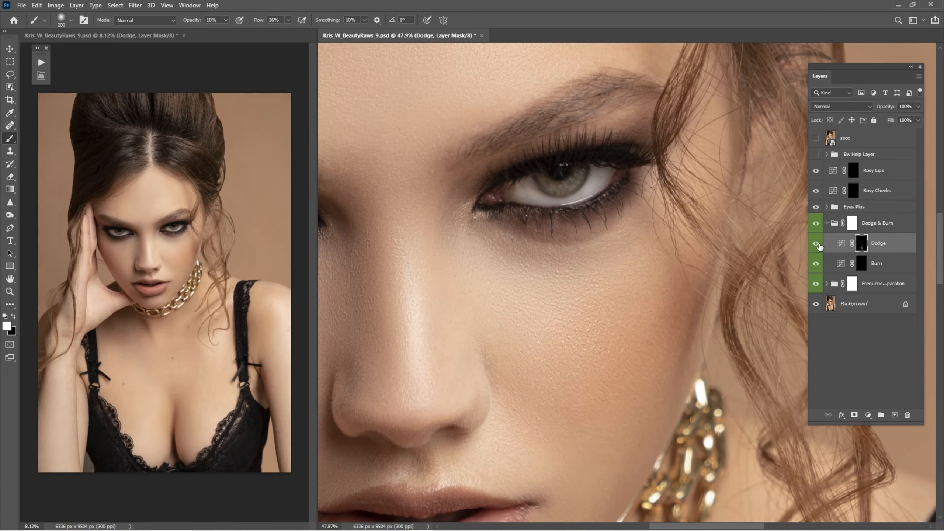
pyautogui.click(816, 245)
pyautogui.hotkey('ctrl', '0')
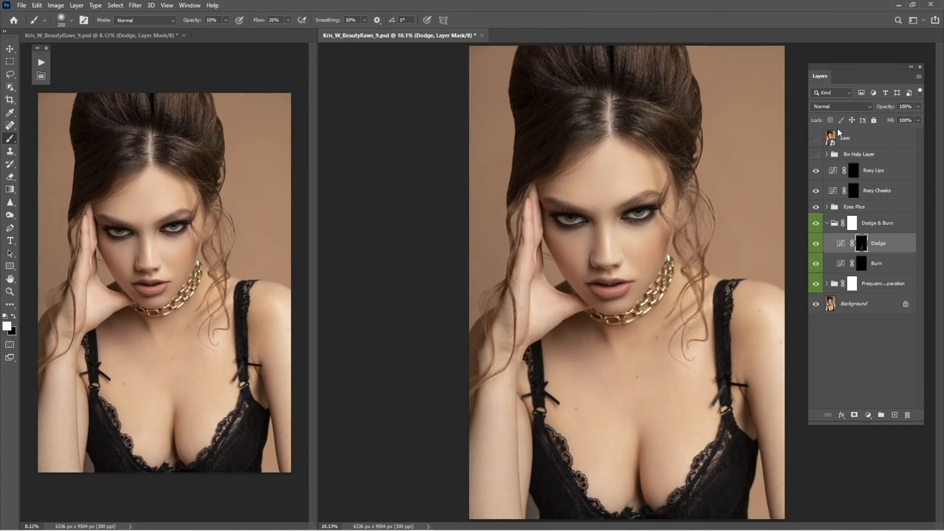
# Collapse the Dodge & Burn group and toggle the sooc layer to compare against the original
pyautogui.click(831, 225)
pyautogui.click(827, 224)
pyautogui.click(816, 142)
pyautogui.click(816, 145)
pyautogui.click(816, 143)
pyautogui.click(816, 146)
# Select the Rosy Lips layer mask and paint over the lips at 100% brush opacity, adjusting brush size
pyautogui.click(855, 194)
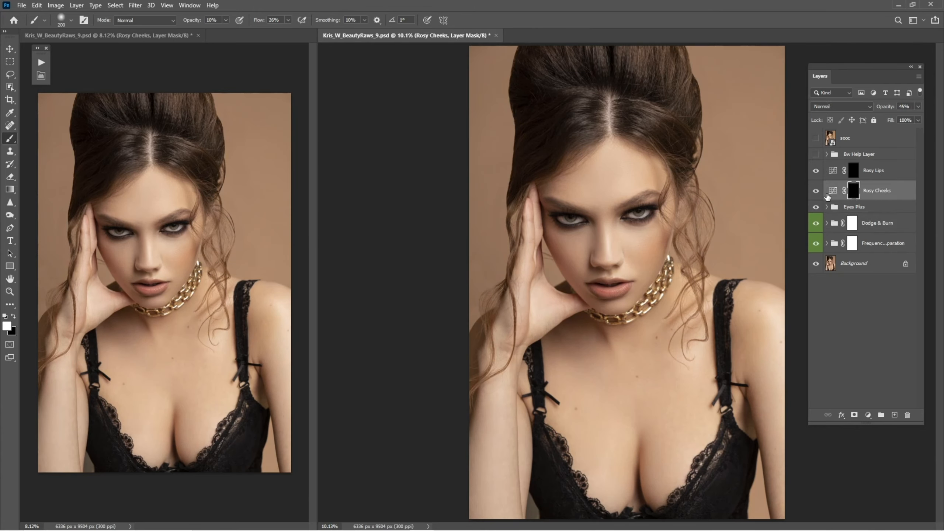
pyautogui.click(852, 178)
pyautogui.scroll(5, 692, 328)
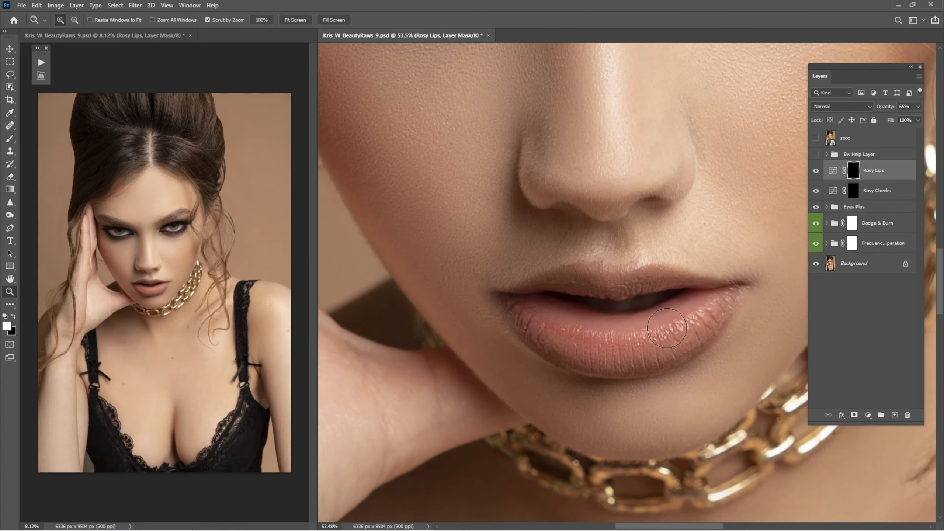
pyautogui.moveTo(691, 328); pyautogui.dragTo(592, 316)
pyautogui.press('0')
pyautogui.press('[')
pyautogui.press('[')
pyautogui.press('[')
pyautogui.press('[')
pyautogui.press(']')
pyautogui.moveTo(553, 277)
pyautogui.mouseDown()
pyautogui.moveTo(479, 292)
pyautogui.moveTo(470, 318)
pyautogui.moveTo(513, 346)
pyautogui.moveTo(503, 305)
pyautogui.moveTo(477, 317)
pyautogui.moveTo(549, 340)
pyautogui.moveTo(605, 338)
pyautogui.moveTo(646, 306)
pyautogui.mouseUp()
pyautogui.press(']')
pyautogui.press('[')
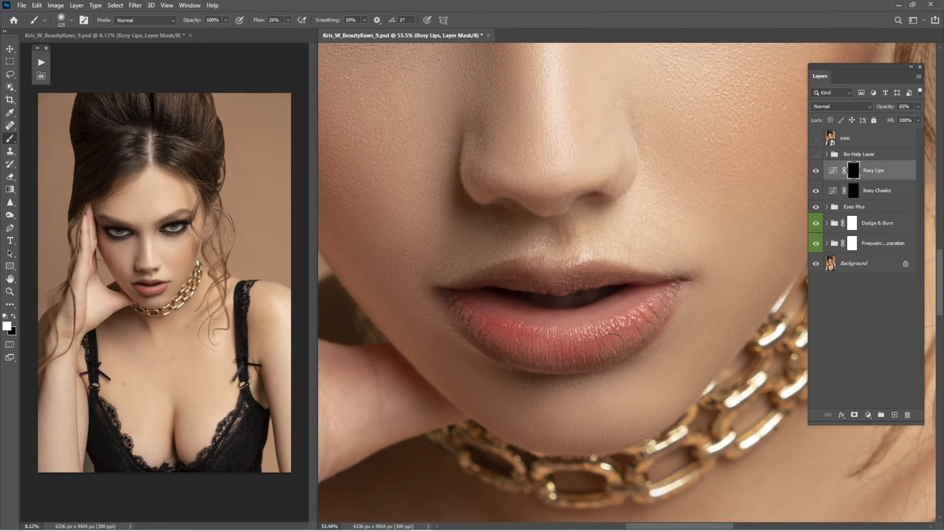
pyautogui.moveTo(579, 324)
pyautogui.mouseDown()
pyautogui.moveTo(480, 291)
pyautogui.moveTo(466, 310)
pyautogui.moveTo(510, 335)
pyautogui.mouseUp()
pyautogui.press(']')
pyautogui.moveTo(555, 357)
pyautogui.mouseDown()
pyautogui.moveTo(589, 353)
pyautogui.moveTo(570, 354)
pyautogui.moveTo(644, 324)
pyautogui.moveTo(659, 293)
pyautogui.mouseUp()
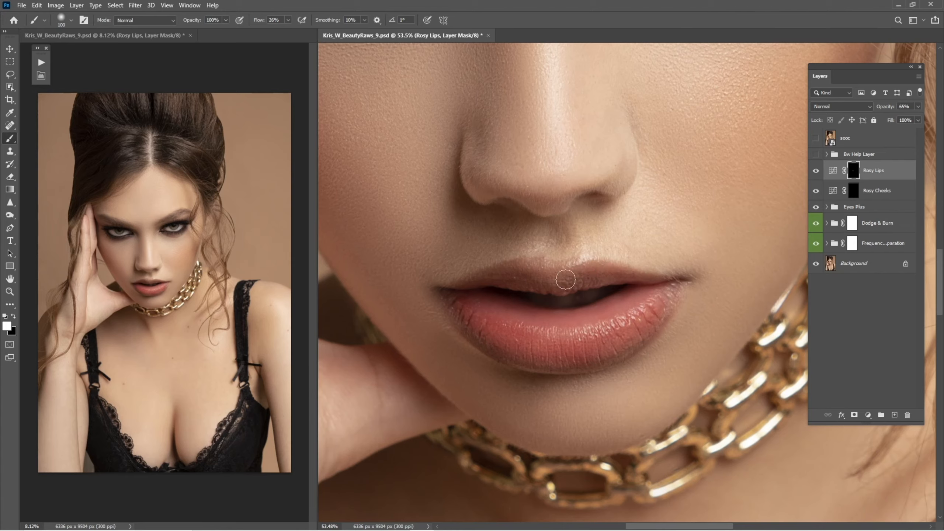
pyautogui.press('[')
pyautogui.moveTo(467, 329)
pyautogui.mouseDown()
pyautogui.moveTo(520, 358)
pyautogui.moveTo(587, 352)
pyautogui.mouseUp()
pyautogui.press(']')
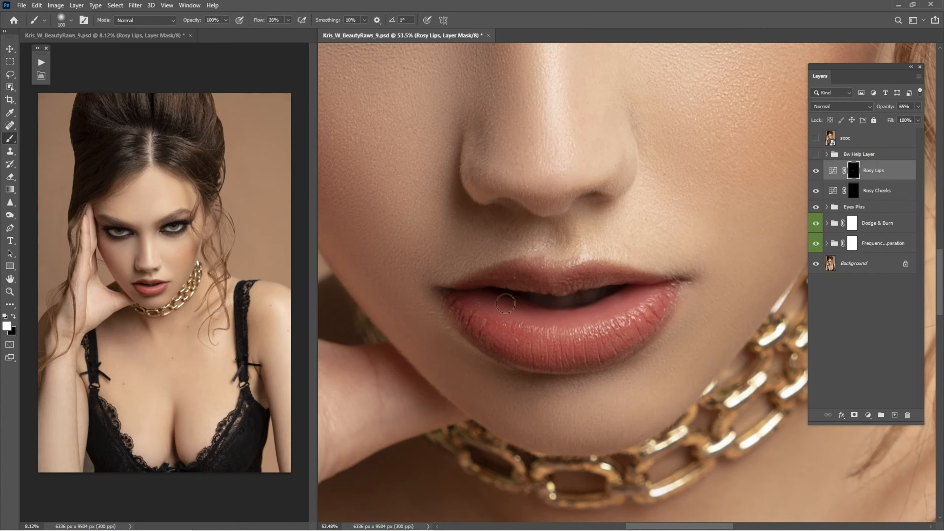
# Inspect the Rosy Lips mask as an overlay and toggle the Rosy Lips layer to compare the lips
pyautogui.press('\\')
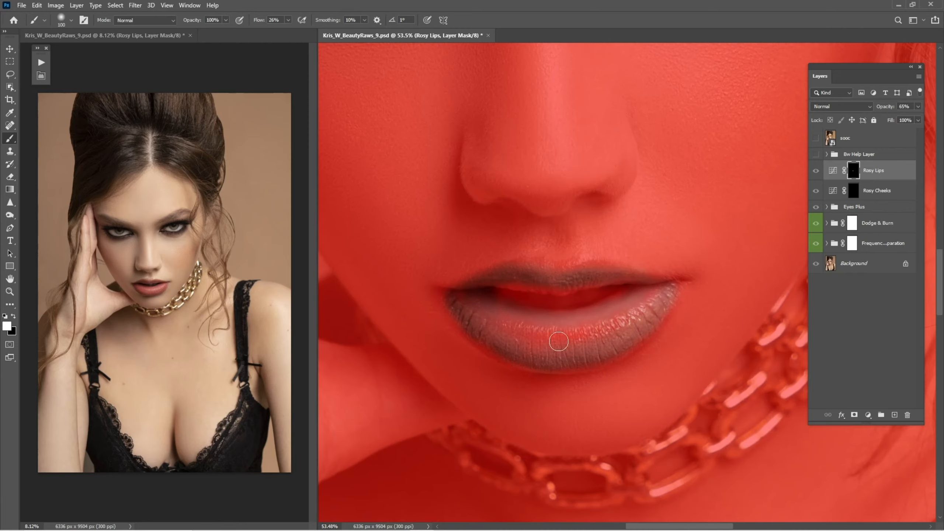
pyautogui.press('\\')
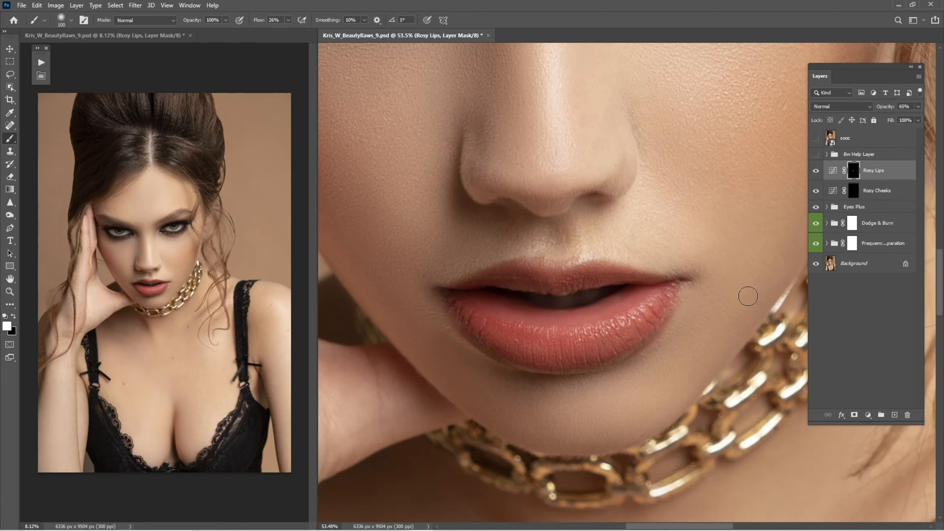
pyautogui.keyDown('ctrl'); pyautogui.click(853, 175); pyautogui.keyUp('ctrl')
pyautogui.press('x')
pyautogui.hotkey('ctrl', 'h')
pyautogui.scroll(-3, 727, 314)
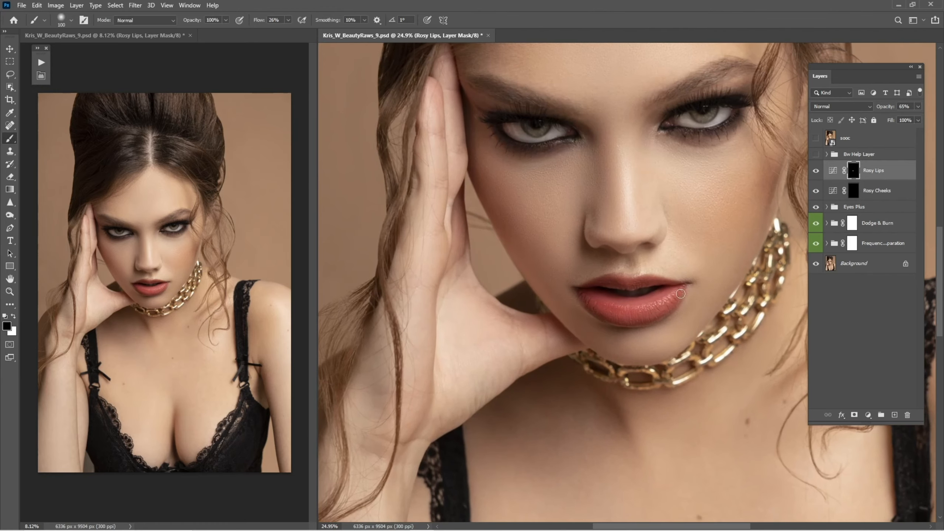
pyautogui.click(815, 171)
pyautogui.click(816, 171)
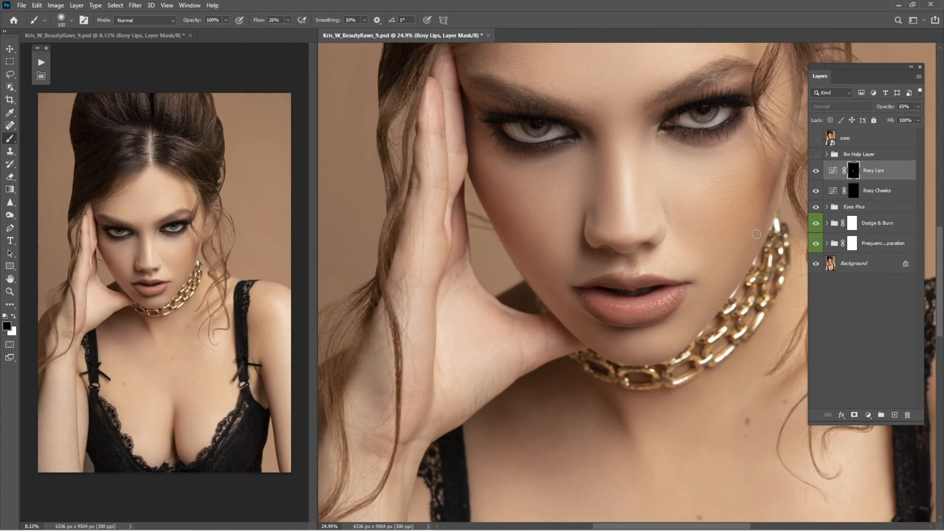
# Duplicate the Rosy Lips layer and set the copy's blend mode to Soft Light
pyautogui.press('z')
pyautogui.scroll(1, 664, 306)
pyautogui.scroll(3, 665, 306)
pyautogui.press('b')
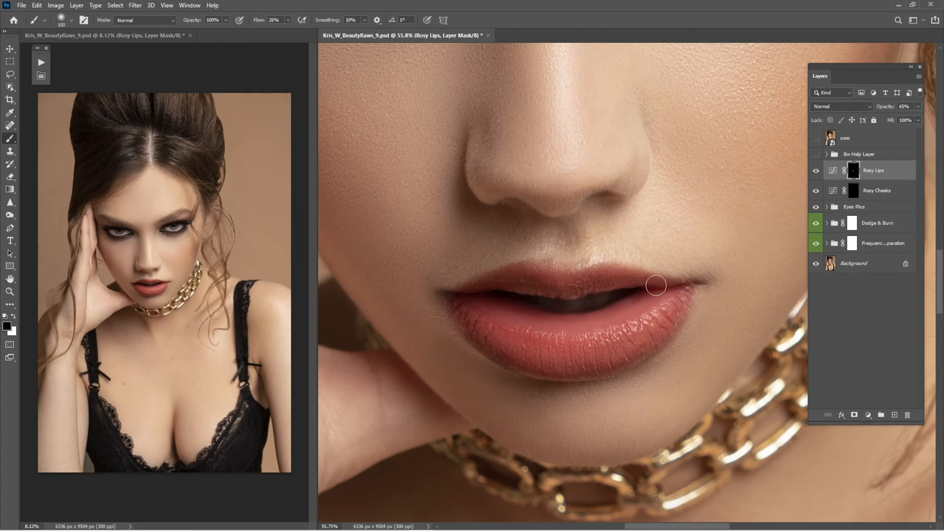
pyautogui.scroll(1, 581, 307)
pyautogui.press('x')
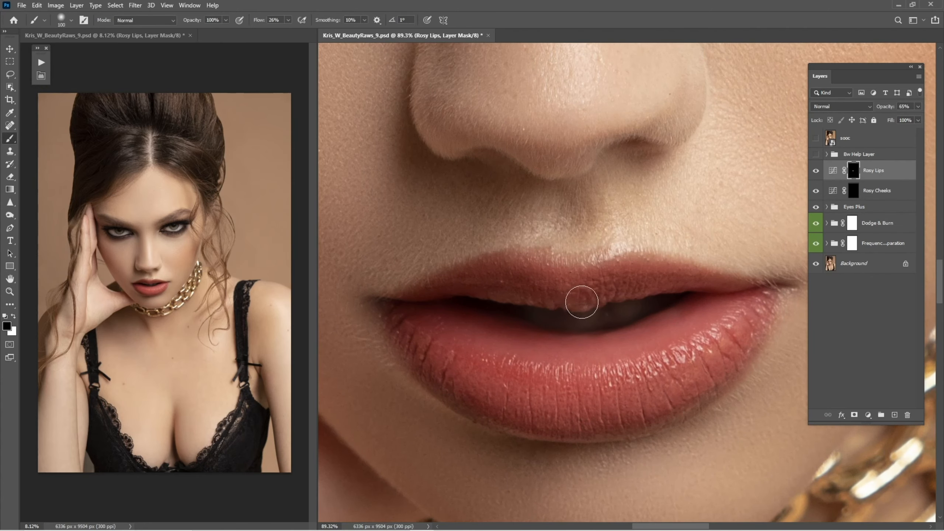
pyautogui.press('z')
pyautogui.moveTo(627, 332)
pyautogui.mouseDown()
pyautogui.moveTo(558, 343)
pyautogui.moveTo(686, 343)
pyautogui.mouseUp()
pyautogui.press('b')
pyautogui.moveTo(871, 172); pyautogui.dragTo(894, 414)
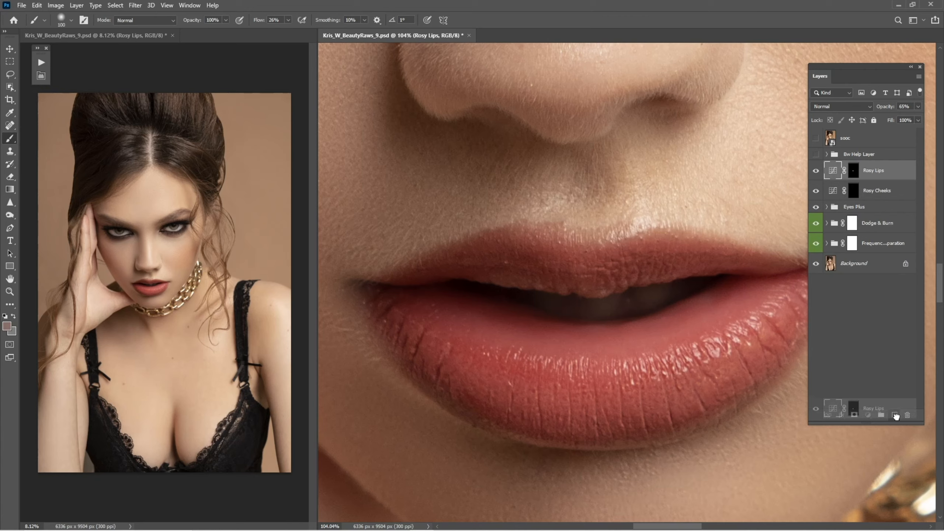
pyautogui.click(846, 107)
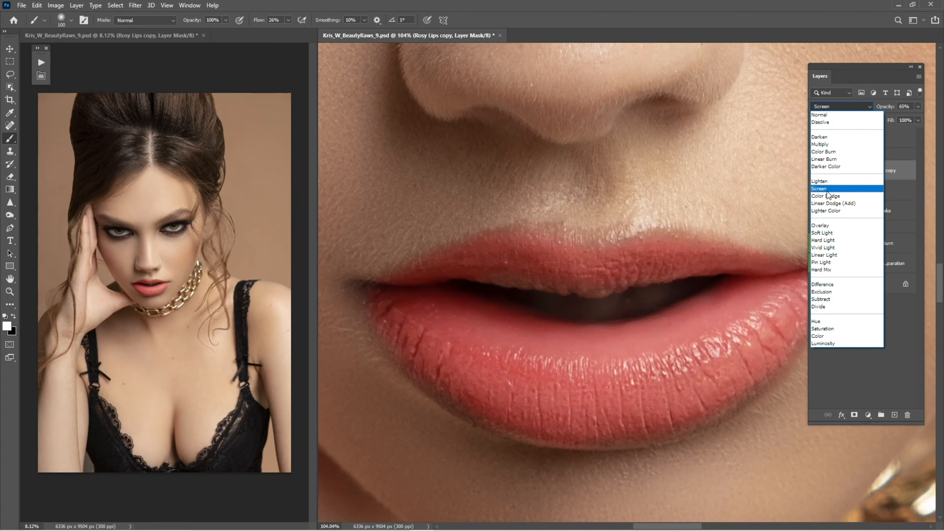
pyautogui.click(827, 233)
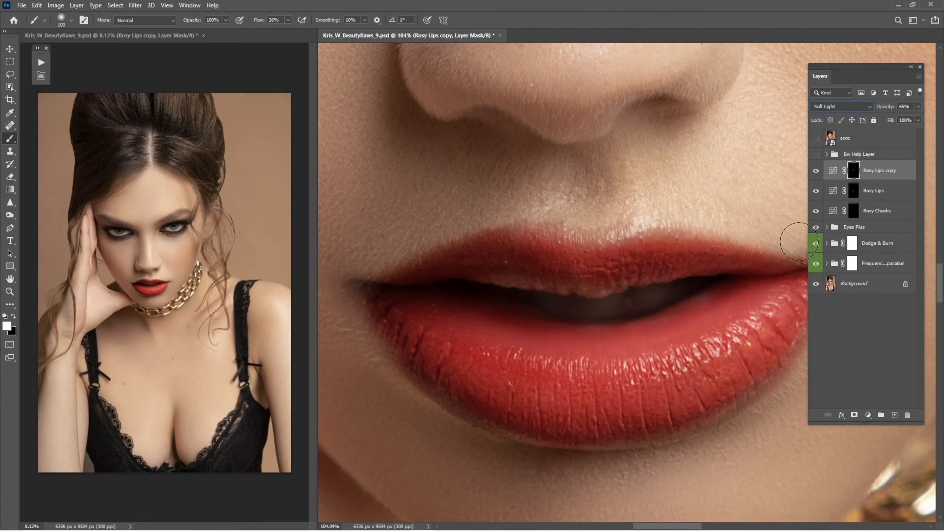
# Lower the Rosy Lips copy layer's opacity to 15%
pyautogui.press('z')
pyautogui.moveTo(725, 290); pyautogui.dragTo(676, 302)
pyautogui.moveTo(753, 311); pyautogui.dragTo(773, 305)
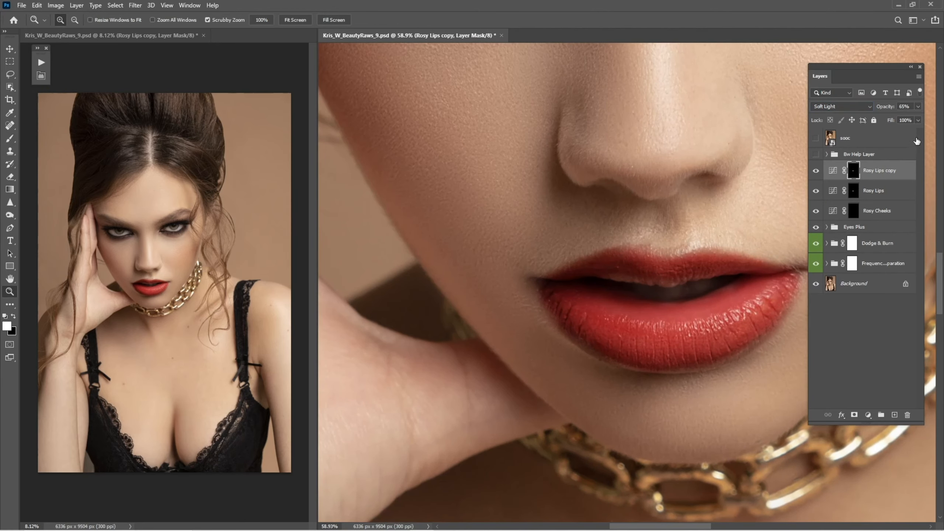
pyautogui.write('1')
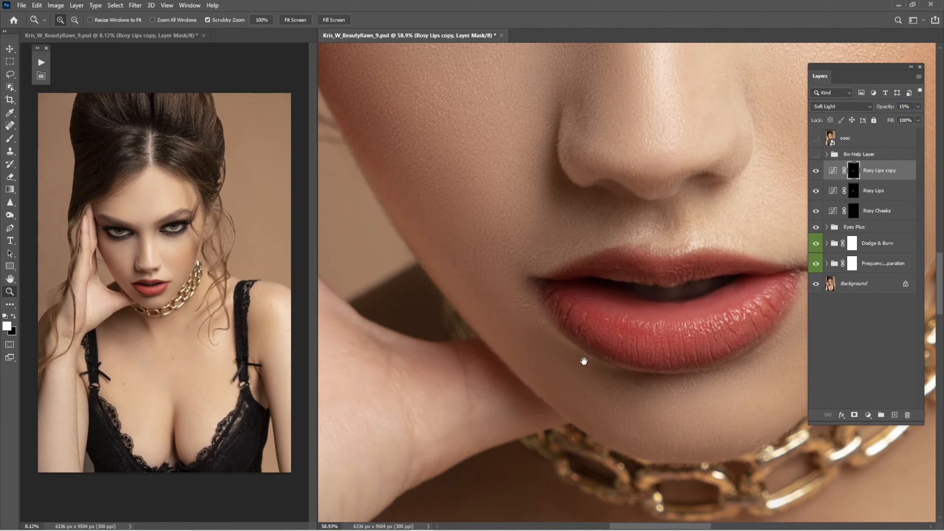
# Hide both Rosy Lips layers to compare, re-show them, and set Rosy Lips opacity to 26%
pyautogui.moveTo(583, 361); pyautogui.dragTo(529, 364)
pyautogui.moveTo(816, 171); pyautogui.dragTo(817, 195)
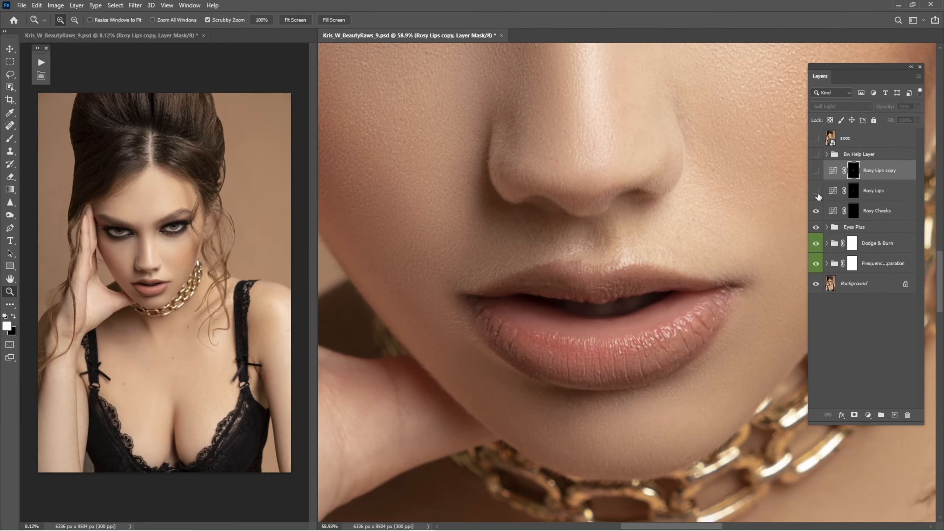
pyautogui.click(816, 194)
pyautogui.click(871, 195)
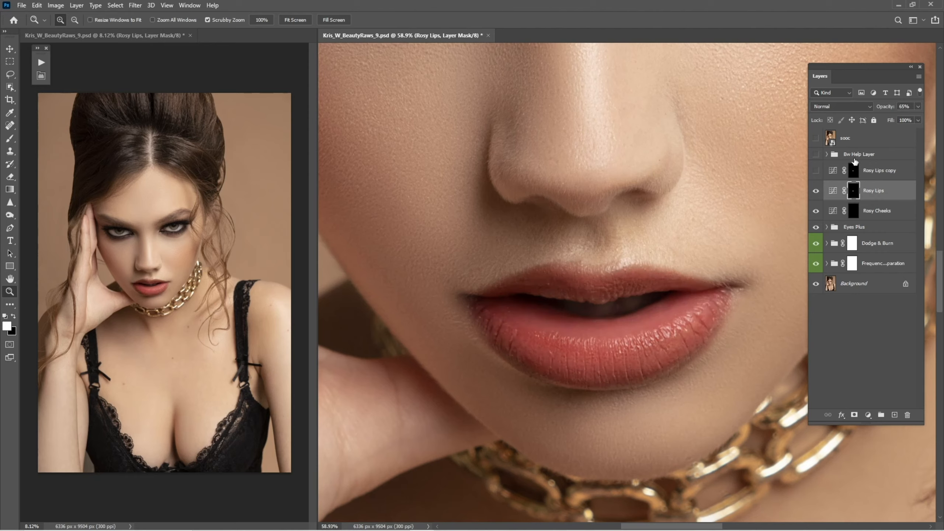
pyautogui.moveTo(878, 111); pyautogui.dragTo(880, 113)
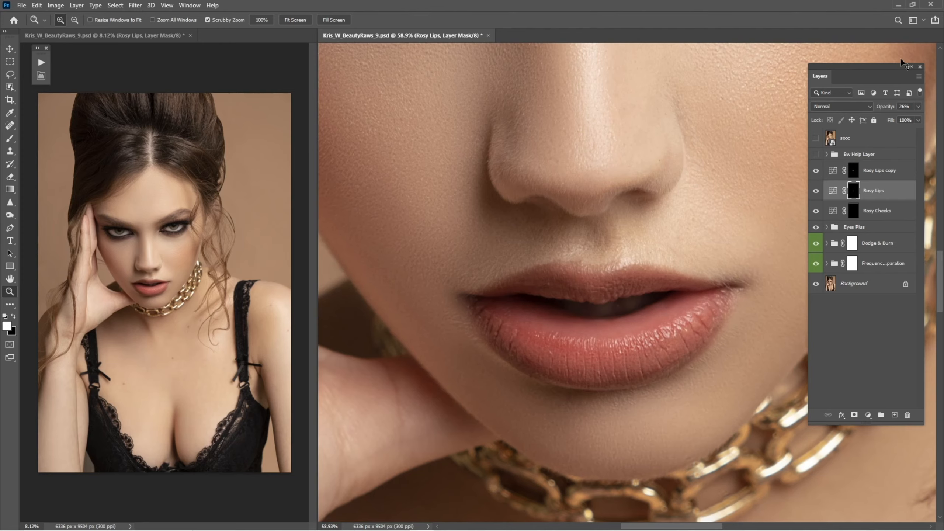
# Toggle the Rosy Lips layer at full view and zoomed in to compare the lips
pyautogui.hotkey('ctrl', '0')
pyautogui.click(815, 191)
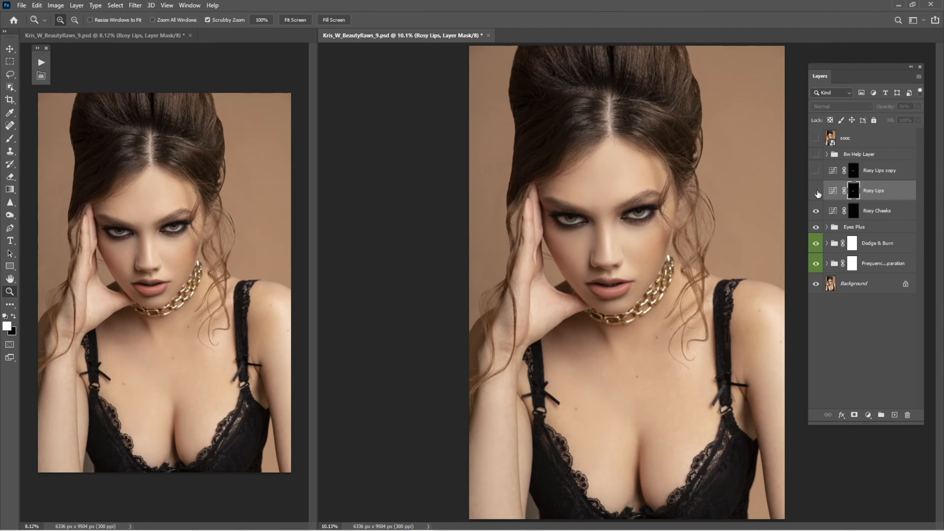
pyautogui.moveTo(616, 281); pyautogui.dragTo(799, 277)
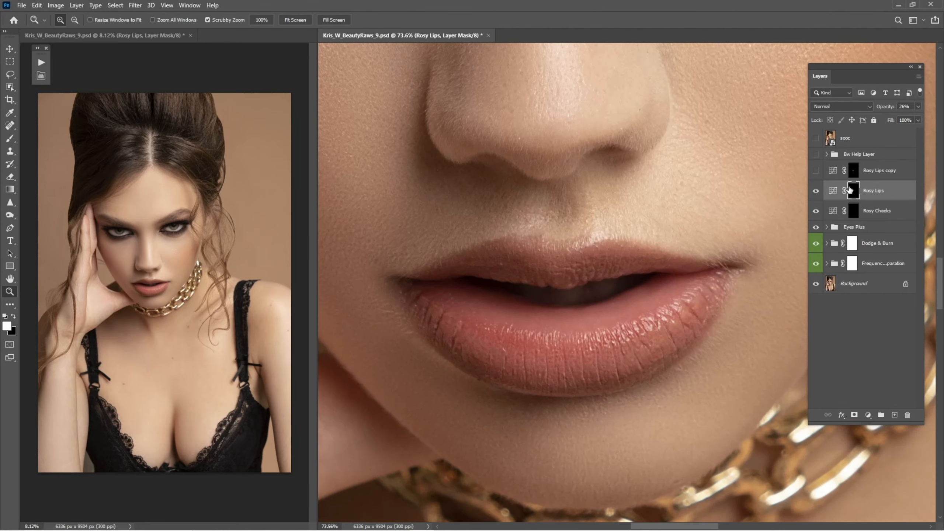
pyautogui.click(816, 191)
pyautogui.click(815, 191)
# Add a new empty layer above Rosy Lips copy and set its blend mode to Screen
pyautogui.click(889, 170)
pyautogui.click(896, 414)
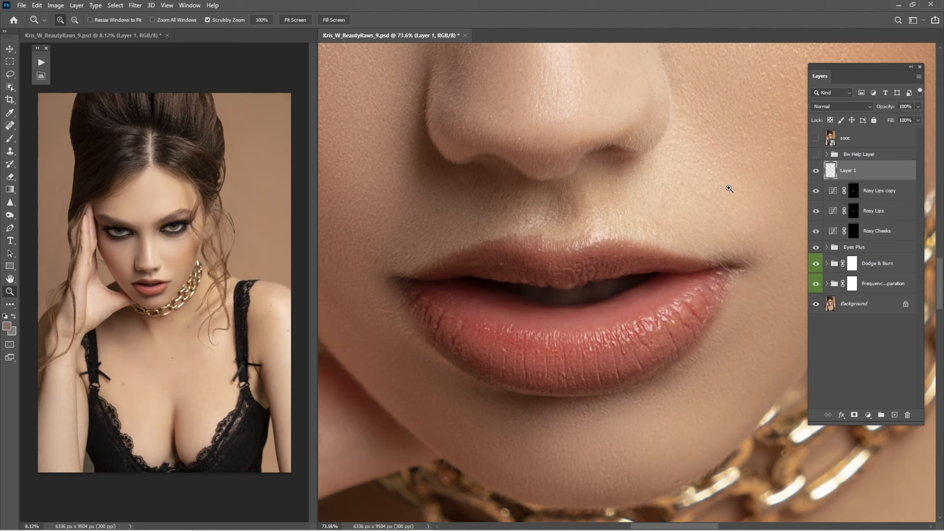
pyautogui.click(837, 107)
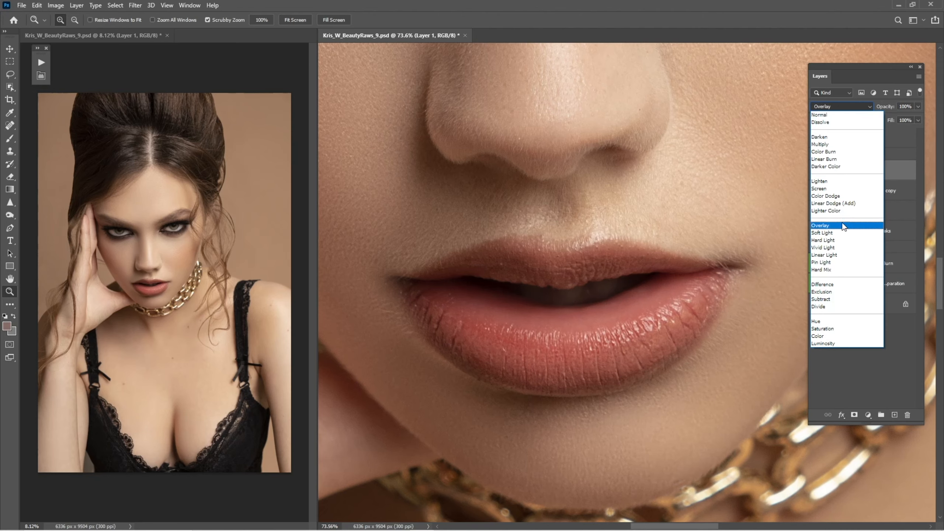
pyautogui.click(838, 189)
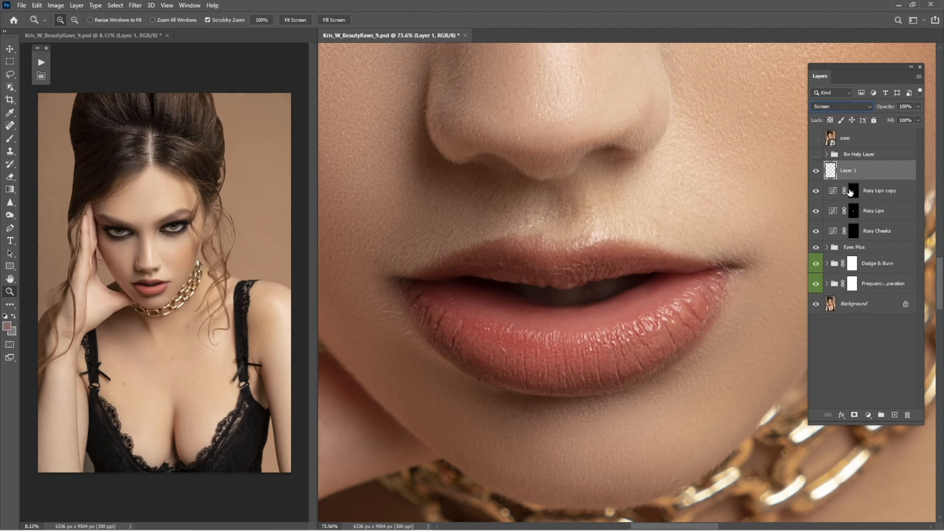
# Duplicate the Screen layer Layer 1 and reselect the original Layer 1
pyautogui.moveTo(852, 175); pyautogui.dragTo(894, 415)
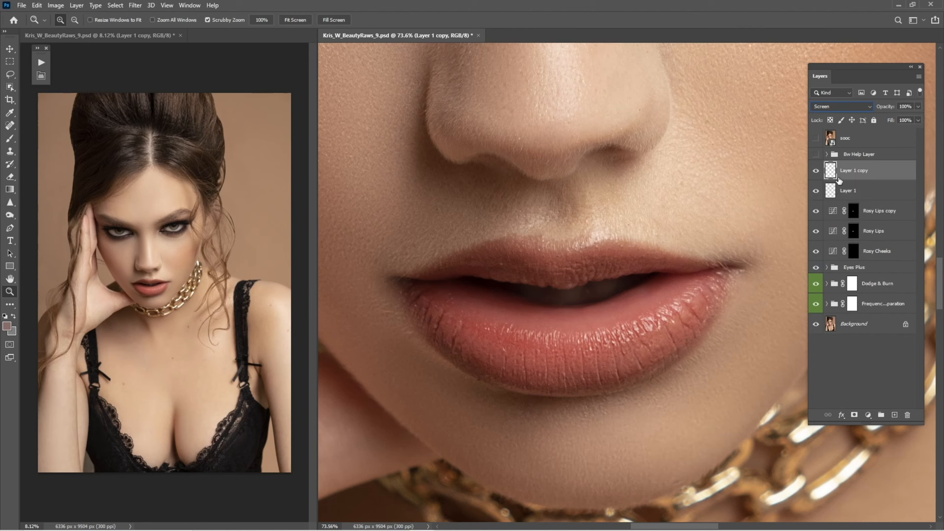
pyautogui.click(840, 106)
pyautogui.click(827, 146)
pyautogui.click(851, 191)
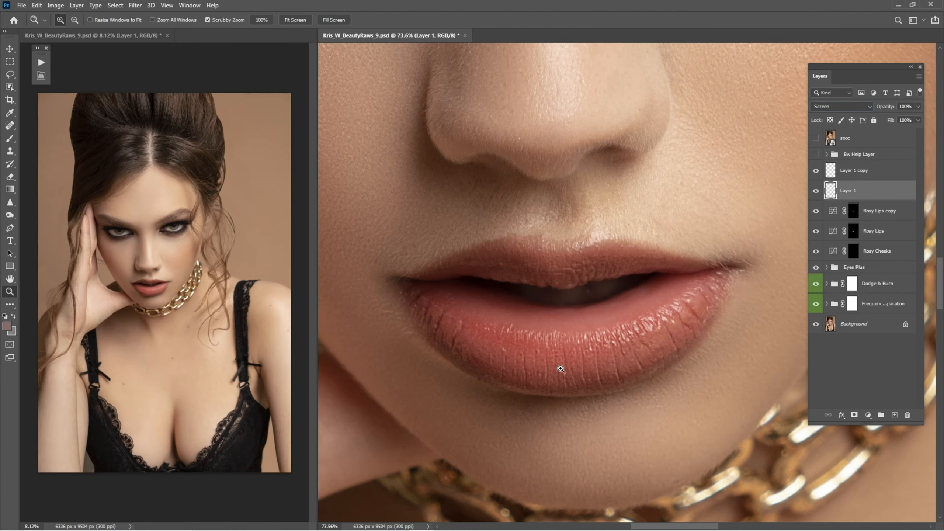
# Sample a lip colour as the foreground colour with the Eyedropper
pyautogui.moveTo(569, 342); pyautogui.dragTo(605, 351)
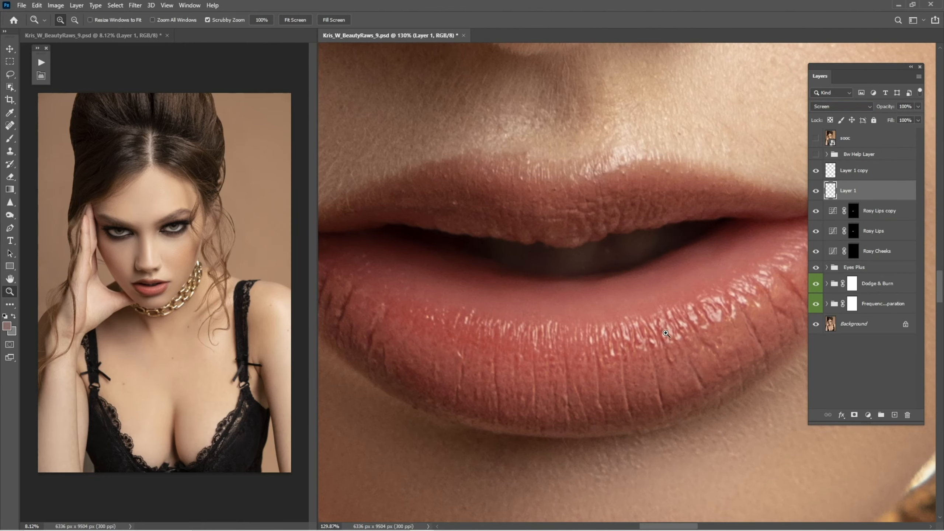
pyautogui.press('i')
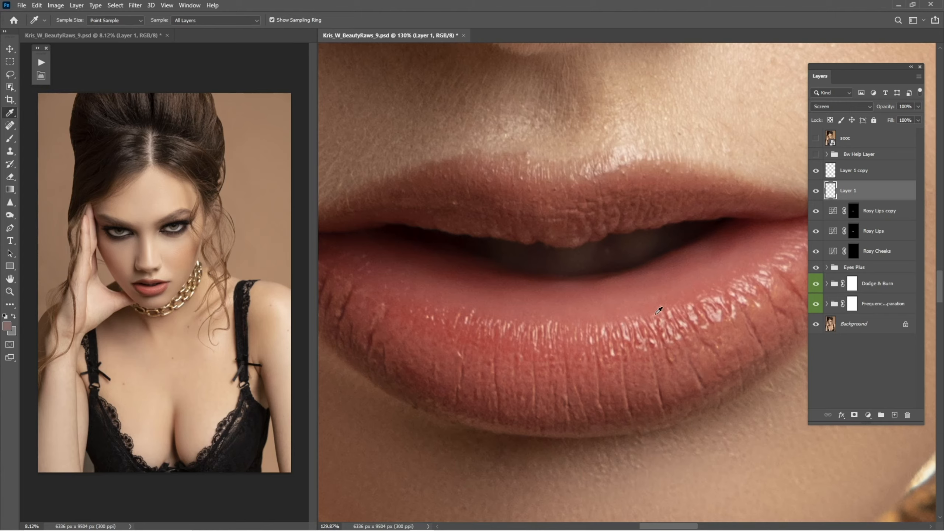
pyautogui.rightClick(10, 113)
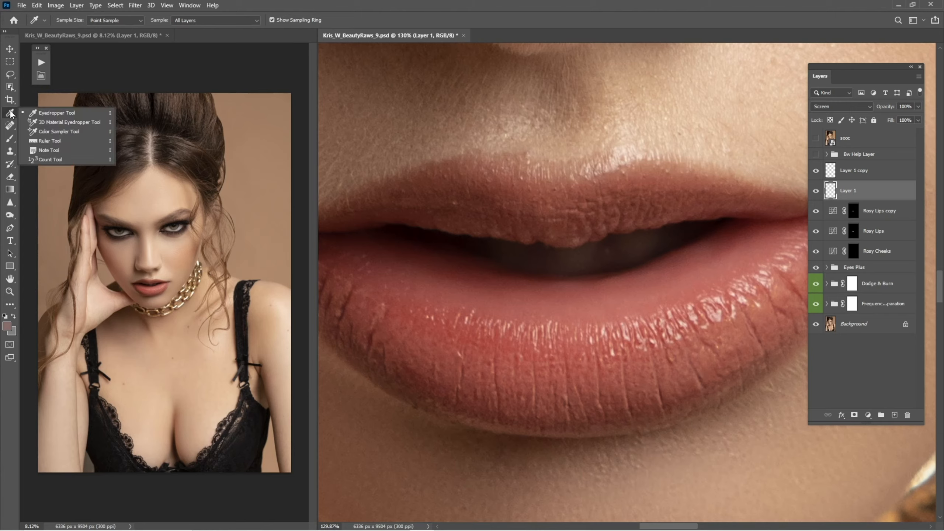
pyautogui.click(40, 119)
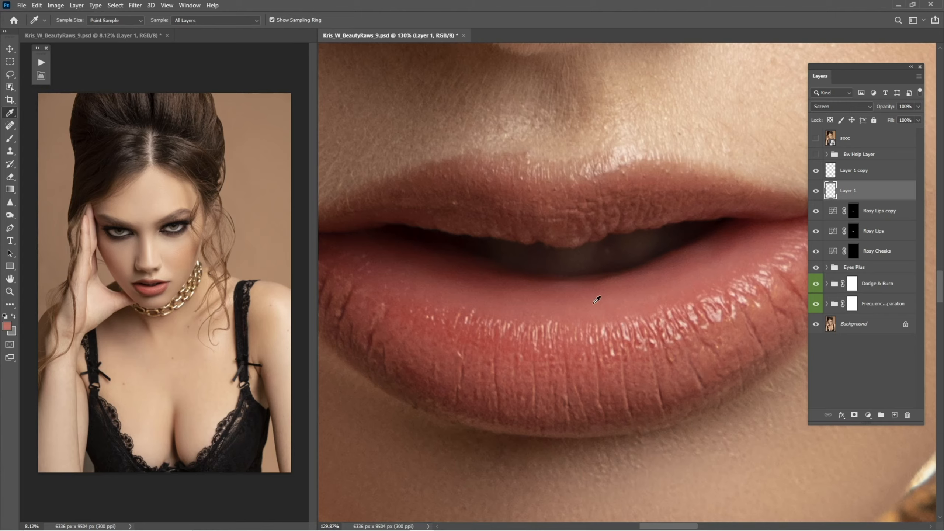
# Paint soft lip highlights on Layer 1 with a 10% opacity brush in the sampled colour
pyautogui.press('b')
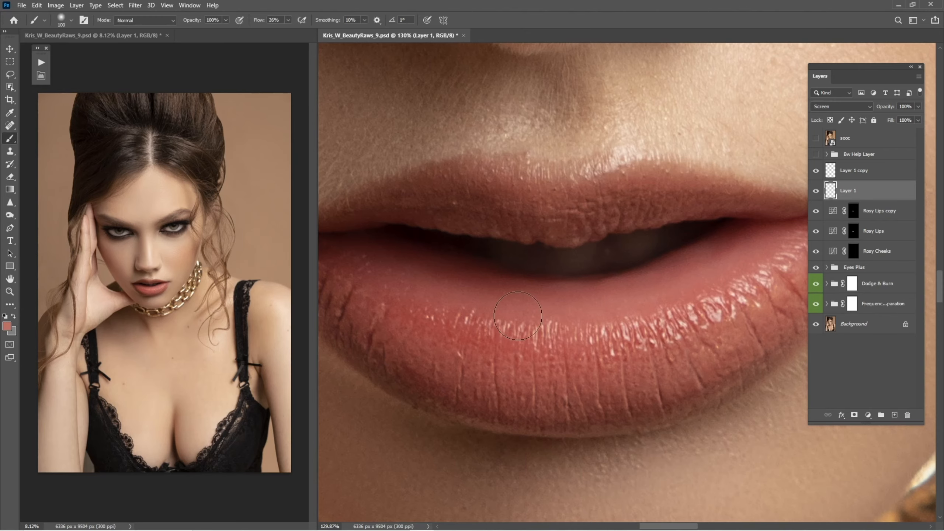
pyautogui.scroll(-2, 550, 346)
pyautogui.press('[')
pyautogui.press('[')
pyautogui.press('[')
pyautogui.press('[')
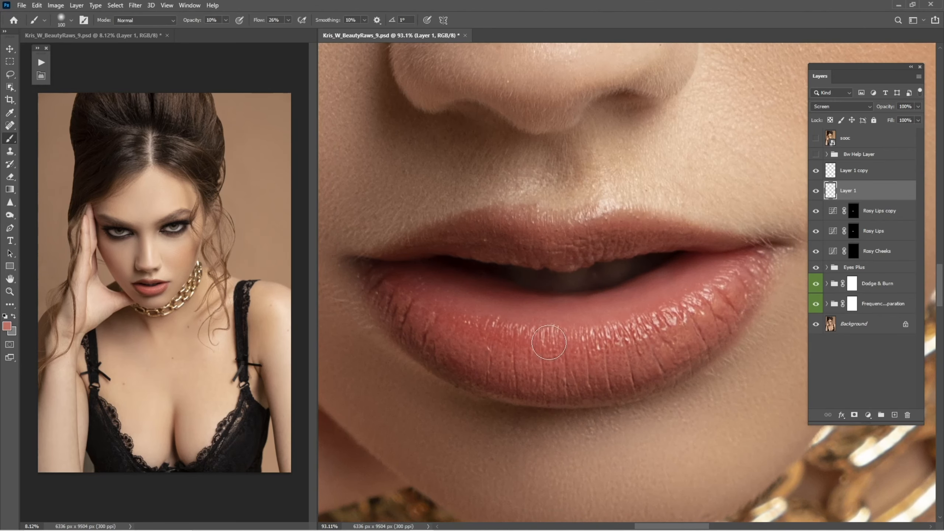
pyautogui.press('1')
pyautogui.press(']')
pyautogui.press(']')
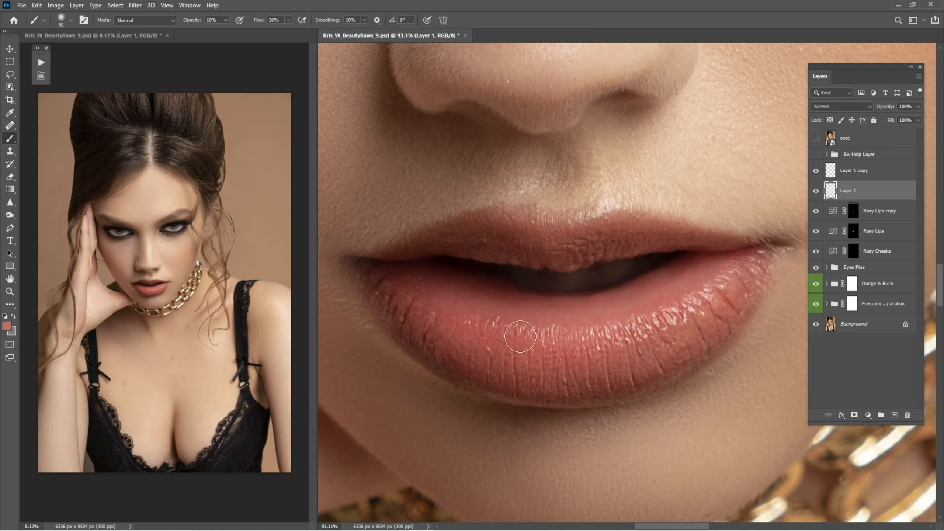
pyautogui.press('[')
pyautogui.press(']')
pyautogui.press('[')
pyautogui.press('[')
pyautogui.press(']')
pyautogui.moveTo(483, 328)
pyautogui.mouseDown()
pyautogui.moveTo(424, 304)
pyautogui.moveTo(439, 315)
pyautogui.moveTo(515, 323)
pyautogui.mouseUp()
pyautogui.press('[')
pyautogui.moveTo(554, 248)
pyautogui.mouseDown()
pyautogui.moveTo(512, 227)
pyautogui.moveTo(449, 245)
pyautogui.moveTo(674, 236)
pyautogui.moveTo(481, 246)
pyautogui.moveTo(468, 322)
pyautogui.moveTo(519, 346)
pyautogui.moveTo(539, 332)
pyautogui.moveTo(600, 333)
pyautogui.moveTo(698, 304)
pyautogui.moveTo(613, 301)
pyautogui.moveTo(869, 224)
pyautogui.mouseUp()
pyautogui.press(']')
pyautogui.press(']')
# Toggle Layer 1's visibility to compare the lip highlights
pyautogui.click(815, 192)
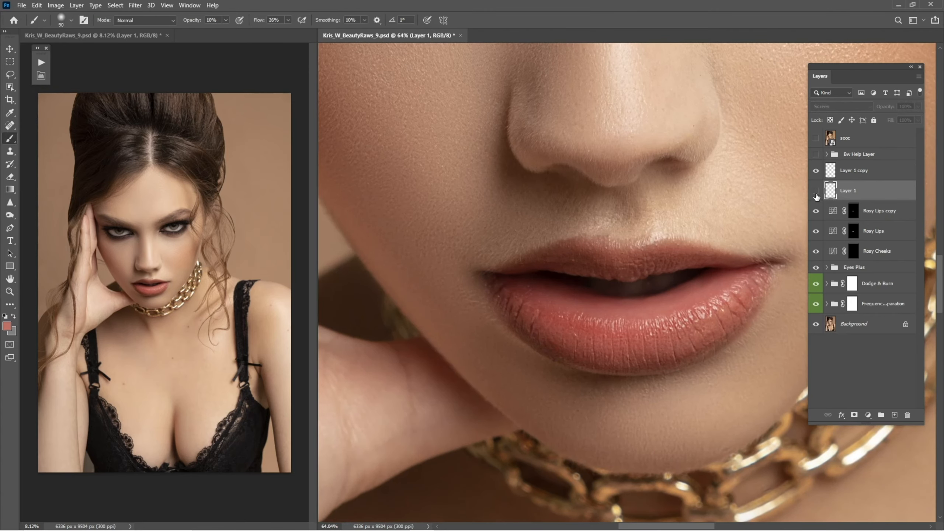
pyautogui.click(815, 193)
pyautogui.click(815, 193)
pyautogui.click(816, 192)
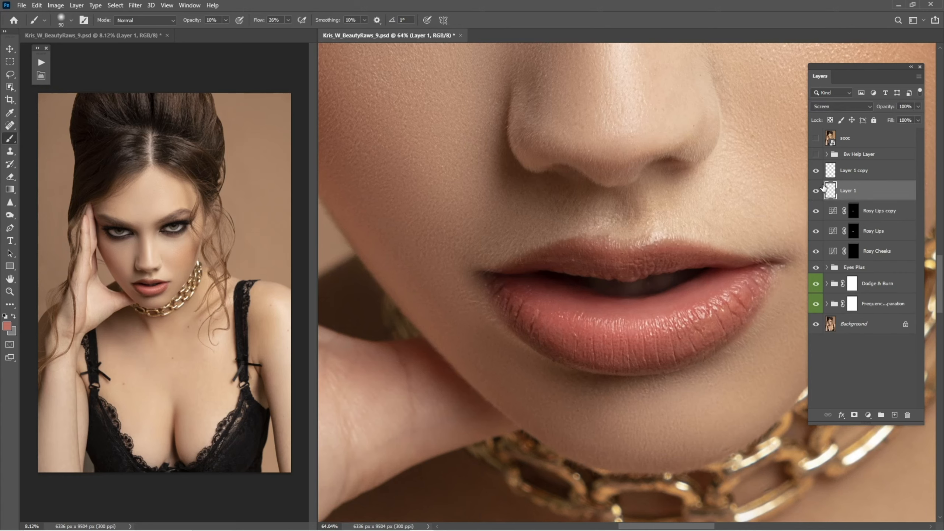
# Paint soft shading on the lower lip on Layer 1 copy in Multiply mode and toggle that layer to compare
pyautogui.click(816, 192)
pyautogui.click(816, 192)
pyautogui.moveTo(887, 108); pyautogui.dragTo(876, 118)
pyautogui.click(856, 177)
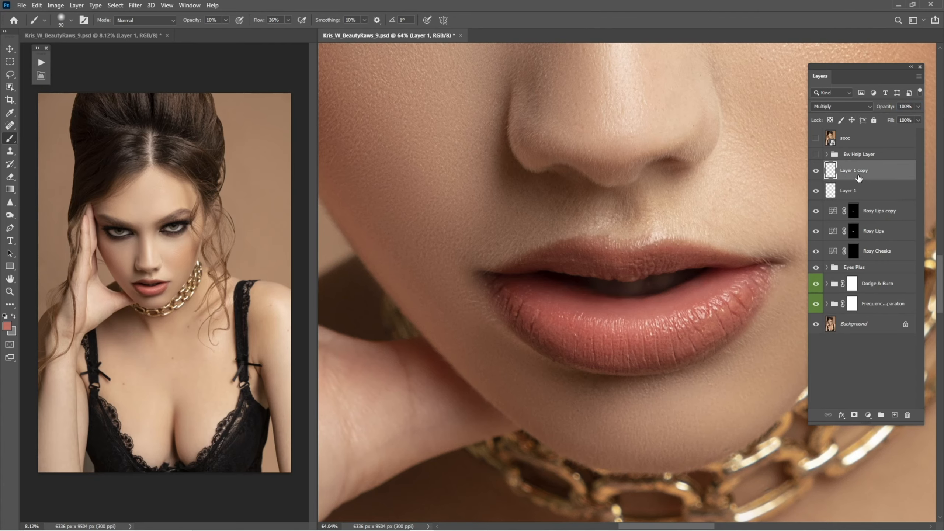
pyautogui.moveTo(633, 332); pyautogui.dragTo(691, 324)
pyautogui.scroll(-2, 790, 230)
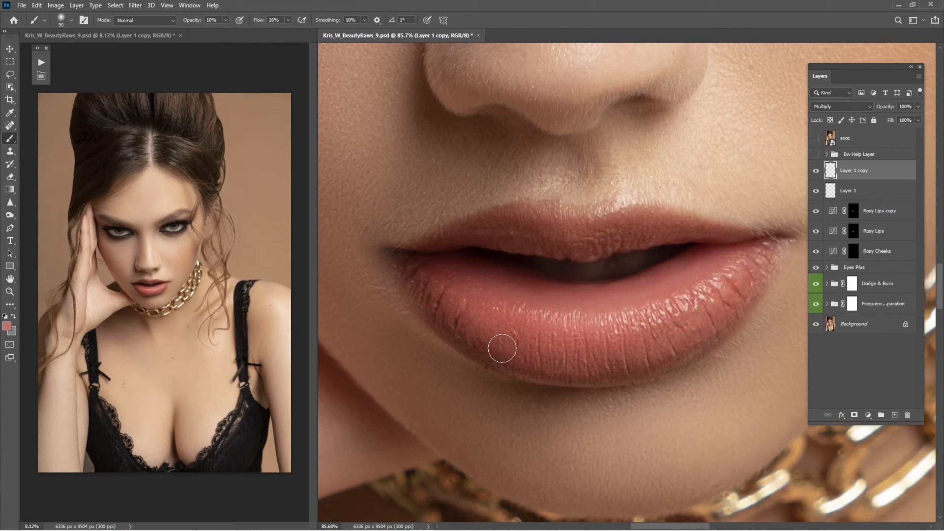
pyautogui.press(']')
pyautogui.press('[')
pyautogui.press(']')
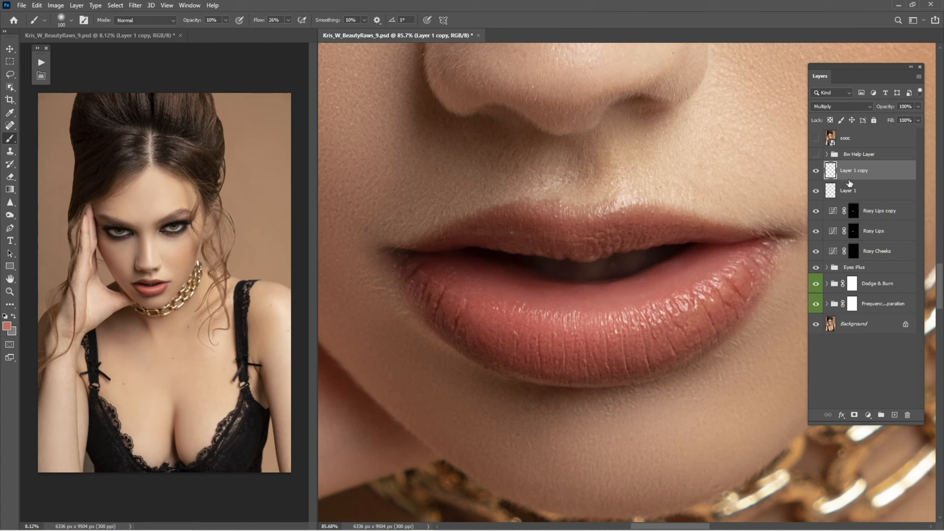
pyautogui.click(816, 172)
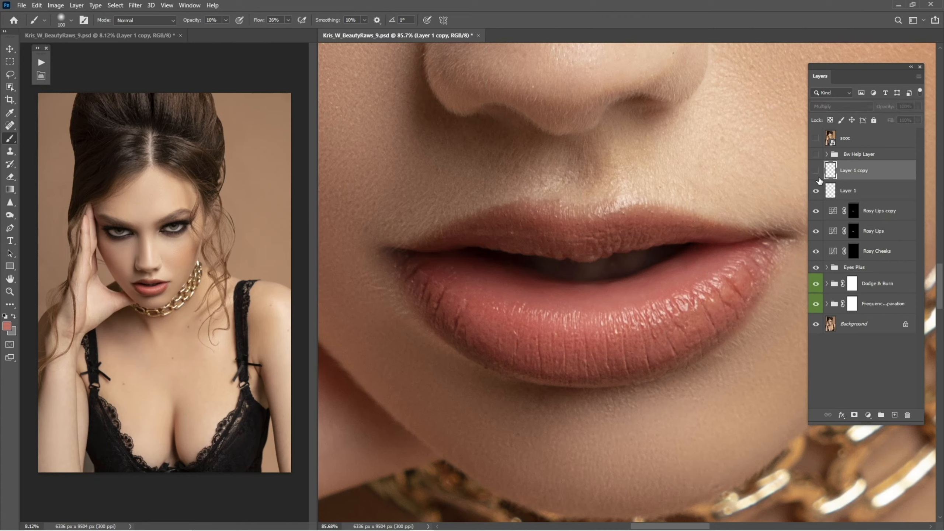
pyautogui.click(815, 172)
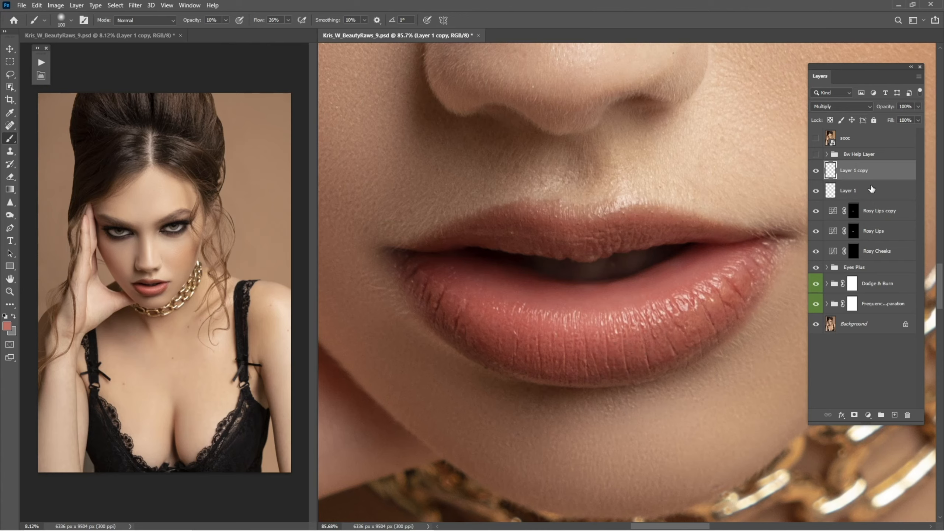
# Group Layer 1 copy, Layer 1, Rosy Lips copy and Rosy Lips into a group named Lips
pyautogui.keyDown('ctrl'); pyautogui.click(862, 195); pyautogui.keyUp('ctrl')
pyautogui.keyDown('ctrl'); pyautogui.click(869, 212); pyautogui.keyUp('ctrl')
pyautogui.keyDown('ctrl'); pyautogui.click(873, 232); pyautogui.keyUp('ctrl')
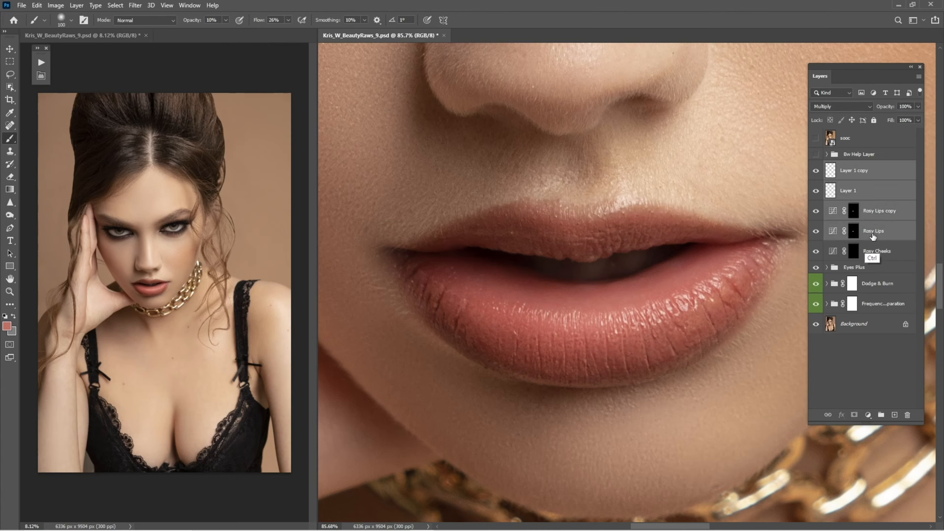
pyautogui.hotkey('ctrl', 'g')
pyautogui.doubleClick(844, 170)
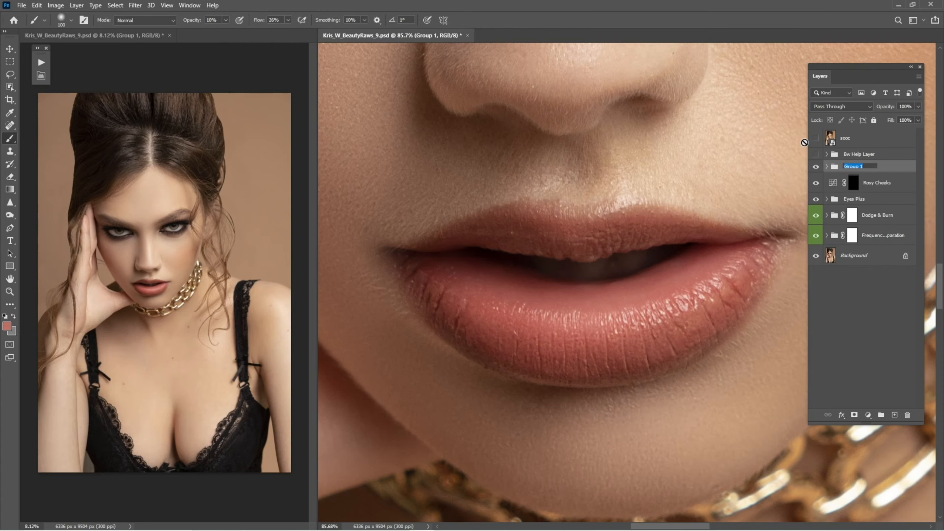
pyautogui.write('Lips')
pyautogui.press('Return')
pyautogui.press('z')
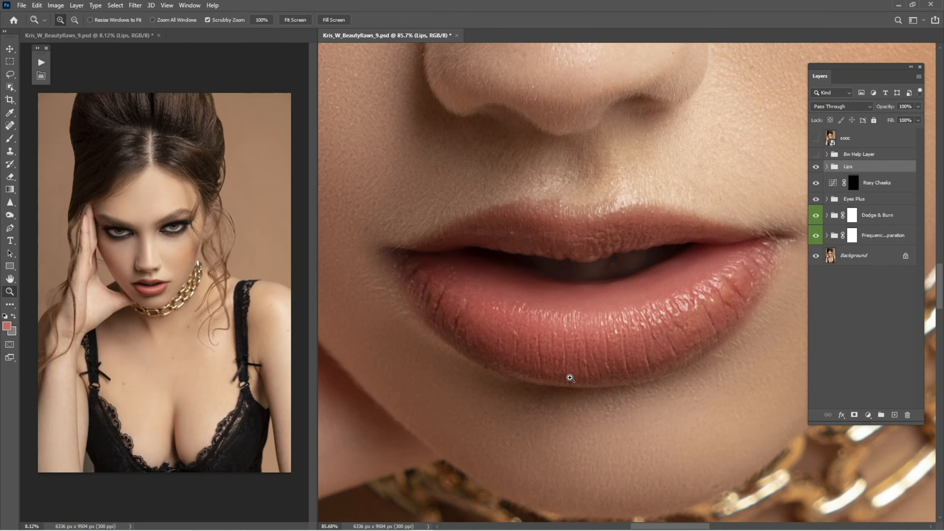
# Toggle the Lips group's visibility to compare the whole face, and lower the group's opacity to 72%
pyautogui.hotkey('ctrl', '0')
pyautogui.click(816, 168)
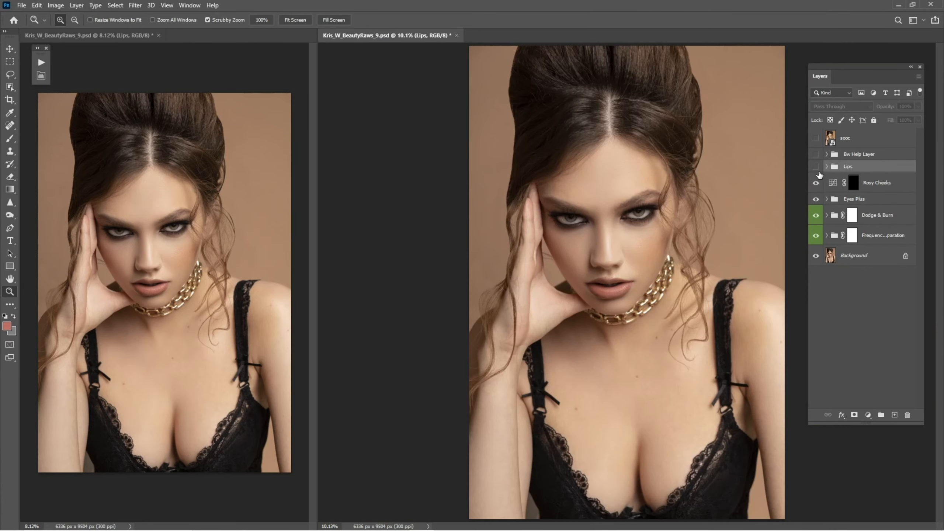
pyautogui.click(816, 168)
pyautogui.click(816, 168)
pyautogui.click(816, 167)
pyautogui.moveTo(627, 280); pyautogui.dragTo(677, 311)
pyautogui.press('b')
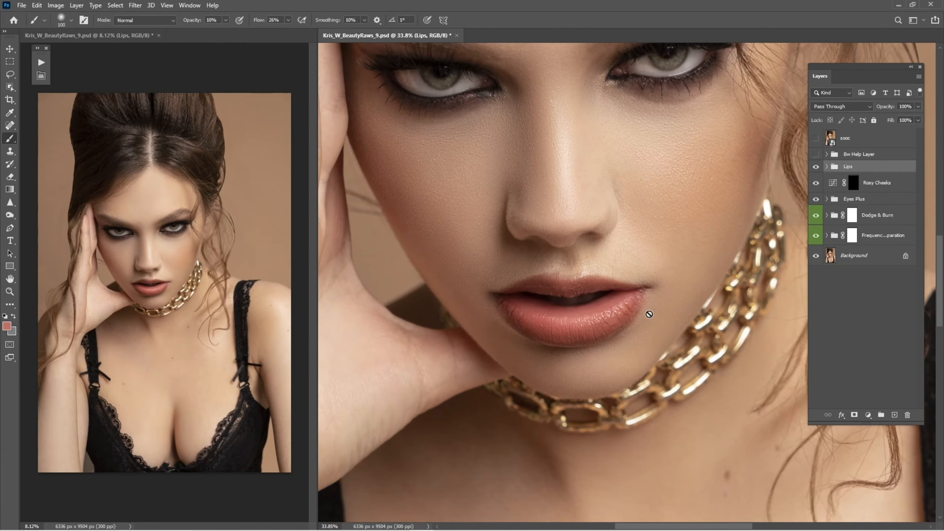
pyautogui.hotkey('ctrl', '0')
pyautogui.moveTo(621, 290); pyautogui.dragTo(696, 317)
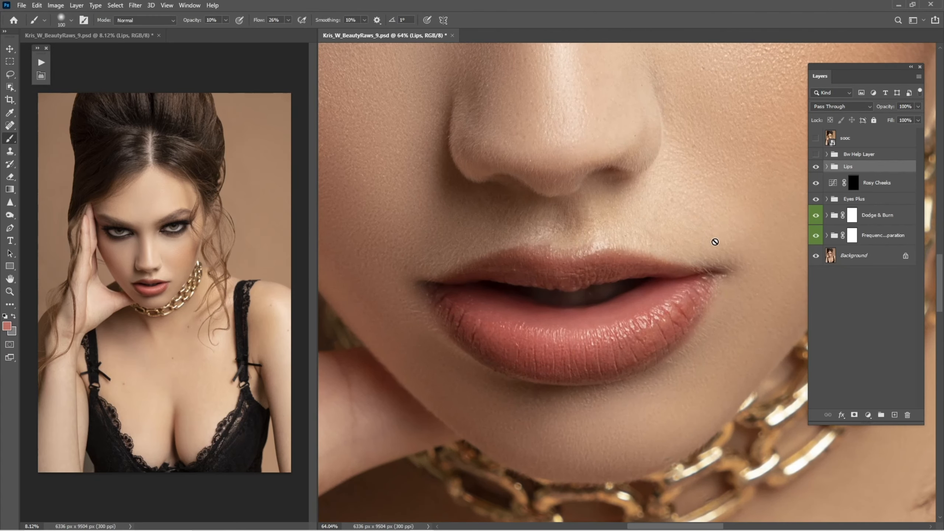
pyautogui.moveTo(888, 108); pyautogui.dragTo(884, 110)
pyautogui.hotkey('ctrl', '0')
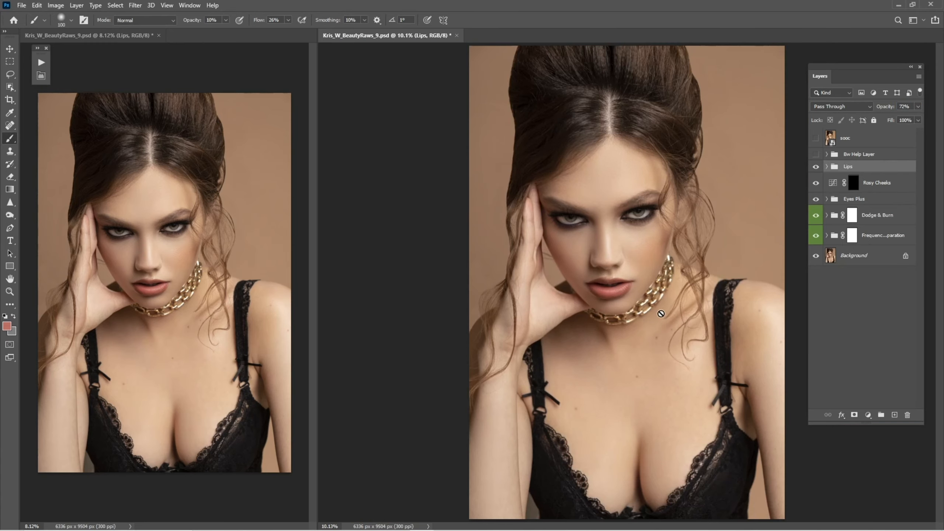
# Add the Lipstick Color group of colour layers from Retouch Pro's Lips and Teeth section
pyautogui.click(41, 77)
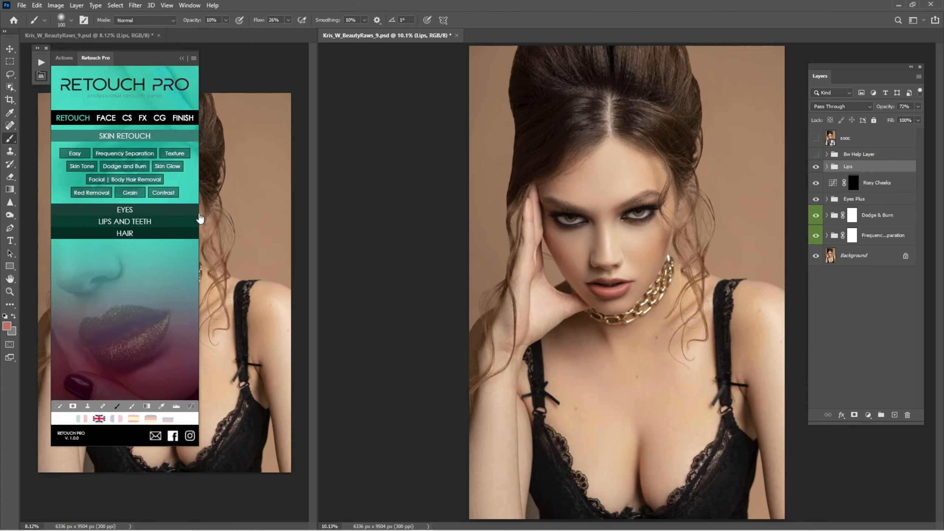
pyautogui.click(190, 222)
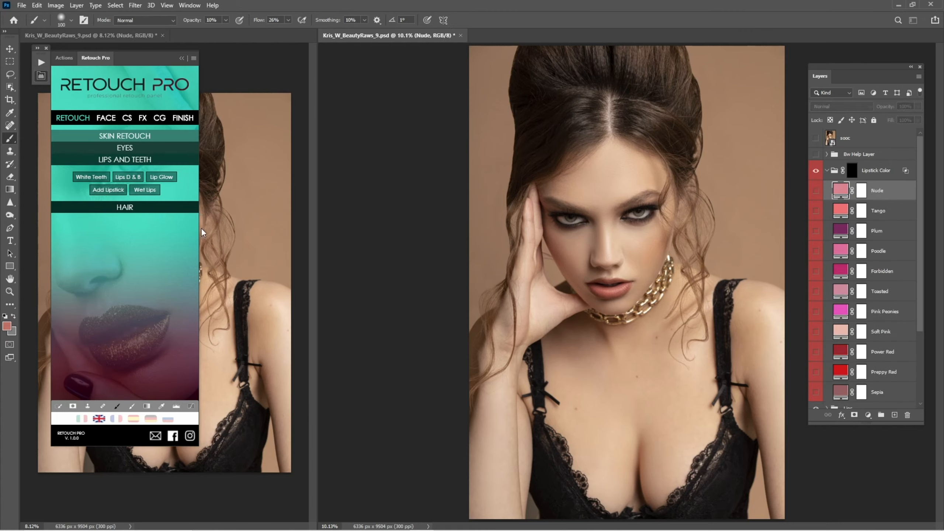
pyautogui.click(181, 59)
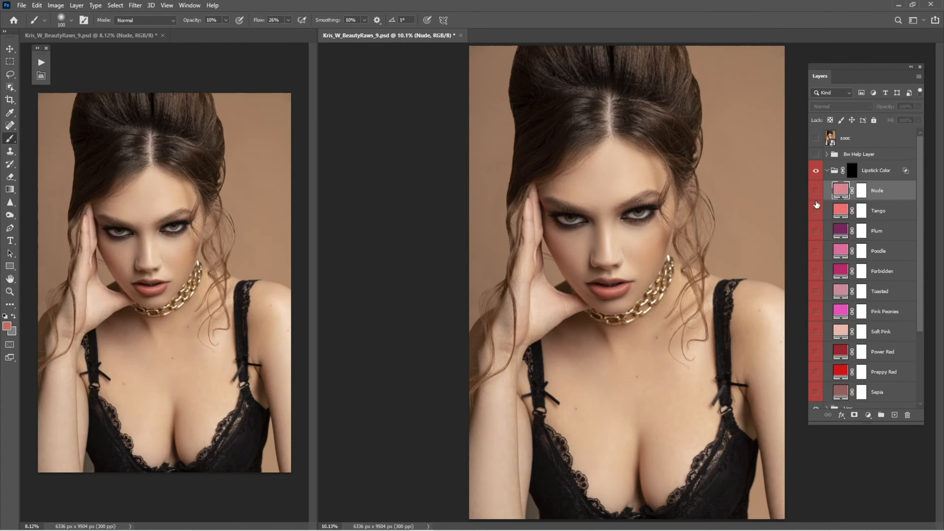
# Load the Rosy Lips mask as a selection and fill the Lipstick Color group's mask with it, then deselect
pyautogui.click(852, 174)
pyautogui.moveTo(610, 279)
pyautogui.mouseDown()
pyautogui.moveTo(655, 314)
pyautogui.moveTo(617, 277)
pyautogui.mouseUp()
pyautogui.scroll(3, 618, 277)
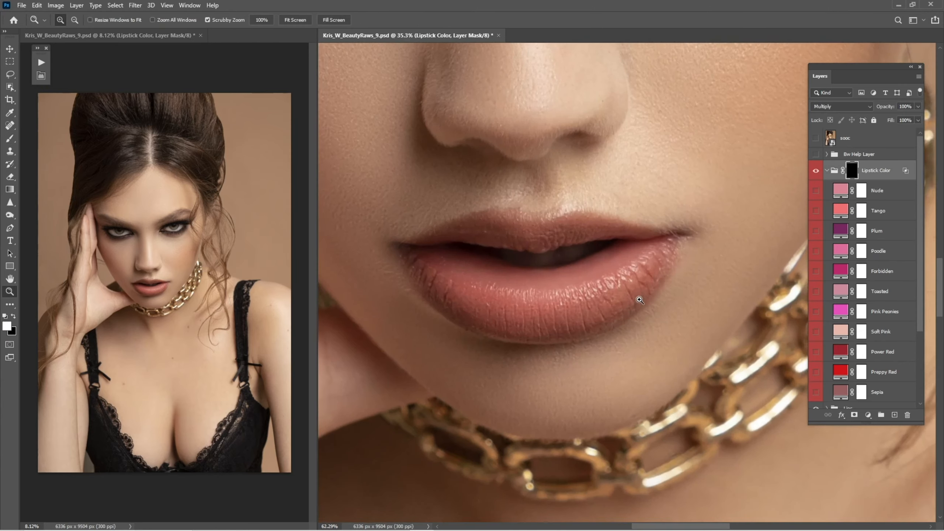
pyautogui.click(827, 171)
pyautogui.click(827, 187)
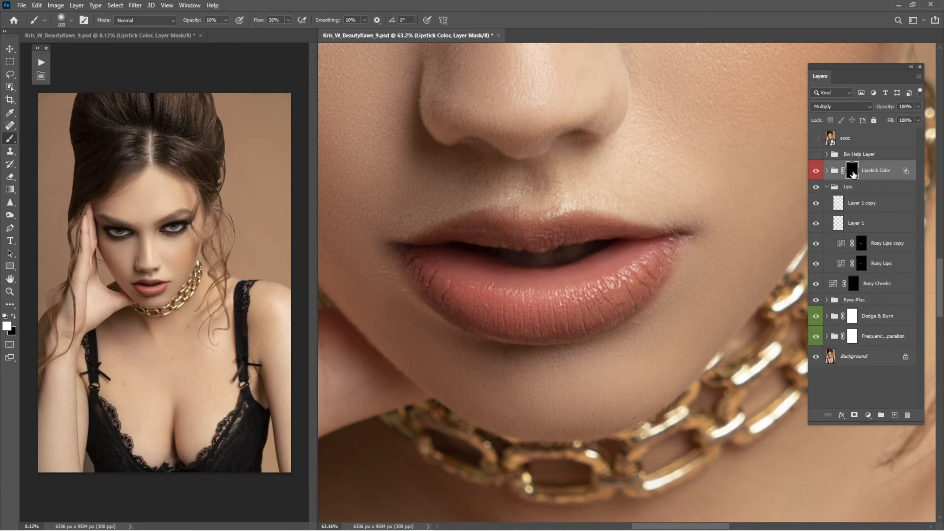
pyautogui.keyDown('ctrl'); pyautogui.click(863, 263); pyautogui.keyUp('ctrl')
pyautogui.click(861, 248)
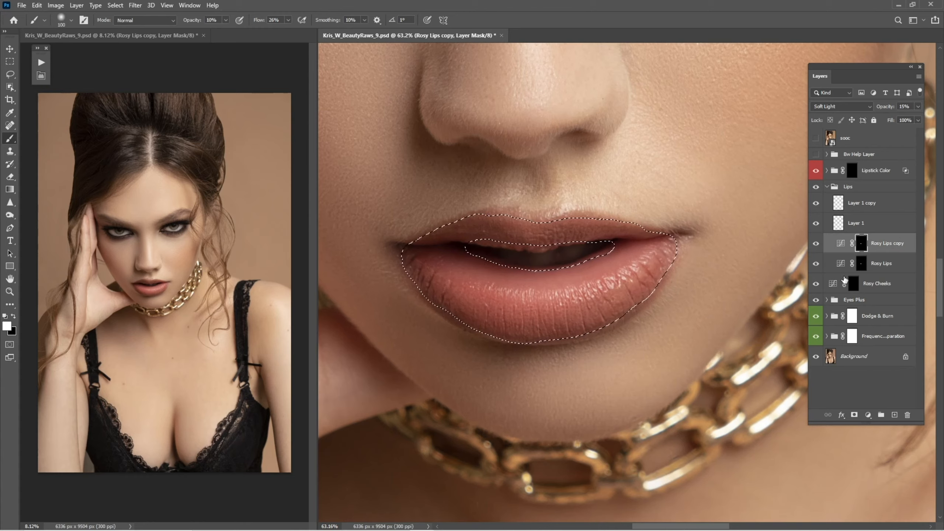
pyautogui.press('x')
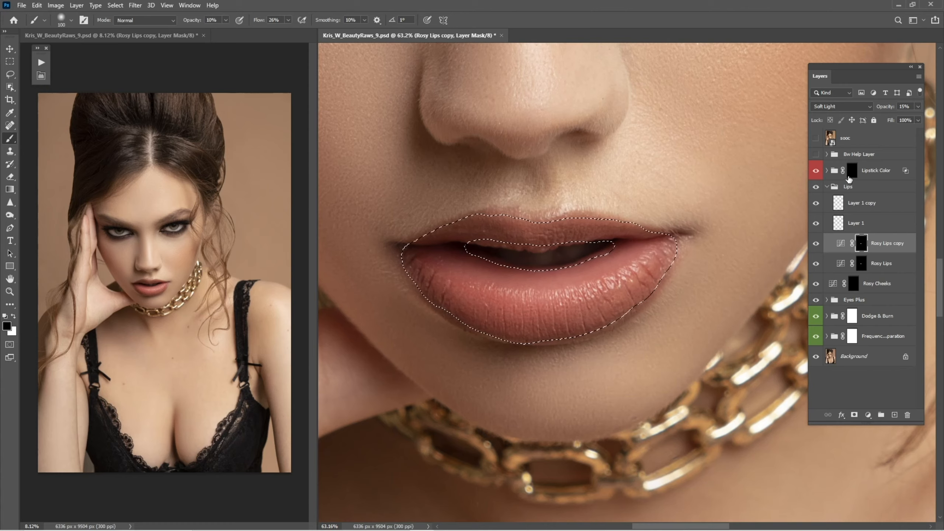
pyautogui.click(852, 172)
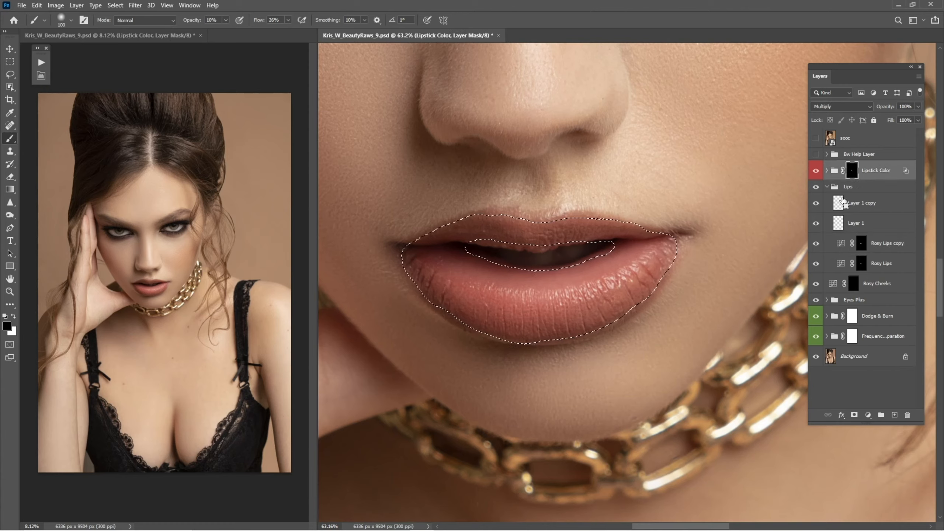
pyautogui.hotkey('ctrl', 'd')
pyautogui.click(827, 187)
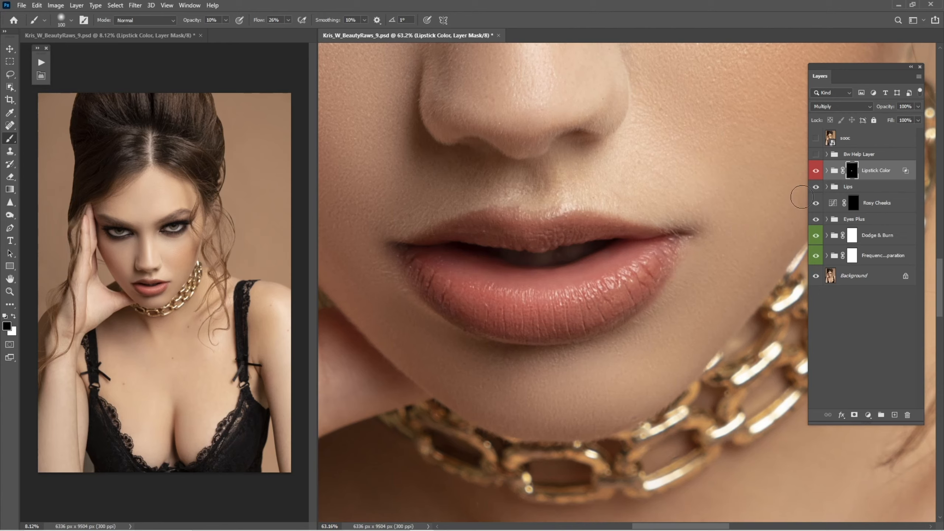
# Turn on the Nude colour layer inside the Lipstick Color group
pyautogui.click(828, 171)
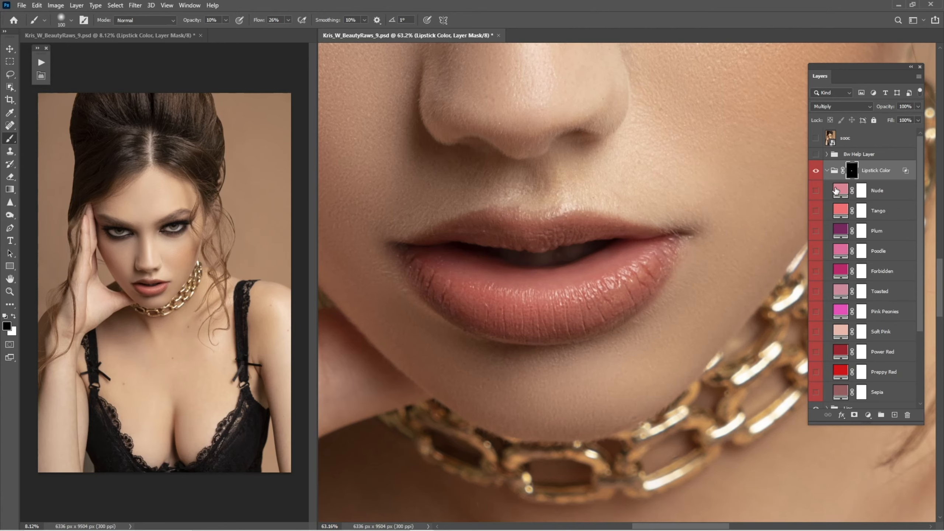
pyautogui.click(815, 191)
pyautogui.press('z')
pyautogui.moveTo(702, 270); pyautogui.dragTo(652, 294)
pyautogui.moveTo(546, 256); pyautogui.dragTo(562, 246)
pyautogui.press('b')
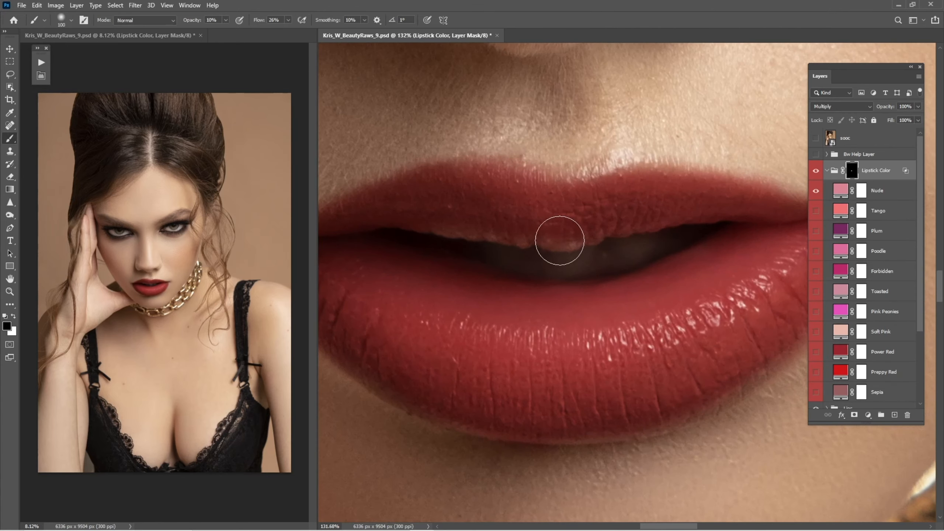
# Paint white at 100% opacity with a smaller brush on the Lipstick Color mask along the upper lip
pyautogui.click(836, 171)
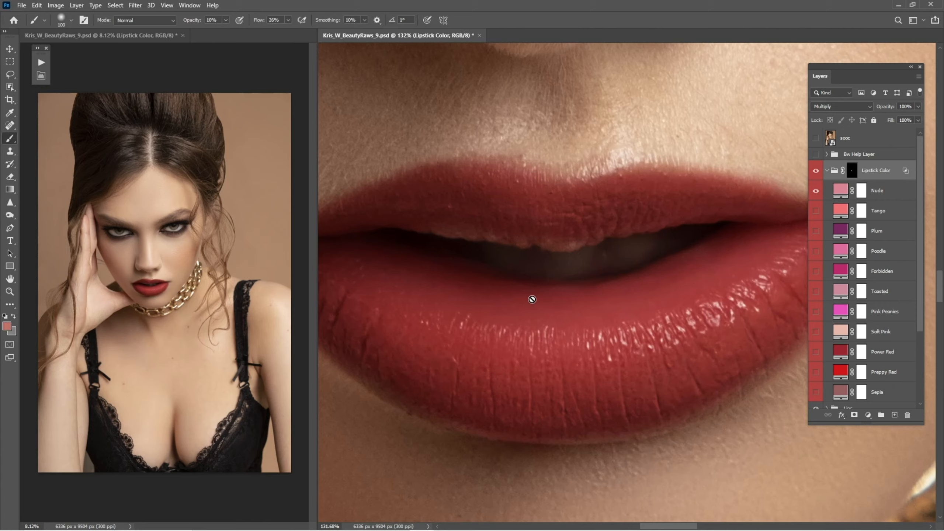
pyautogui.click(852, 171)
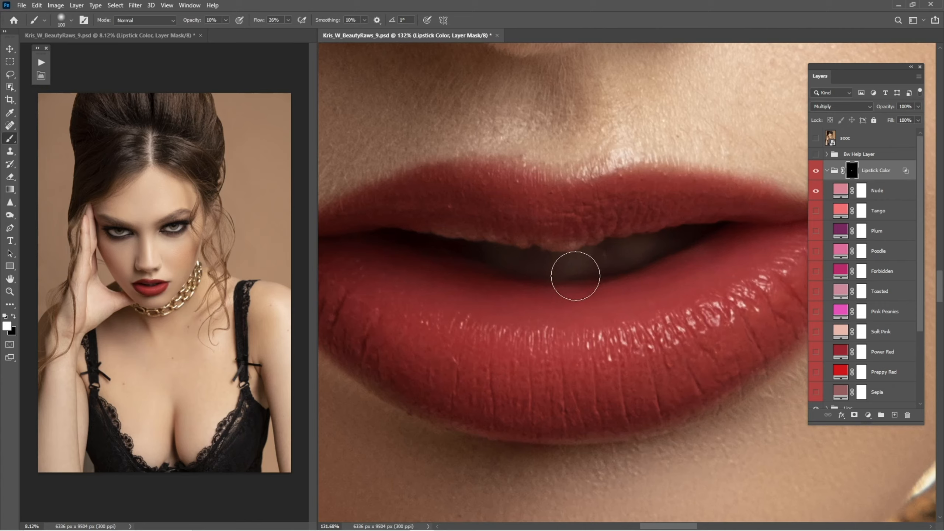
pyautogui.press('[')
pyautogui.press('[')
pyautogui.press('[')
pyautogui.press('[')
pyautogui.press('[')
pyautogui.press('[')
pyautogui.press('[')
pyautogui.press('0')
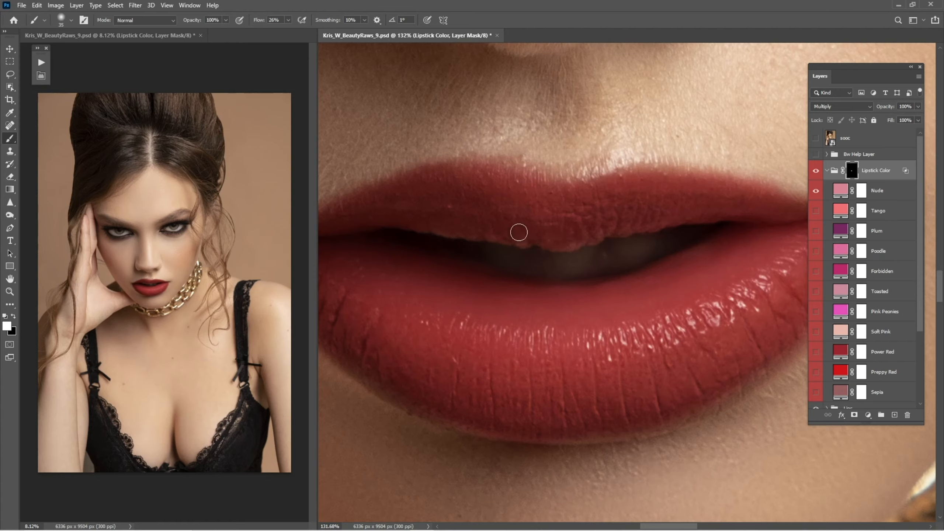
pyautogui.moveTo(608, 236); pyautogui.dragTo(706, 247)
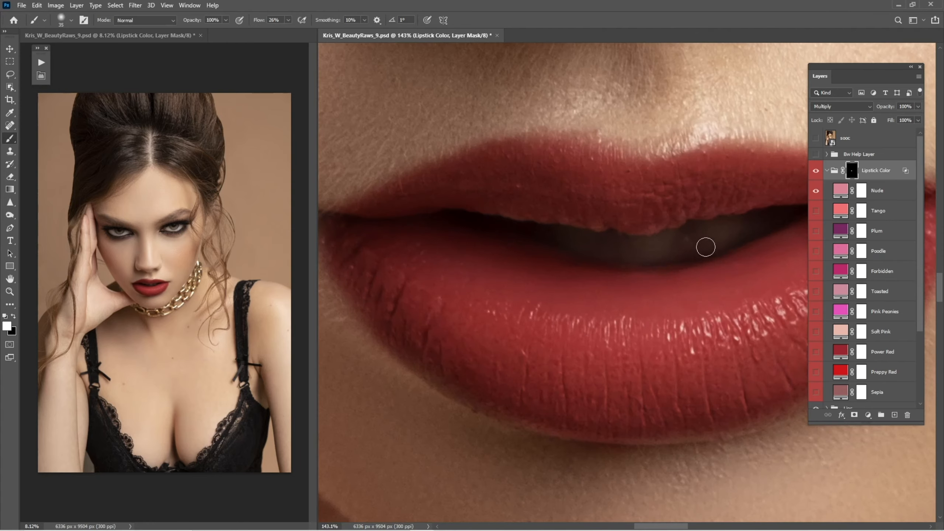
# Paint black on the Lipstick Color mask to remove the colour from the mouth opening
pyautogui.press('x')
pyautogui.moveTo(658, 253); pyautogui.dragTo(588, 281)
pyautogui.moveTo(606, 282); pyautogui.dragTo(651, 284)
pyautogui.moveTo(595, 266); pyautogui.dragTo(655, 284)
pyautogui.press('x')
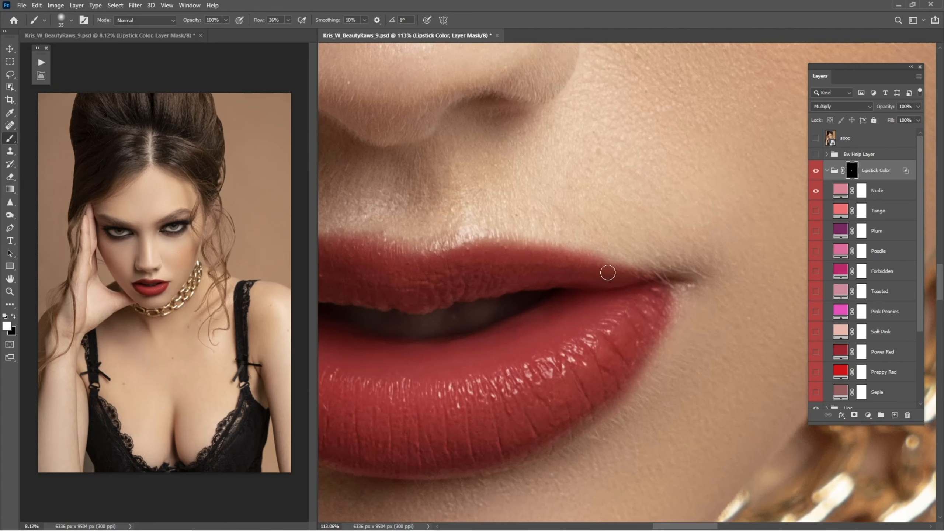
# Paint white on the Lipstick Color mask along the outer lip edges and corners
pyautogui.moveTo(430, 261); pyautogui.dragTo(620, 259)
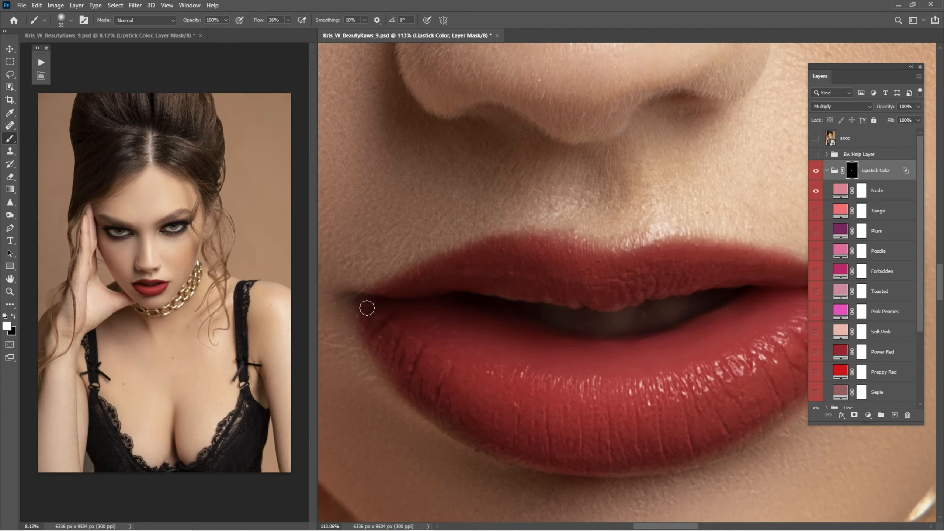
pyautogui.moveTo(443, 392); pyautogui.dragTo(333, 281)
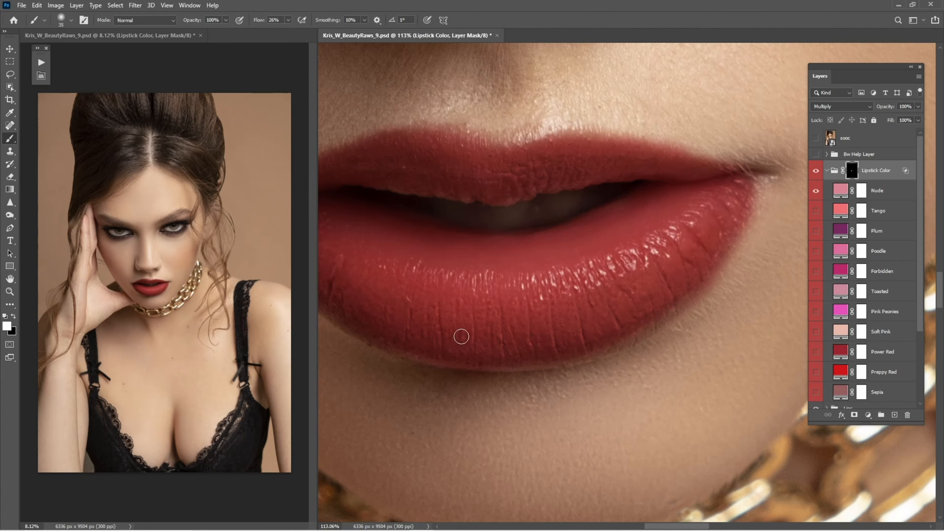
pyautogui.scroll(-5, 462, 334)
pyautogui.press('z')
pyautogui.press('b')
pyautogui.moveTo(593, 302)
pyautogui.mouseDown()
pyautogui.moveTo(541, 310)
pyautogui.moveTo(563, 312)
pyautogui.moveTo(593, 276)
pyautogui.mouseUp()
pyautogui.press('z')
pyautogui.press('b')
pyautogui.hotkey('ctrl', 'space')
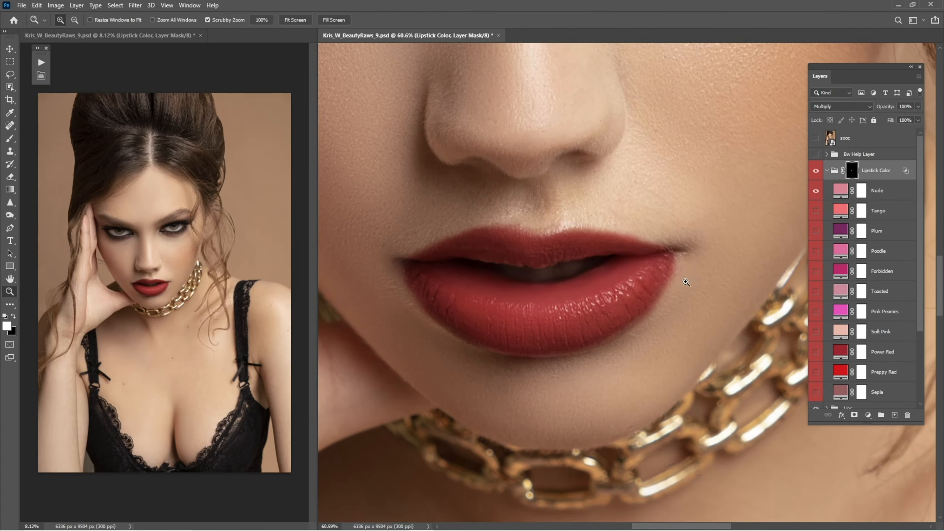
pyautogui.moveTo(686, 283); pyautogui.dragTo(609, 284)
pyautogui.hotkey('ctrl', 'space')
pyautogui.moveTo(715, 285); pyautogui.dragTo(689, 284)
pyautogui.hotkey('ctrl', '0')
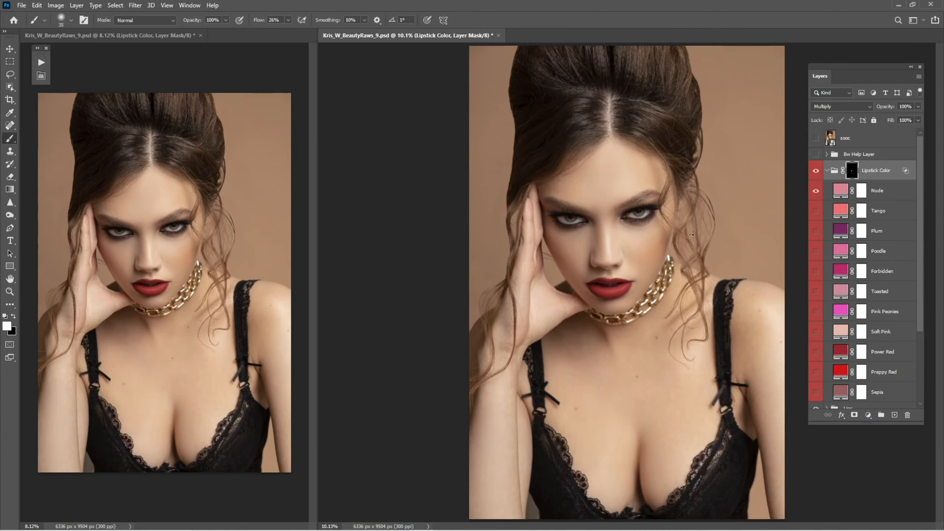
# Compare lipstick colours by hiding Nude and showing the Tango, then Plum colour layers
pyautogui.click(870, 191)
pyautogui.click(816, 191)
pyautogui.click(816, 191)
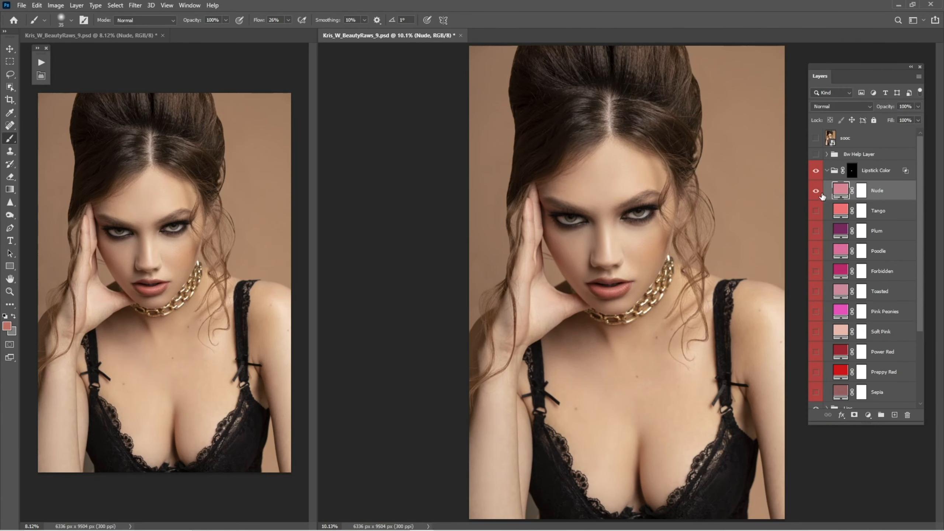
pyautogui.click(815, 191)
pyautogui.click(816, 211)
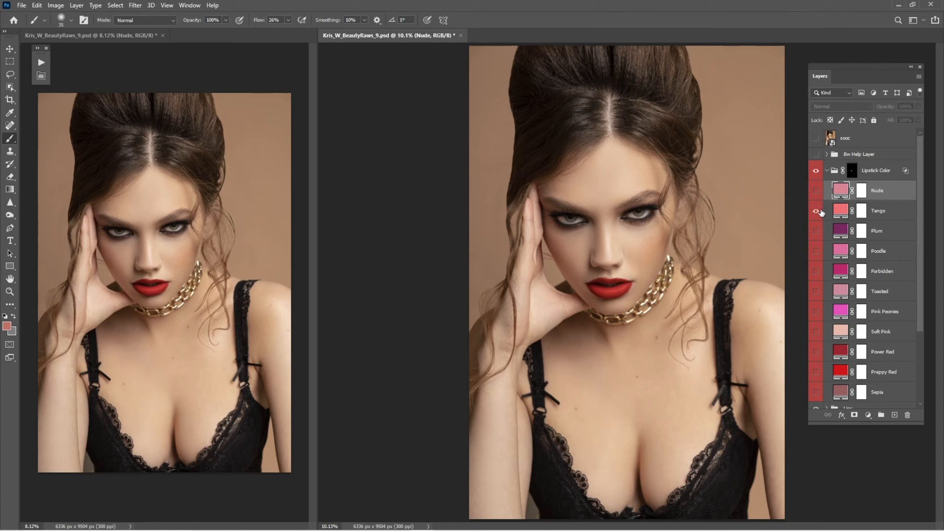
pyautogui.click(816, 211)
pyautogui.click(815, 231)
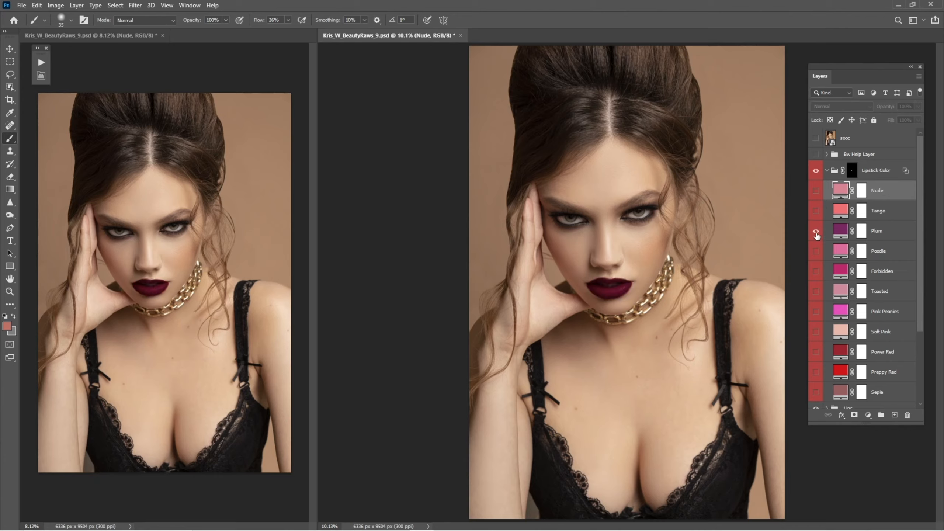
# Cycle through the remaining lipstick colour layers, from Poodle down to Sepia, showing and hiding each to compare
pyautogui.click(816, 231)
pyautogui.click(816, 251)
pyautogui.click(816, 251)
pyautogui.click(816, 271)
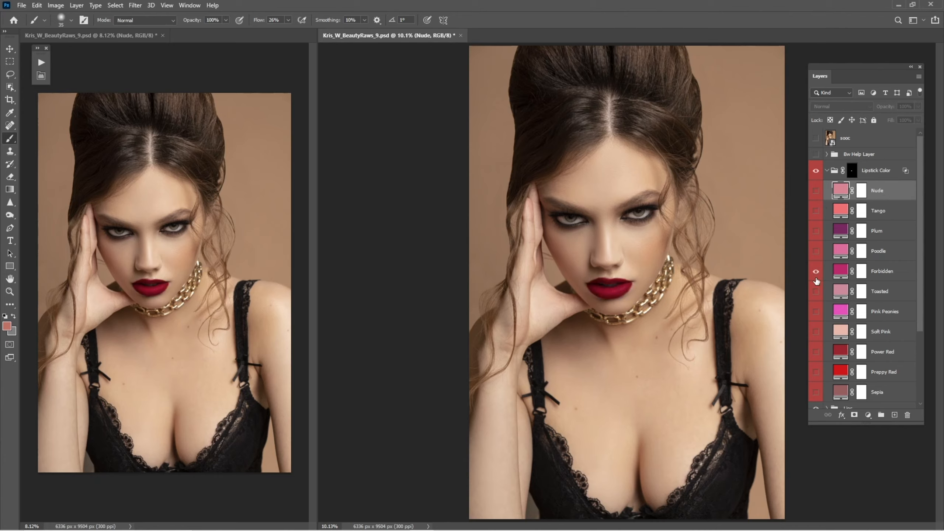
pyautogui.click(816, 273)
pyautogui.click(816, 293)
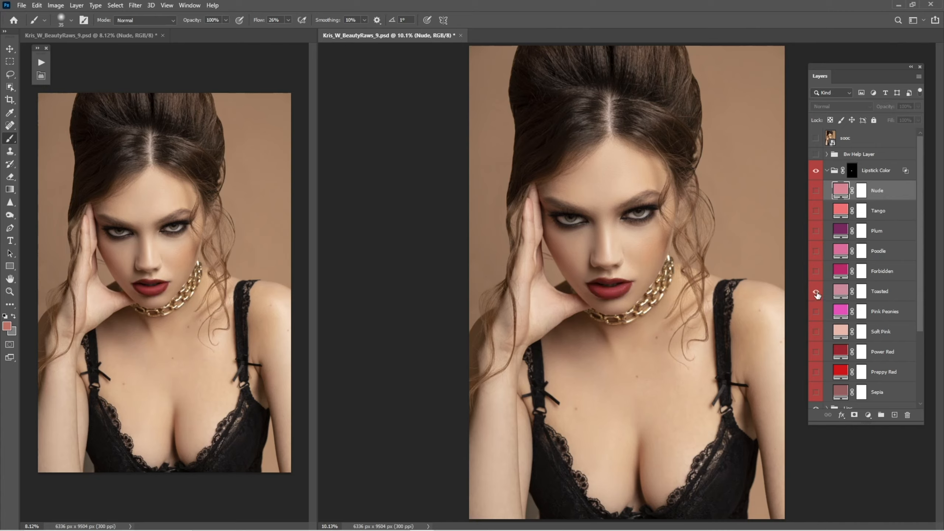
pyautogui.click(816, 292)
pyautogui.click(815, 313)
pyautogui.click(816, 313)
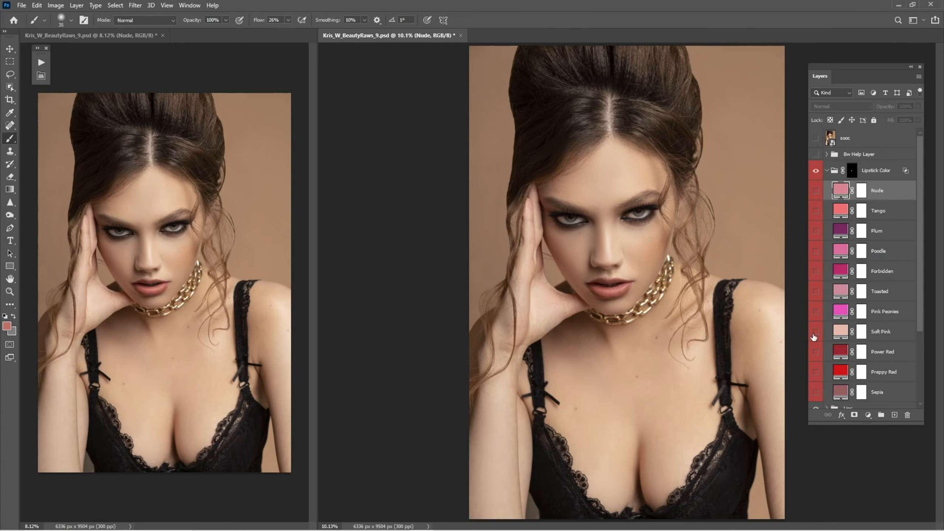
pyautogui.click(815, 332)
pyautogui.click(816, 333)
pyautogui.click(816, 352)
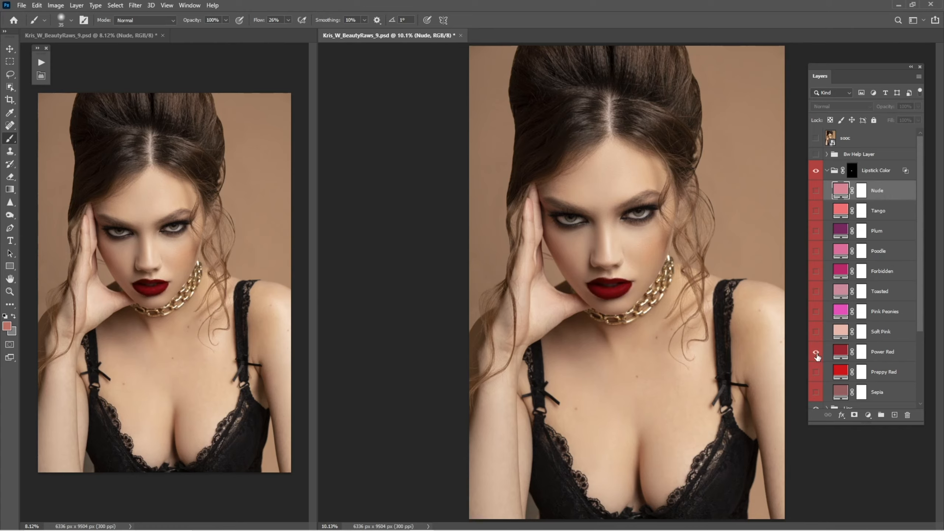
pyautogui.click(816, 352)
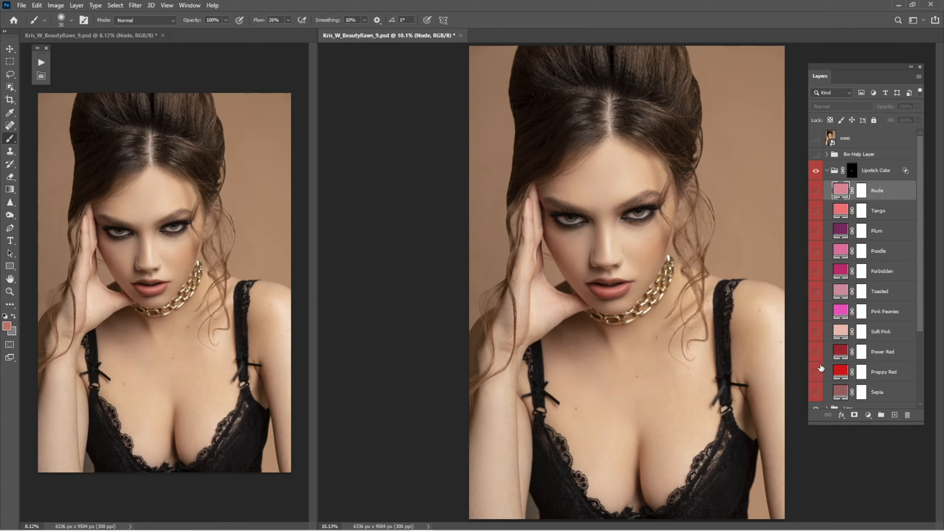
pyautogui.click(816, 392)
pyautogui.click(816, 392)
pyautogui.scroll(-3, 918, 294)
pyautogui.click(816, 347)
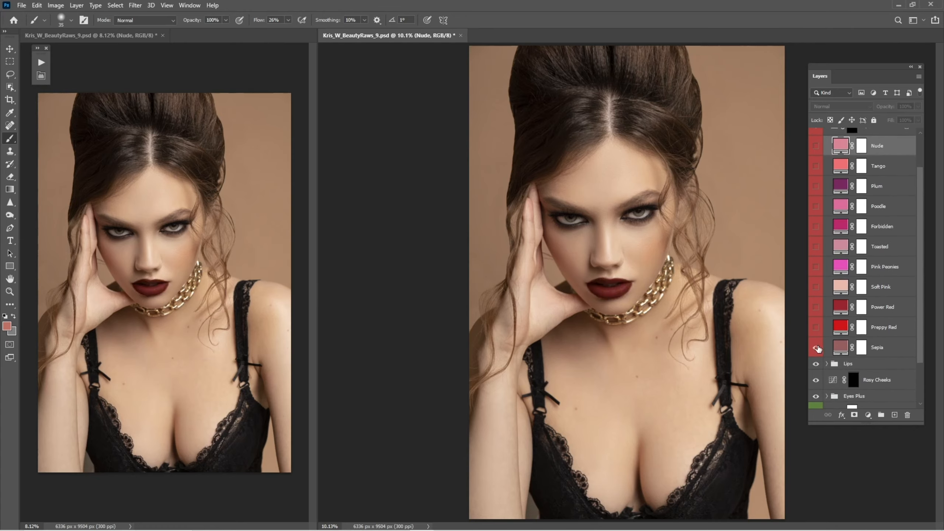
pyautogui.click(817, 347)
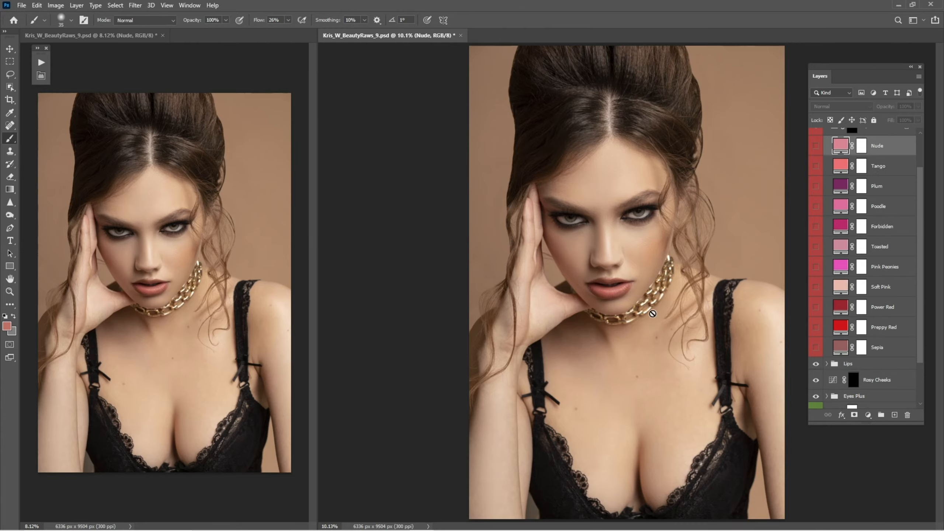
# Show the Sepia layer and change its fill colour in the Color Picker, trying several hues before settling on a light beige
pyautogui.moveTo(626, 295); pyautogui.dragTo(706, 294)
pyautogui.hotkey('ctrl', '0')
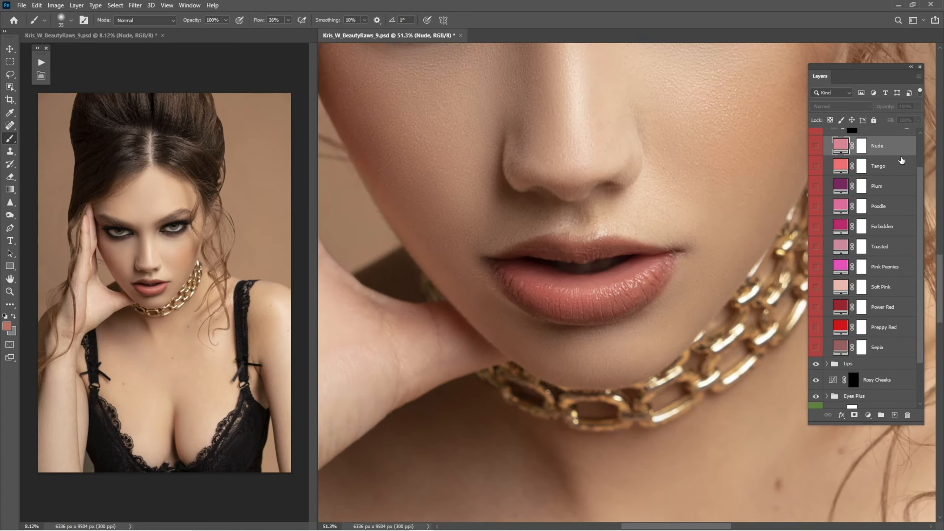
pyautogui.moveTo(694, 263); pyautogui.dragTo(839, 317)
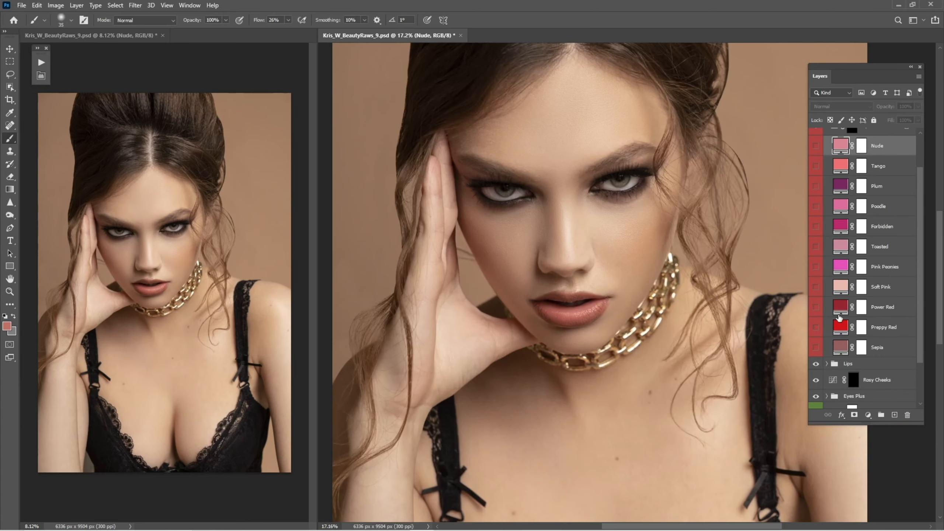
pyautogui.click(815, 347)
pyautogui.click(835, 349)
pyautogui.doubleClick(841, 350)
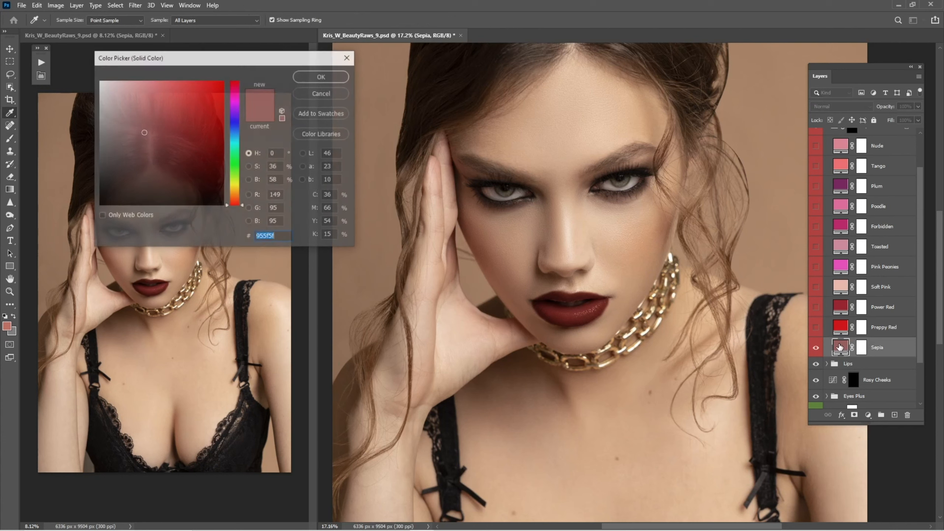
pyautogui.click(187, 126)
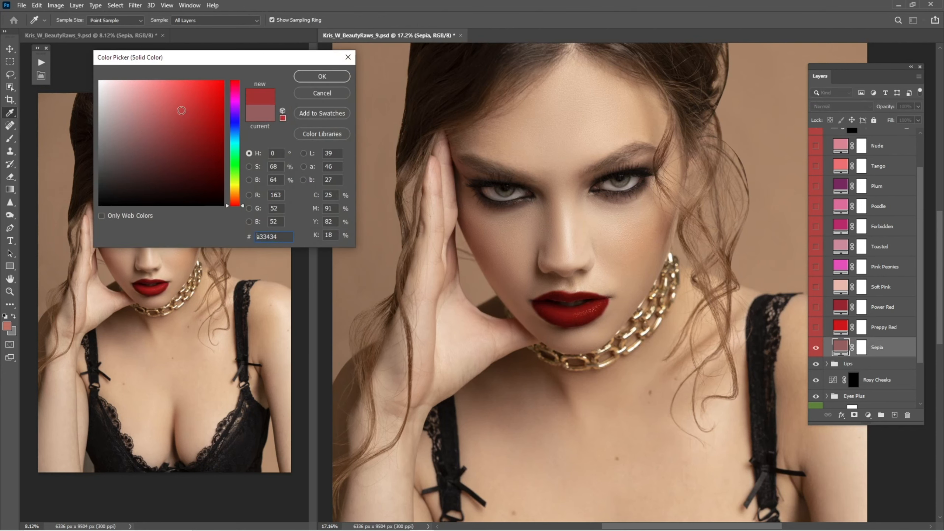
pyautogui.click(156, 100)
pyautogui.click(131, 103)
pyautogui.click(237, 134)
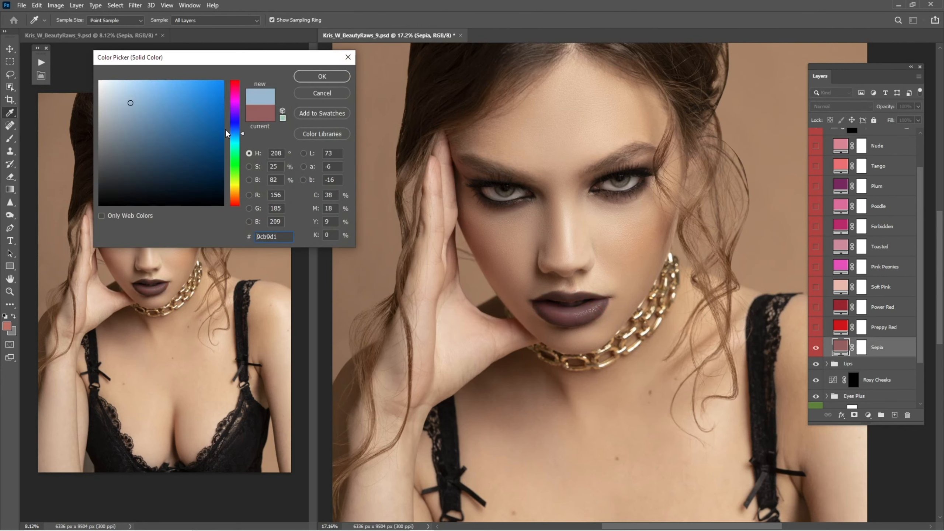
pyautogui.click(176, 117)
pyautogui.click(164, 94)
pyautogui.click(234, 111)
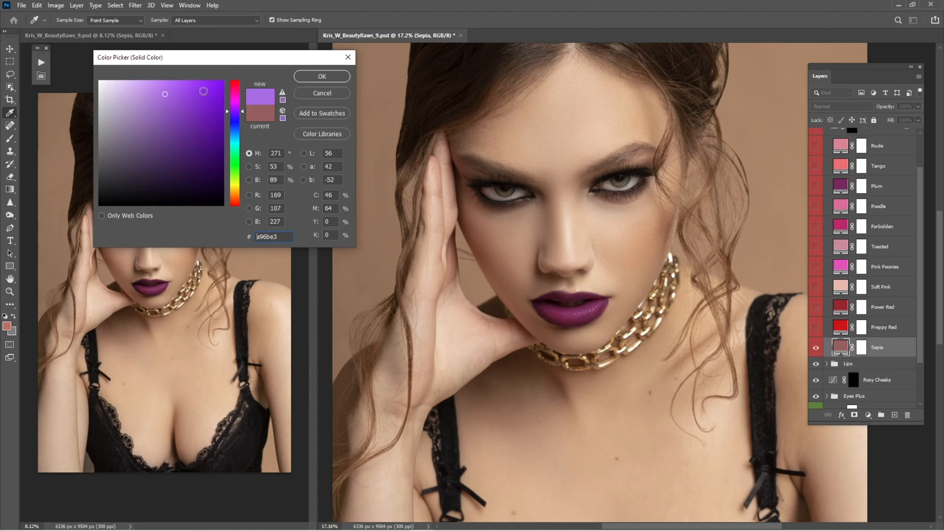
pyautogui.click(203, 92)
pyautogui.click(235, 193)
pyautogui.click(188, 166)
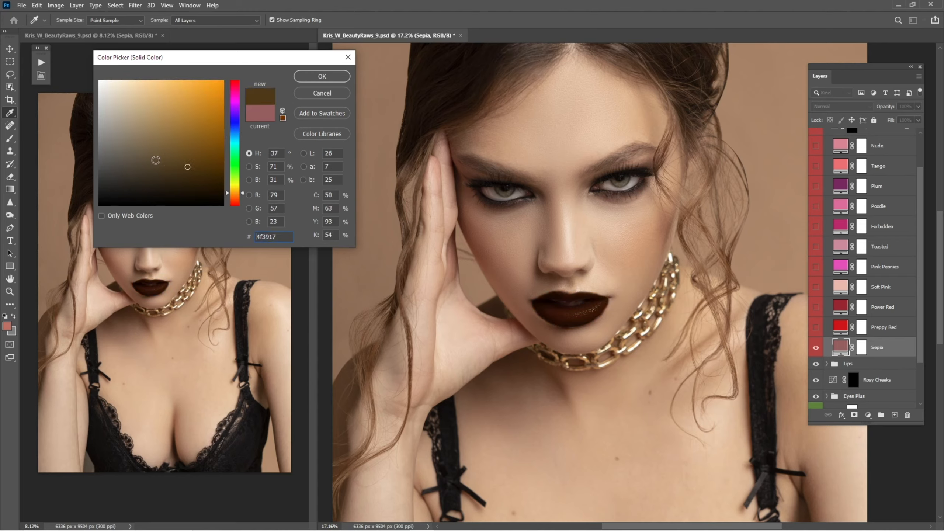
pyautogui.click(139, 154)
pyautogui.click(119, 109)
pyautogui.click(321, 76)
pyautogui.press('b')
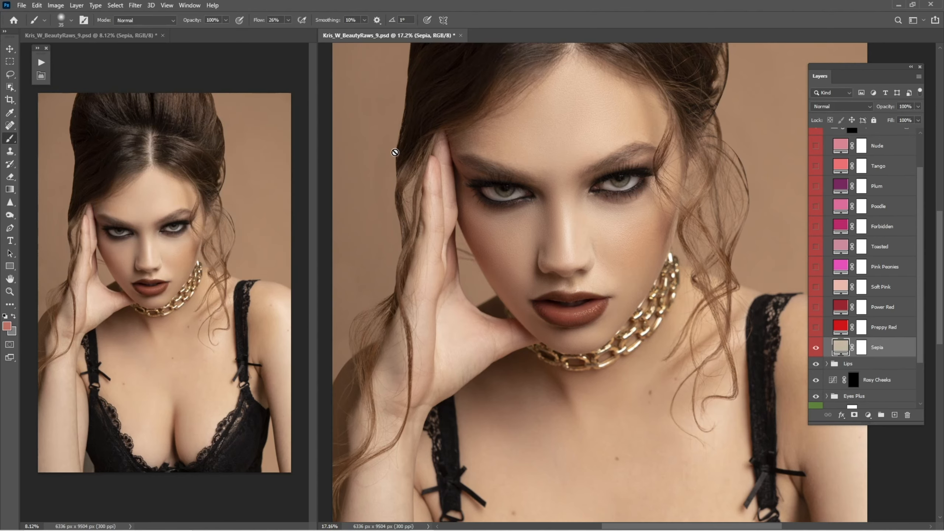
# Hide Sepia, show the Nude lipstick layer again and lower its opacity to 28%
pyautogui.click(816, 347)
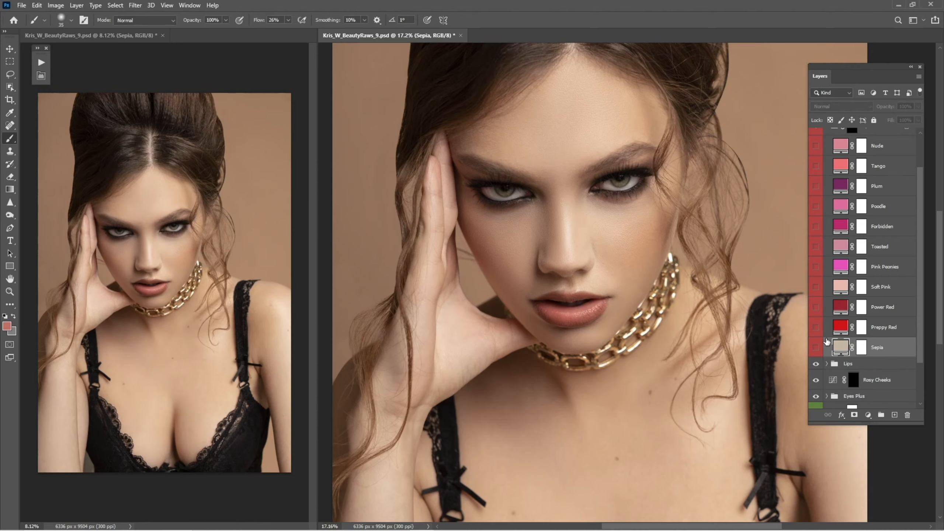
pyautogui.click(880, 146)
pyautogui.click(817, 146)
pyautogui.press('z')
pyautogui.moveTo(585, 301)
pyautogui.mouseDown()
pyautogui.moveTo(635, 326)
pyautogui.moveTo(611, 328)
pyautogui.mouseUp()
pyautogui.hotkey('ctrl', 'space')
pyautogui.moveTo(611, 328); pyautogui.dragTo(689, 324)
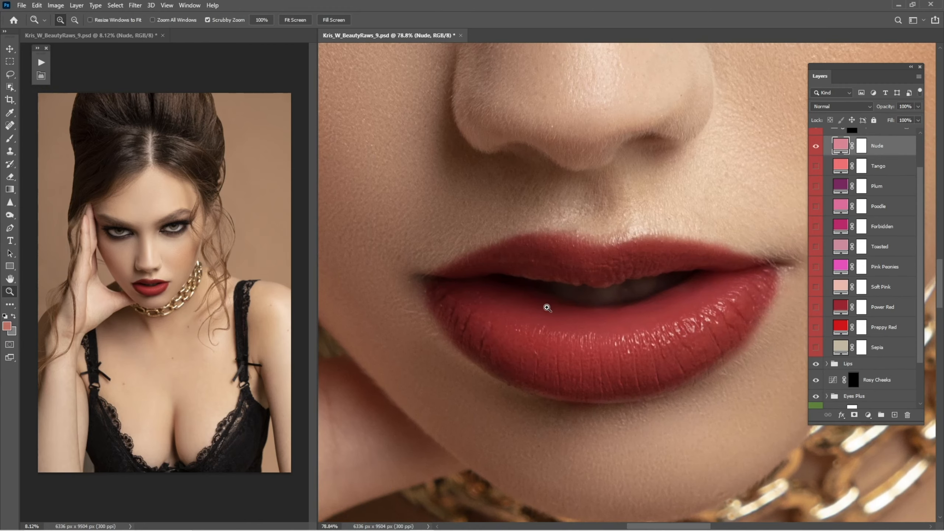
pyautogui.moveTo(546, 308); pyautogui.dragTo(580, 314)
pyautogui.click(818, 155)
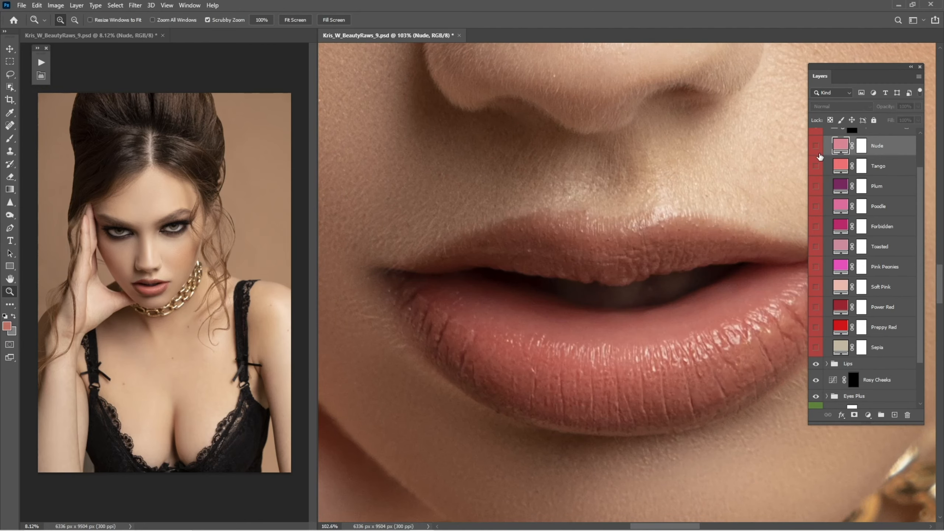
pyautogui.click(819, 156)
pyautogui.moveTo(887, 108)
pyautogui.mouseDown()
pyautogui.moveTo(866, 111)
pyautogui.moveTo(884, 110)
pyautogui.mouseUp()
pyautogui.hotkey('ctrl', '0')
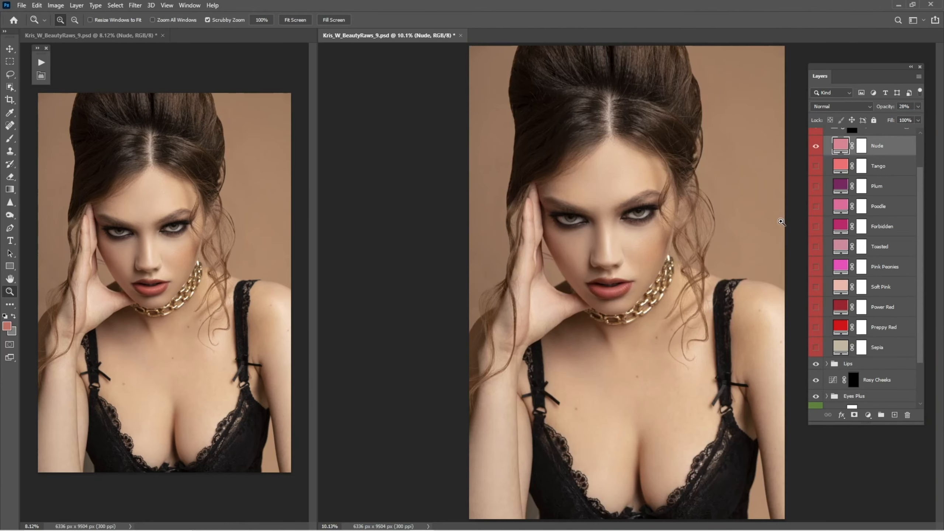
# Collapse the Lipstick Color group and toggle its visibility to compare the lips with and without colour
pyautogui.scroll(2, 913, 179)
pyautogui.click(827, 171)
pyautogui.click(816, 171)
pyautogui.click(816, 171)
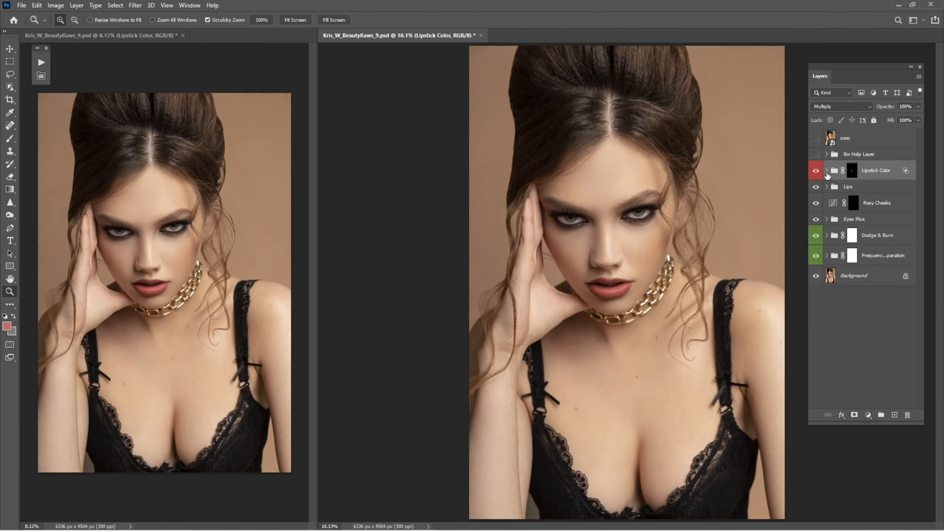
pyautogui.click(827, 170)
pyautogui.click(887, 196)
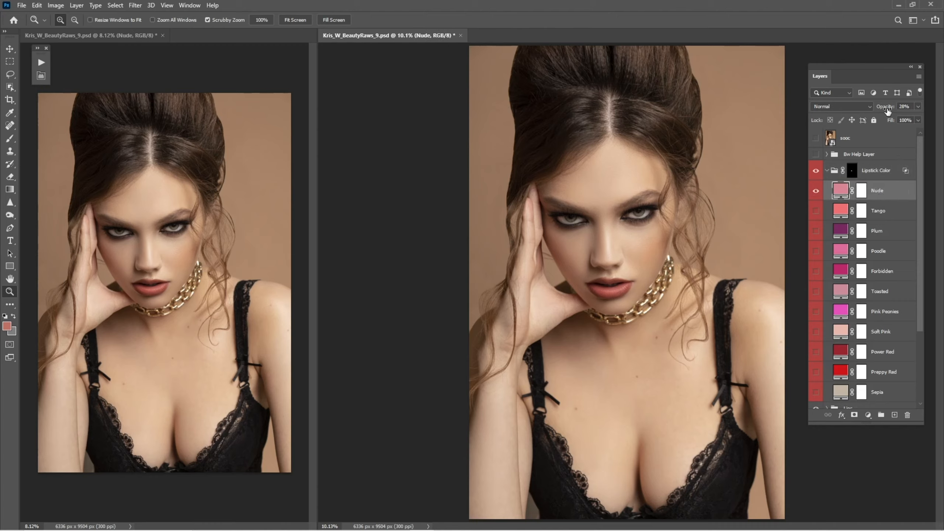
pyautogui.moveTo(887, 111); pyautogui.dragTo(888, 111)
pyautogui.click(816, 171)
pyautogui.click(816, 171)
pyautogui.click(829, 170)
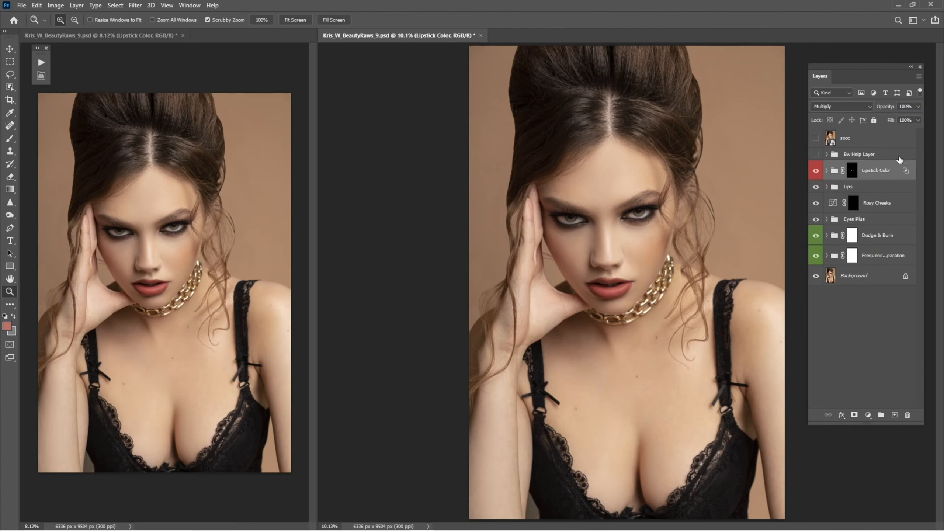
# Move the Lipstick Color group into the Lips group and toggle the Lips group to compare the lips
pyautogui.moveTo(875, 172); pyautogui.dragTo(860, 184)
pyautogui.moveTo(624, 290); pyautogui.dragTo(627, 277)
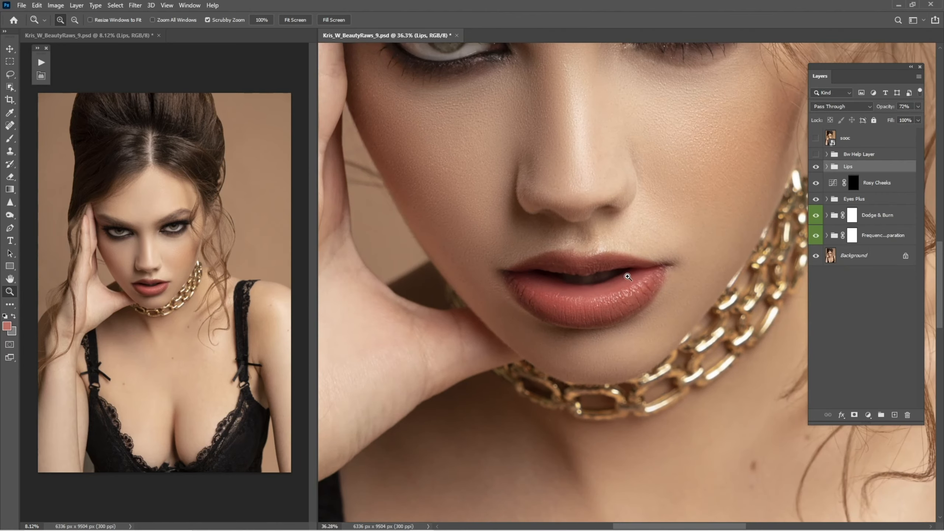
pyautogui.moveTo(679, 238); pyautogui.dragTo(695, 296)
pyautogui.moveTo(615, 318); pyautogui.dragTo(660, 334)
pyautogui.click(815, 168)
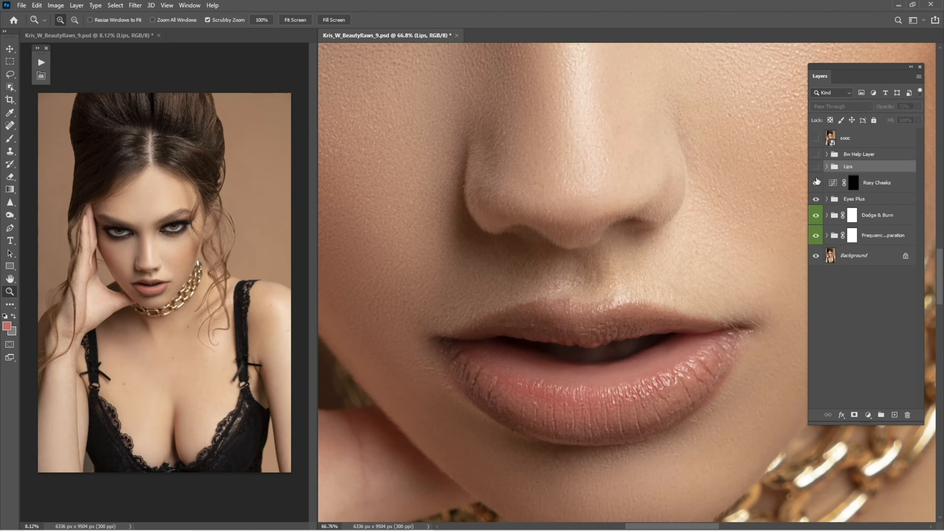
pyautogui.click(816, 167)
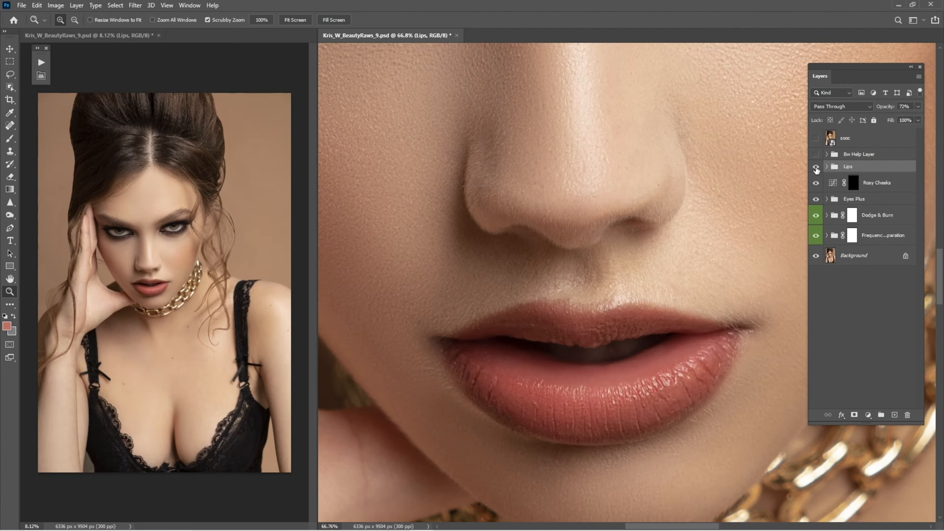
pyautogui.click(816, 168)
pyautogui.click(816, 169)
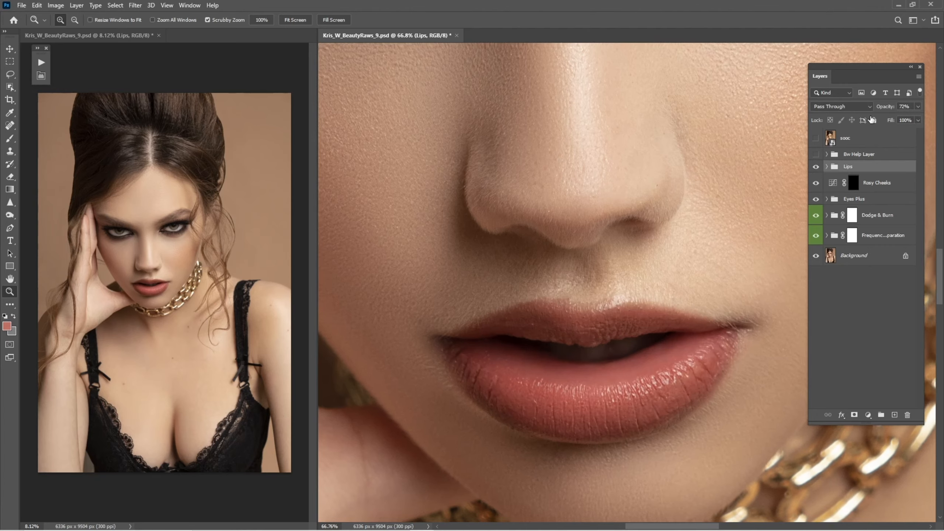
# Toggle the sooc layer on and off to compare the retouched portrait with the original
pyautogui.hotkey('ctrl', '0')
pyautogui.click(816, 138)
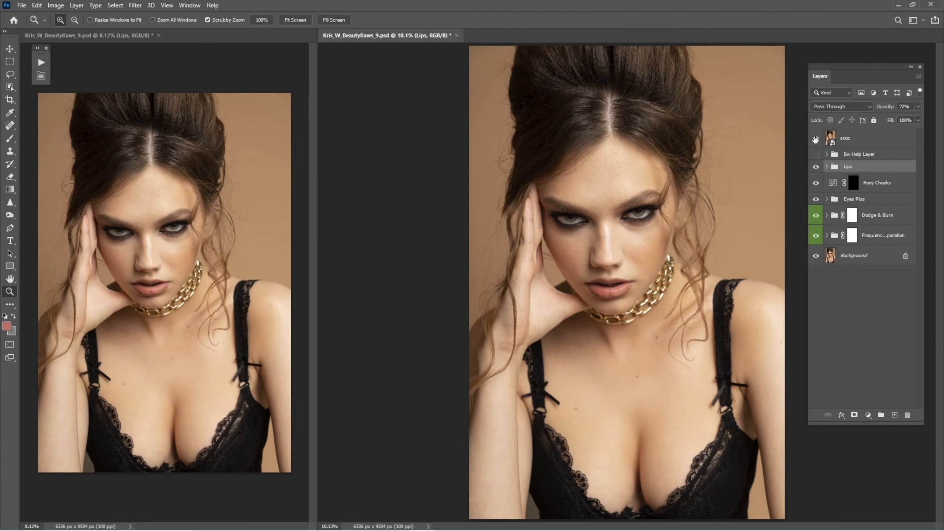
pyautogui.click(816, 138)
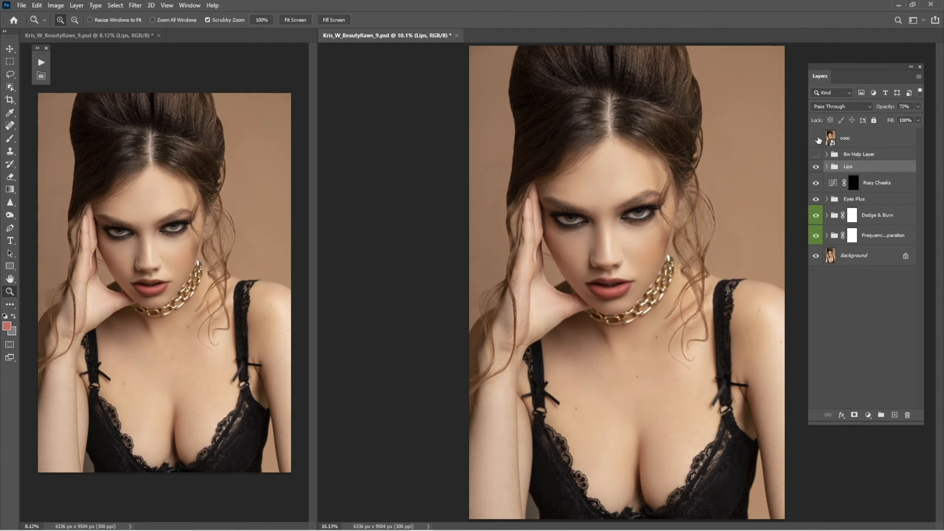
pyautogui.click(816, 138)
pyautogui.click(817, 138)
pyautogui.click(817, 137)
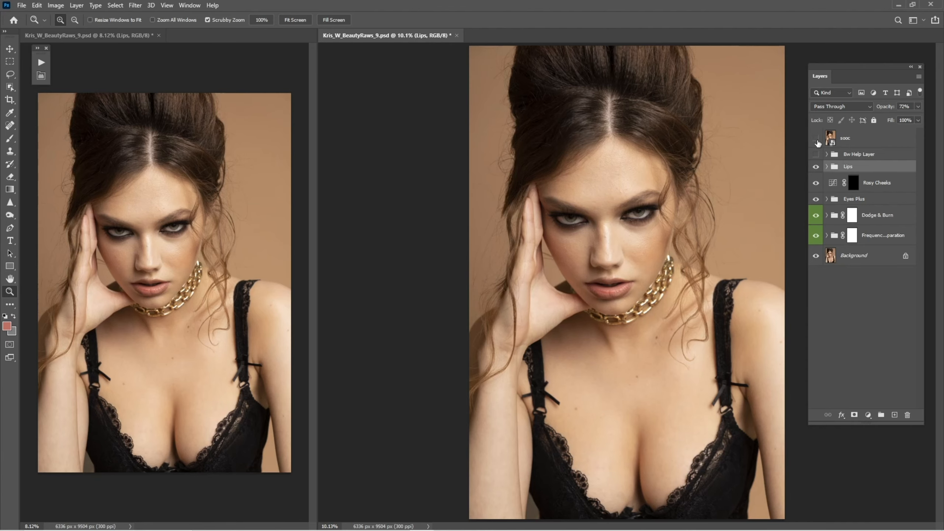
pyautogui.click(817, 138)
# Select the Rosy Cheeks mask and paint white with a large brush at 37% opacity over the cheek on the image's right
pyautogui.click(854, 184)
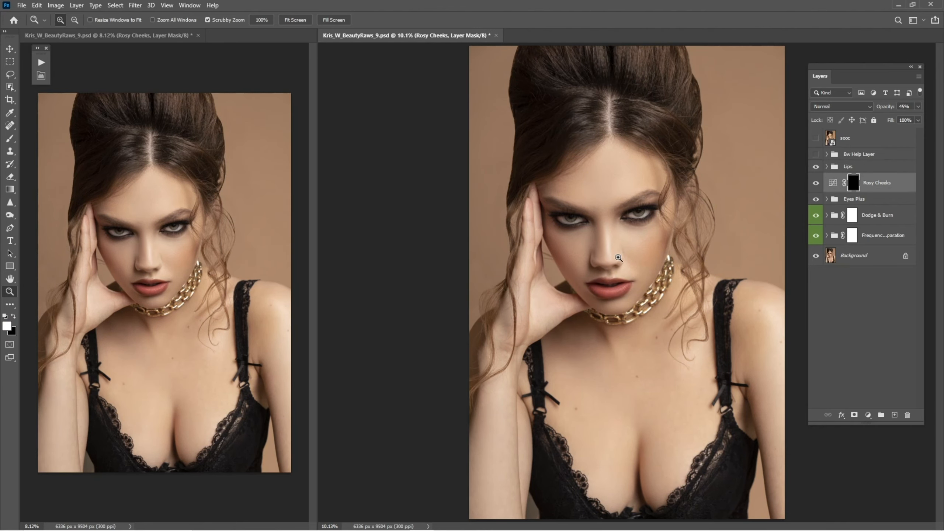
pyautogui.moveTo(618, 257); pyautogui.dragTo(697, 284)
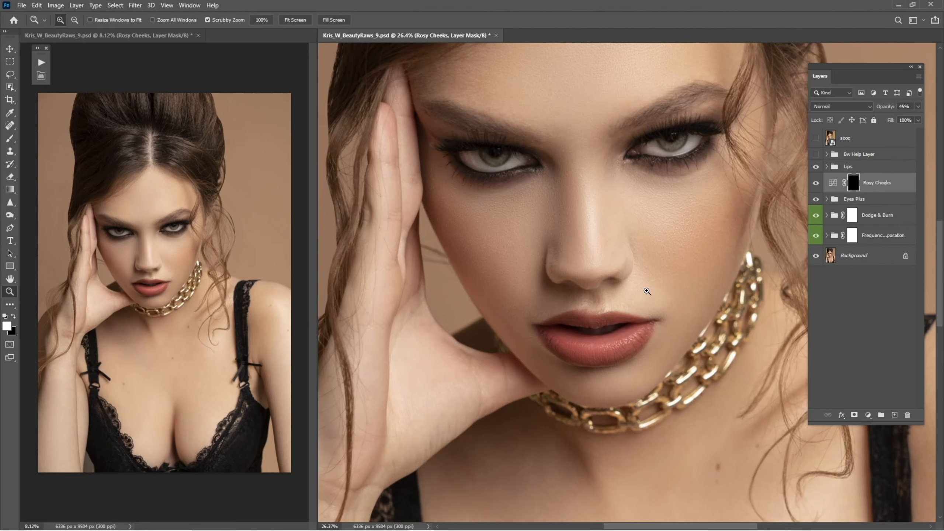
pyautogui.press('b')
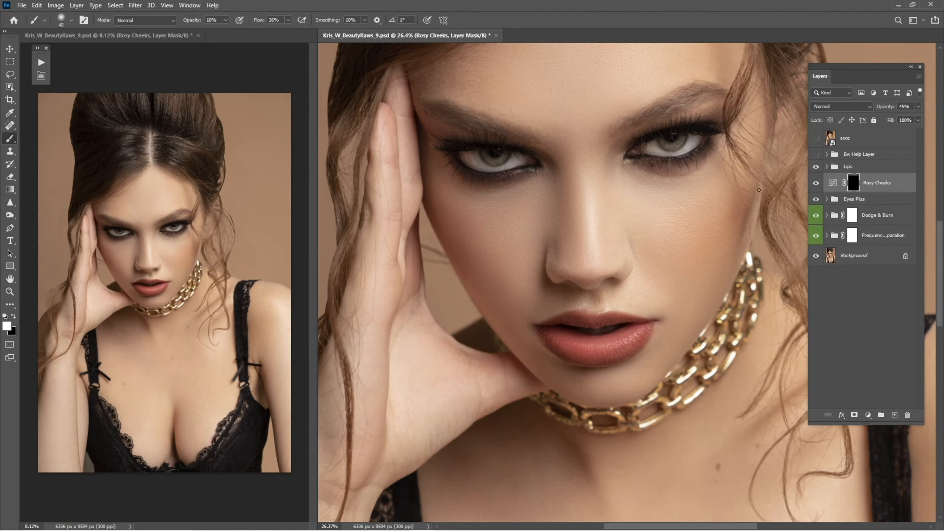
pyautogui.press(']')
pyautogui.press(']')
pyautogui.press(']')
pyautogui.press(']')
pyautogui.press(']')
pyautogui.press(']')
pyautogui.press(']')
pyautogui.moveTo(750, 213); pyautogui.dragTo(724, 236)
pyautogui.moveTo(191, 22); pyautogui.dragTo(201, 22)
pyautogui.moveTo(485, 278)
pyautogui.mouseDown()
pyautogui.moveTo(468, 253)
pyautogui.moveTo(472, 260)
pyautogui.mouseUp()
pyautogui.hotkey('ctrl', '0')
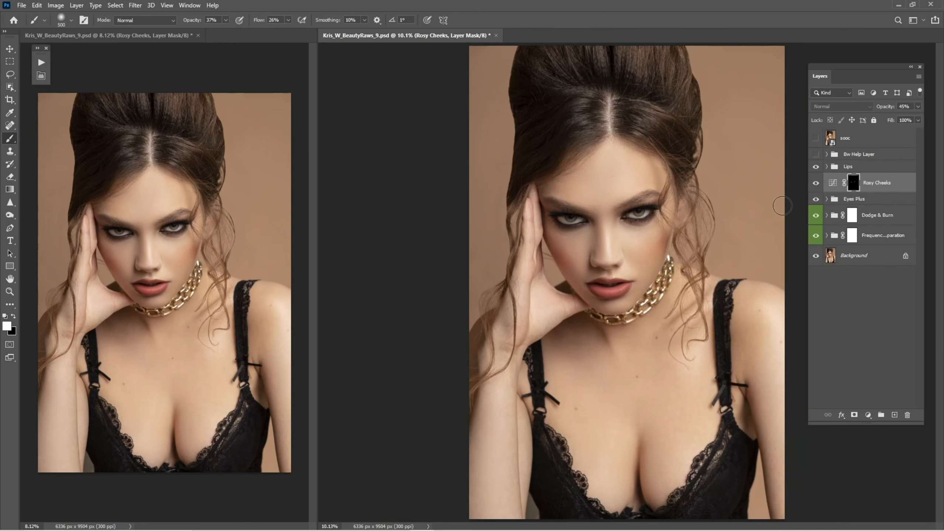
# Paint white on the Rosy Cheeks mask over the other cheek
pyautogui.press('z')
pyautogui.moveTo(655, 244); pyautogui.dragTo(699, 257)
pyautogui.press('b')
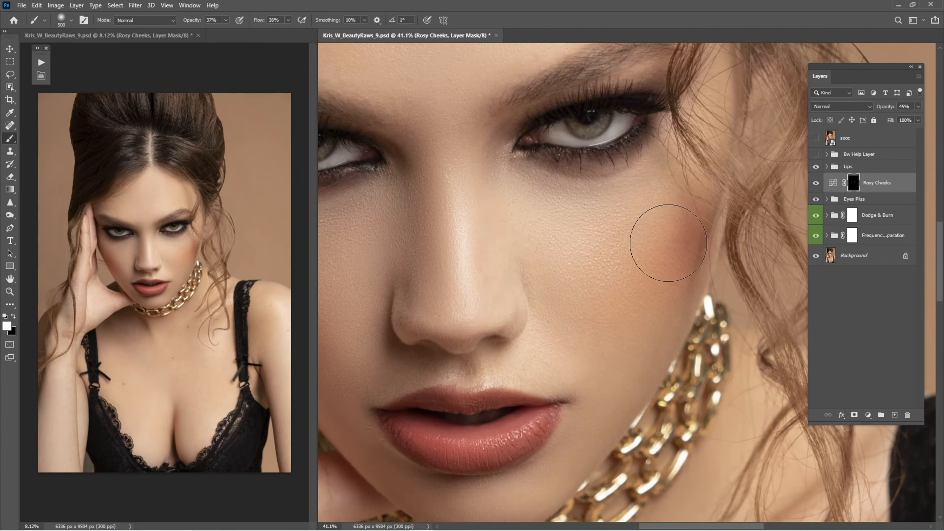
pyautogui.moveTo(362, 309); pyautogui.dragTo(548, 318)
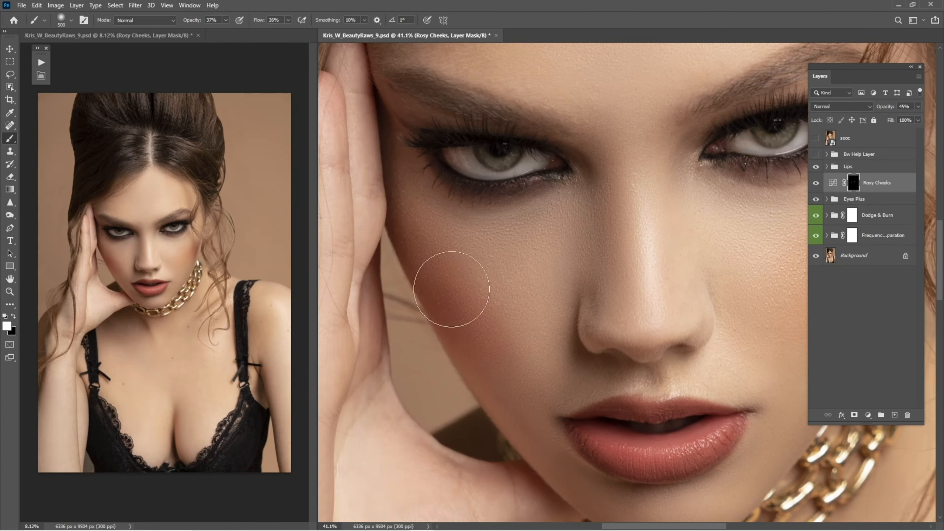
# Toggle the Rosy Cheeks layer's visibility to compare the portrait with and without the blush
pyautogui.hotkey('ctrl', '0')
pyautogui.click(816, 183)
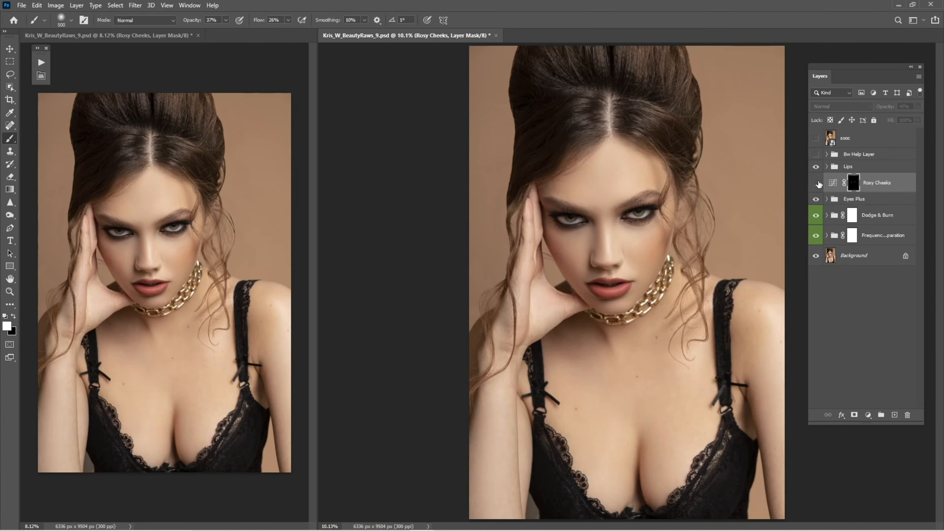
pyautogui.click(816, 183)
# Zoom in to inspect the blush edge on the cheek beside the hair
pyautogui.moveTo(533, 257); pyautogui.dragTo(535, 279)
pyautogui.press('x')
pyautogui.press('[')
pyautogui.press('[')
pyautogui.press('[')
pyautogui.press('[')
pyautogui.press('[')
pyautogui.press('[')
pyautogui.press('[')
pyautogui.press('[')
pyautogui.press('[')
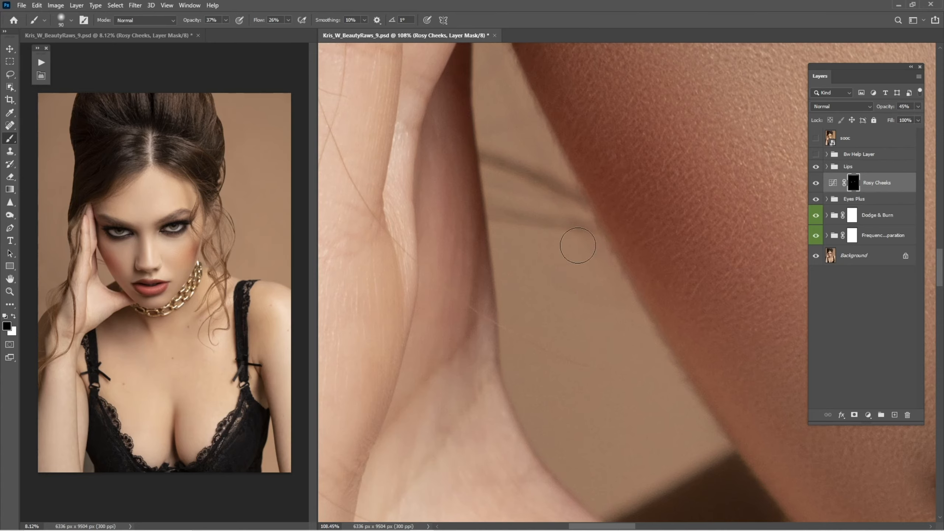
pyautogui.press('z')
pyautogui.moveTo(630, 239)
pyautogui.mouseDown()
pyautogui.moveTo(611, 231)
pyautogui.moveTo(565, 270)
pyautogui.mouseUp()
pyautogui.moveTo(706, 246); pyautogui.dragTo(483, 260)
pyautogui.moveTo(654, 228); pyautogui.dragTo(702, 253)
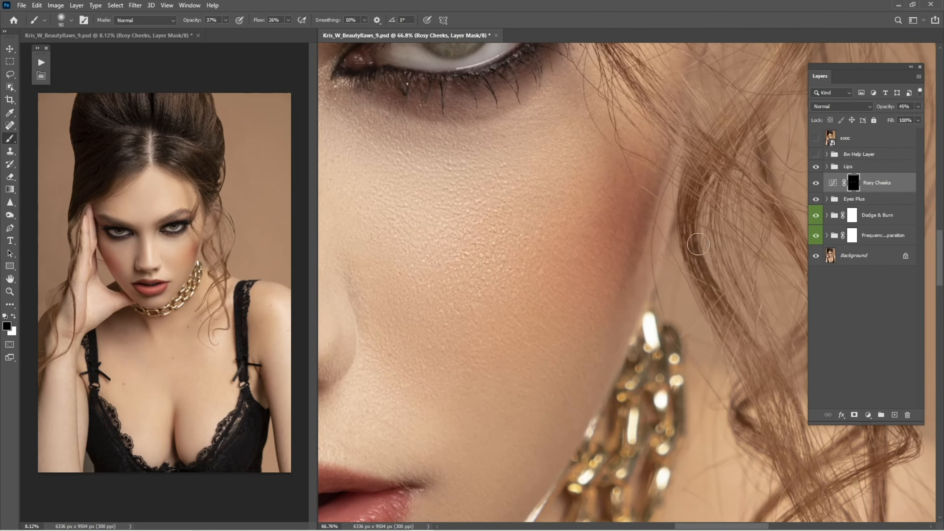
pyautogui.hotkey('ctrl', '0')
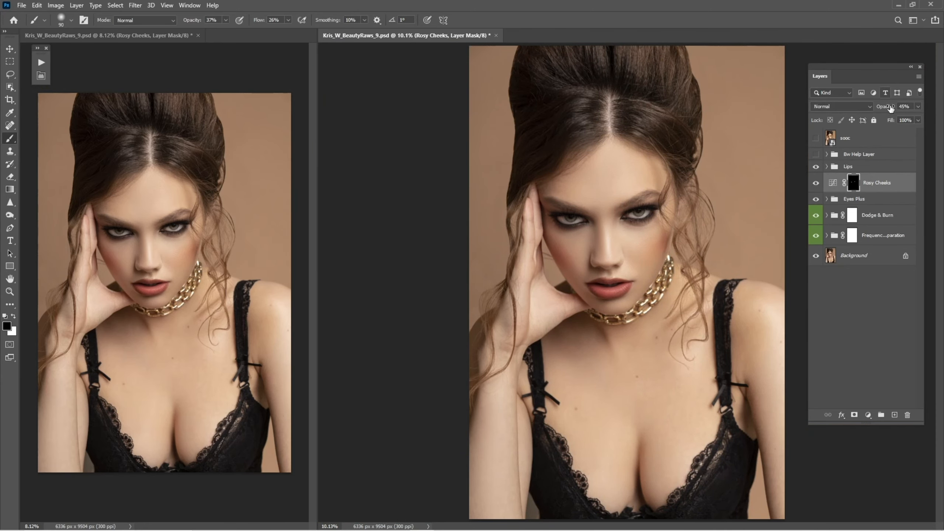
# Lower the Rosy Cheeks layer opacity to 31% and toggle it and the sooc layer to compare
pyautogui.moveTo(891, 108)
pyautogui.mouseDown()
pyautogui.moveTo(905, 116)
pyautogui.moveTo(869, 116)
pyautogui.moveTo(885, 109)
pyautogui.mouseUp()
pyautogui.click(817, 182)
pyautogui.click(816, 183)
pyautogui.click(816, 138)
pyautogui.click(820, 141)
pyautogui.click(820, 141)
# Zoom in on the face and toggle the sooc layer to compare it with the original
pyautogui.press('z')
pyautogui.moveTo(610, 240)
pyautogui.mouseDown()
pyautogui.moveTo(667, 275)
pyautogui.moveTo(682, 266)
pyautogui.mouseUp()
pyautogui.press('b')
pyautogui.press('z')
pyautogui.press('b')
pyautogui.click(816, 139)
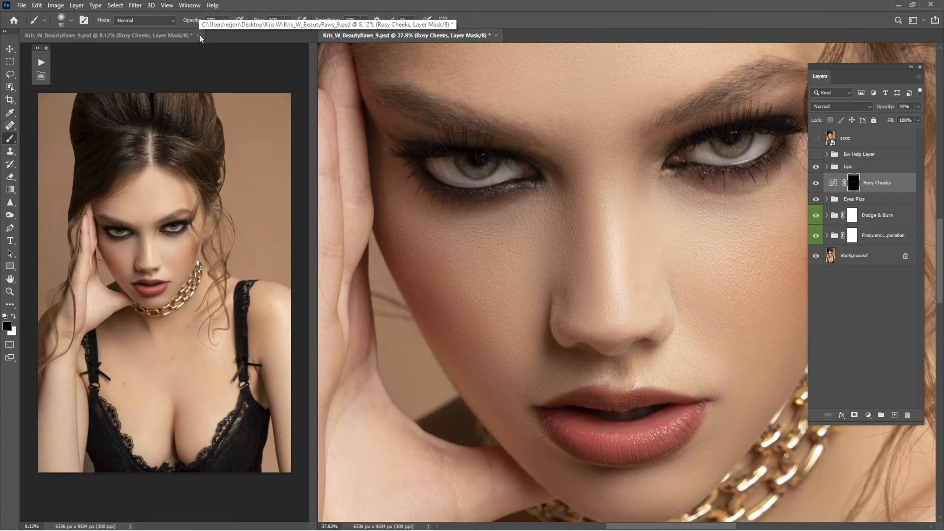
# Close the second window of the document and compare the face close-up against the sooc layer
pyautogui.click(199, 35)
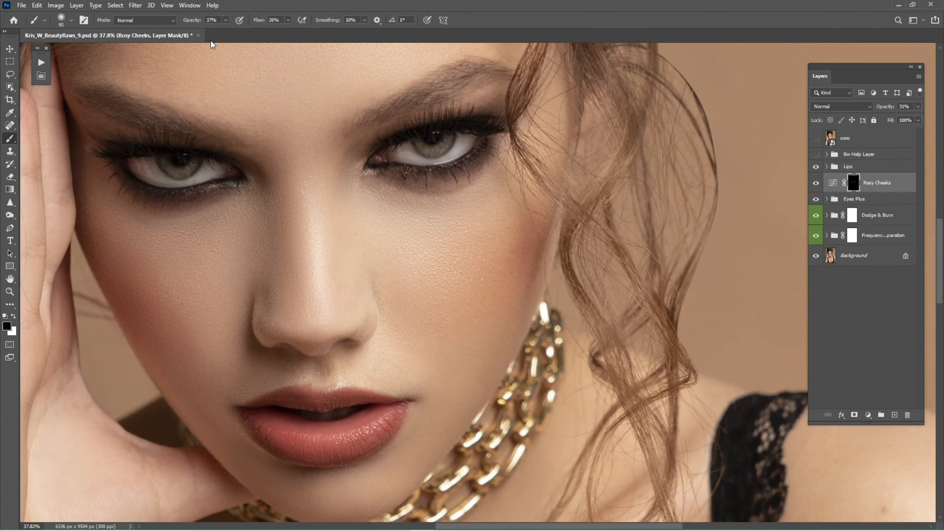
pyautogui.hotkey('ctrl', '0')
pyautogui.press('z')
pyautogui.moveTo(457, 219); pyautogui.dragTo(479, 238)
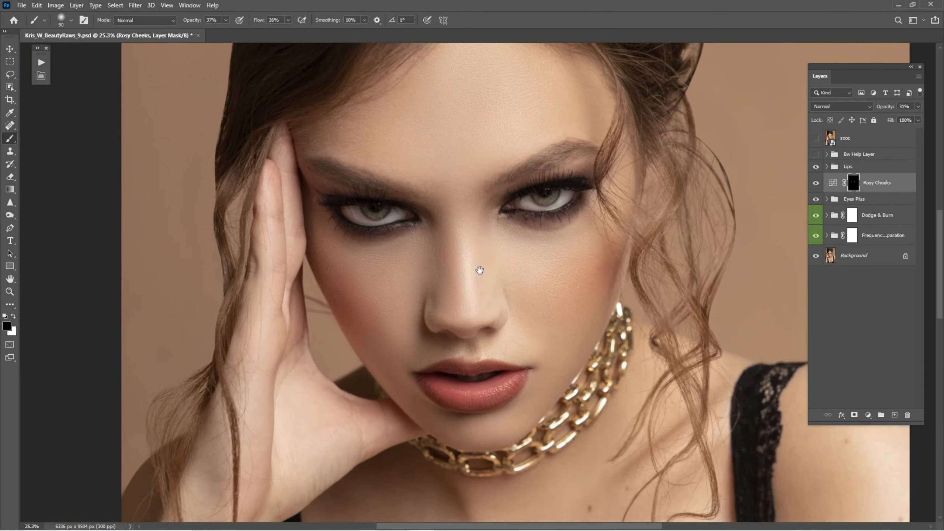
pyautogui.moveTo(467, 276); pyautogui.dragTo(517, 254)
pyautogui.click(814, 139)
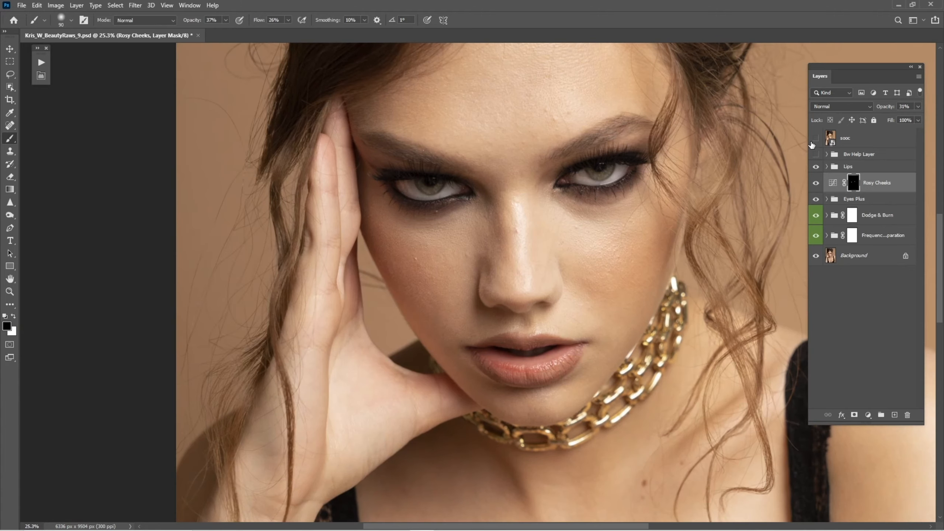
# Select the high copy layer in the Frequency Separation group and clone-stamp skin texture beside the nose and under the eye
pyautogui.click(828, 236)
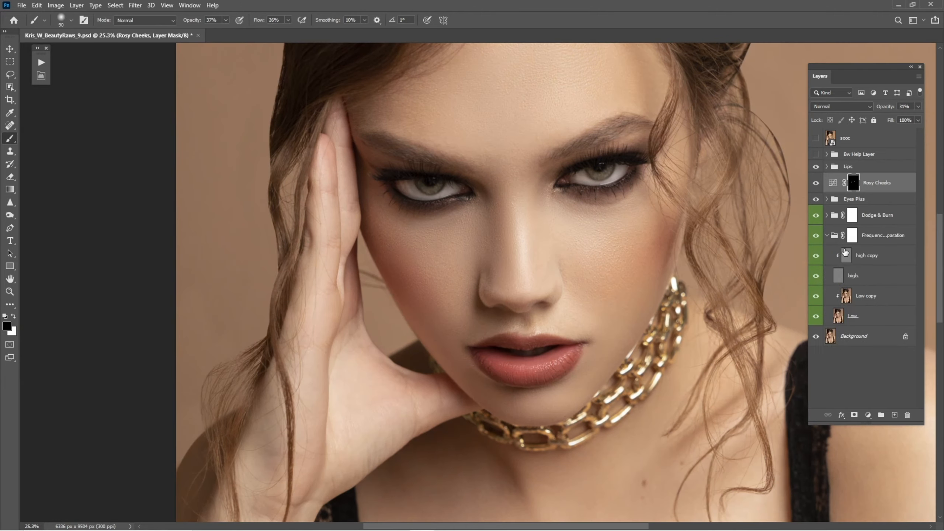
pyautogui.click(860, 258)
pyautogui.press('z')
pyautogui.moveTo(509, 209); pyautogui.dragTo(585, 240)
pyautogui.press('s')
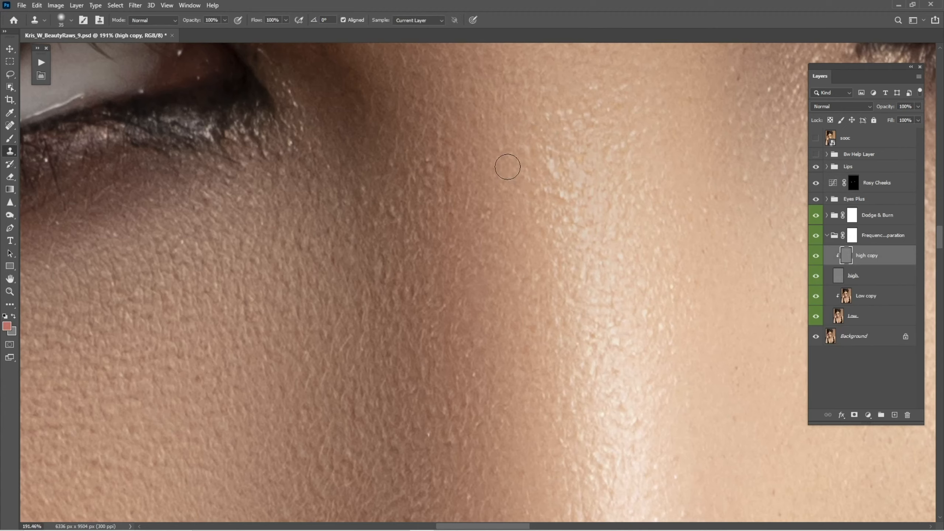
pyautogui.keyDown('alt'); pyautogui.click(509, 157); pyautogui.keyUp('alt')
pyautogui.moveTo(554, 170)
pyautogui.mouseDown()
pyautogui.moveTo(548, 158)
pyautogui.moveTo(539, 180)
pyautogui.moveTo(548, 191)
pyautogui.mouseUp()
pyautogui.keyDown('alt'); pyautogui.click(379, 156); pyautogui.keyUp('alt')
pyautogui.moveTo(369, 188); pyautogui.dragTo(370, 196)
# Compare with the sooc layer, collapse the Frequency Separation group and select the Background layer
pyautogui.hotkey('ctrl', '0')
pyautogui.click(816, 138)
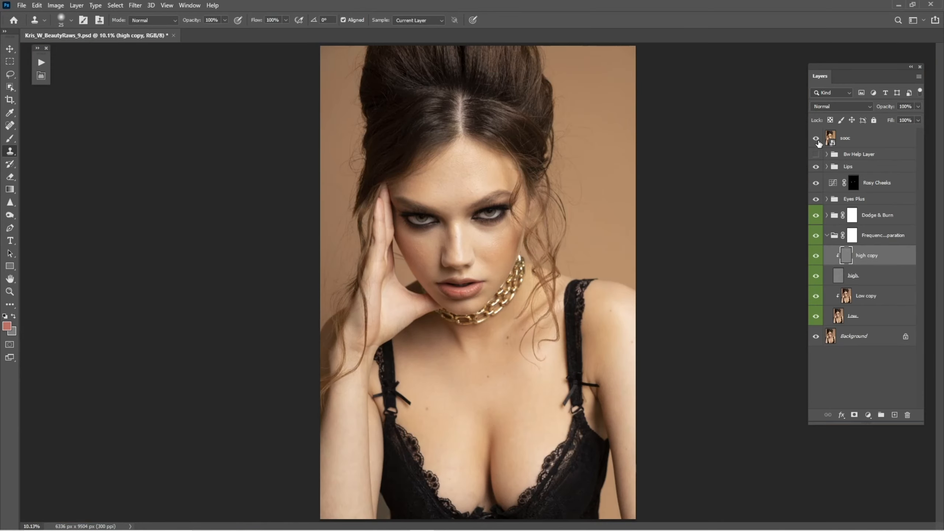
pyautogui.click(816, 139)
pyautogui.click(816, 139)
pyautogui.click(817, 139)
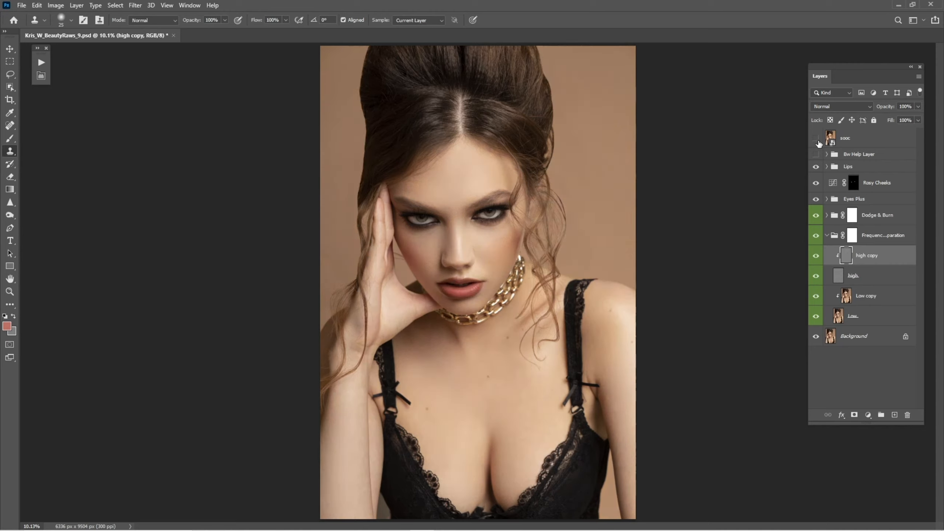
pyautogui.click(827, 236)
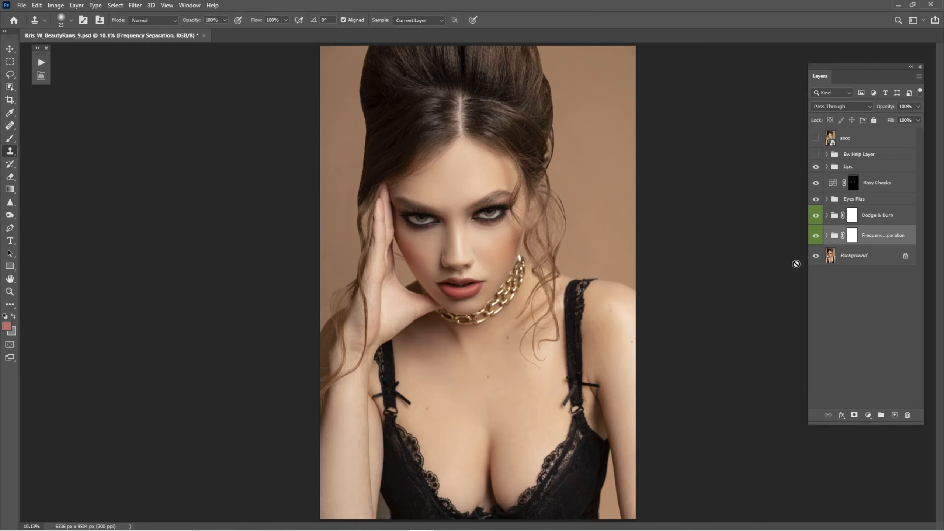
pyautogui.click(855, 256)
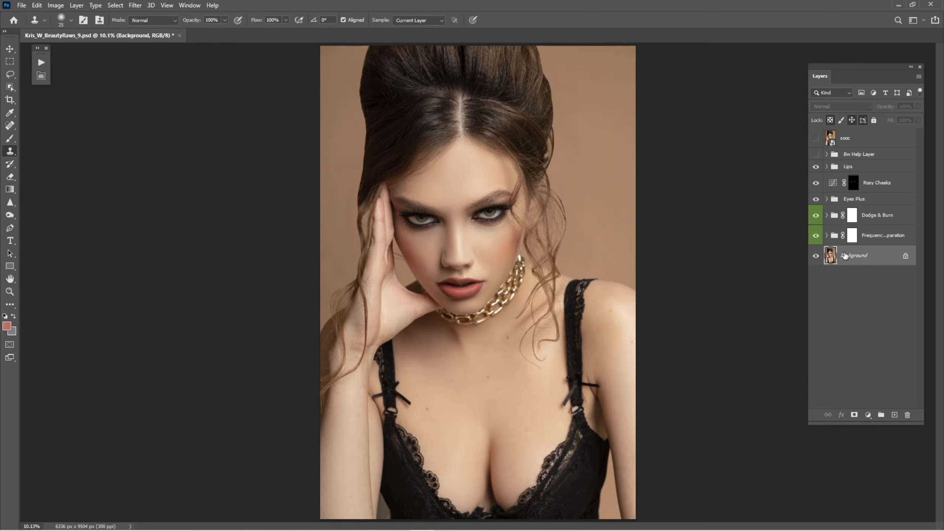